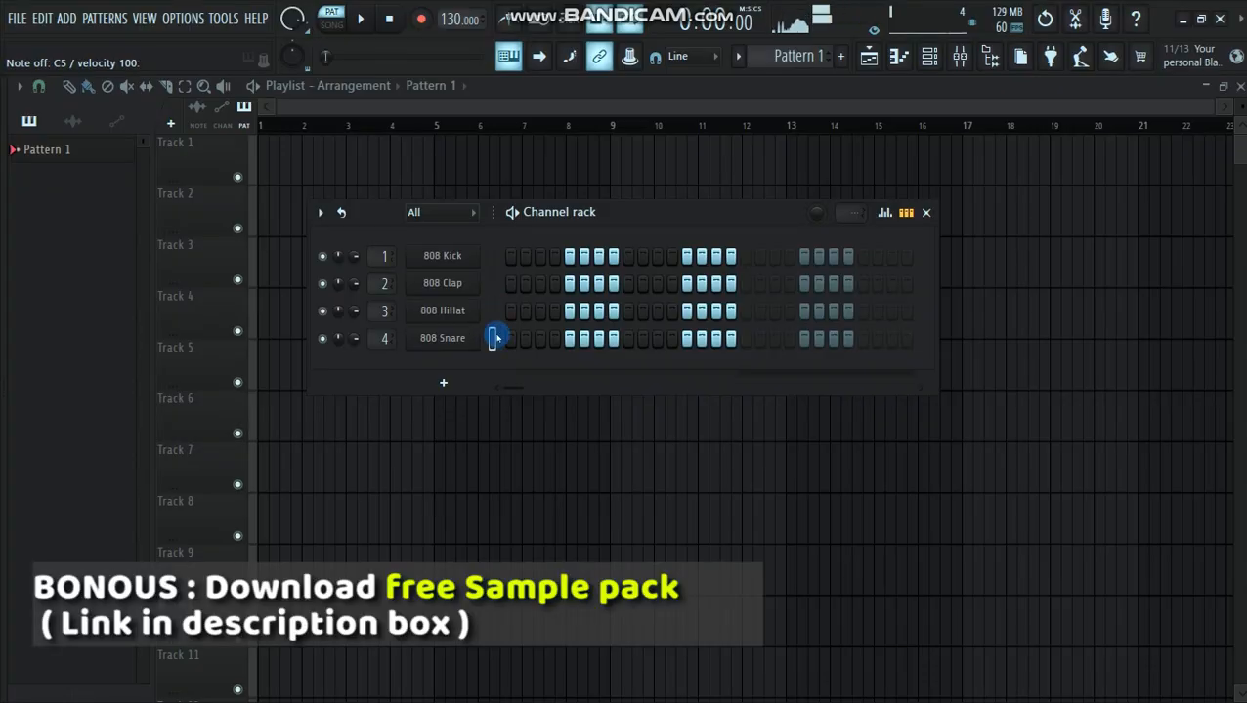
- Apply the Dark theme preset in the look and feel settings and close the settings window
click(172, 25)
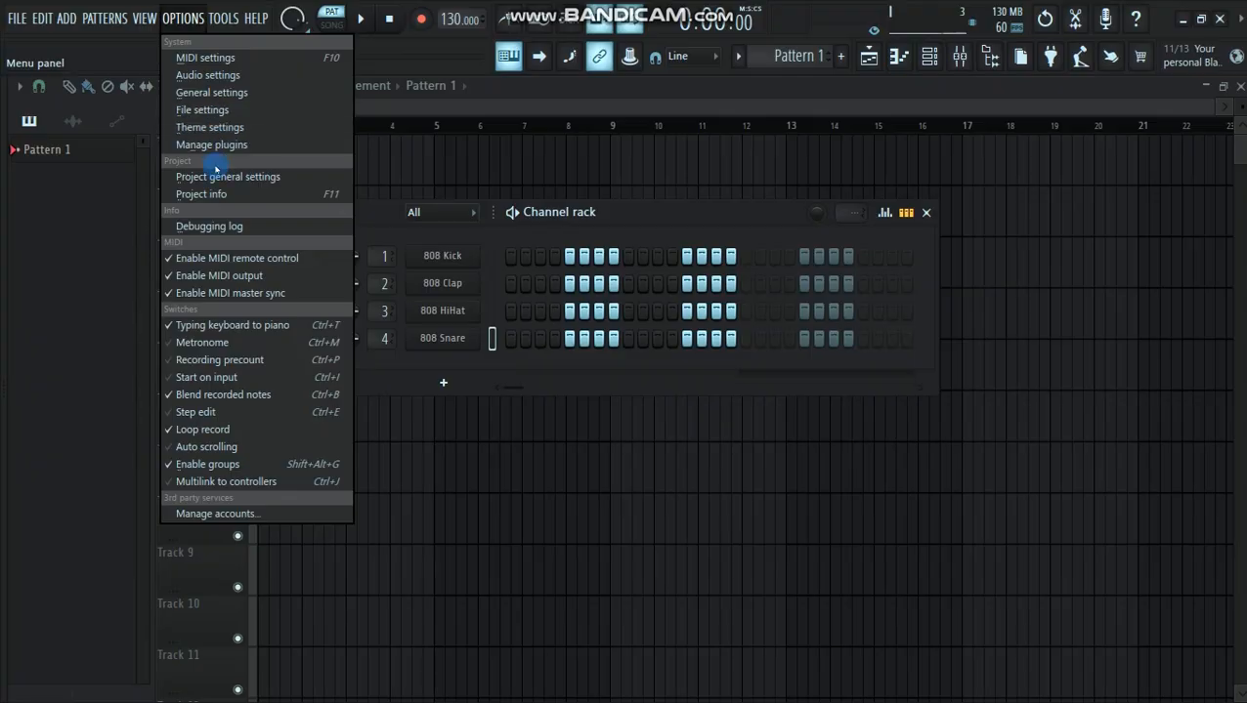
click(211, 127)
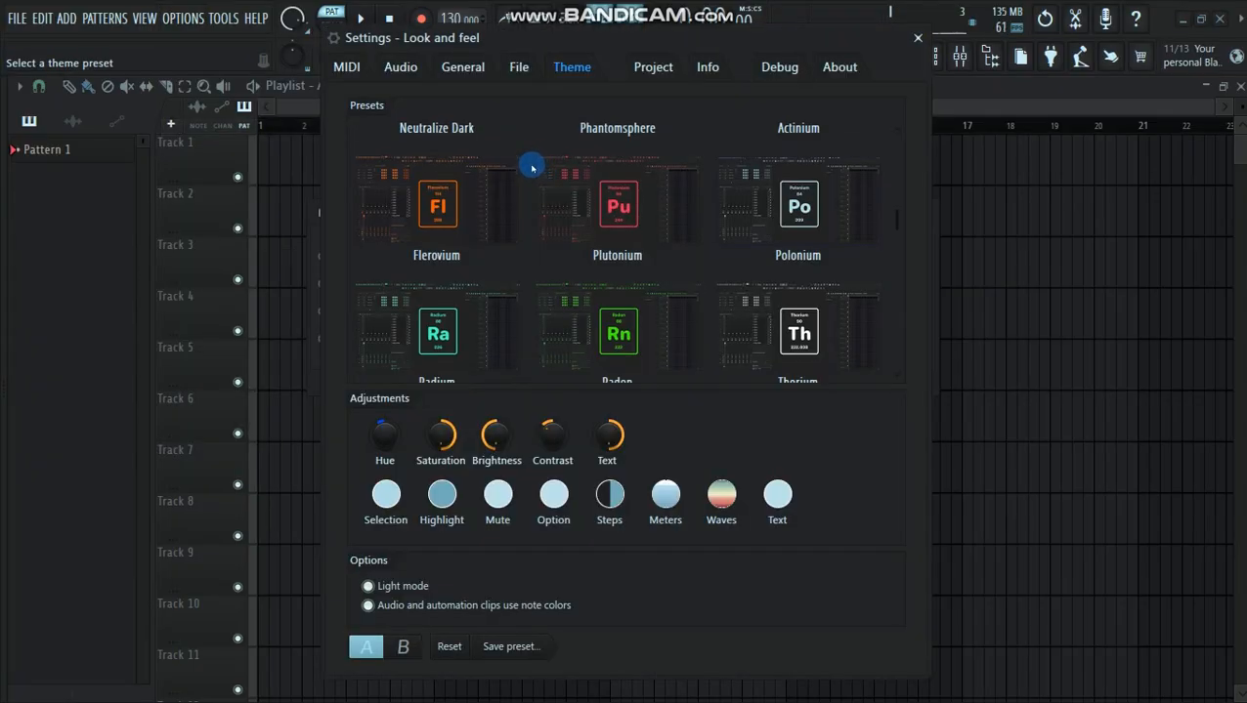
scroll(578, 281, up, 2)
scroll(600, 286, down, 4)
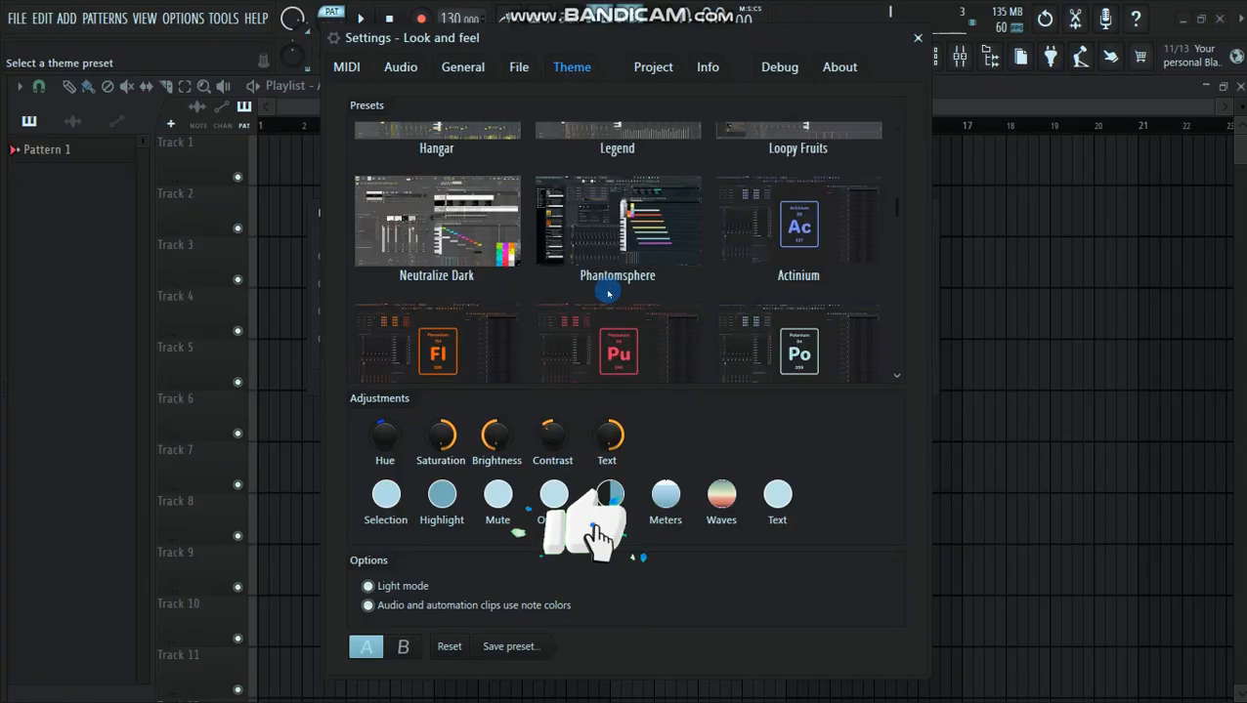
scroll(613, 290, down, 5)
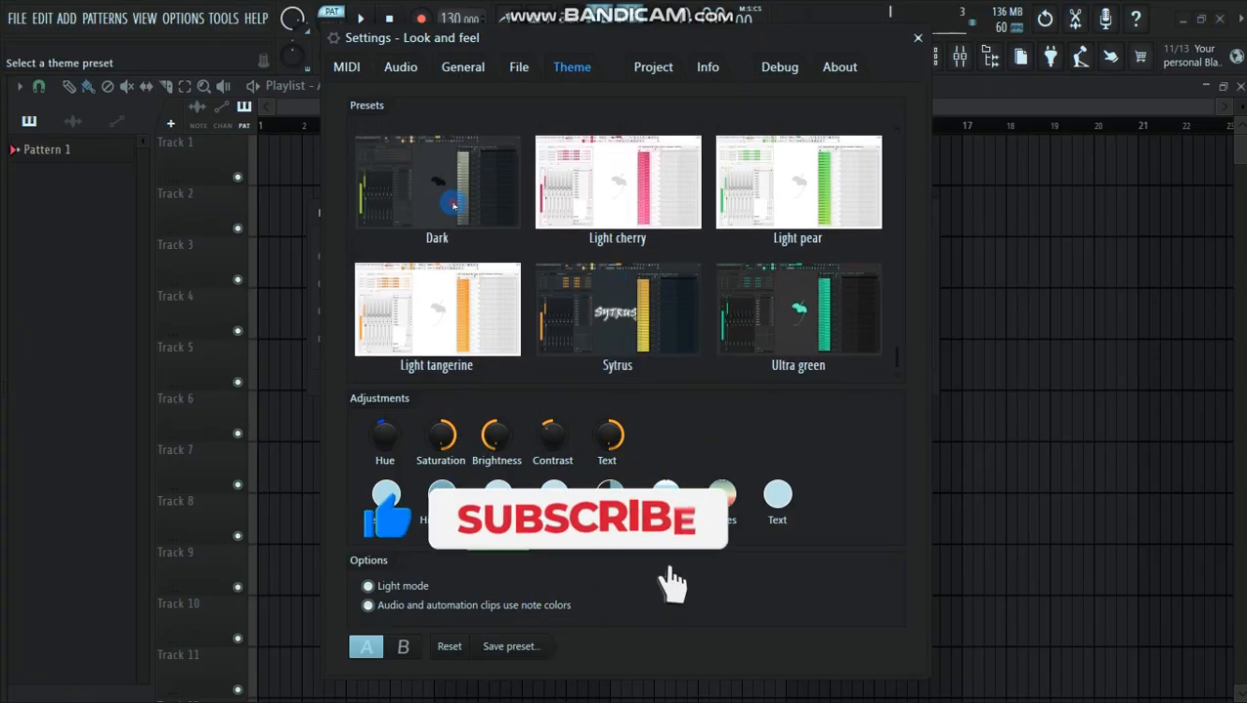
click(452, 205)
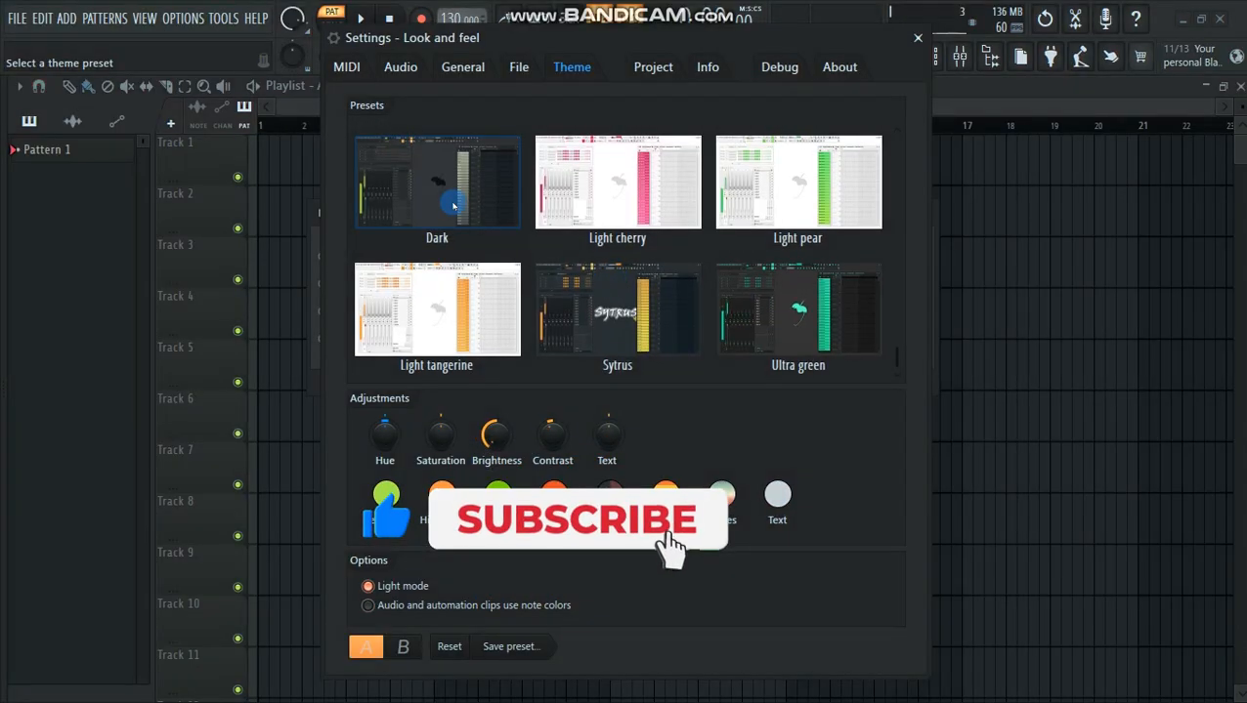
click(918, 37)
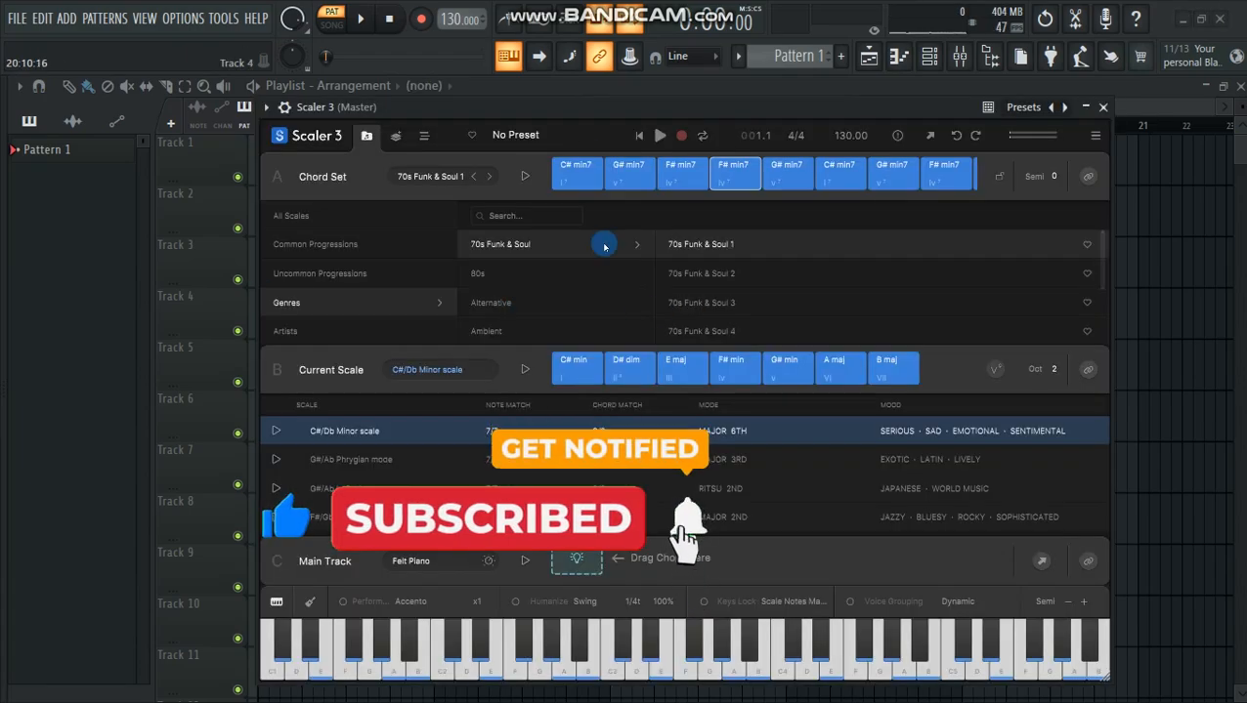
- Fill Scaler 3's Main Track with C# min7, G# min7, F# min7 and F# min7 from the 70s Funk & Soul 1 chord set and preview it
drag(587, 106, 561, 90)
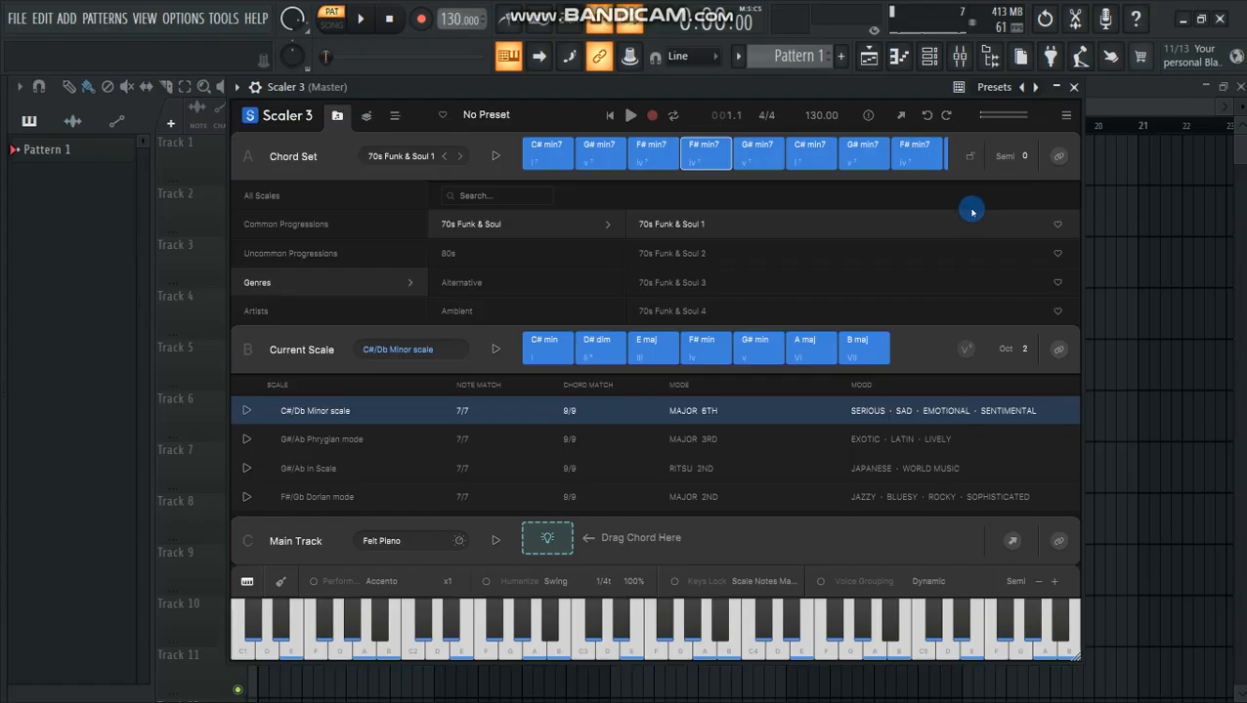
drag(546, 151, 547, 539)
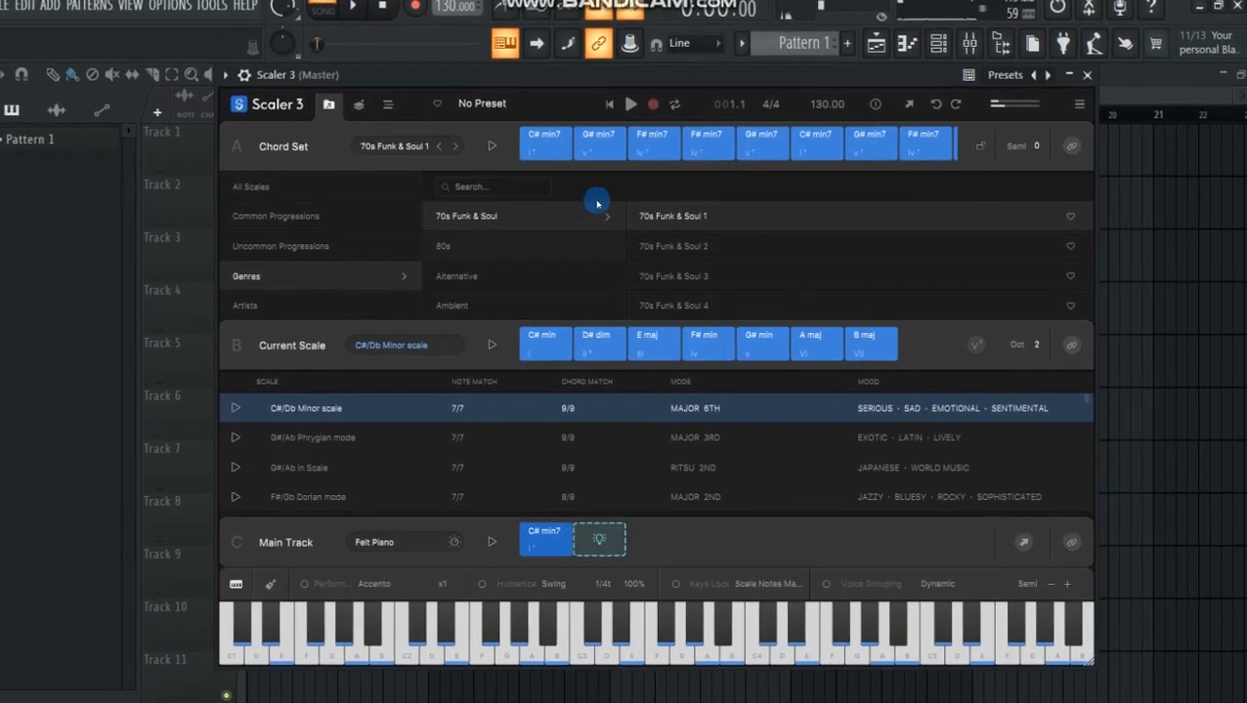
drag(623, 142, 600, 540)
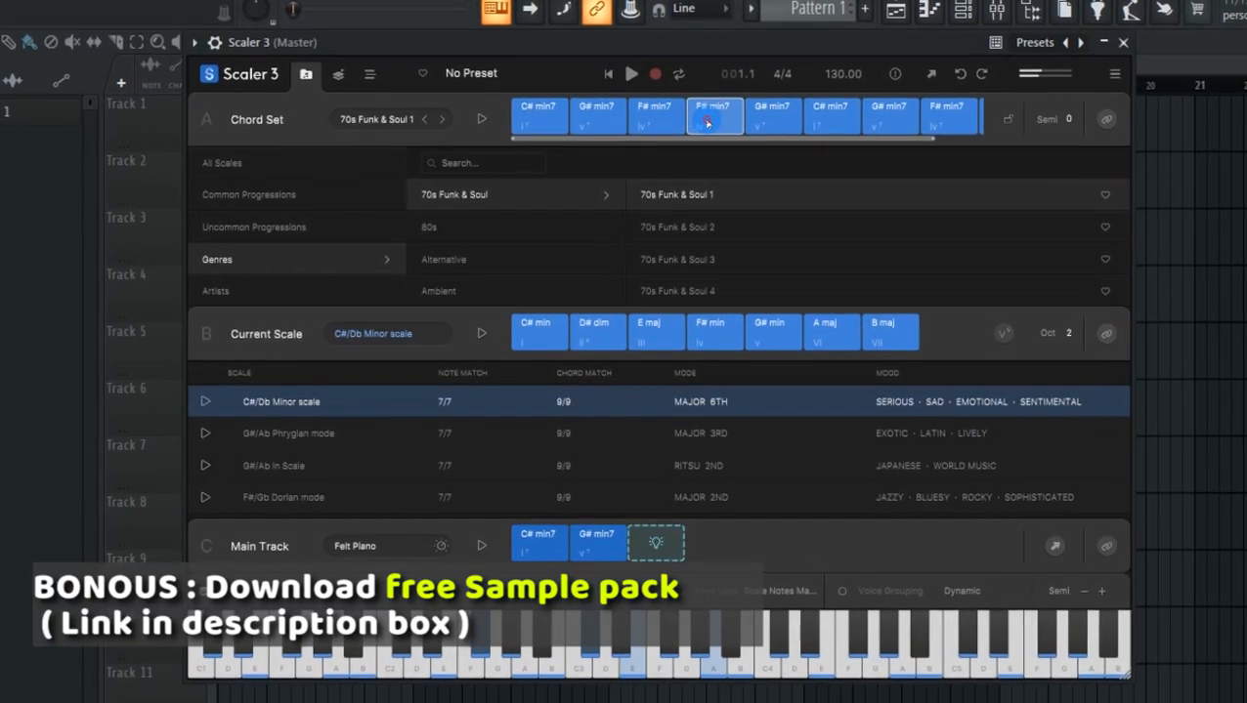
drag(708, 123, 674, 547)
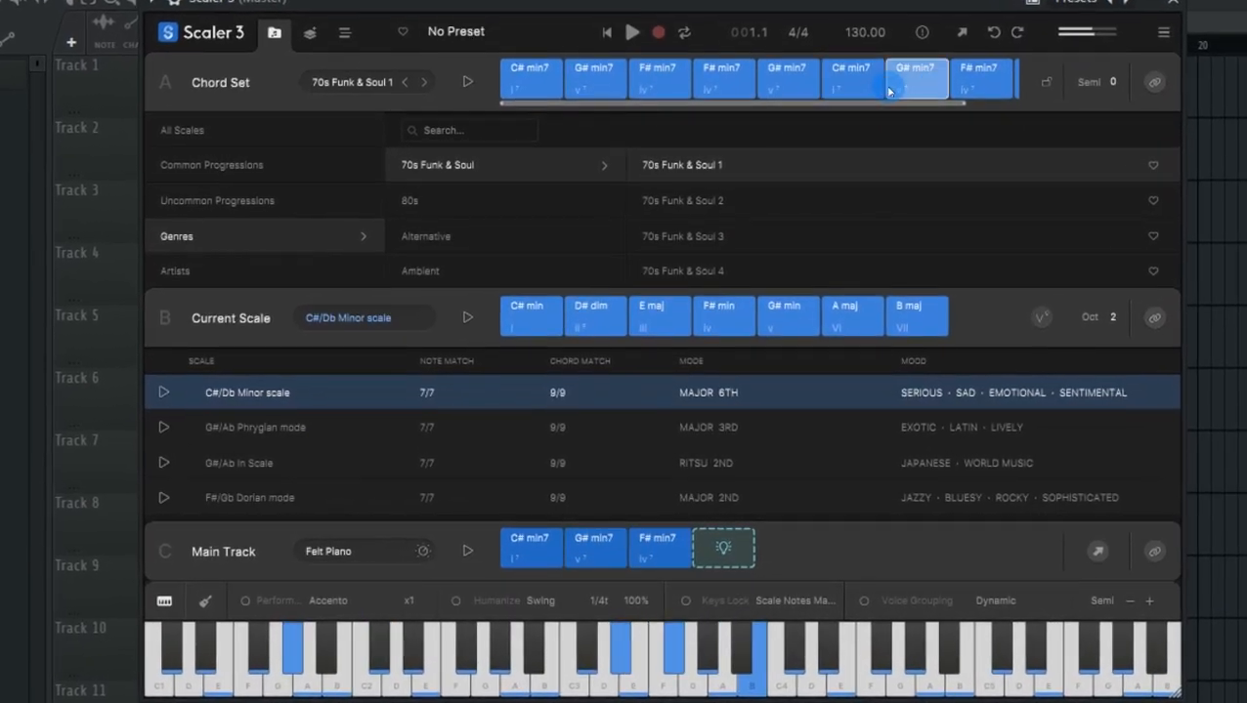
drag(874, 281, 731, 557)
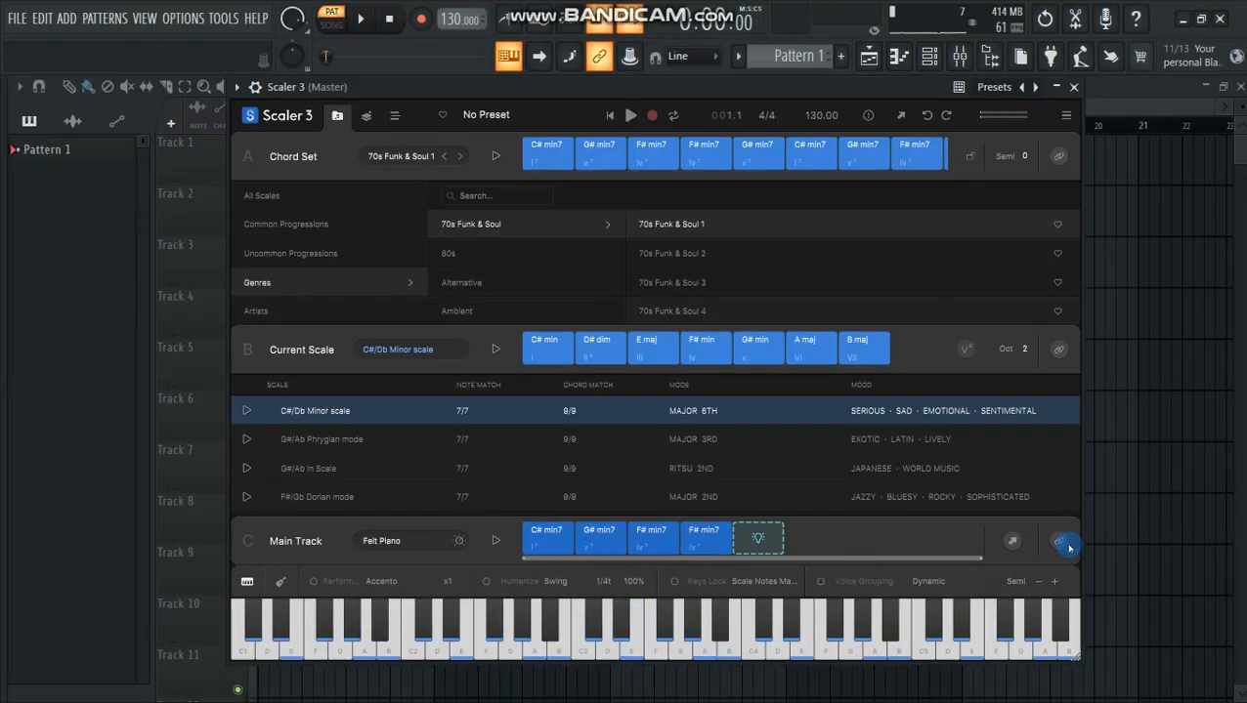
click(498, 542)
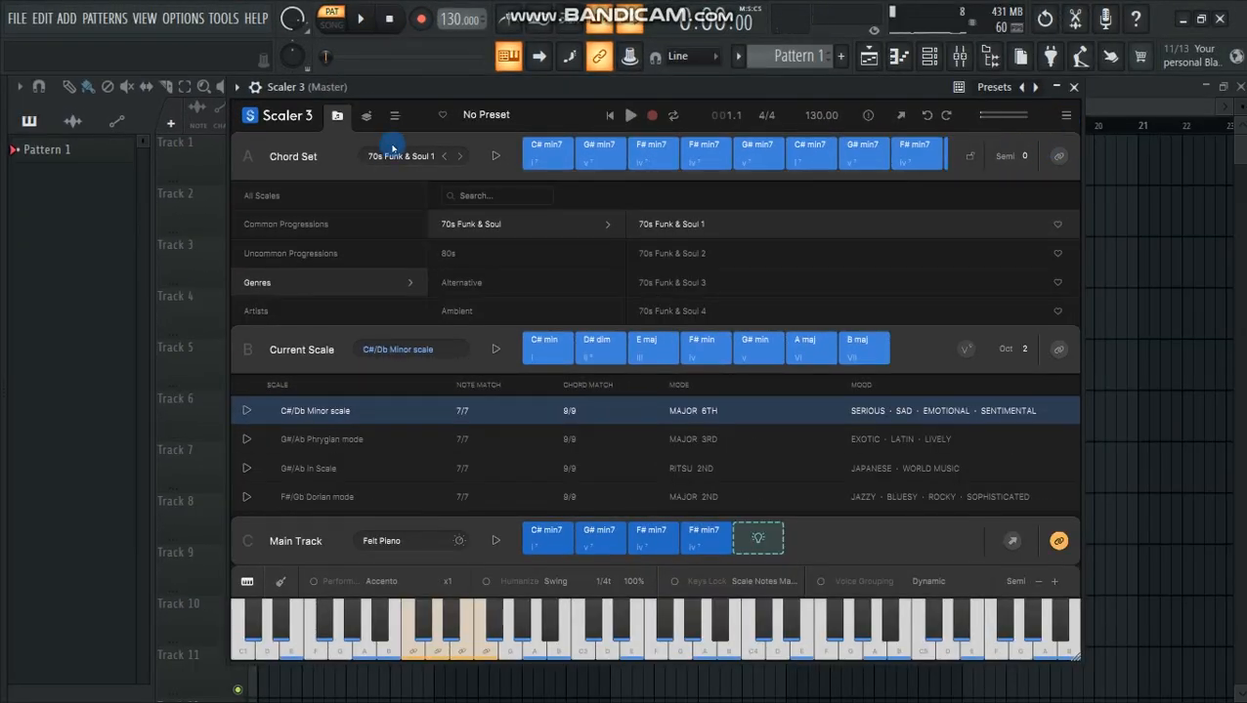
- In Scaler 3's arrangement view, duplicate the four Main Track chords into bars 5 to 8 and preview the playback
click(394, 116)
click(511, 238)
click(607, 201)
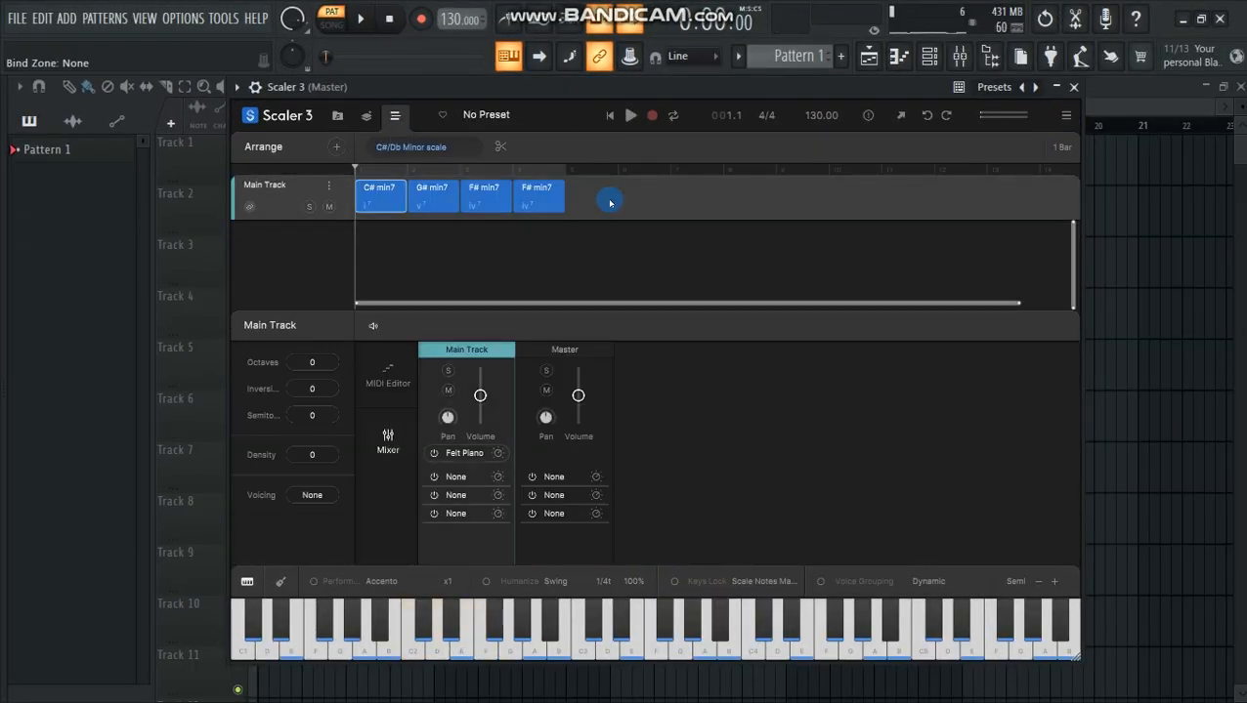
drag(358, 213, 355, 211)
click(537, 207)
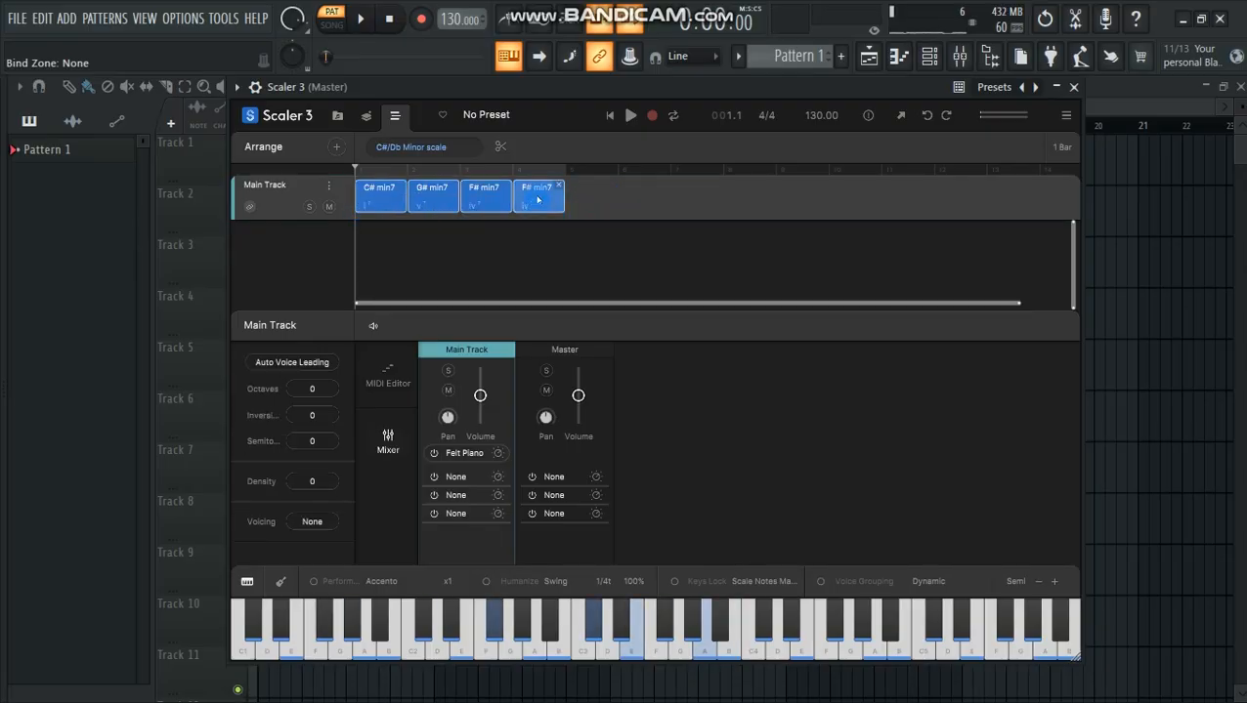
drag(537, 200, 602, 202)
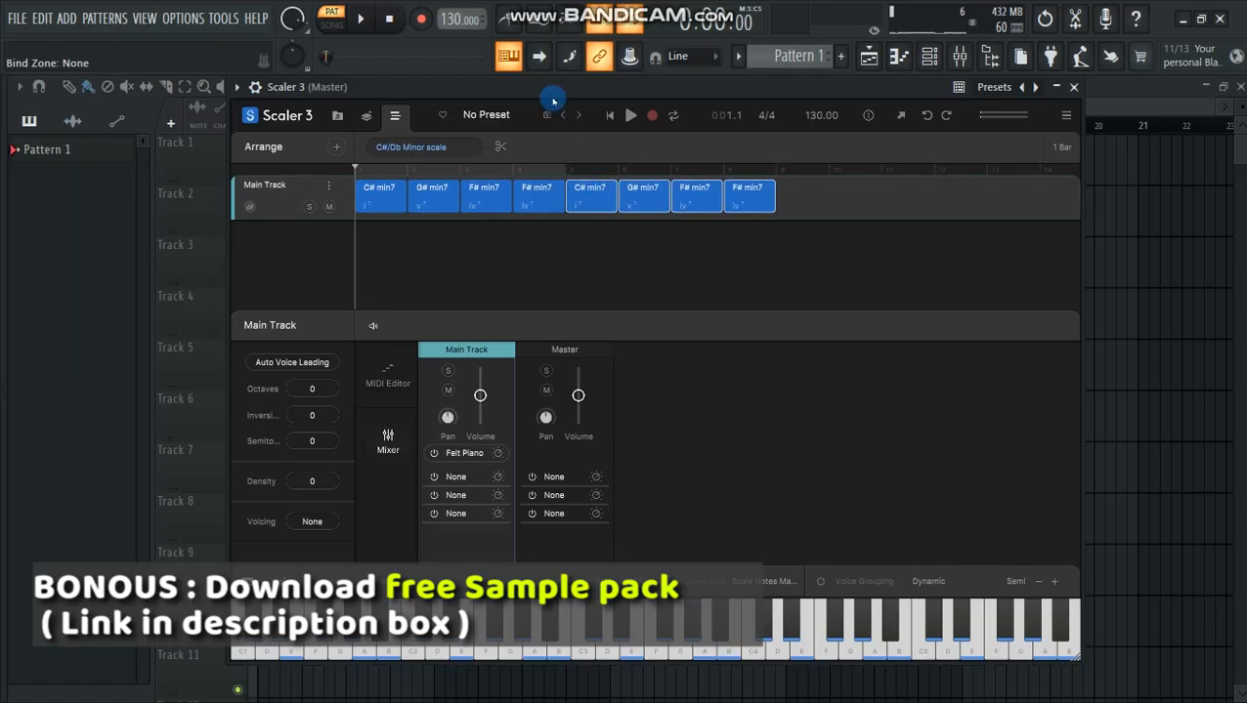
key(space)
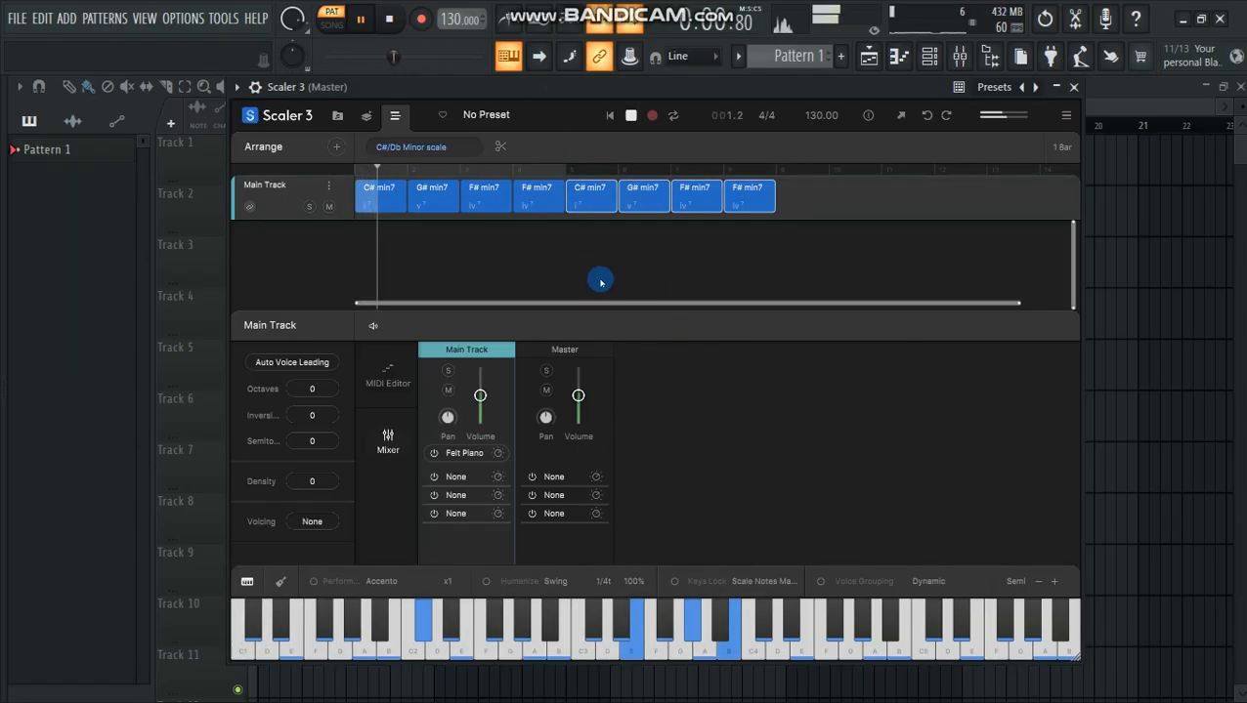
key(space)
- Close Scaler 3, place Pattern 1 across eight bars on playlist Track 1 and play it in song mode
click(1073, 87)
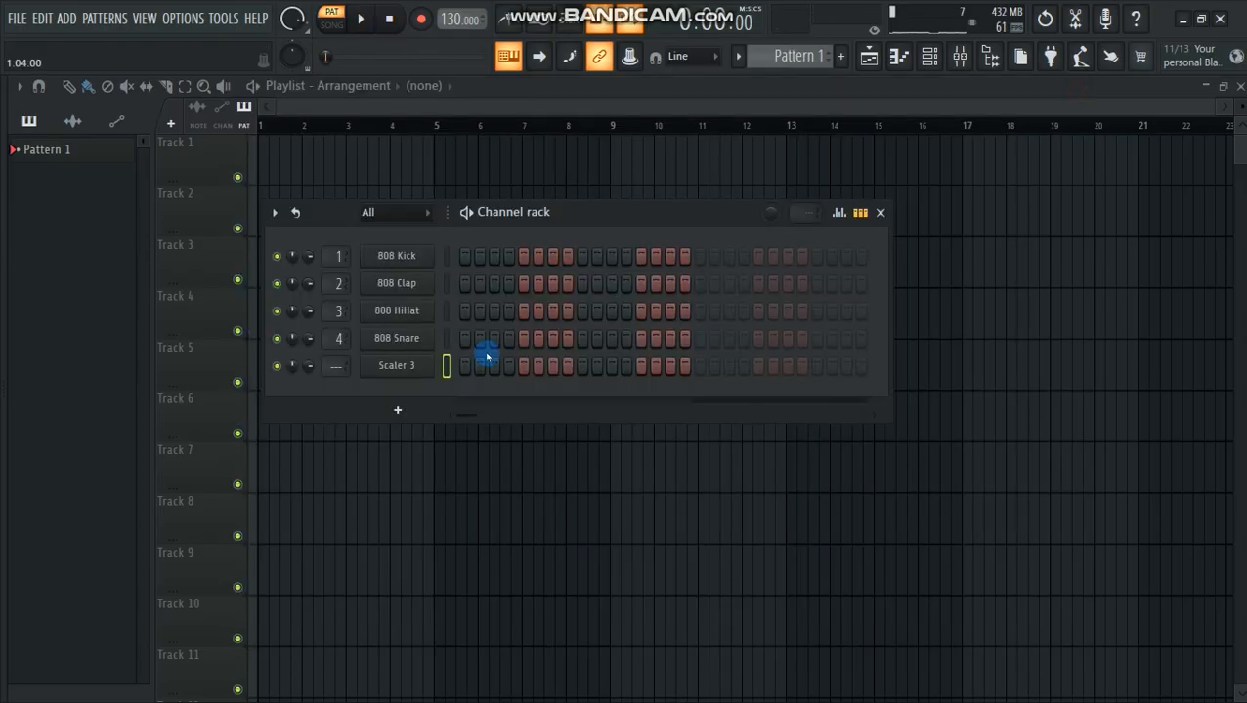
drag(551, 217, 563, 240)
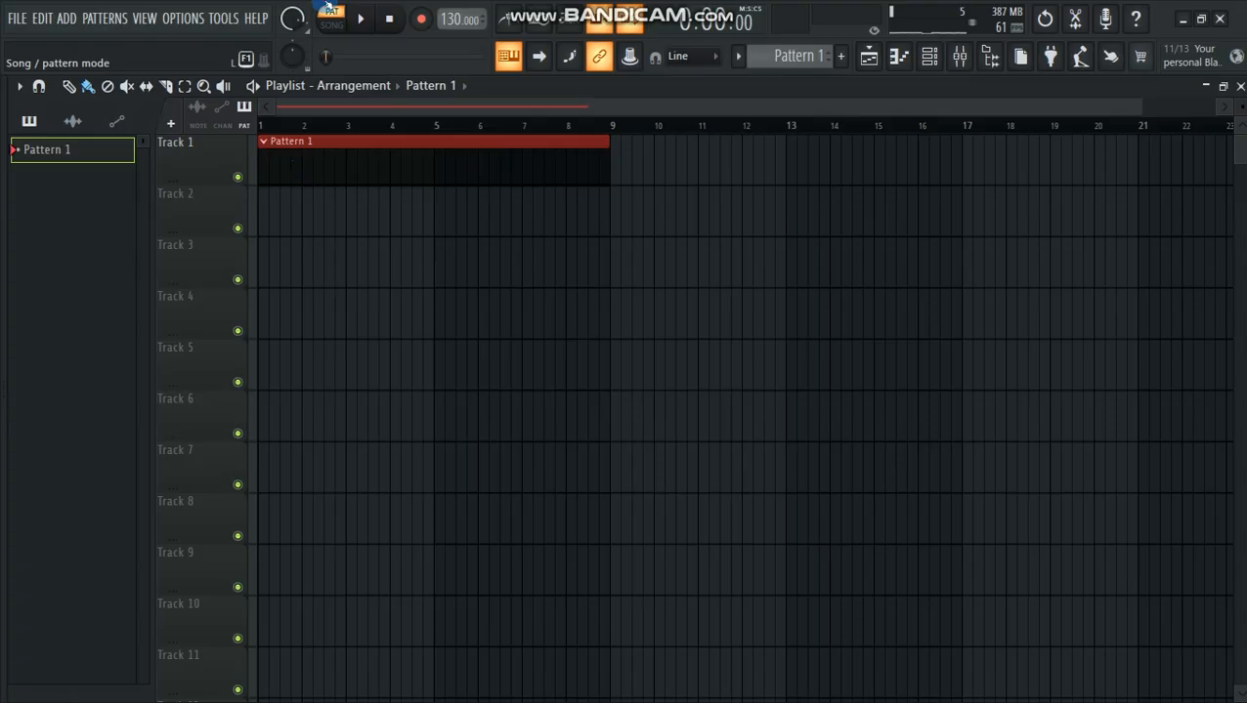
key(space)
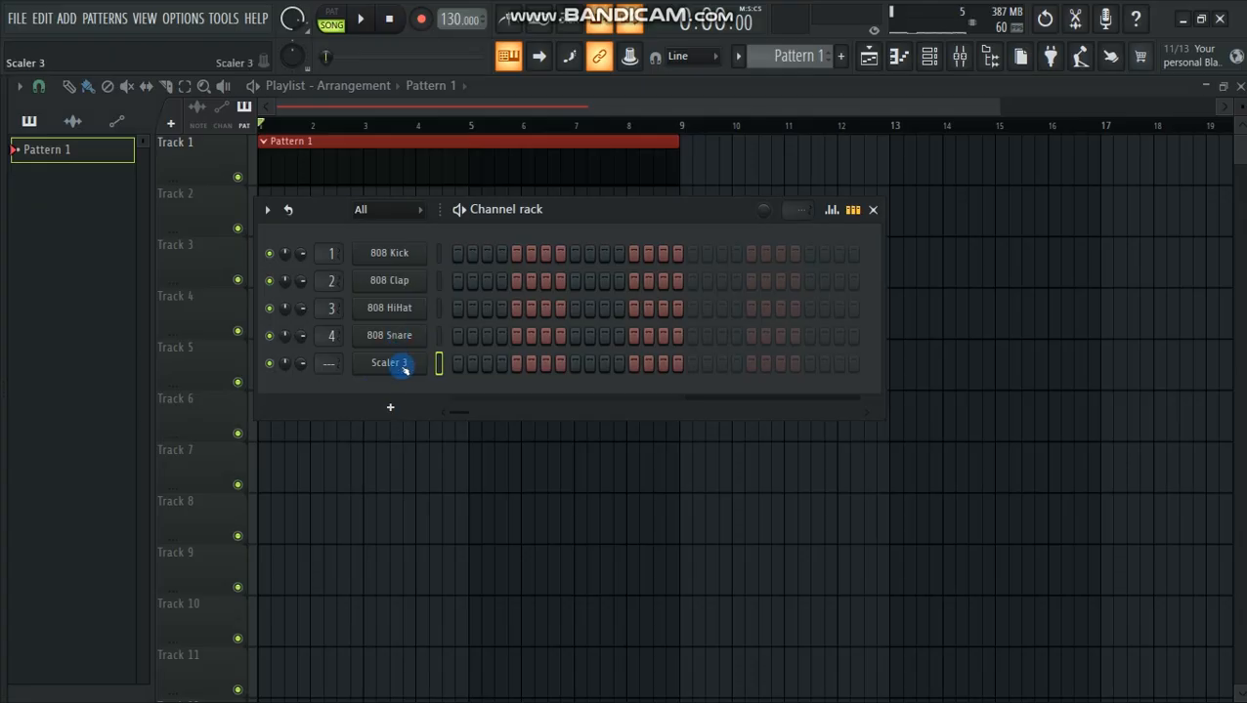
- Reopen Scaler 3 and add a Melody track using the Color C 1 motion from the Melody expressions
click(391, 363)
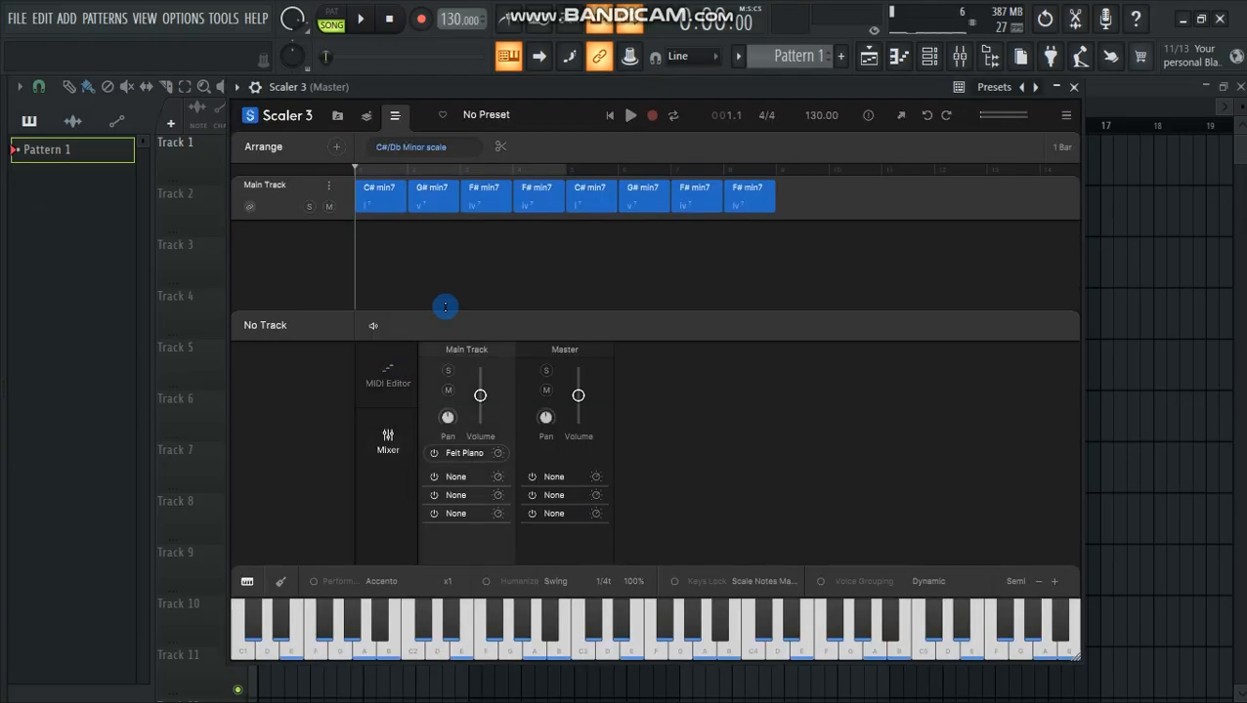
click(339, 147)
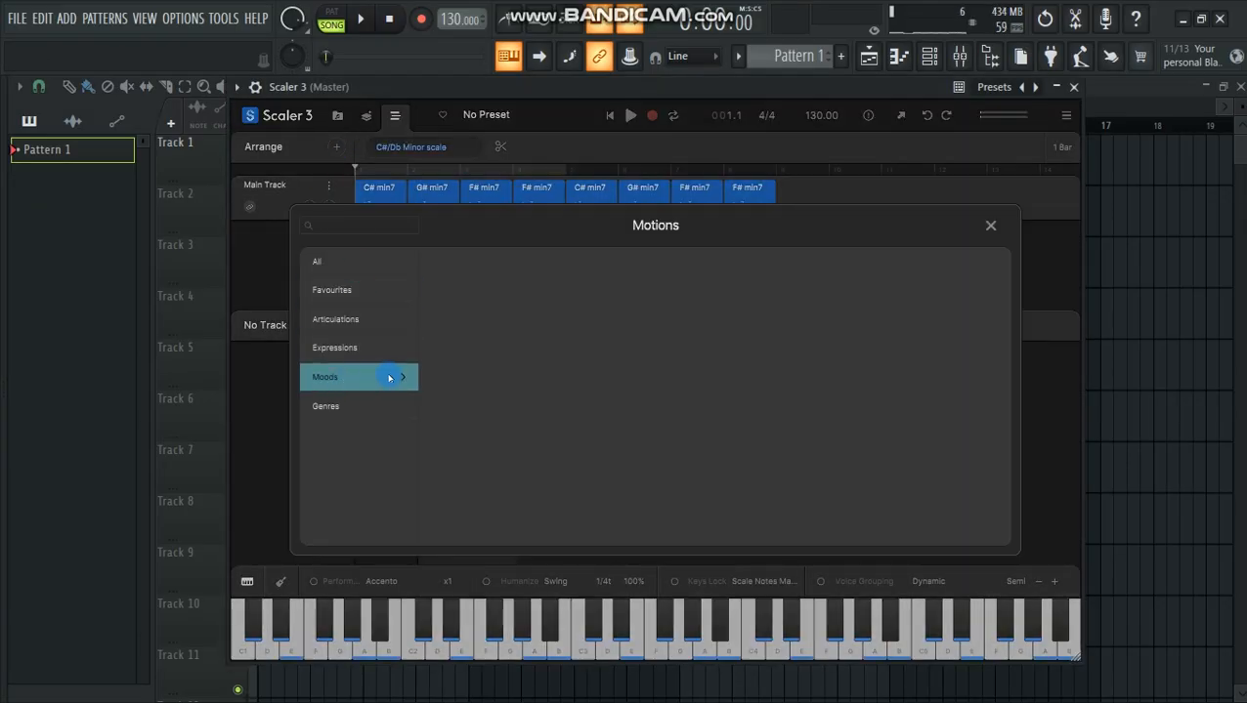
click(356, 380)
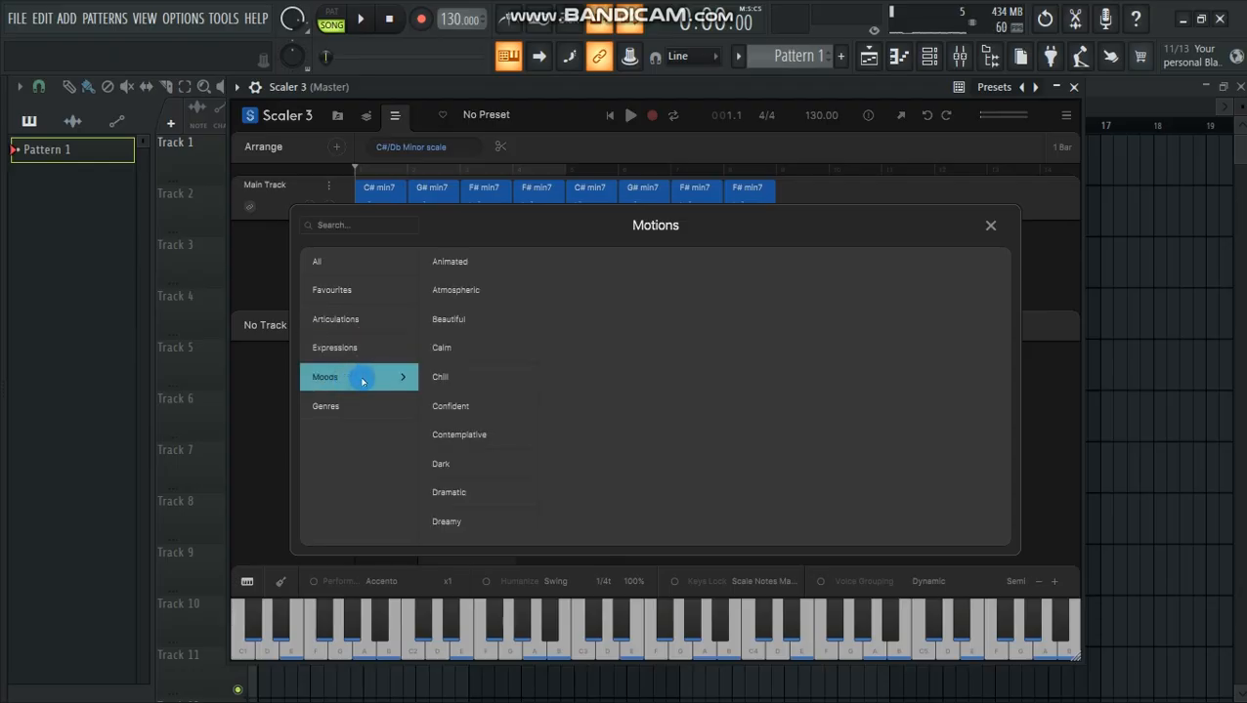
click(361, 352)
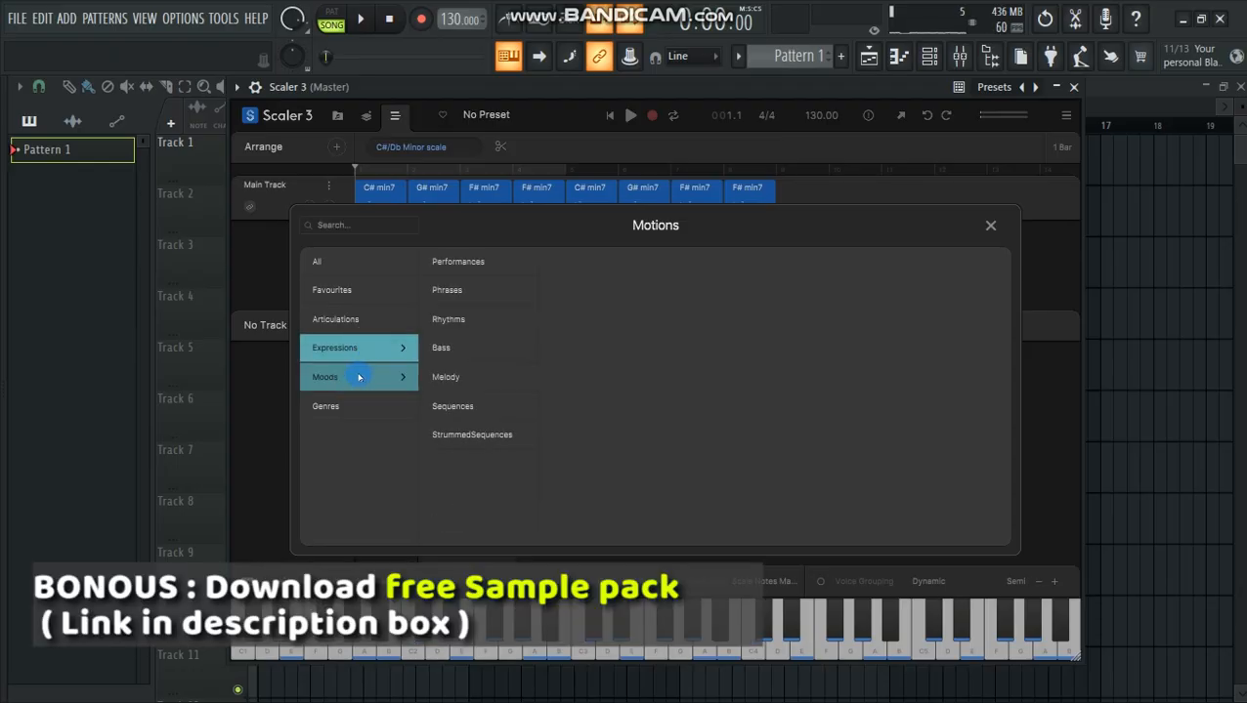
click(359, 407)
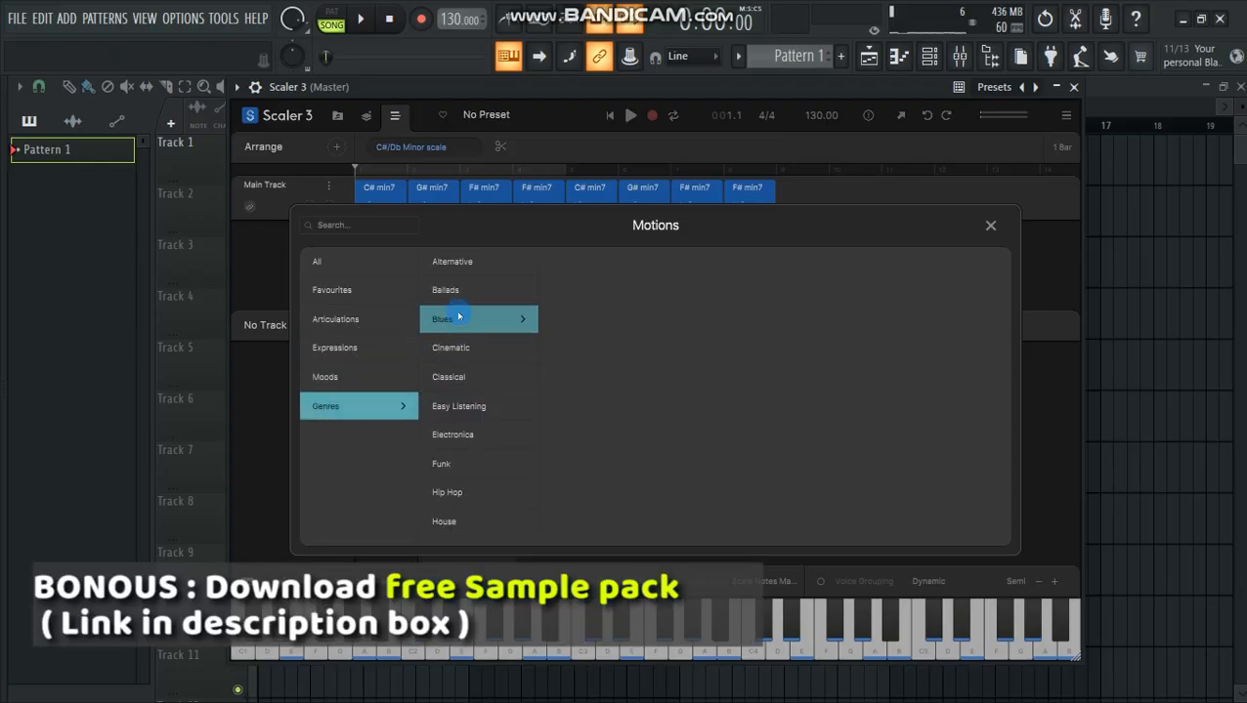
scroll(479, 439, down, 4)
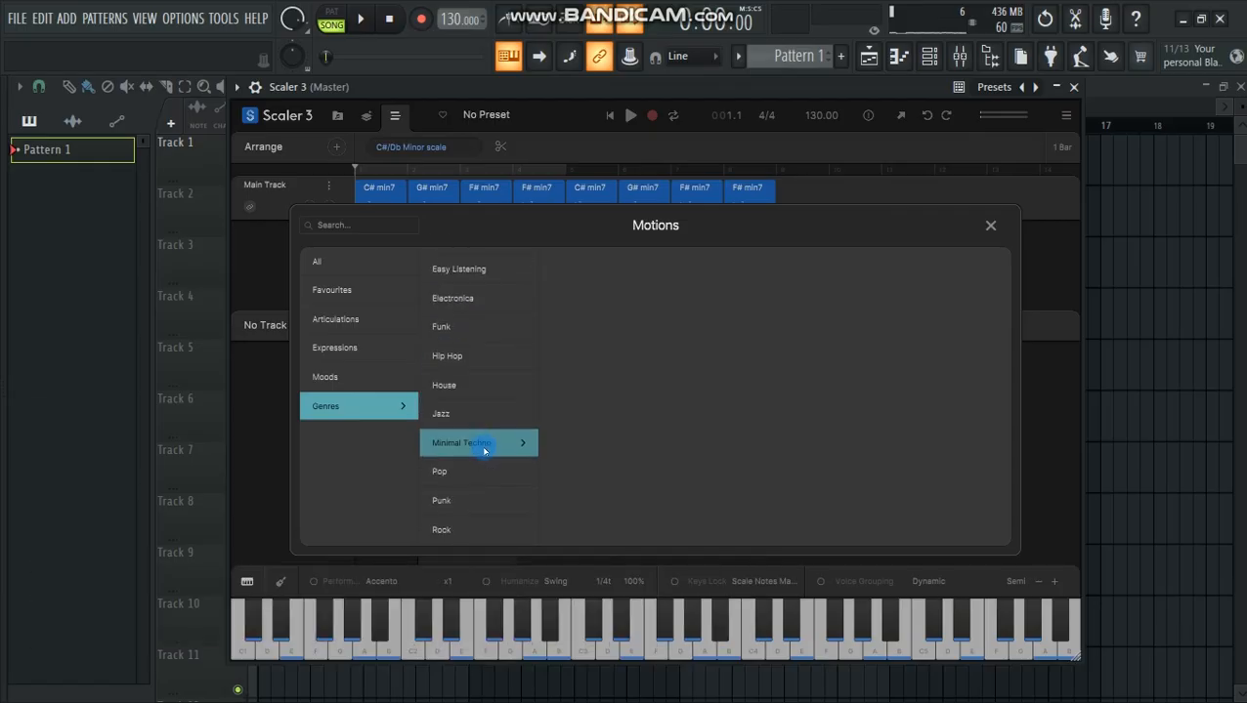
scroll(474, 488, down, 3)
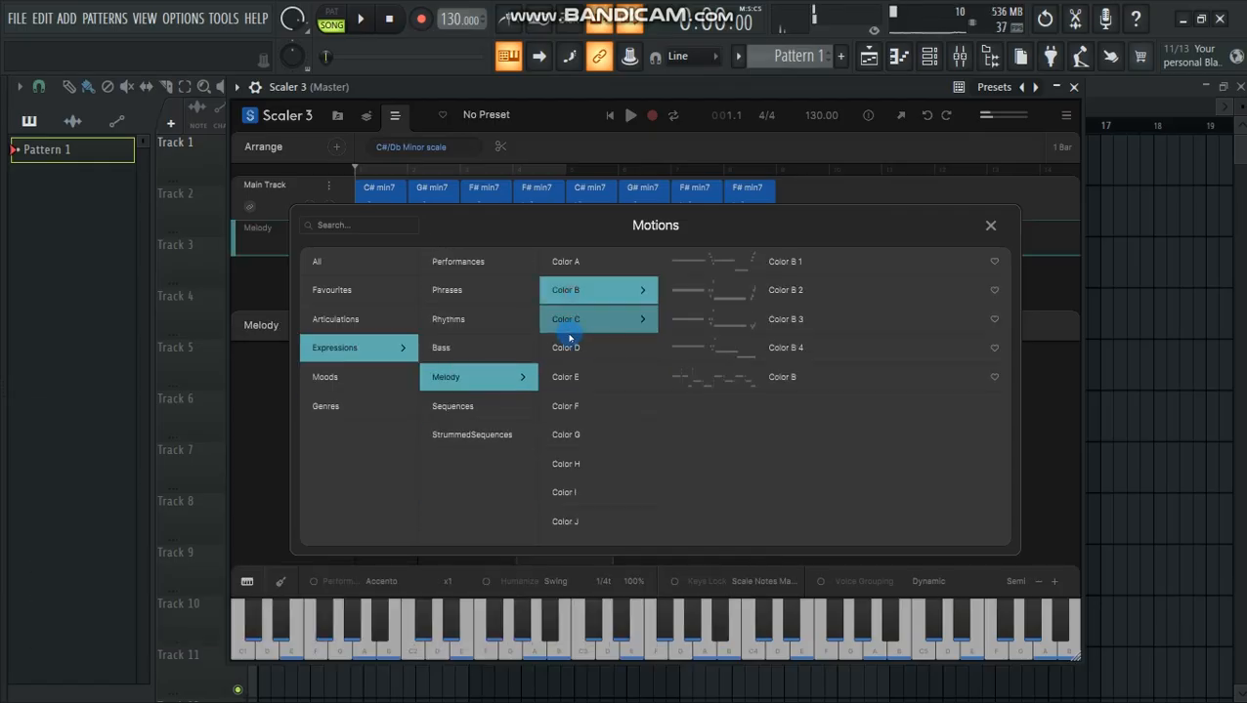
click(575, 261)
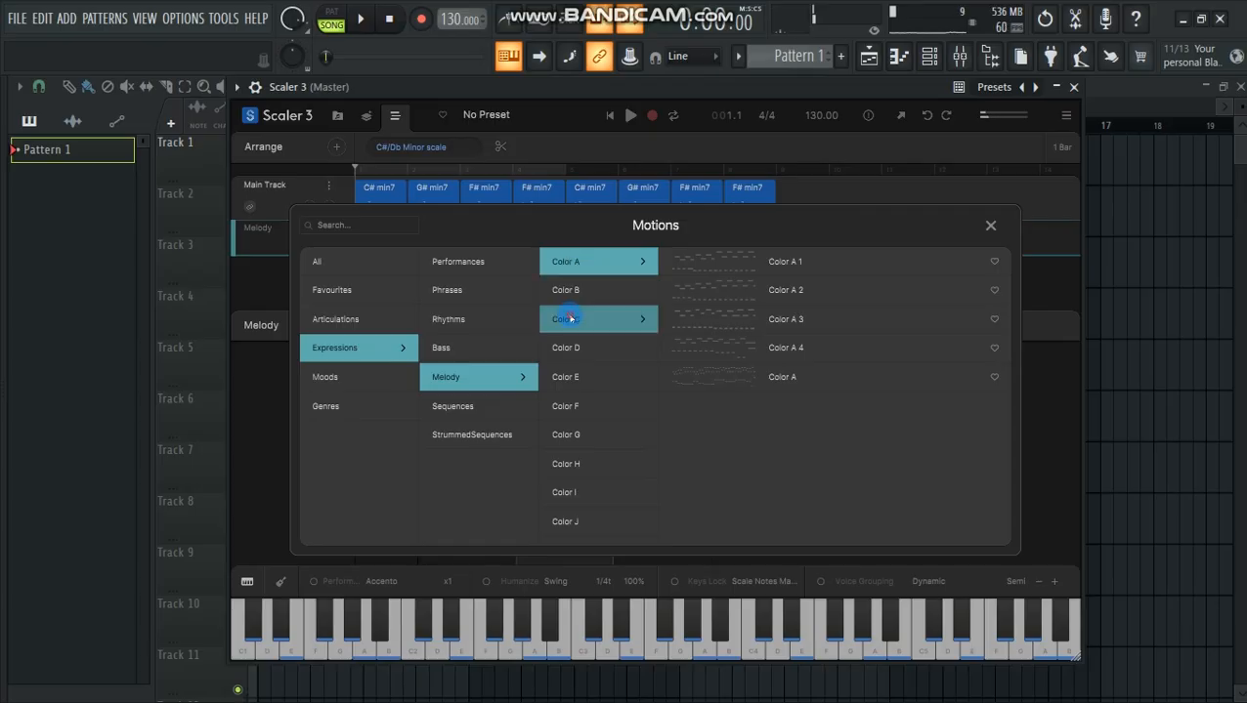
click(570, 320)
click(728, 268)
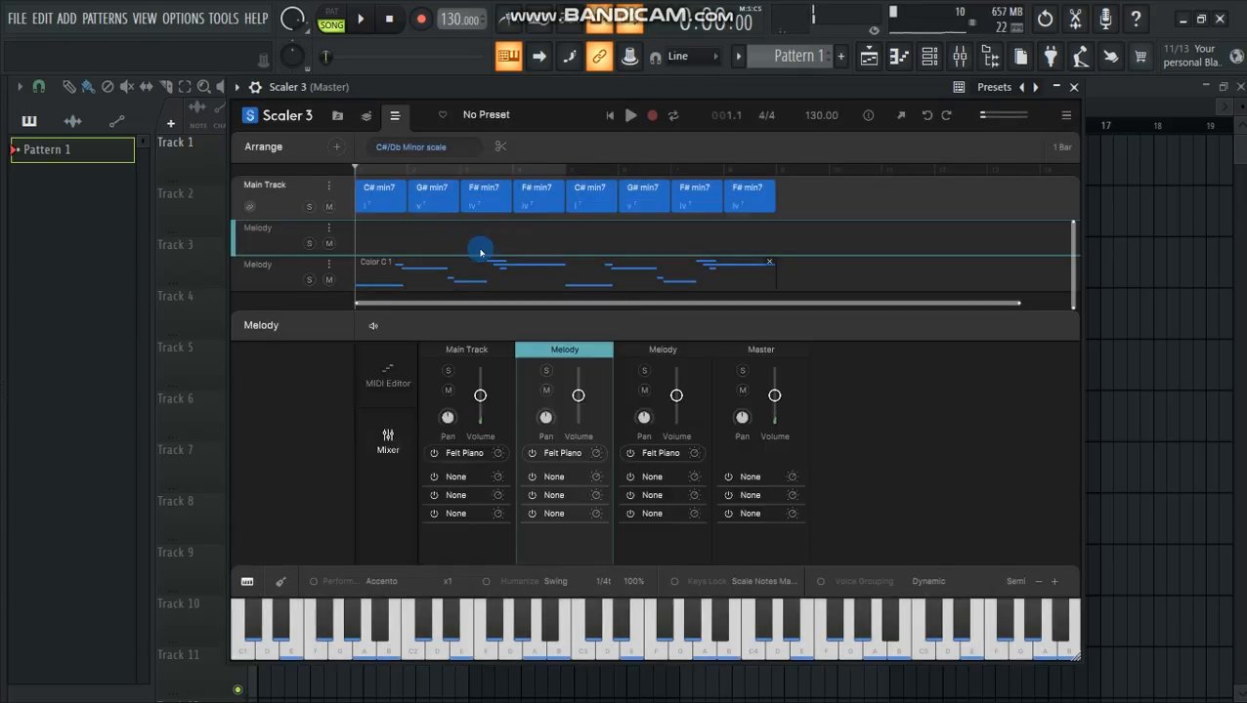
- Preview the chords with the melody and raise the volume of the Color C 1 melody track
key(space)
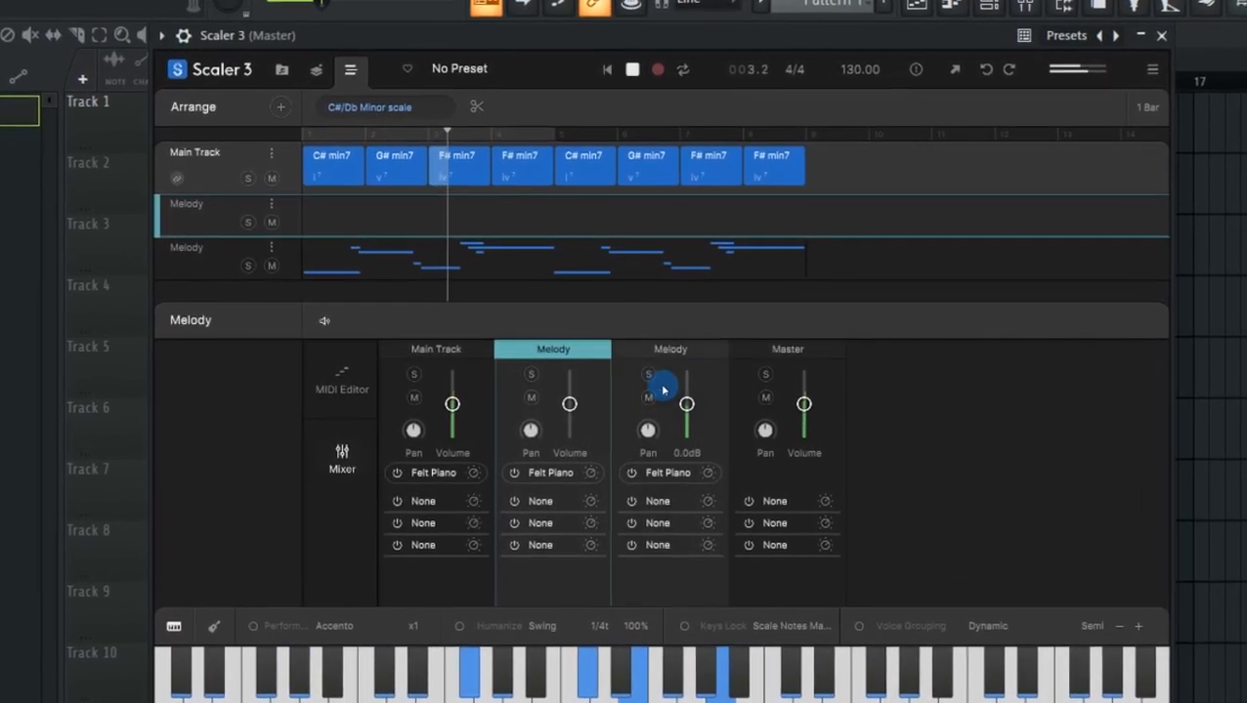
key(space)
click(204, 270)
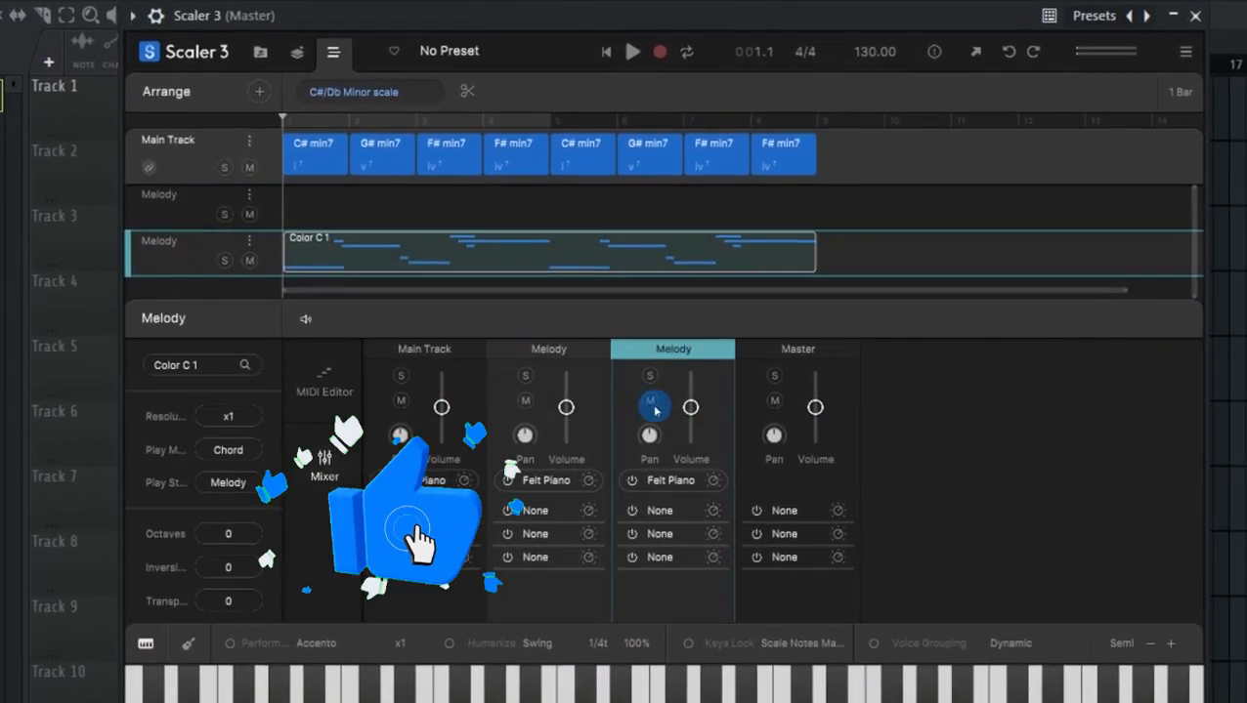
drag(690, 407, 689, 391)
key(space)
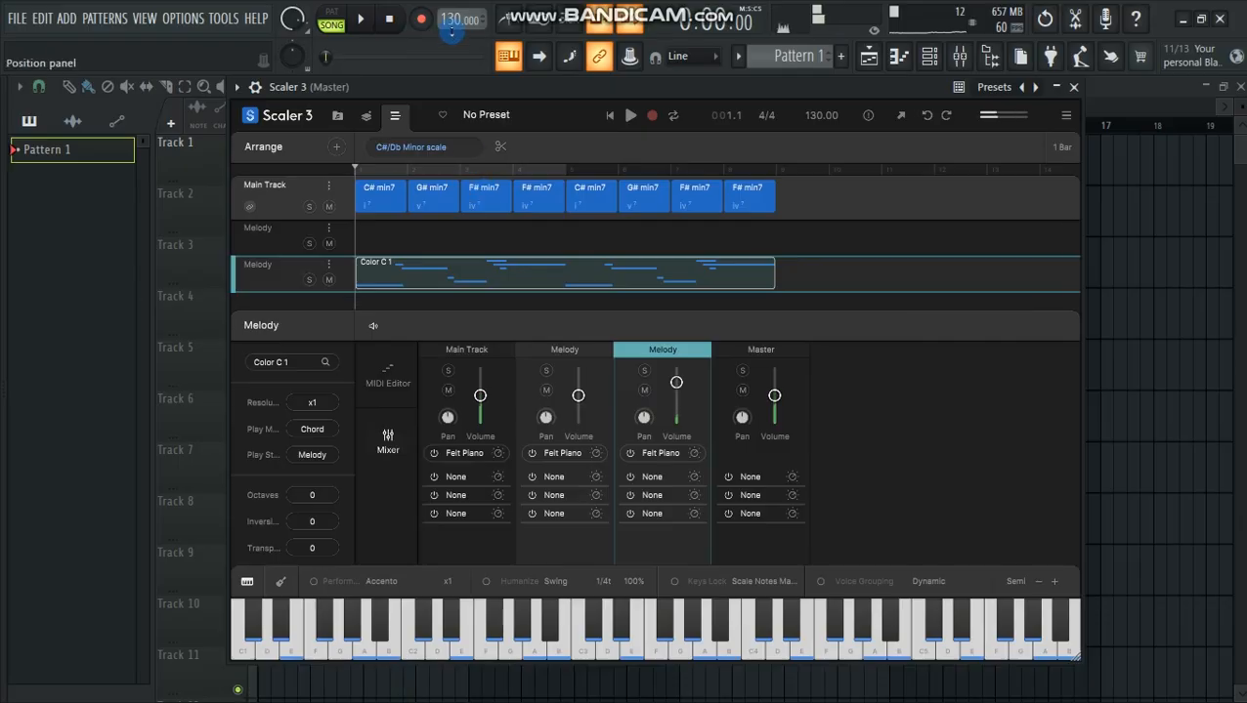
- Set the project tempo to 140 BPM and raise the Color C 1 melody track's volume to +9.0 dB during playback
right_click(458, 20)
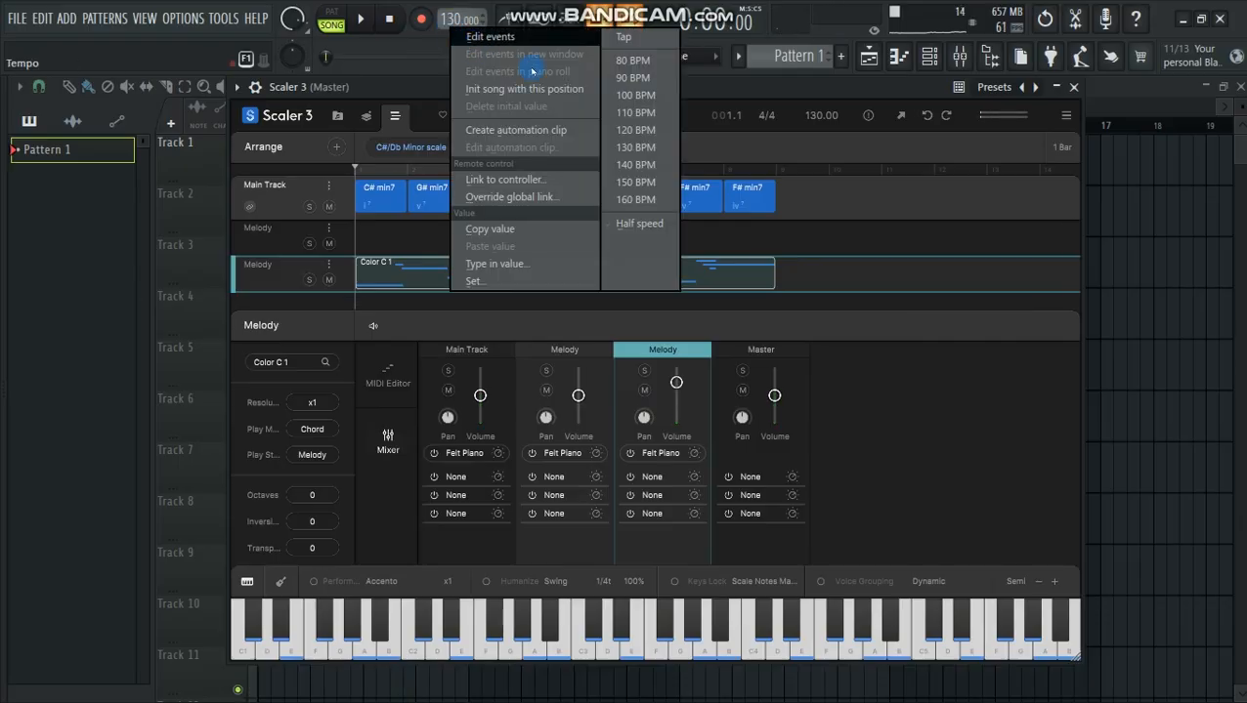
click(632, 166)
key(space)
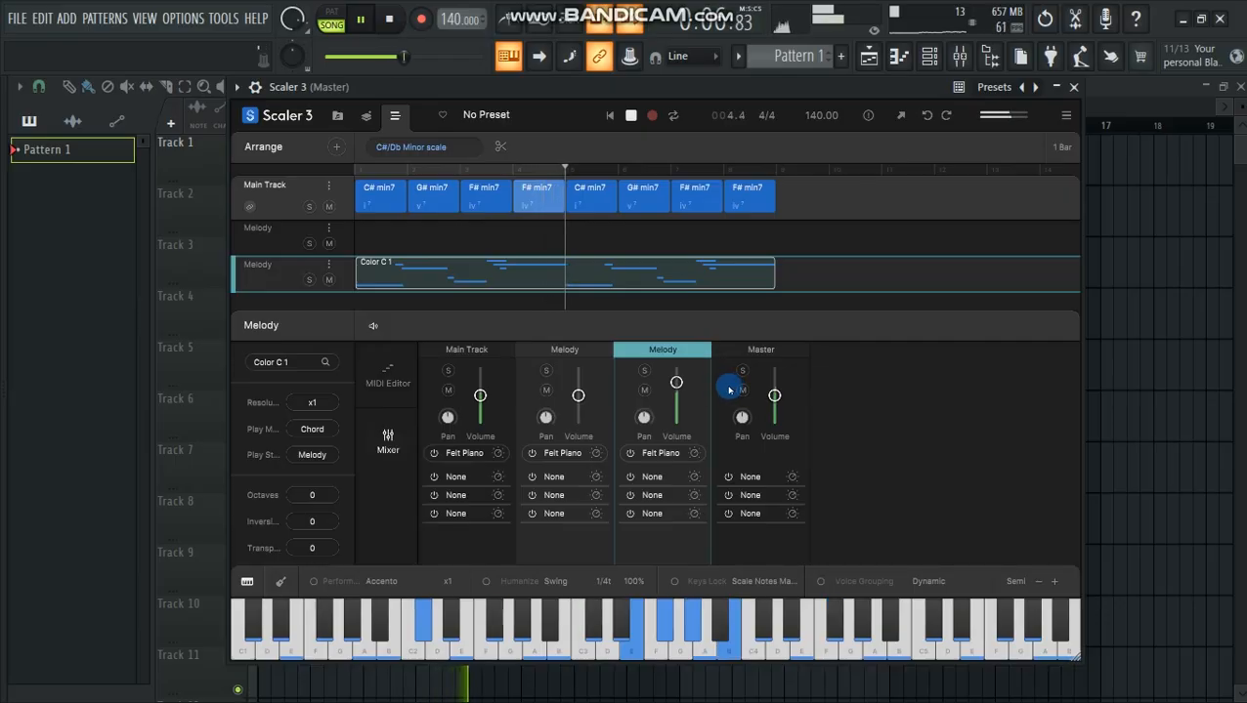
drag(677, 382, 676, 375)
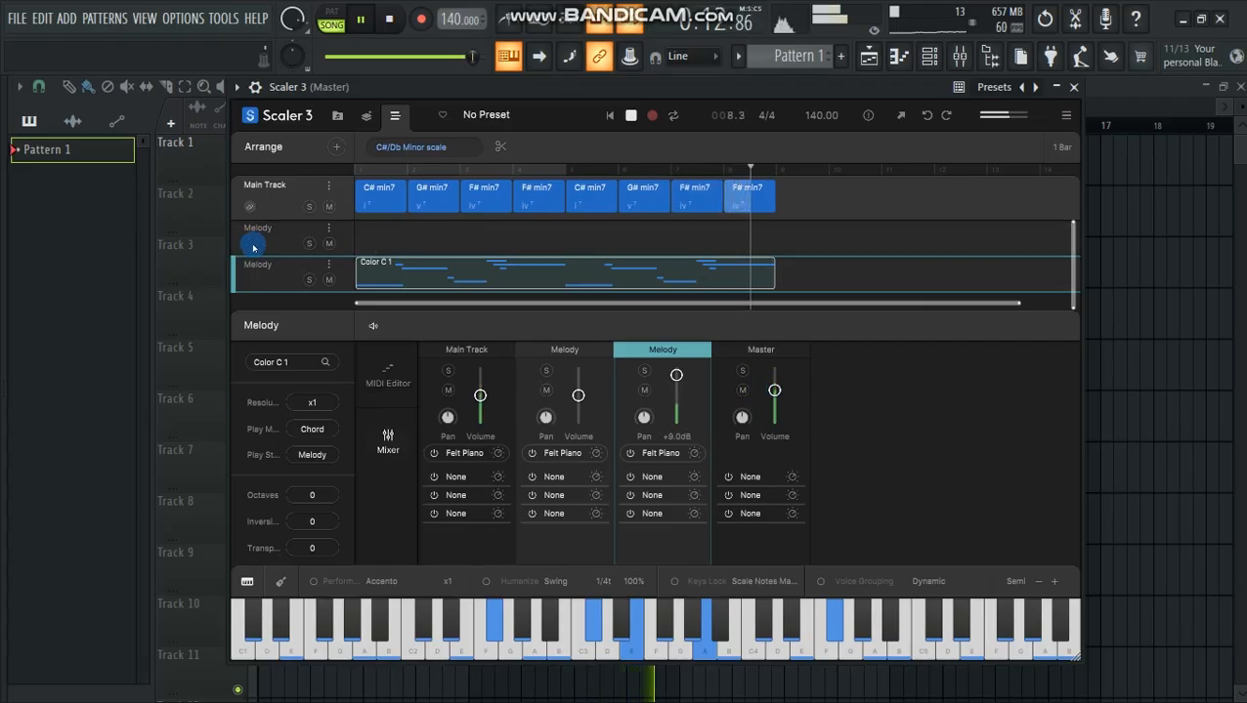
- Stop playback and delete the empty Melody track from the Scaler 3 arrangement
click(323, 241)
key(space)
click(329, 228)
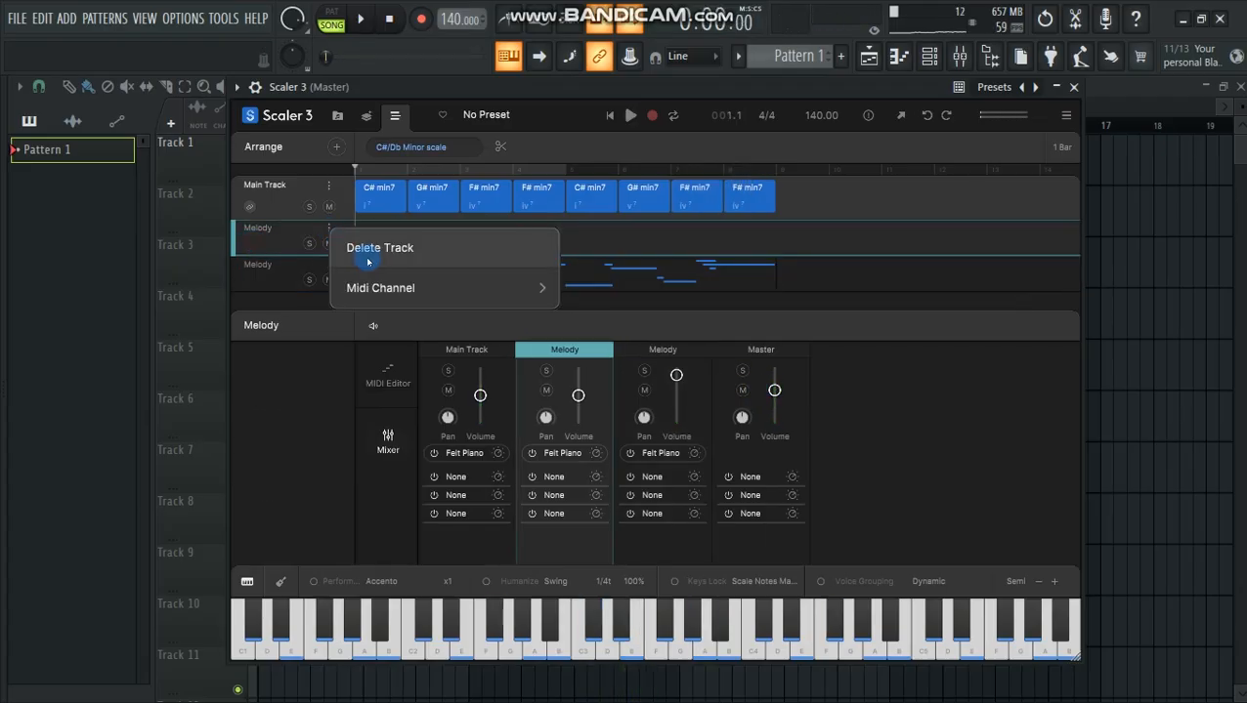
click(363, 256)
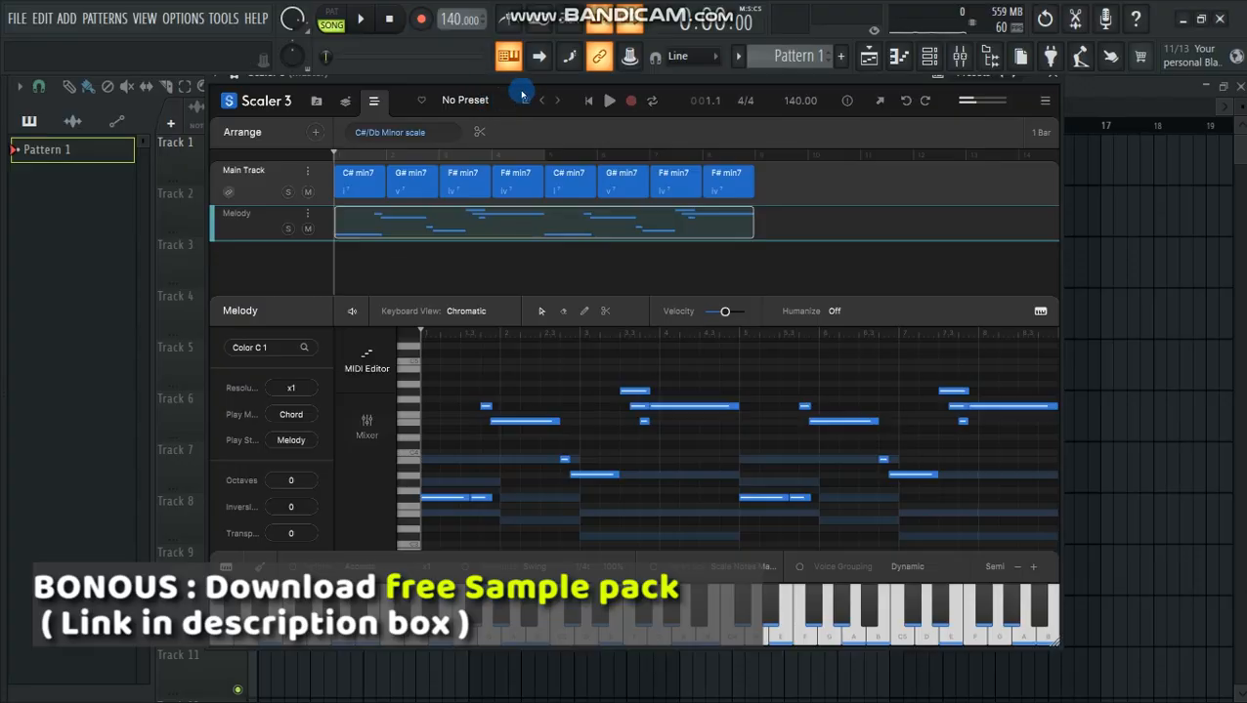
- Play the arrangement to hear the chords together with the Color C 1 melody
drag(527, 84, 532, 101)
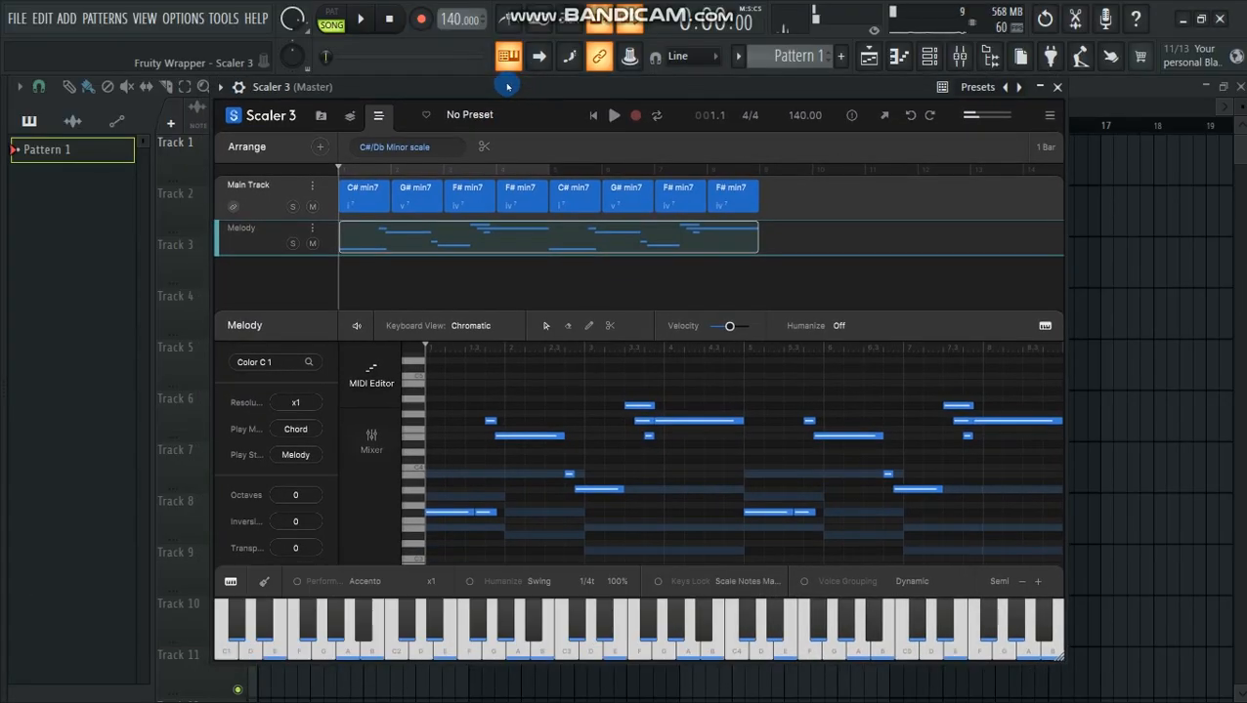
key(space)
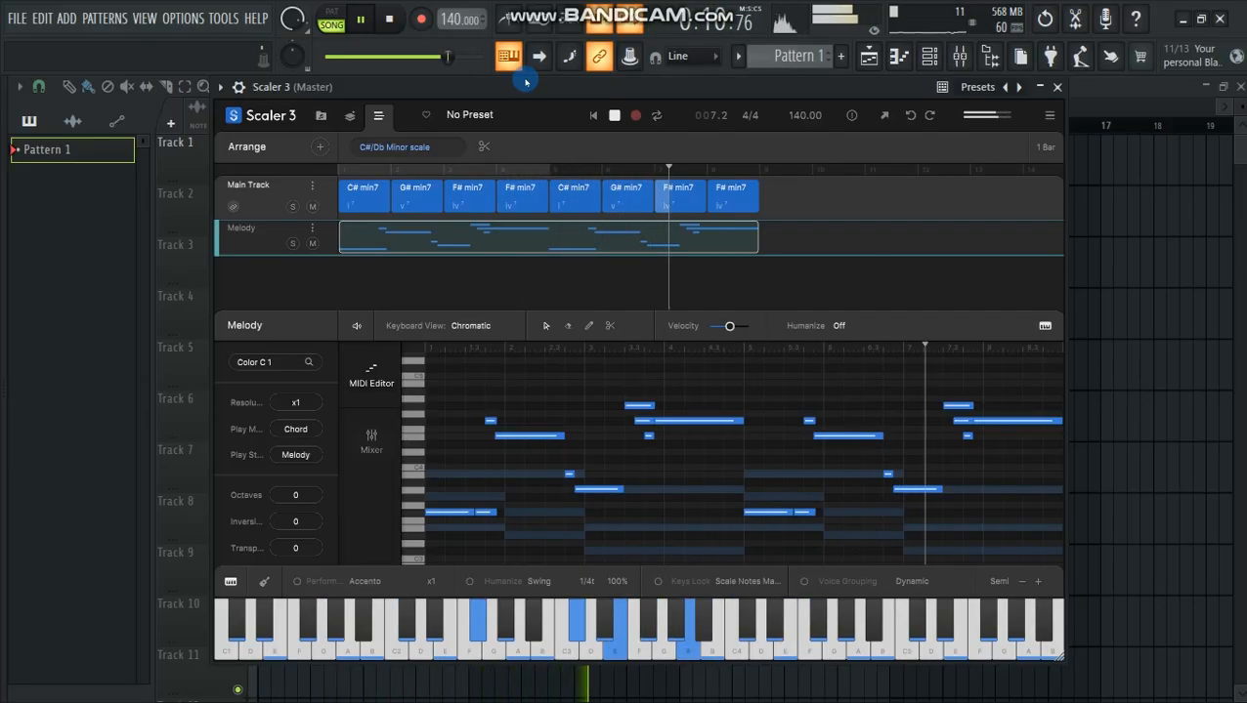
key(space)
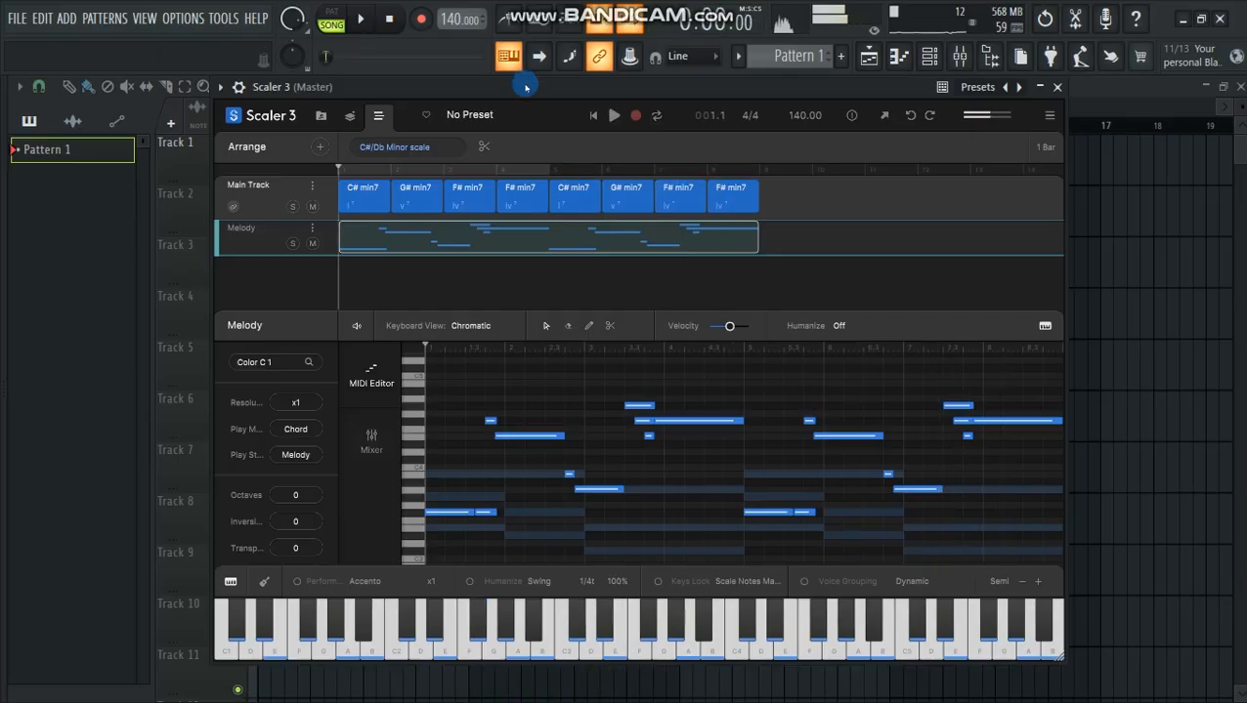
- Close Scaler 3 and add a Morphine synthesizer channel to the channel rack
click(1056, 89)
click(394, 406)
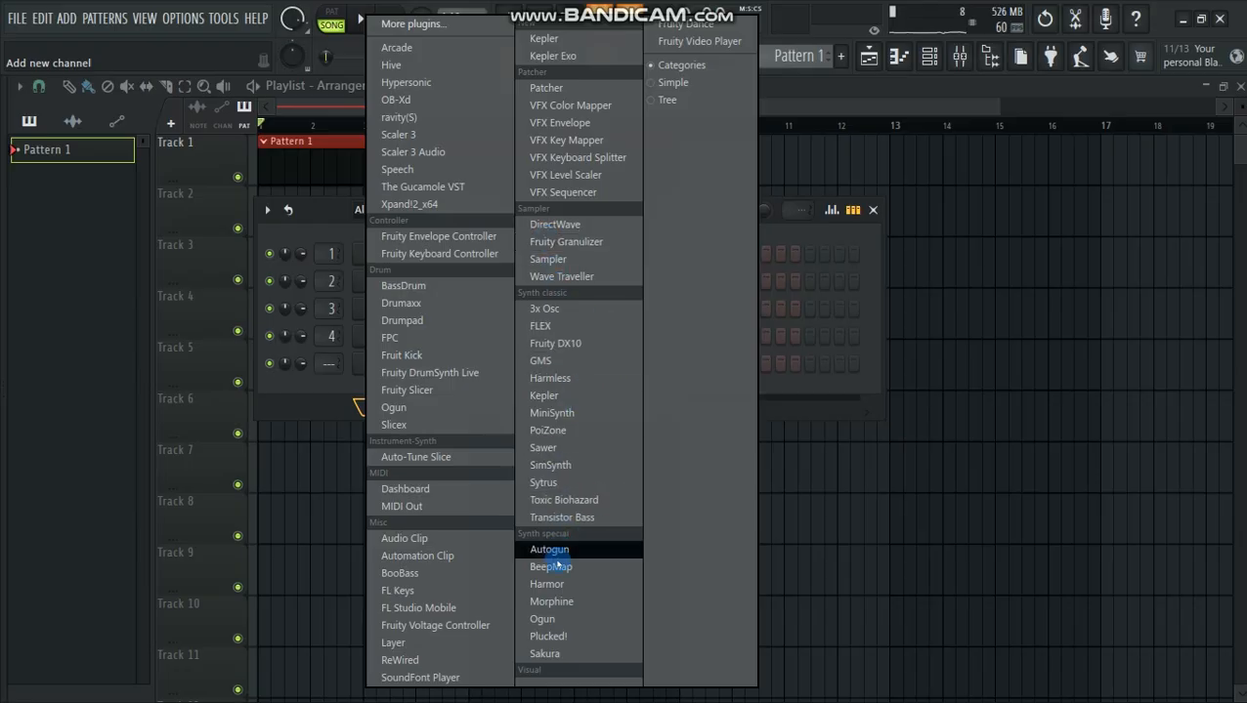
click(553, 602)
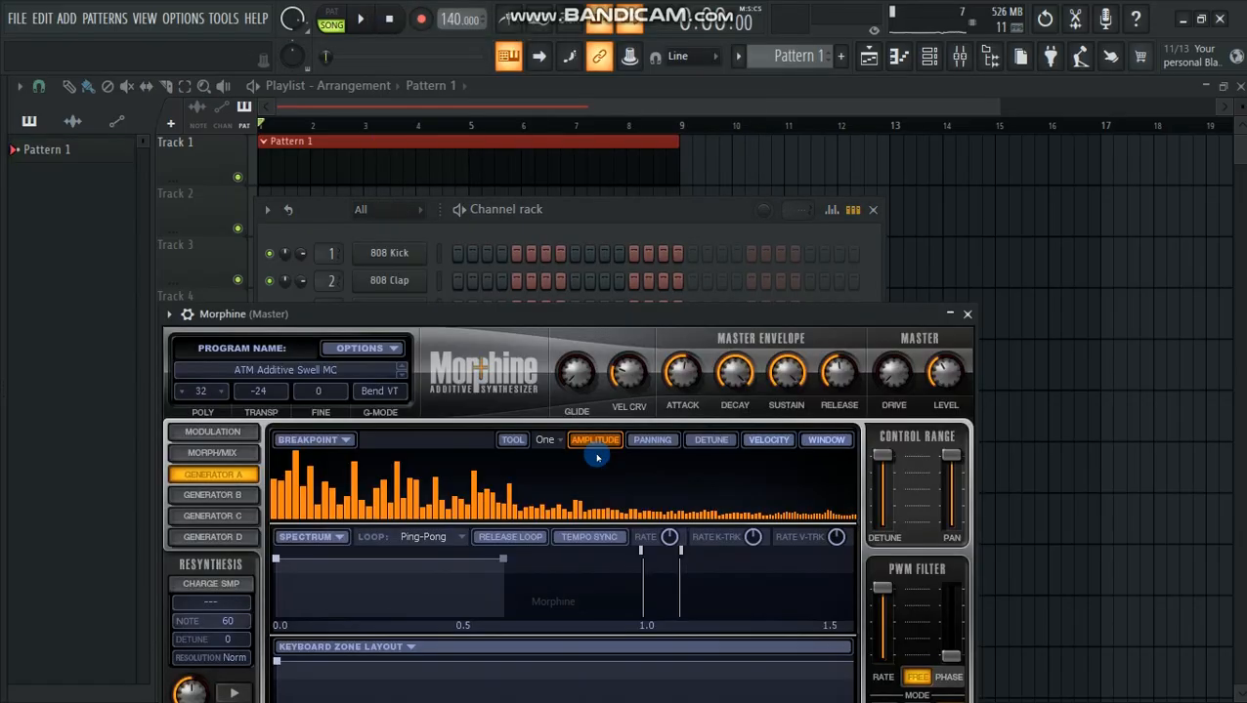
drag(560, 321, 117, 333)
drag(520, 209, 764, 168)
drag(436, 323, 373, 60)
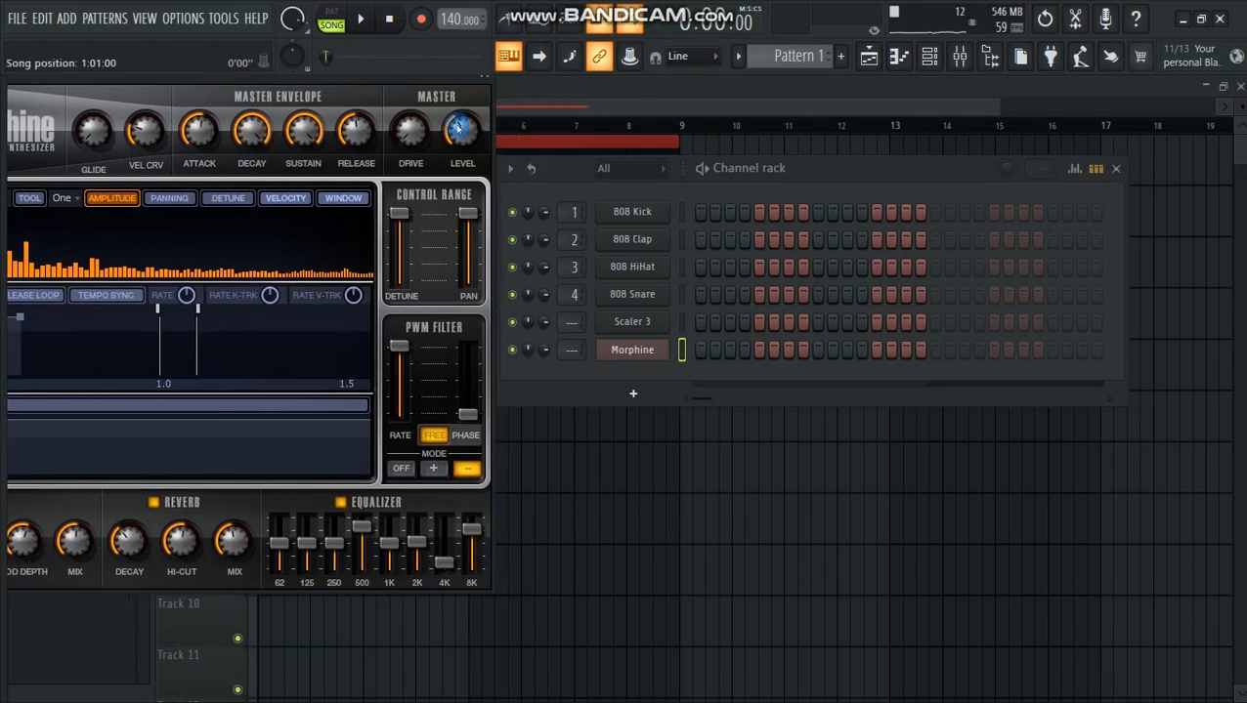
- Reopen Scaler 3 and arrange its window side by side with the channel rack
click(630, 323)
drag(633, 73, 1198, 279)
drag(907, 167, 426, 223)
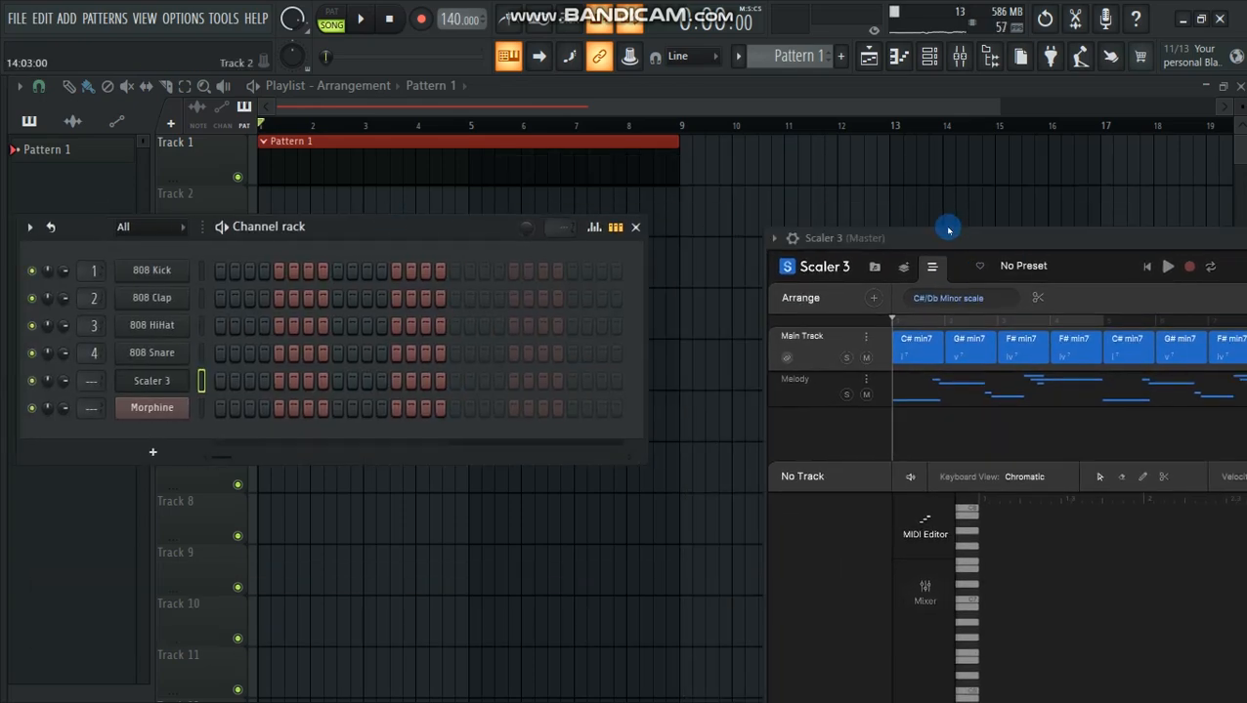
drag(949, 223, 838, 127)
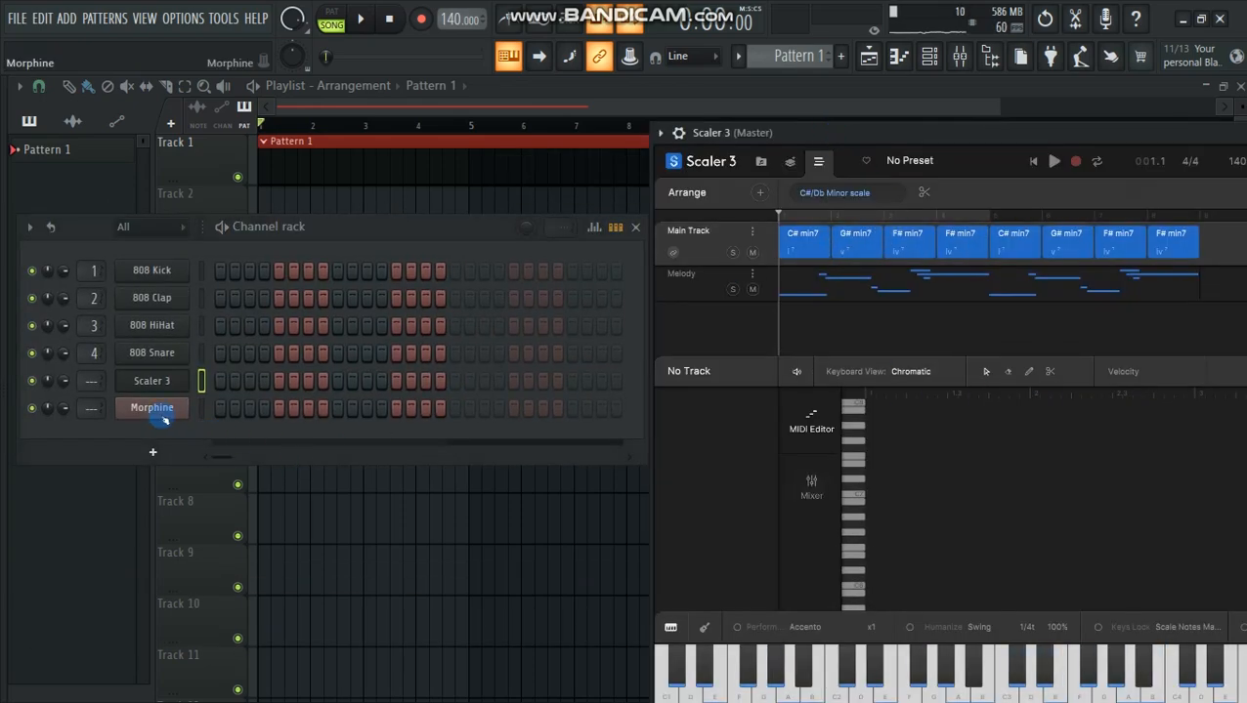
- Transfer all eight Main Track chords from Scaler 3 to the Morphine channel as notes
drag(854, 236, 777, 264)
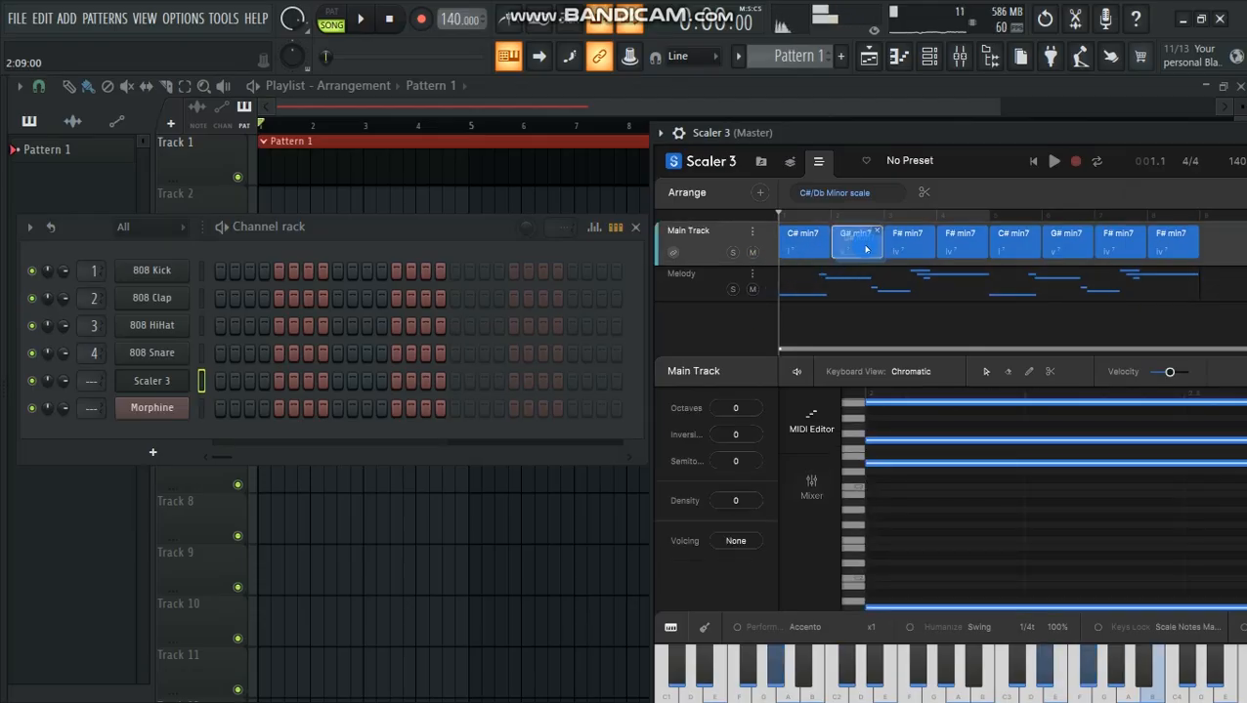
drag(1221, 236, 782, 254)
mouse_move(818, 243)
mouse_down()
mouse_move(644, 313)
mouse_move(196, 391)
mouse_move(154, 418)
mouse_move(167, 411)
mouse_up()
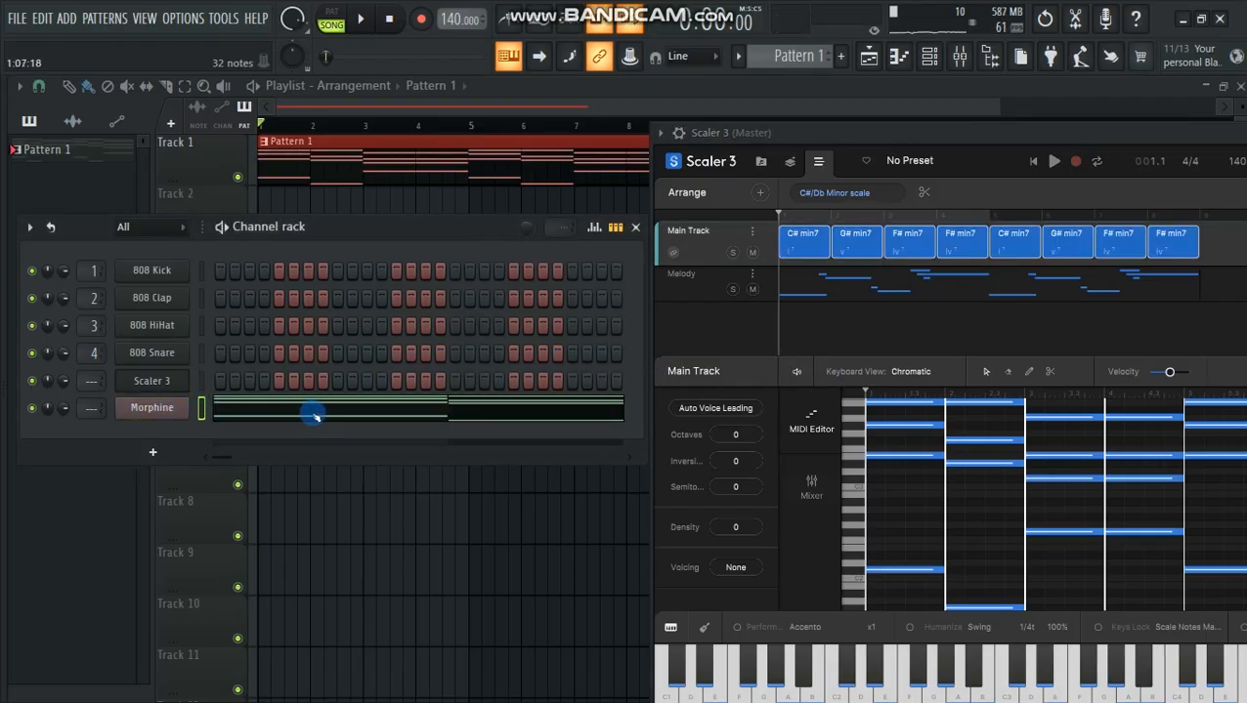
- Clone the Morphine channel and transfer the Color C 1 melody from Scaler 3 to the Morphine #2 channel
right_click(163, 410)
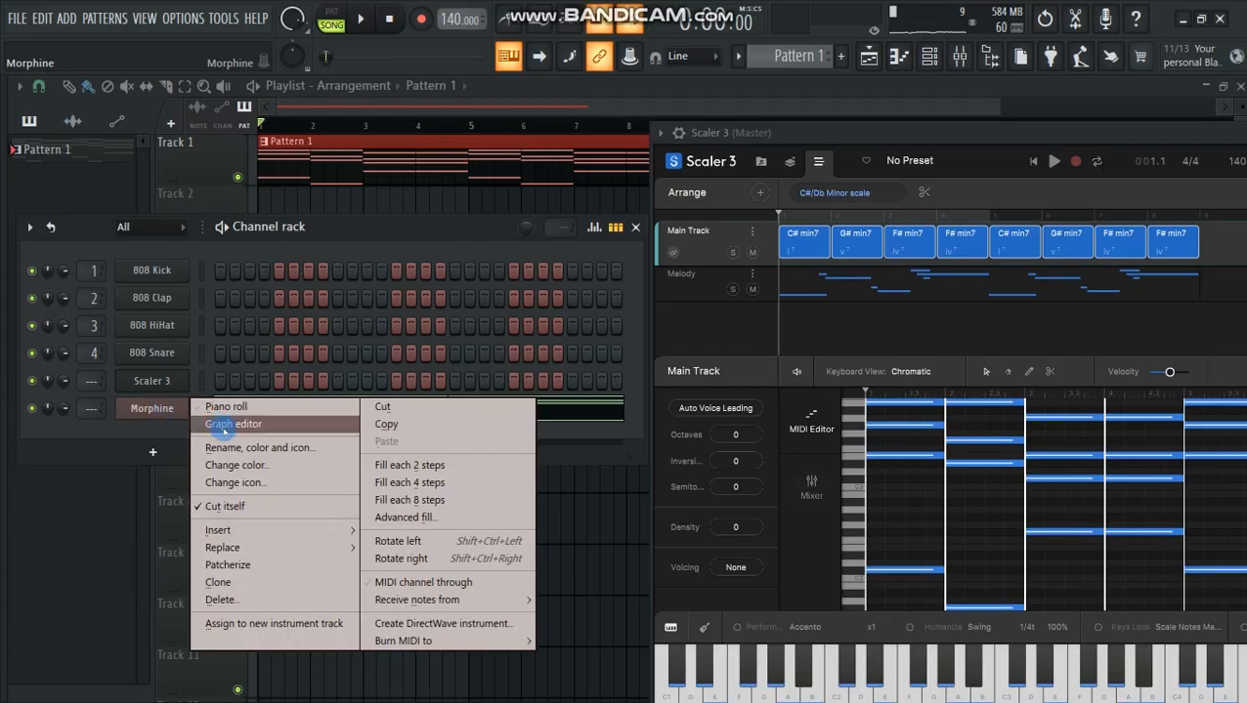
click(247, 590)
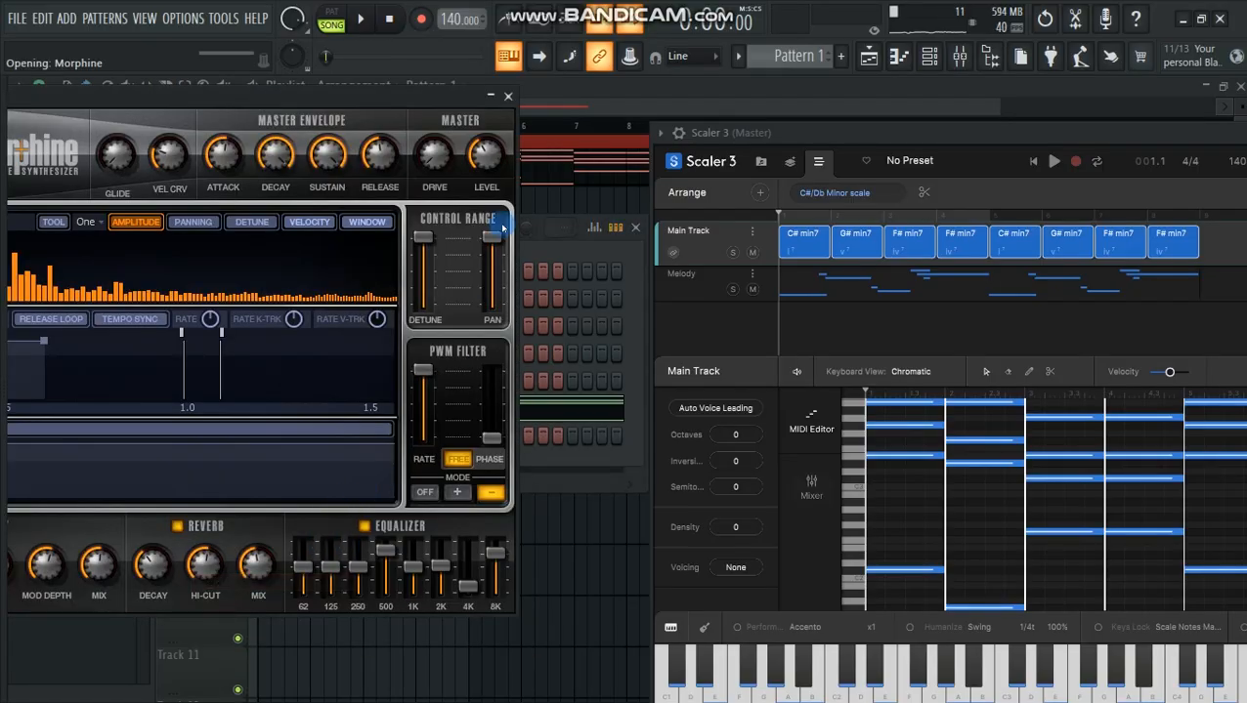
click(508, 96)
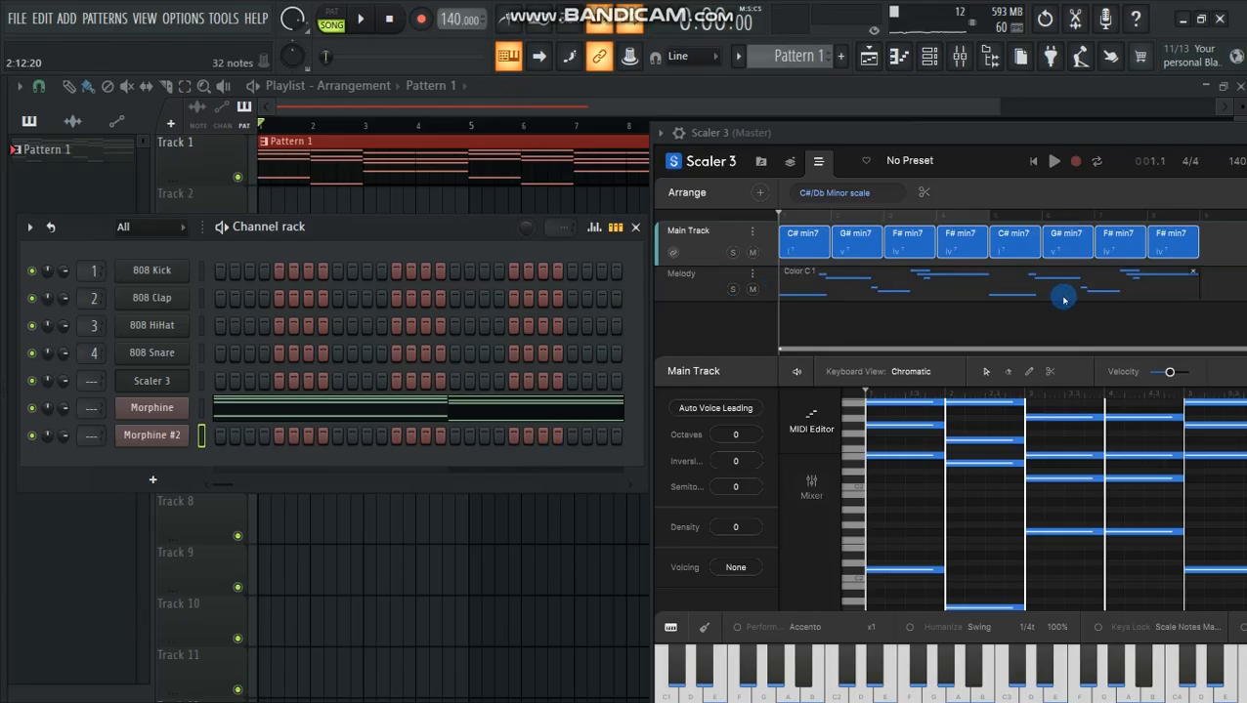
click(1121, 293)
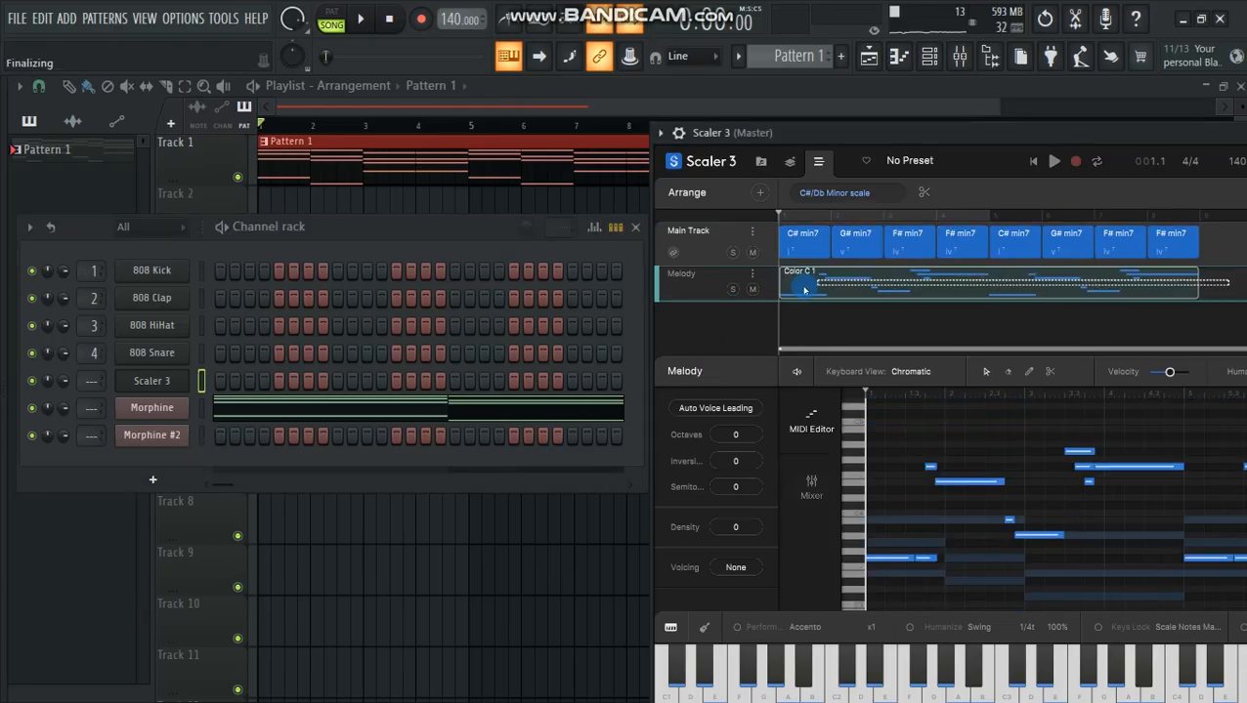
drag(861, 282, 394, 379)
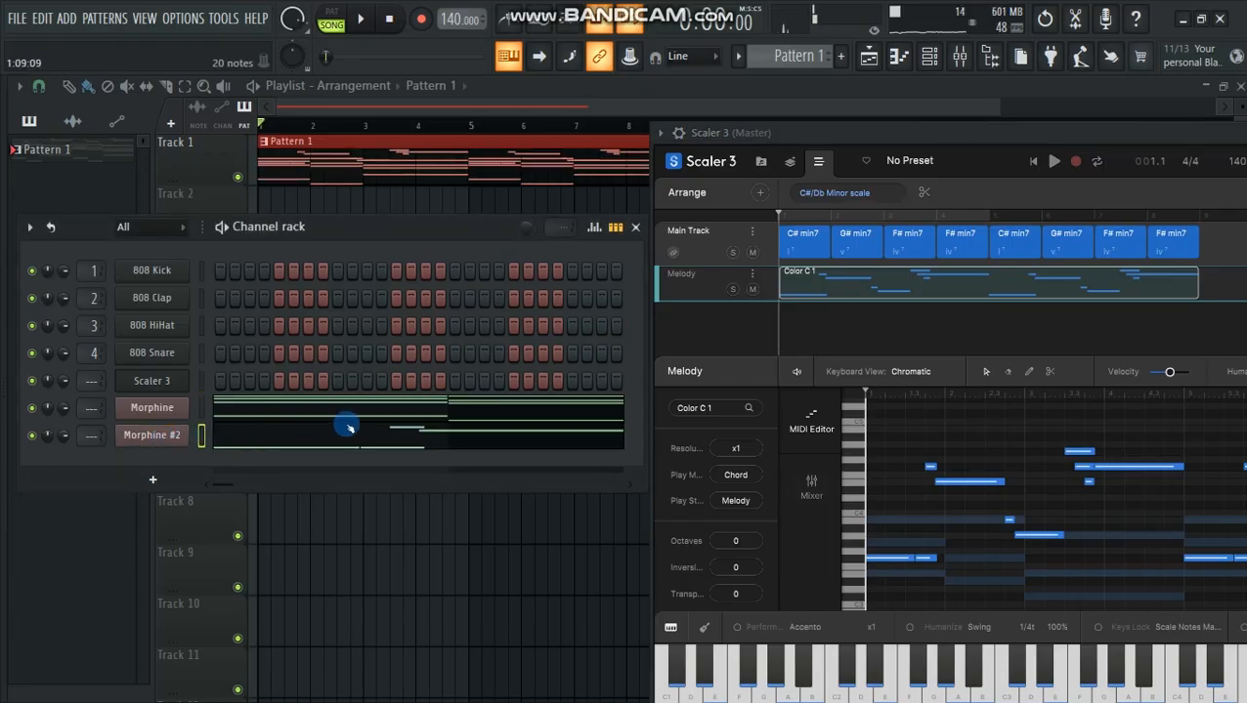
- Switch to pattern mode and mute the Scaler 3 and Morphine #2 channels
click(32, 381)
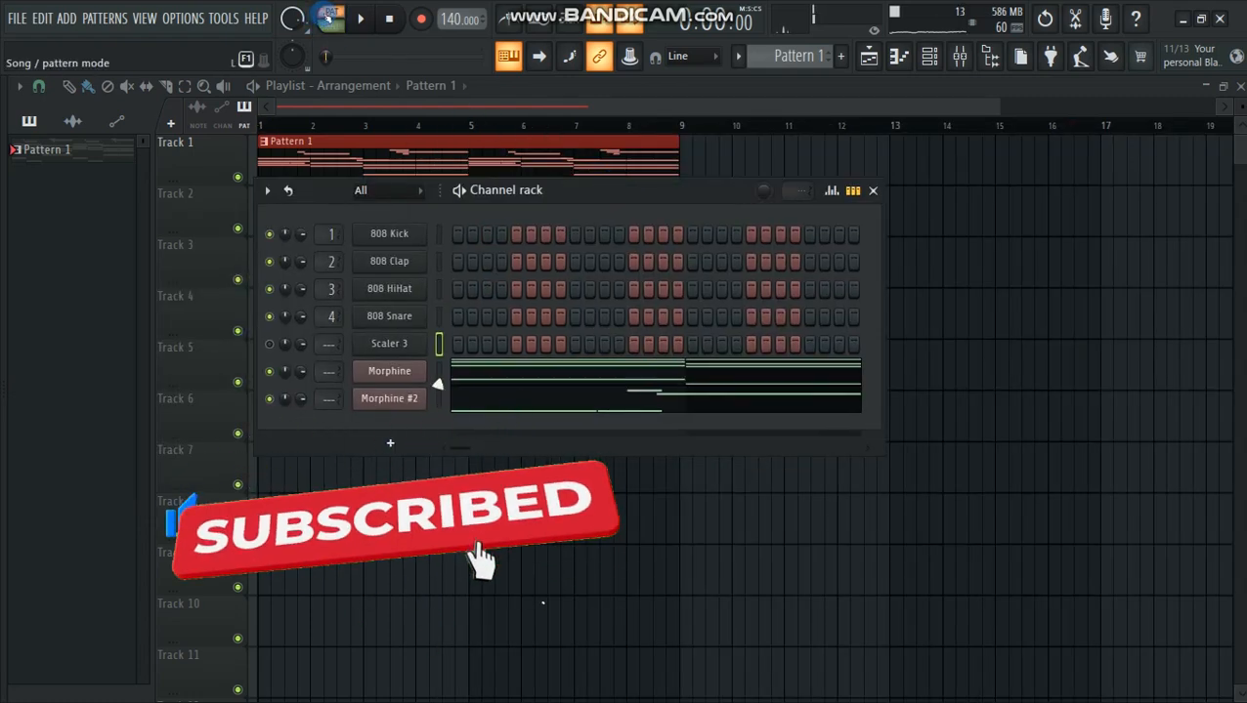
click(269, 398)
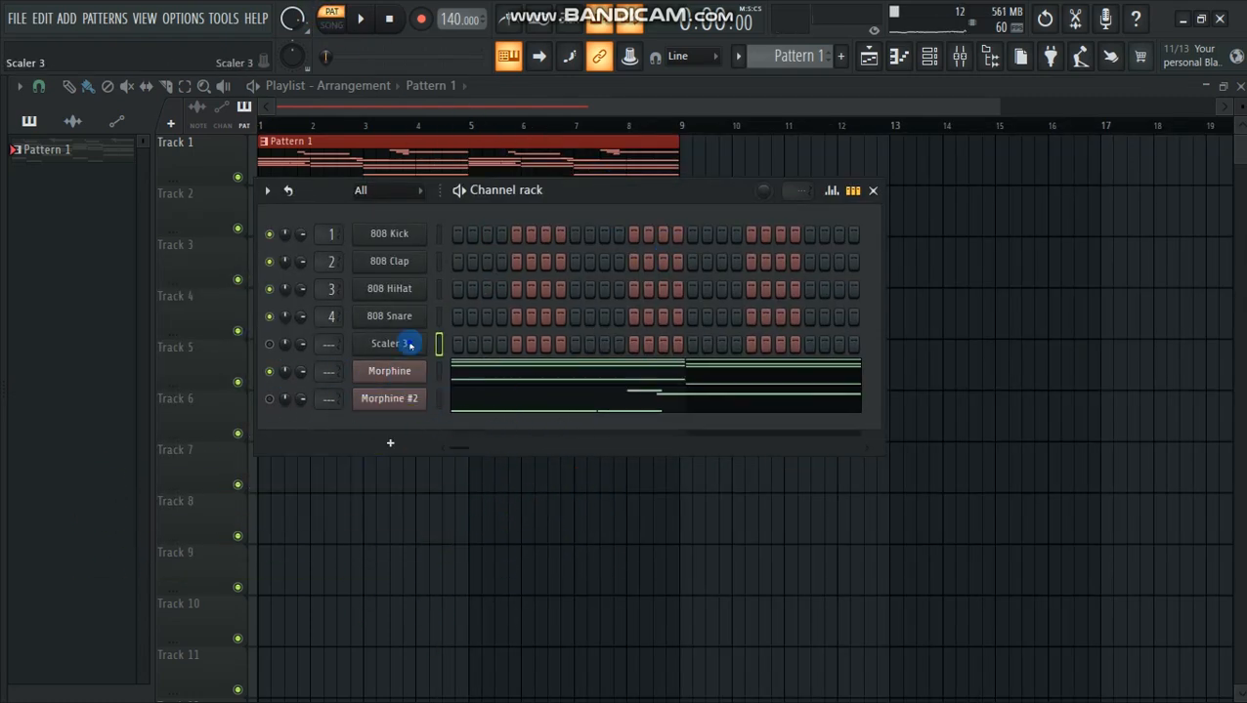
- Delete the Scaler 3 channel and lower the Morphine channel's chord notes by one octave in the piano roll
right_click(411, 374)
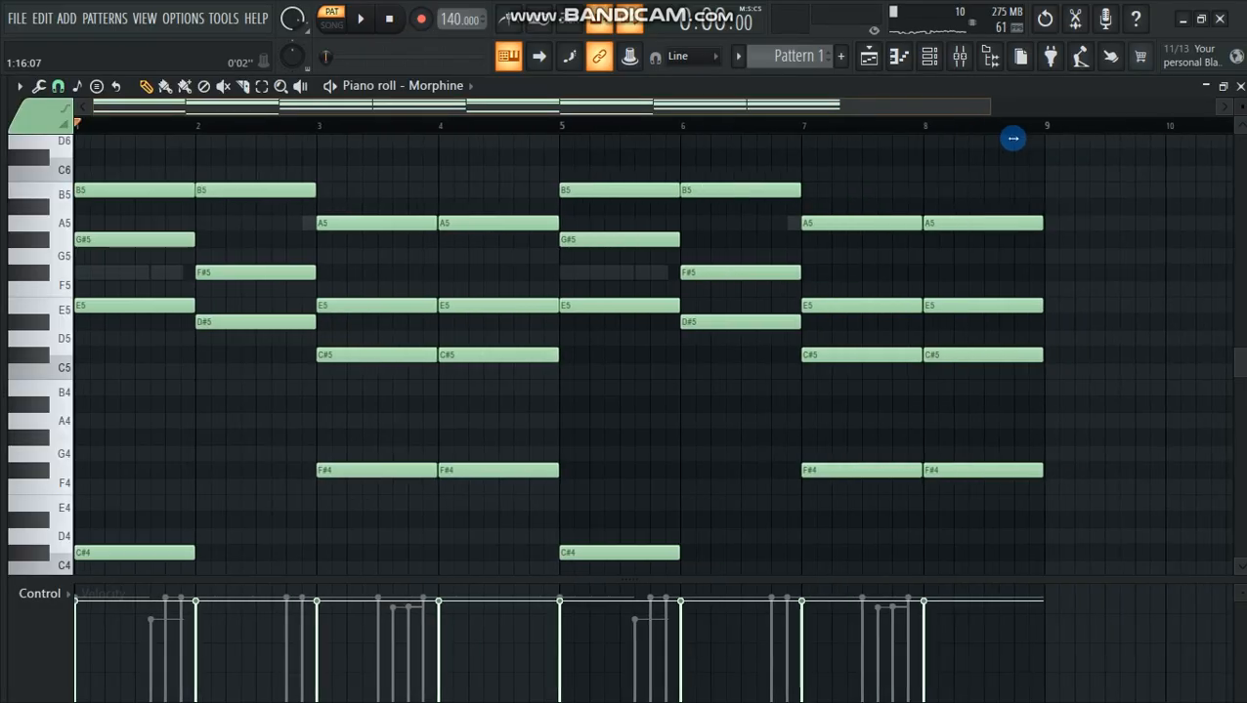
drag(999, 136, 1067, 149)
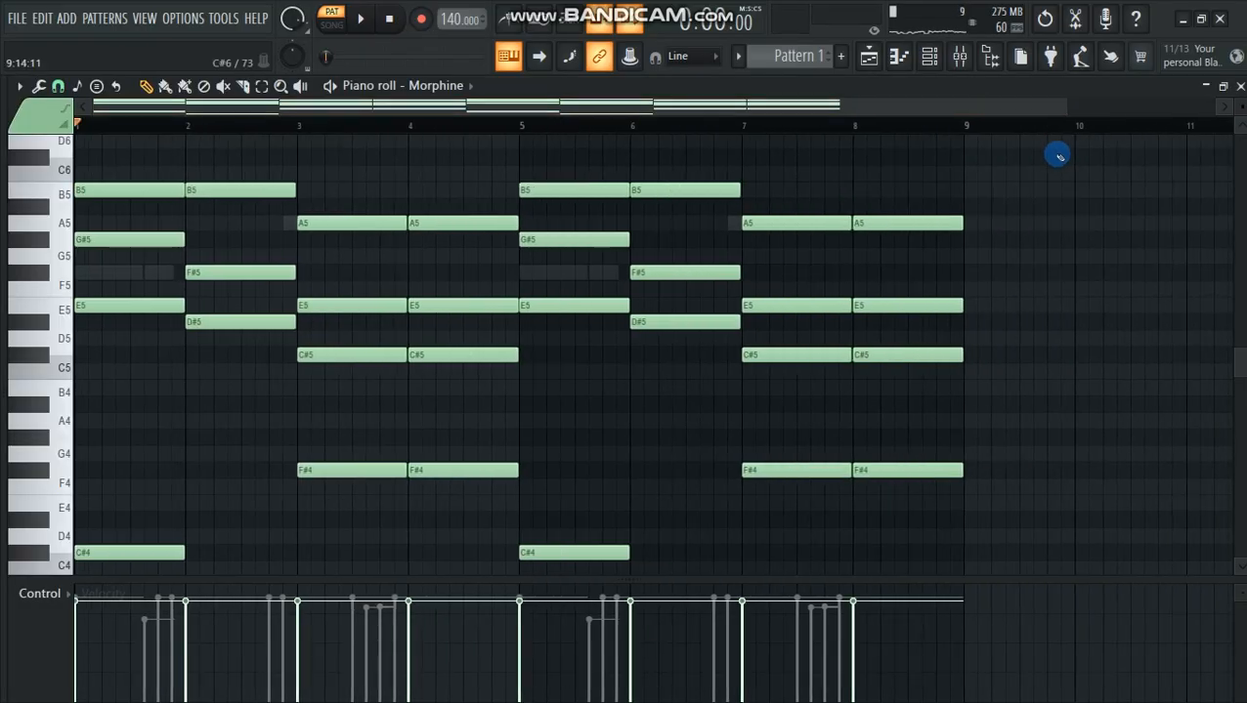
key(ctrl+Down)
key(space)
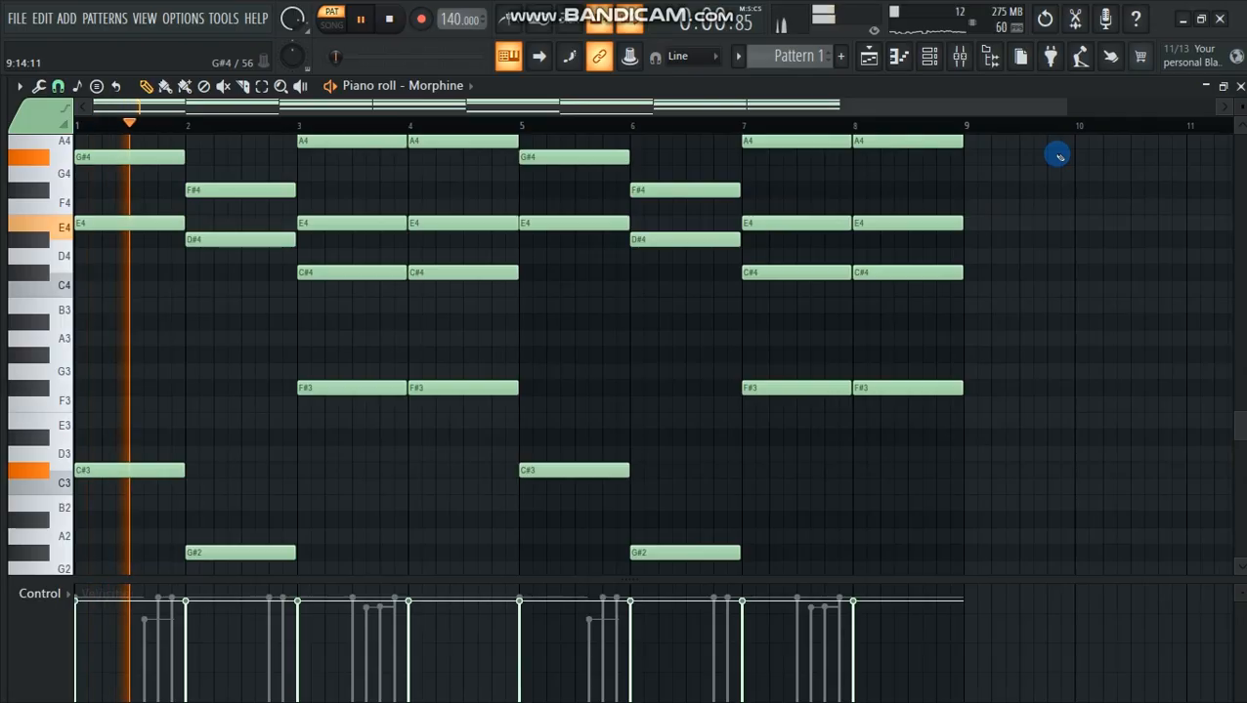
scroll(598, 329, up, 3)
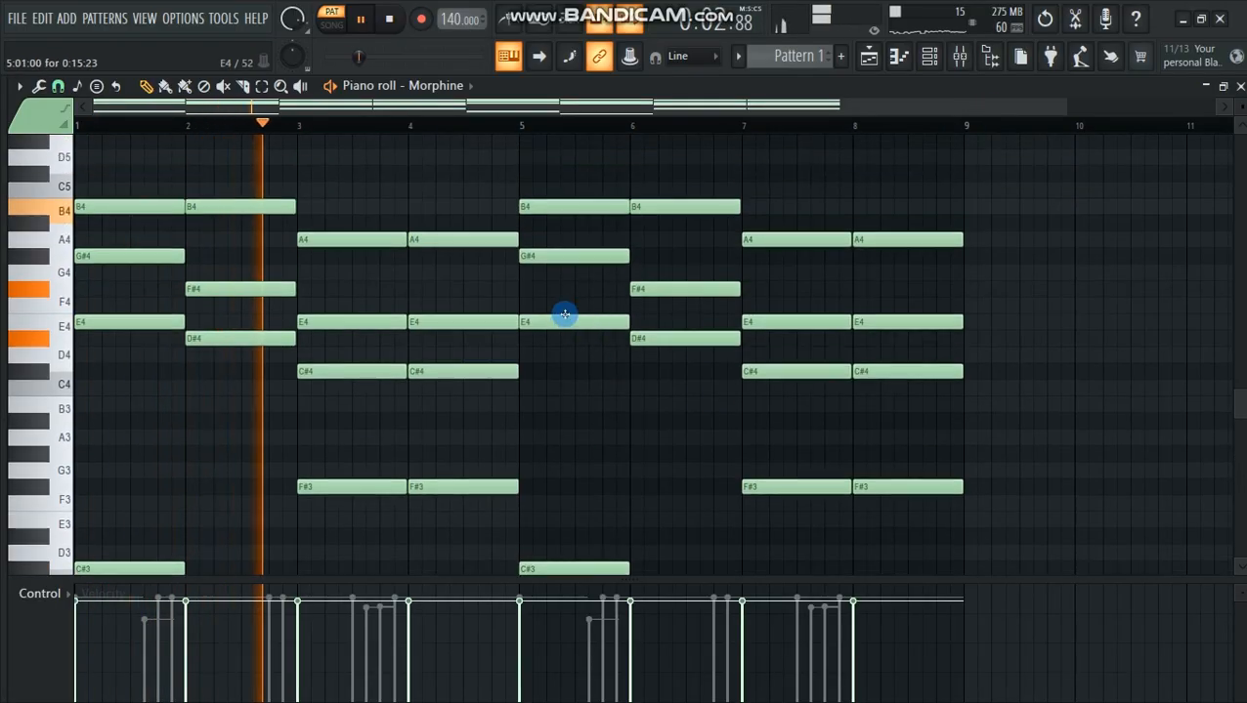
key(space)
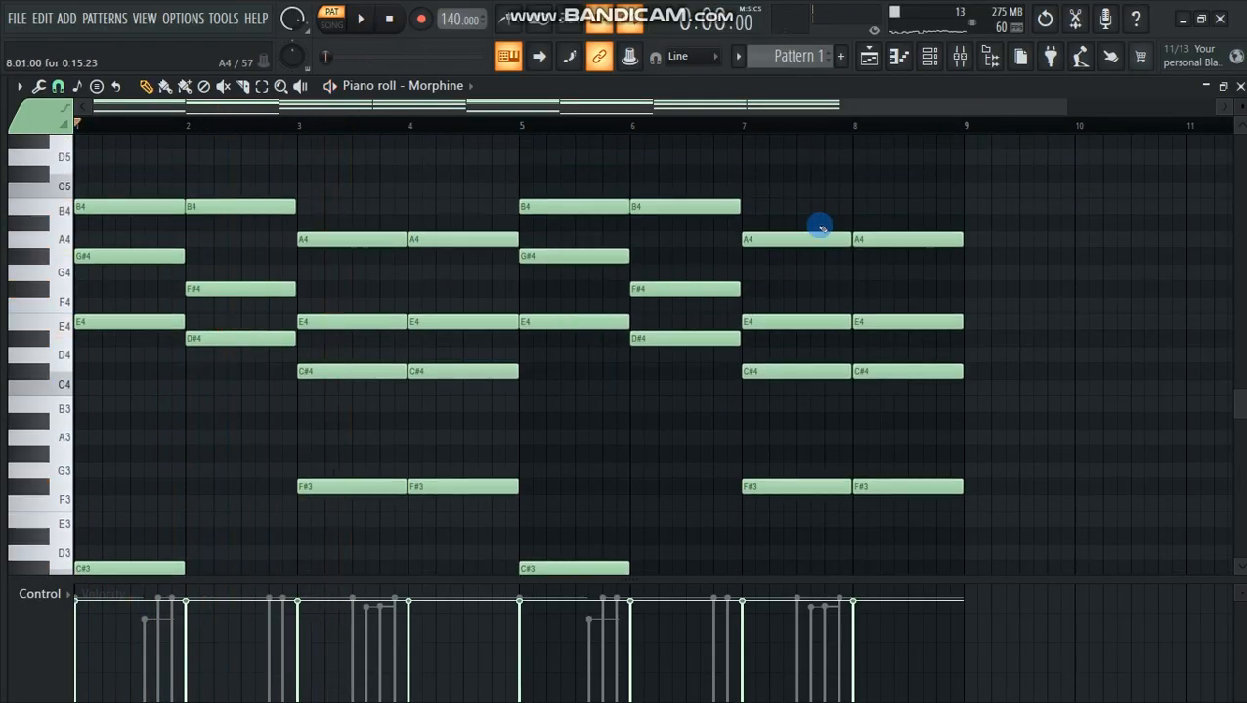
- Load the STR Harp NUC preset from the Strings bank into Morphine and play the chords with it
key(F6)
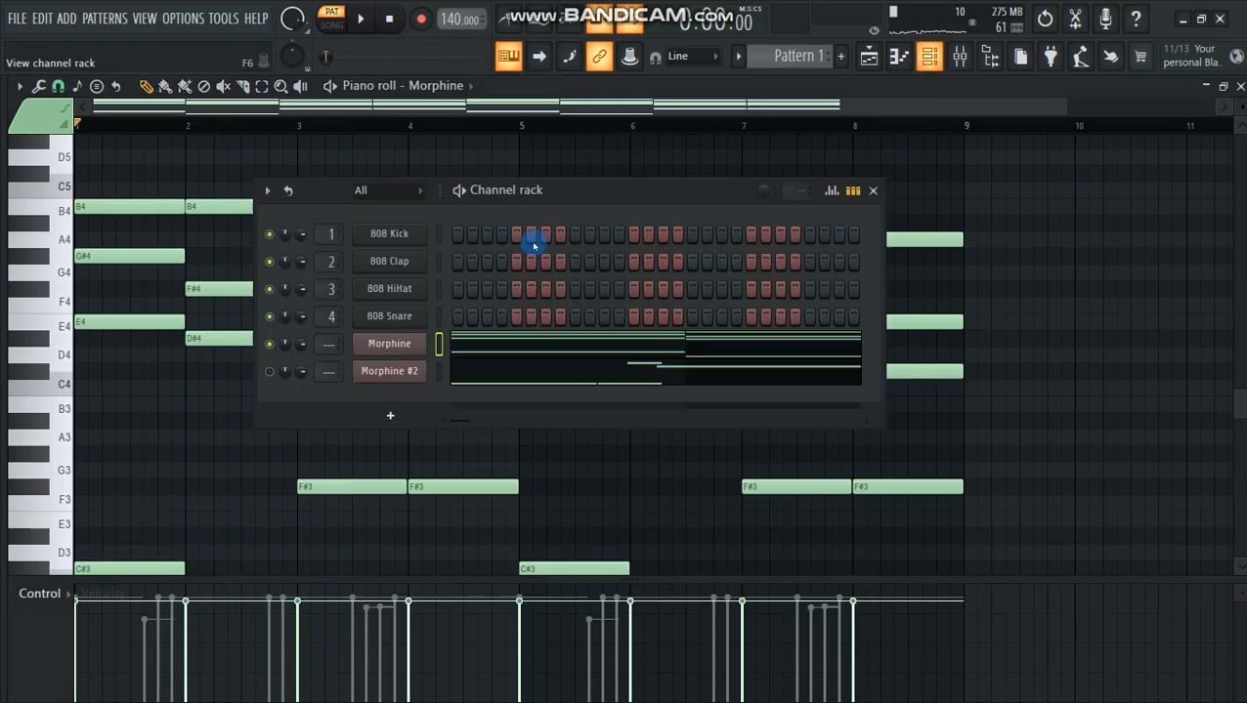
click(400, 349)
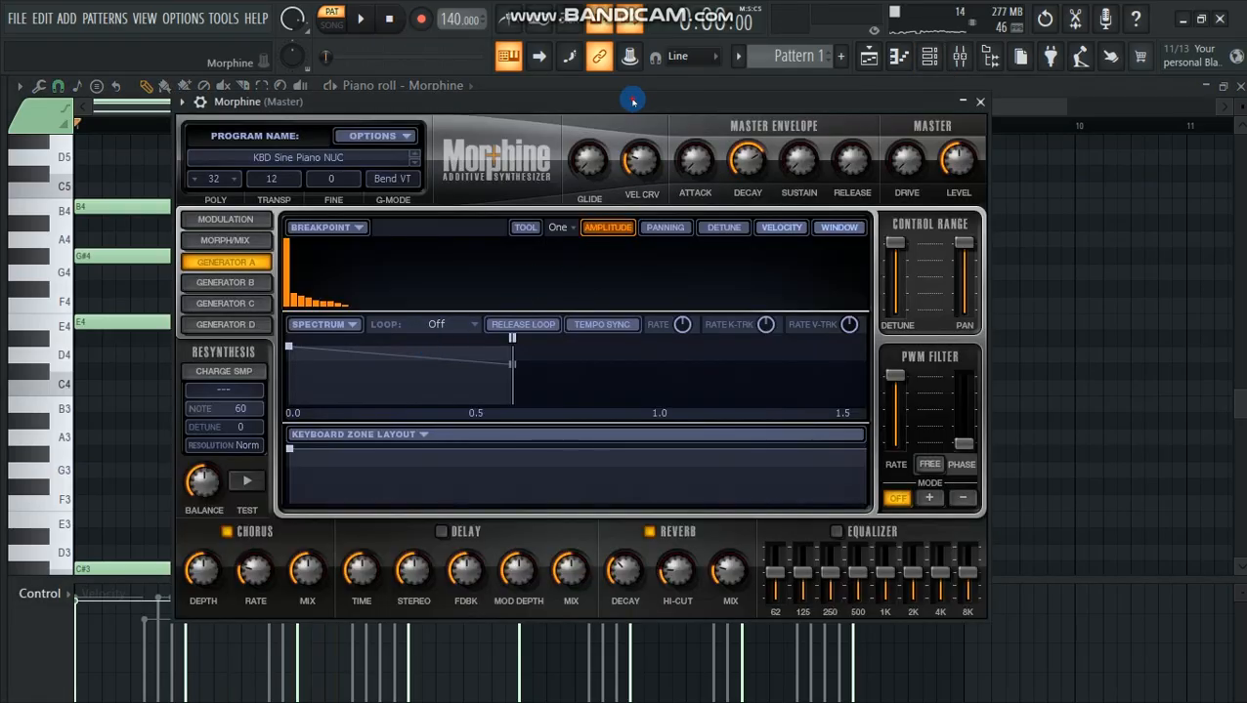
click(304, 158)
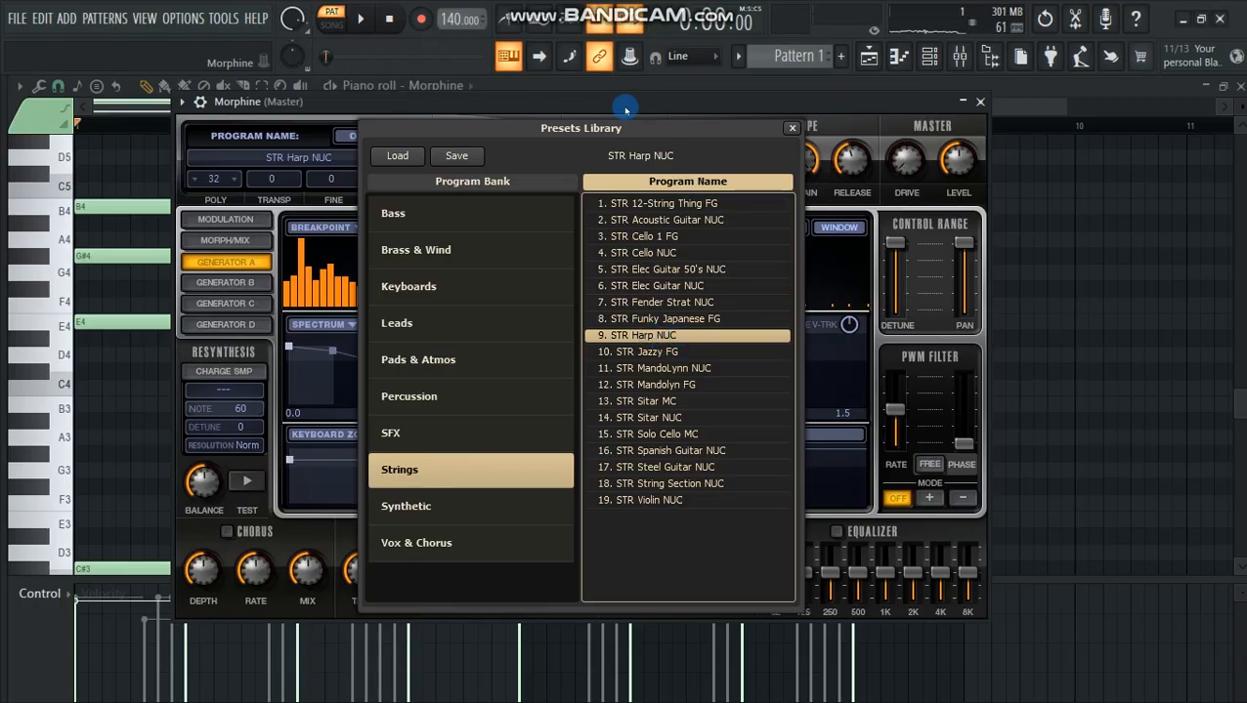
key(space)
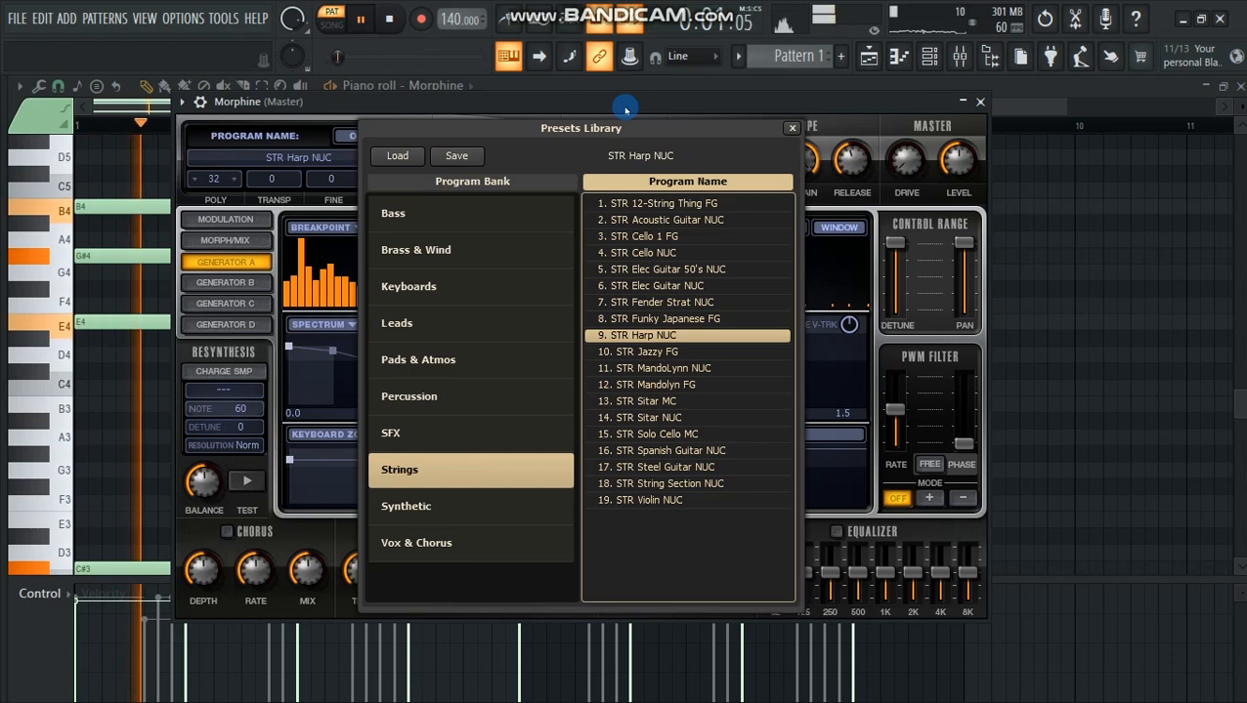
click(981, 103)
key(space)
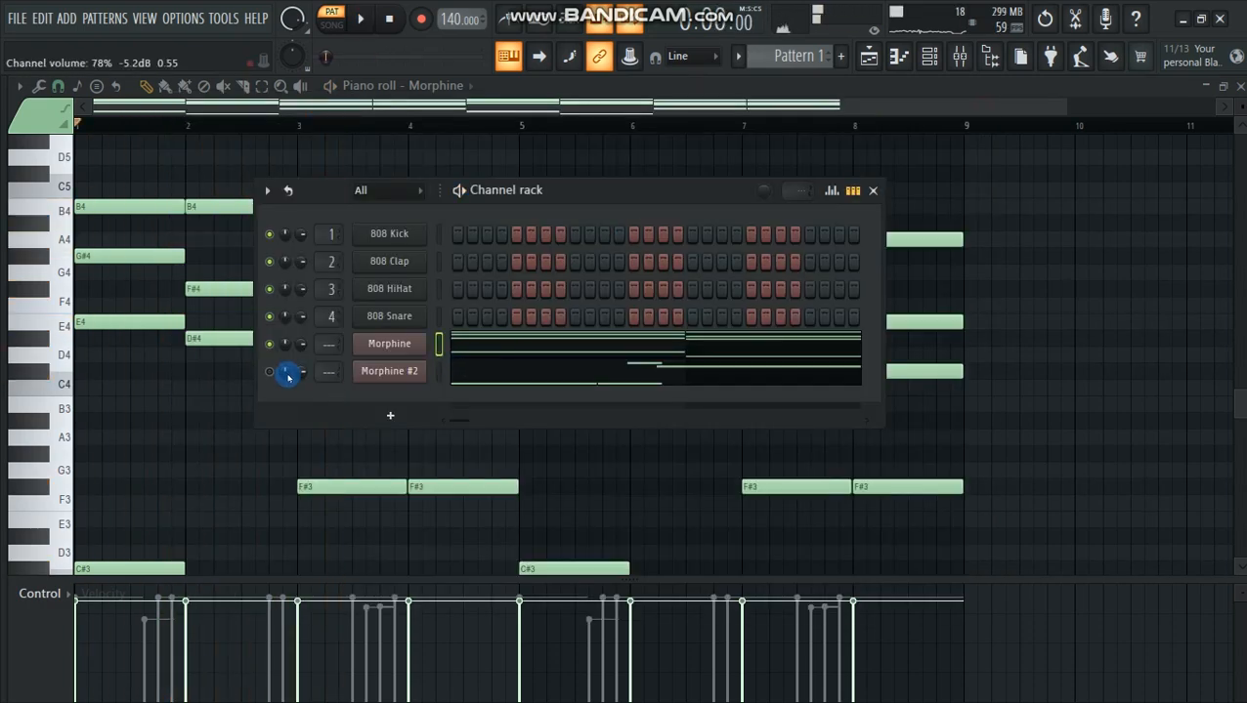
- Play the Morphine #2 melody in its piano roll and lower its notes by one octave
click(380, 373)
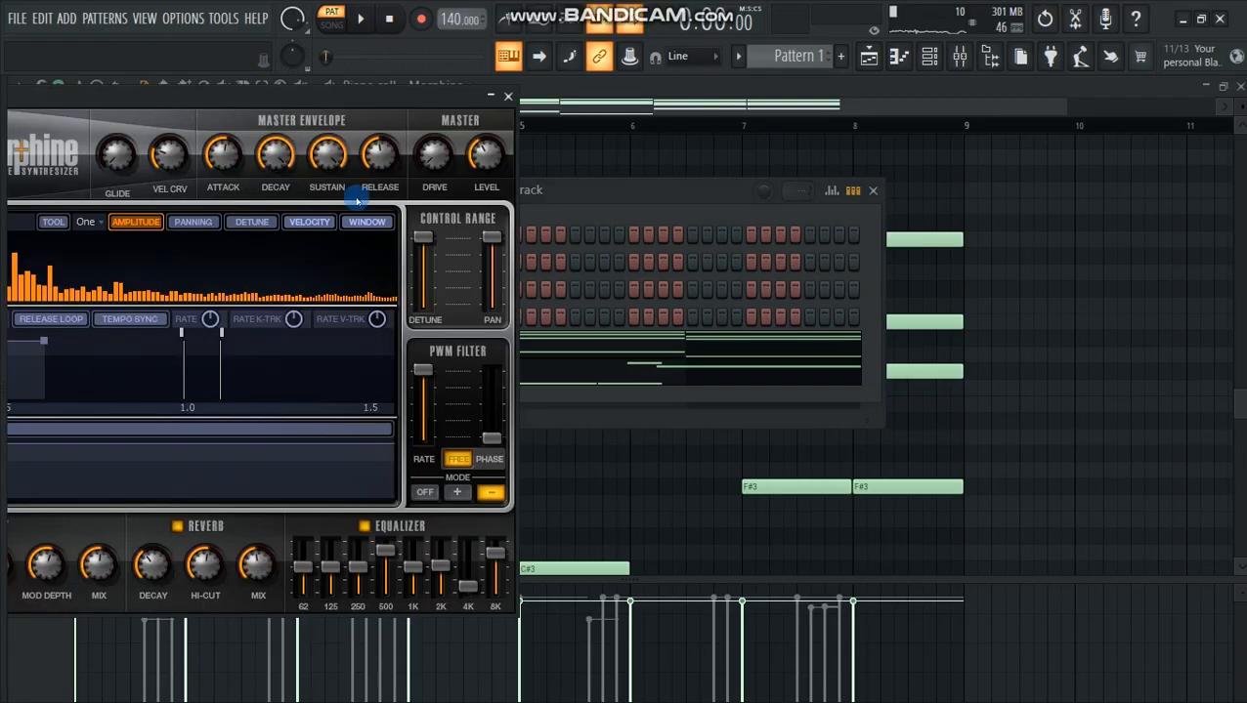
drag(307, 110, 971, 92)
click(321, 198)
drag(640, 198, 402, 208)
drag(679, 85, 659, 110)
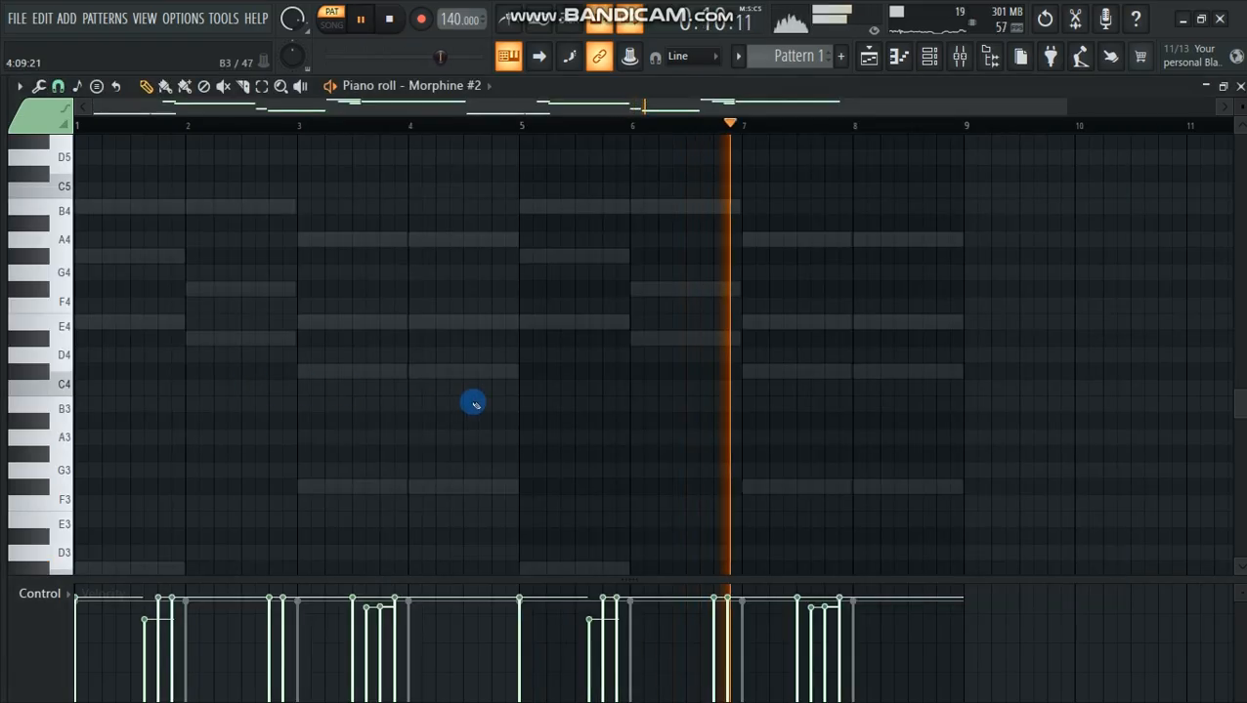
scroll(476, 404, up, 3)
scroll(476, 387, up, 1)
scroll(478, 385, down, 1)
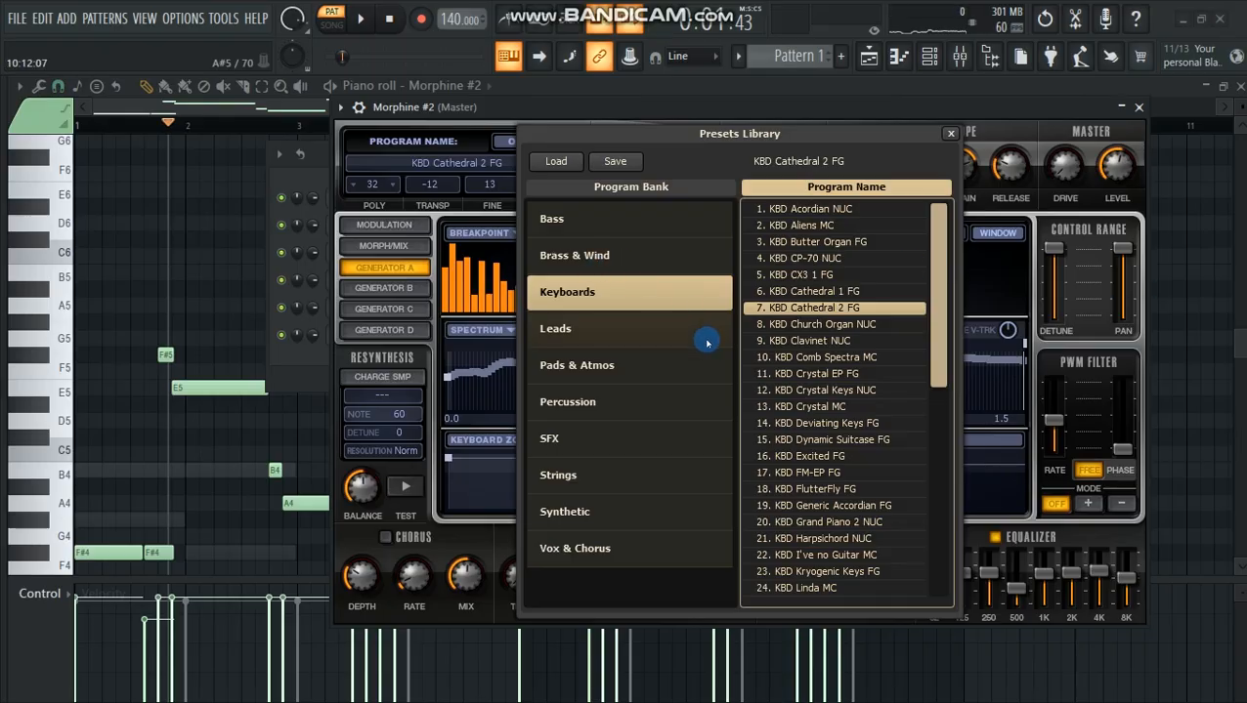
- Audition Keyboards presets from Clavinet to Crystal Keys against the melody and load KBD Crystal Keys NUC into Morphine #2
click(809, 341)
key(space)
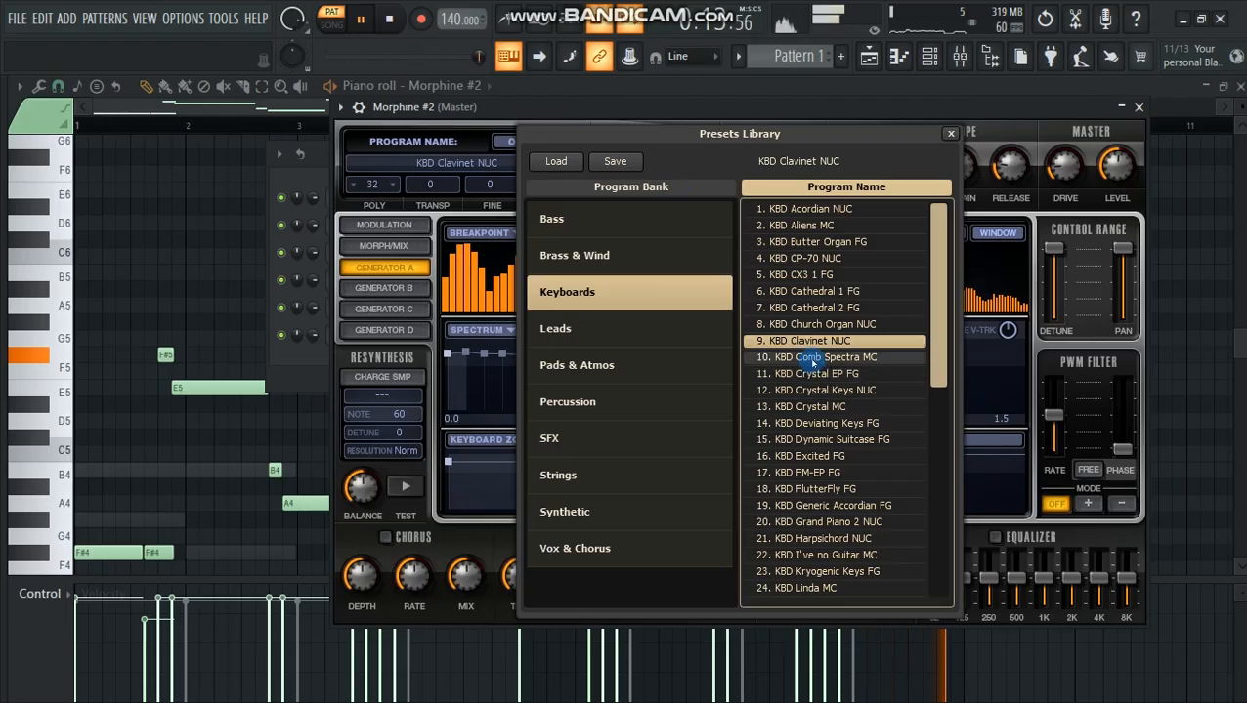
click(812, 359)
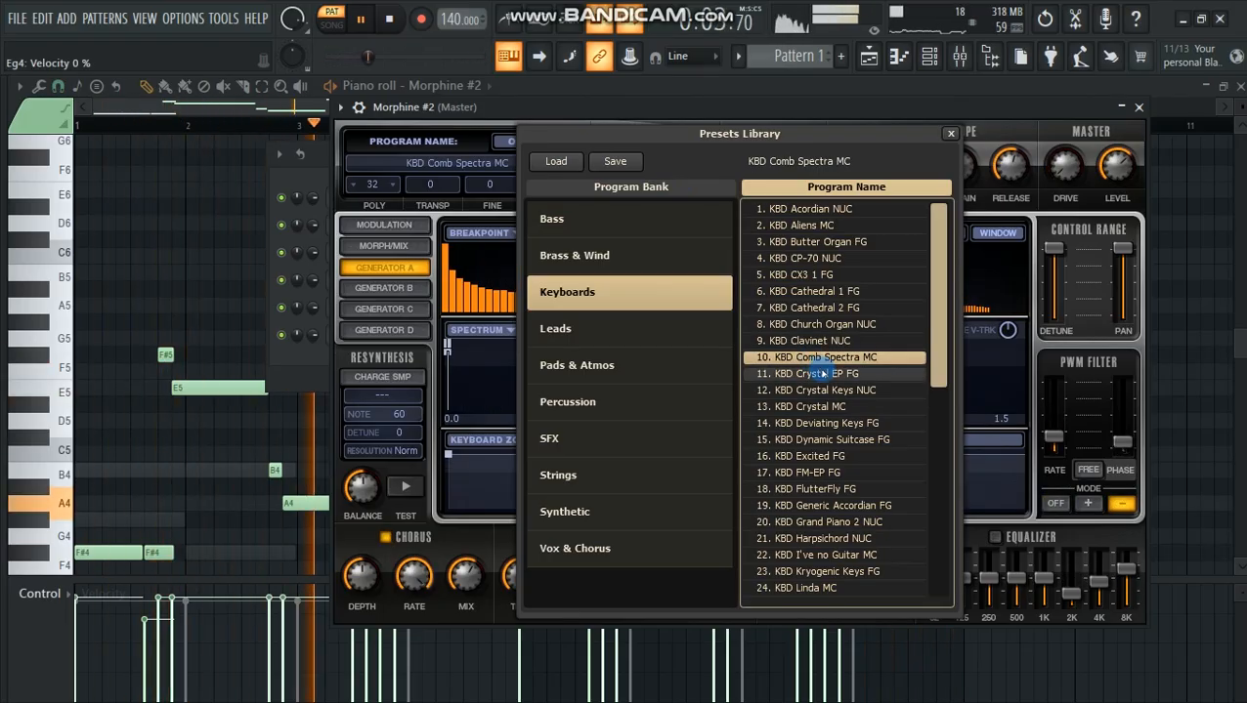
click(823, 374)
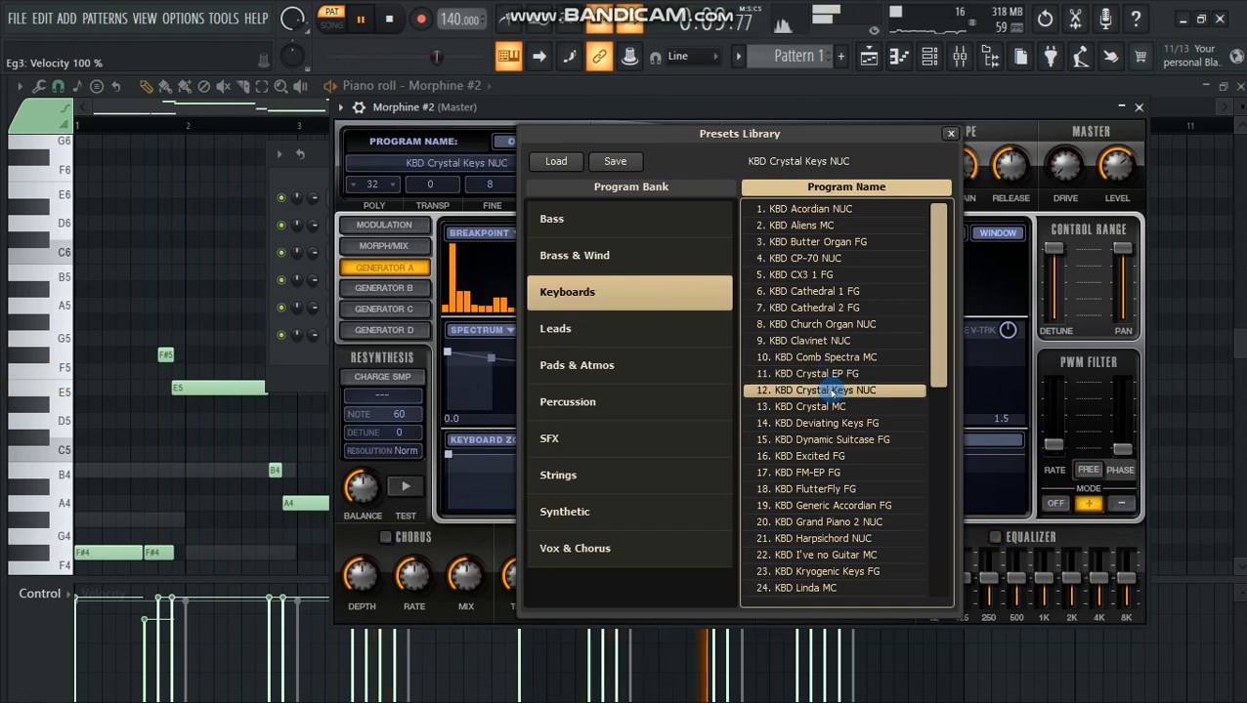
click(831, 392)
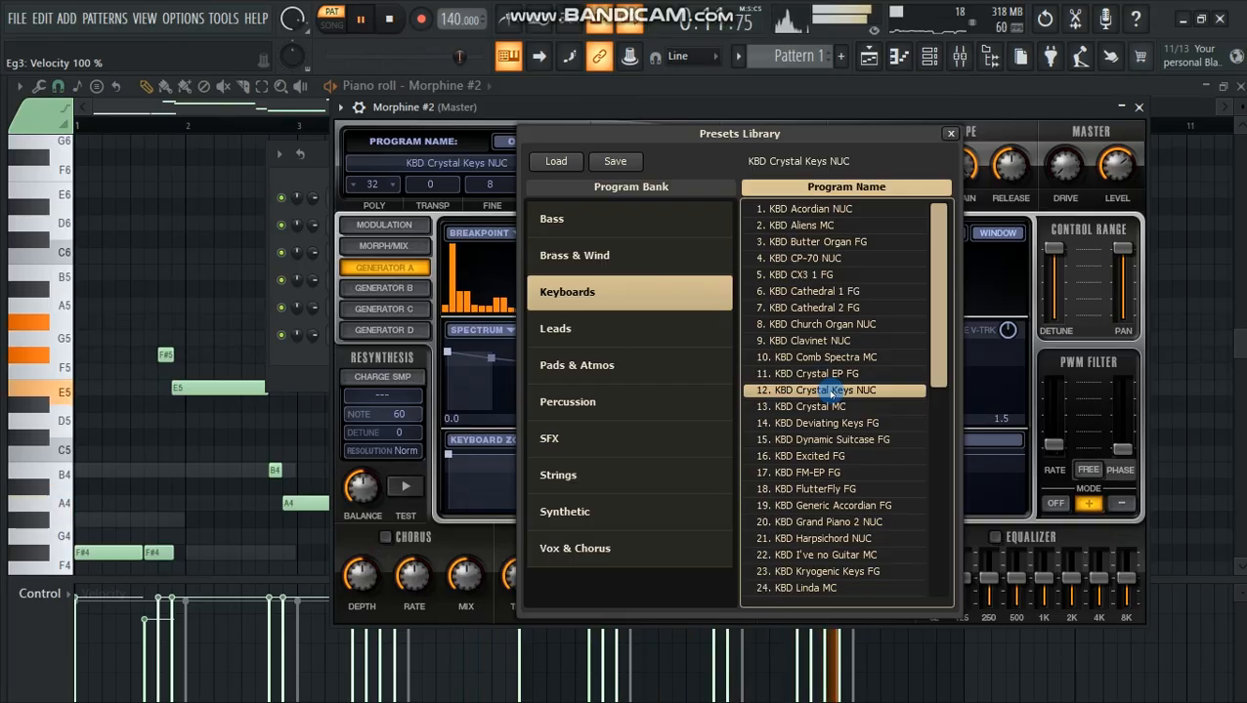
key(space)
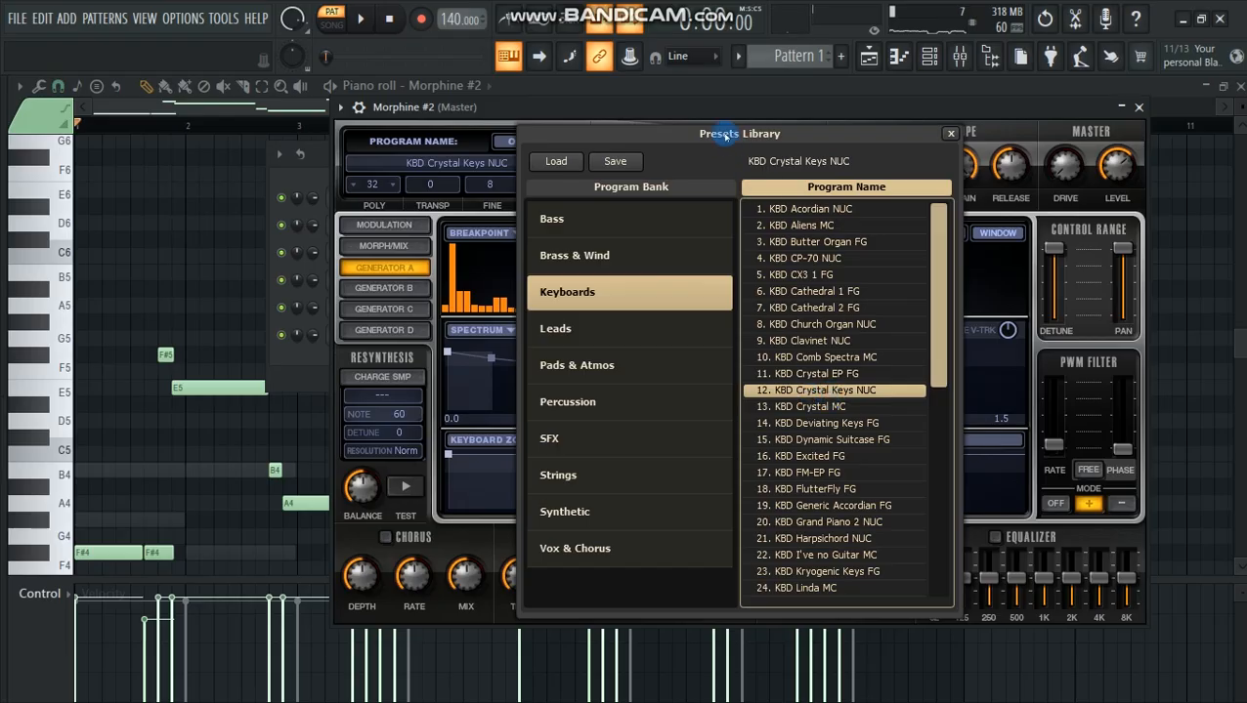
- Play the pattern with the Crystal Keys preset, close the Morphine #2 window and stop playback
drag(698, 112, 576, 108)
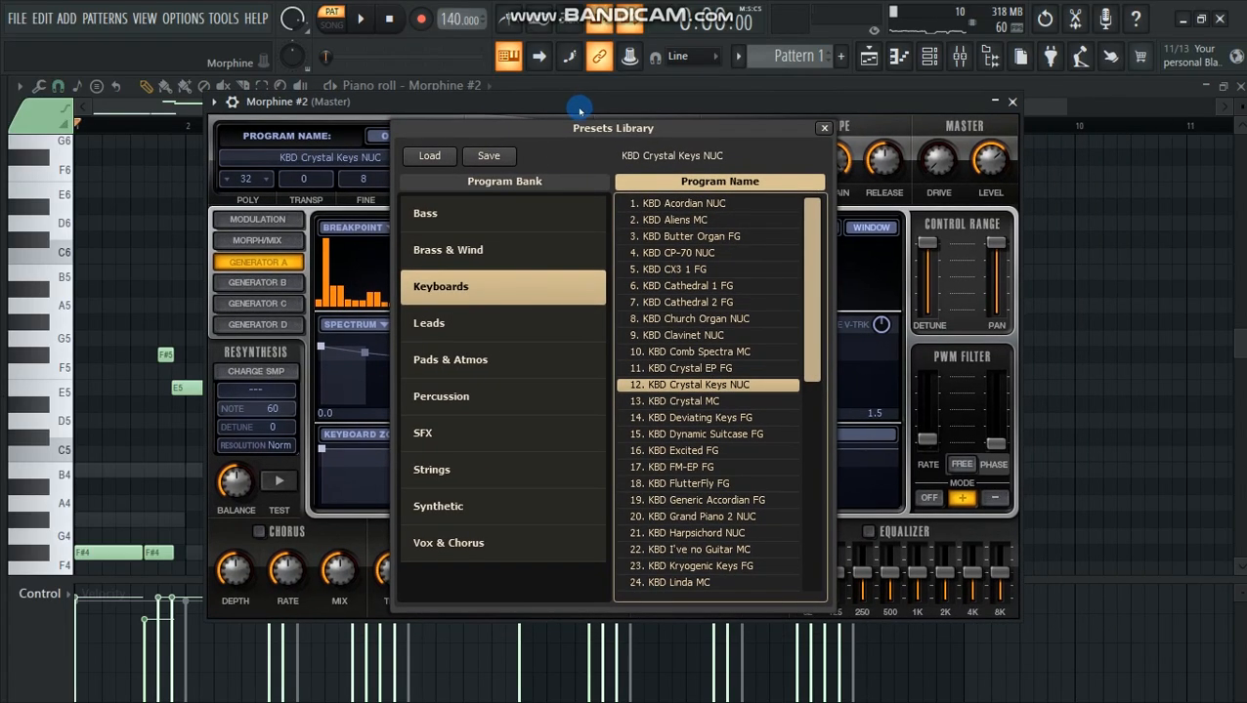
key(space)
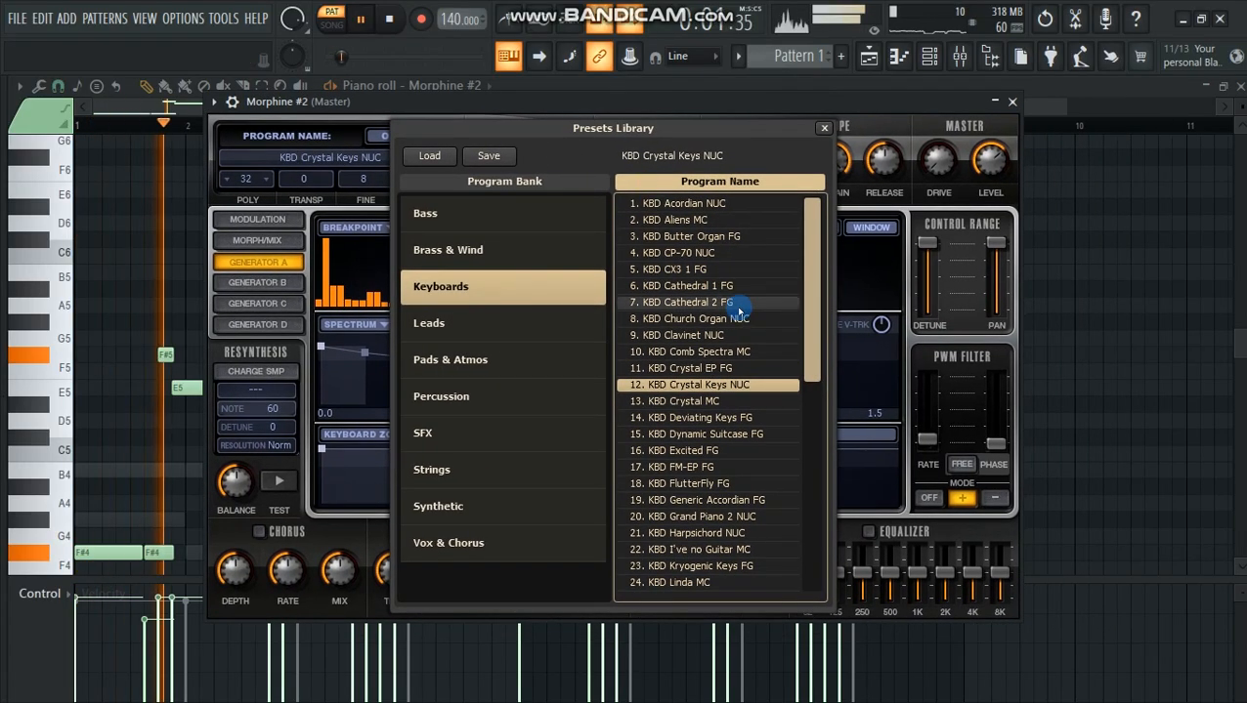
click(1012, 102)
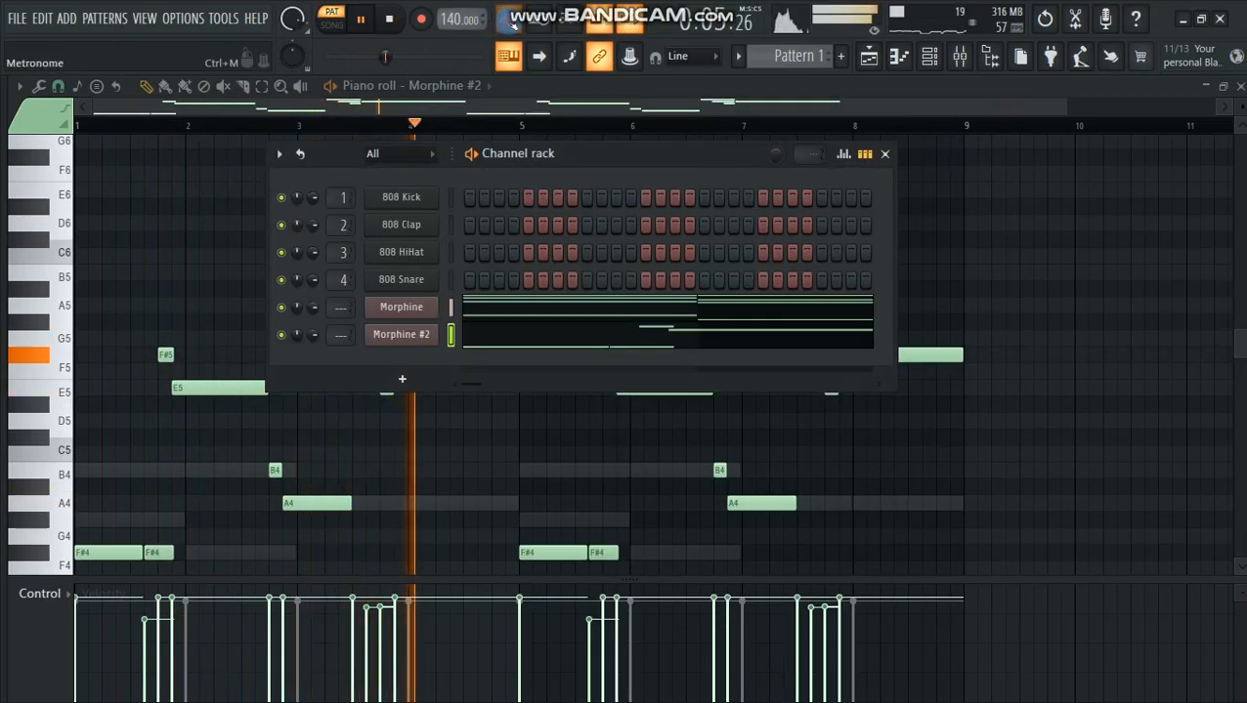
drag(552, 155, 553, 186)
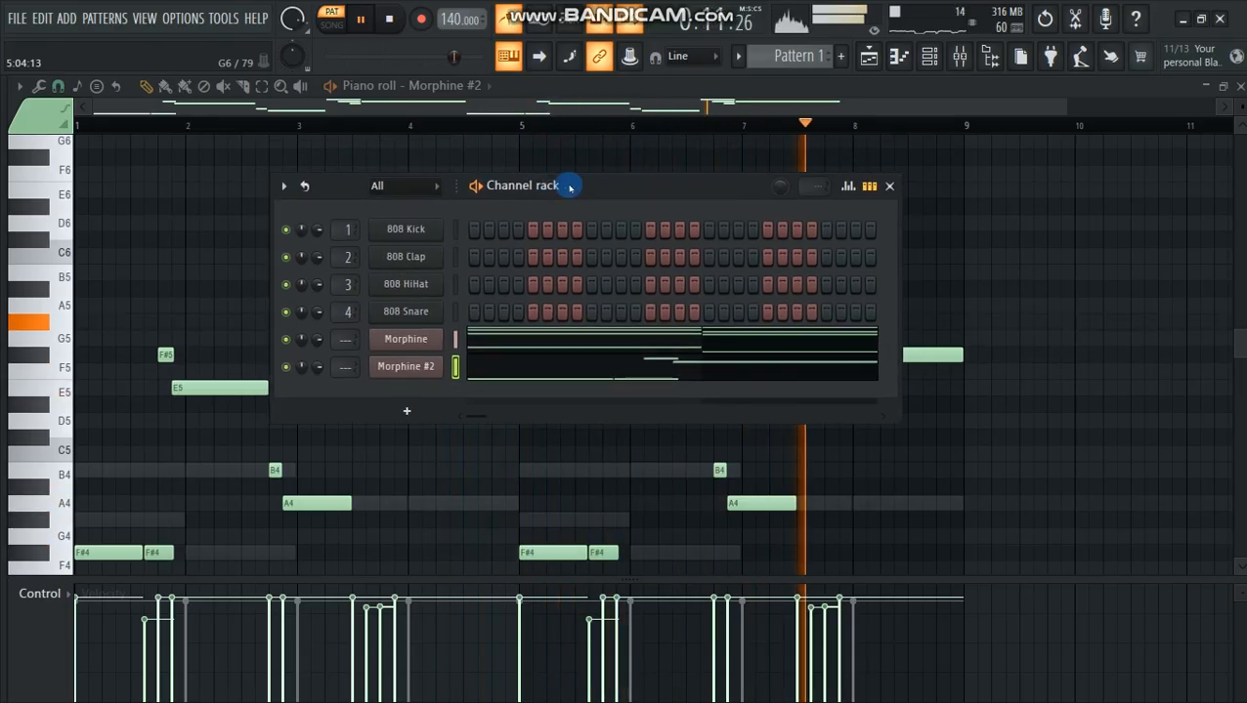
key(space)
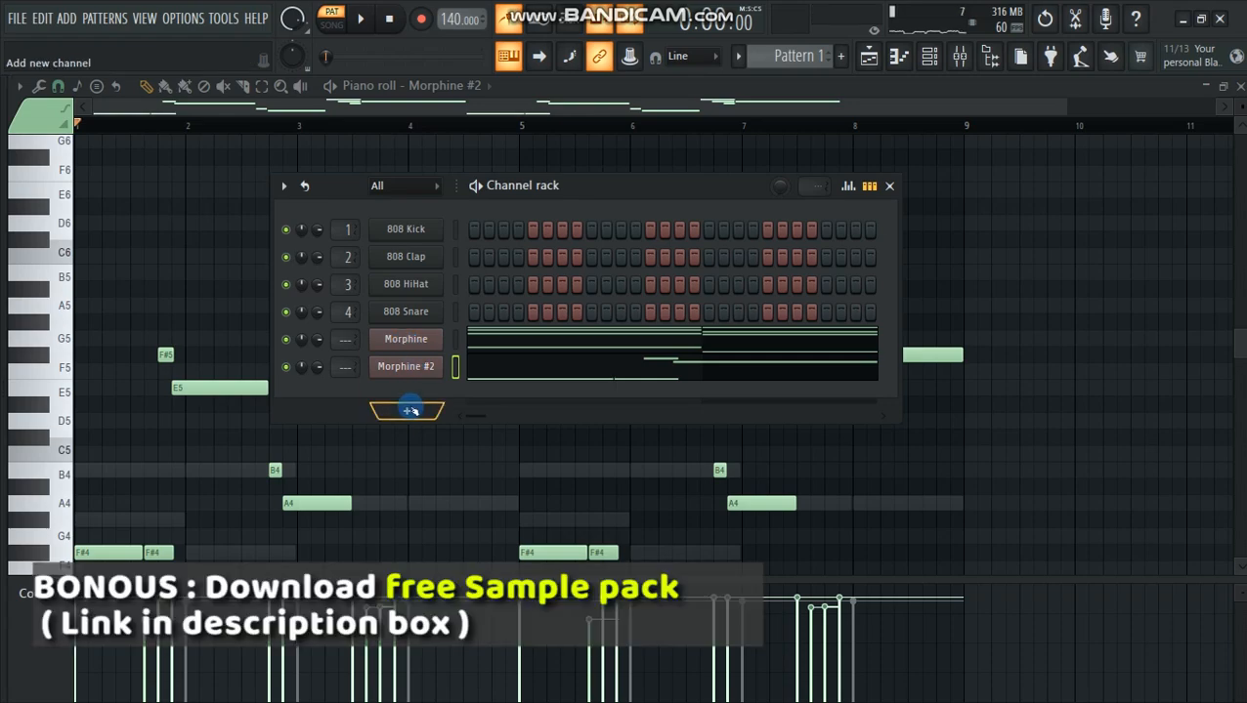
- Clone the Morphine #2 channel and close the new instrument's window
right_click(409, 364)
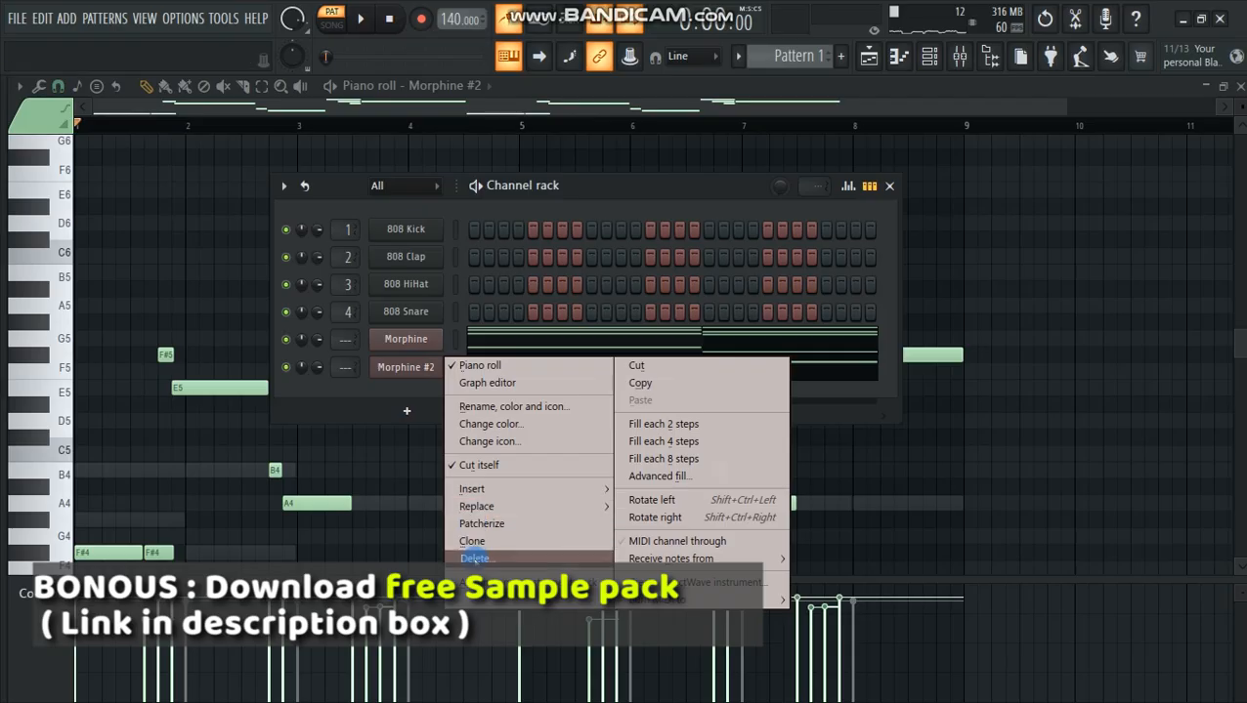
click(479, 544)
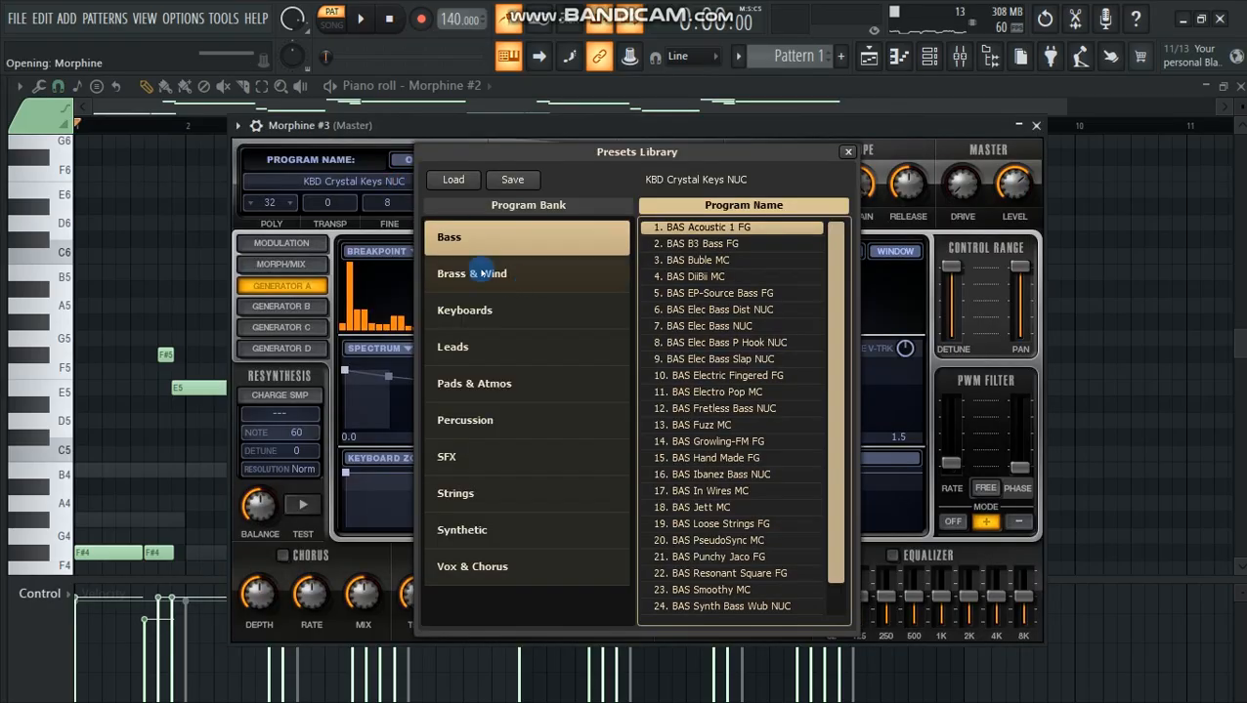
click(1036, 125)
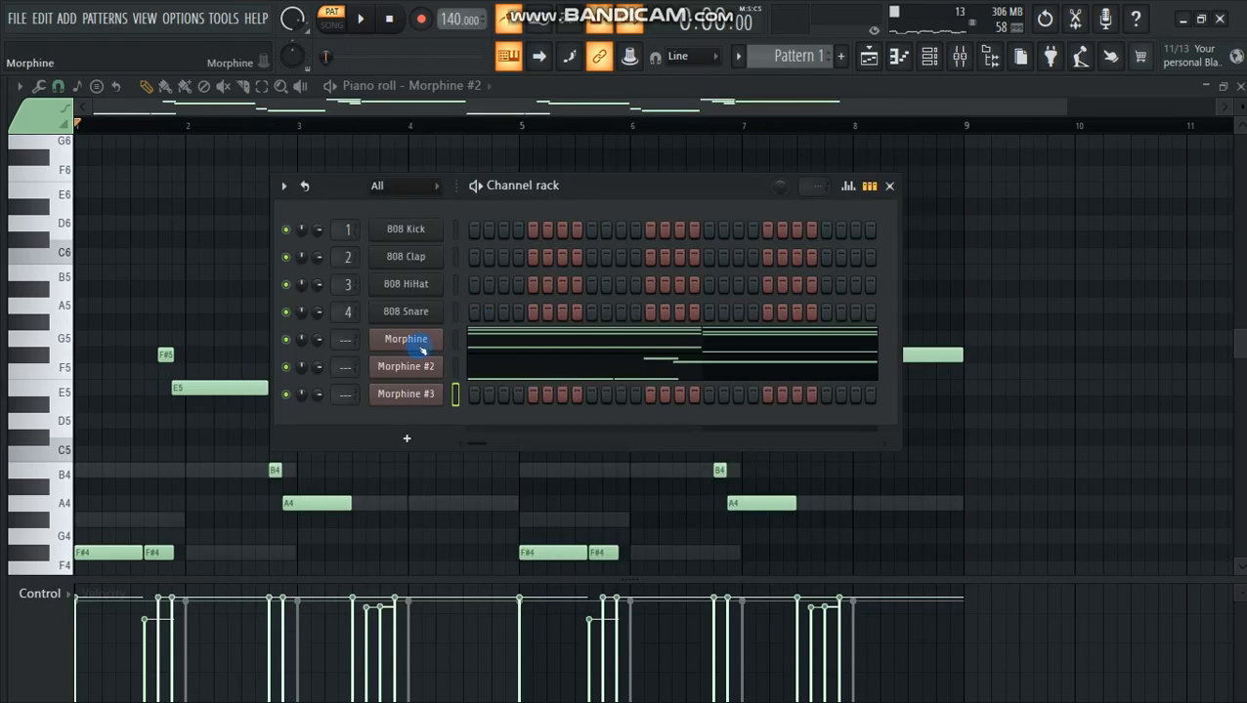
- Copy the chord notes from the Morphine channel and paste them into the Morphine #3 channel
click(495, 345)
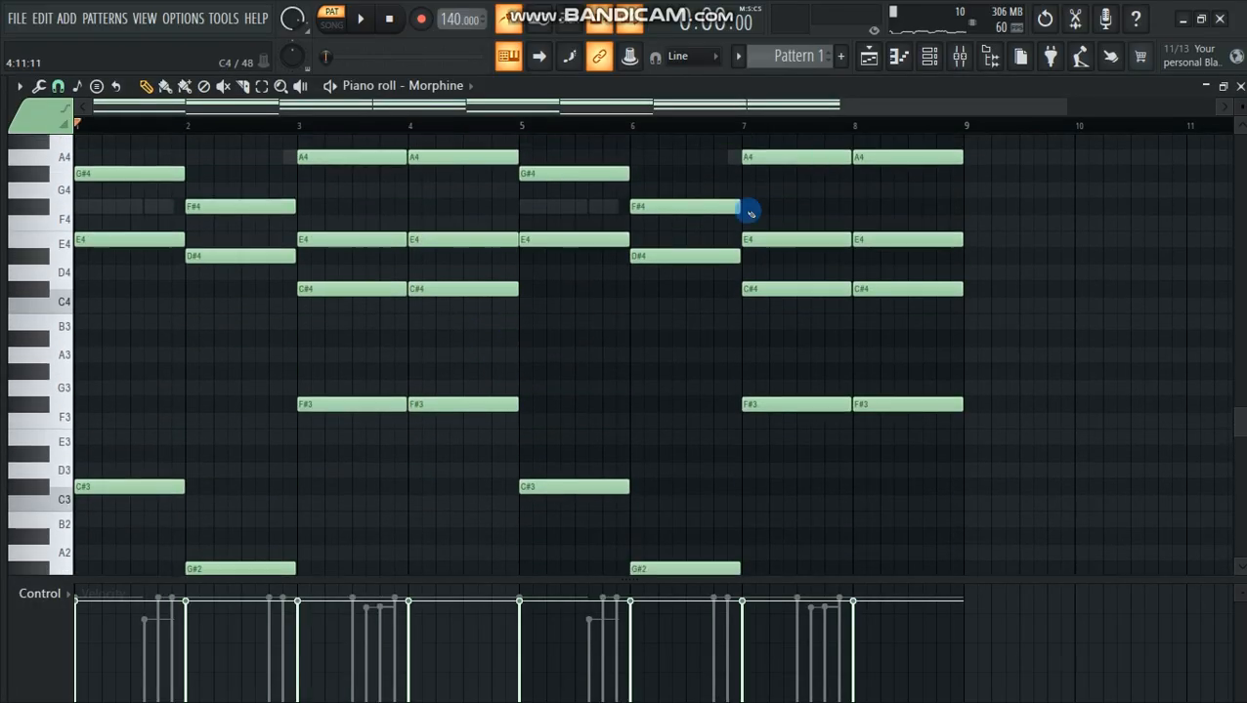
key(F6)
right_click(417, 339)
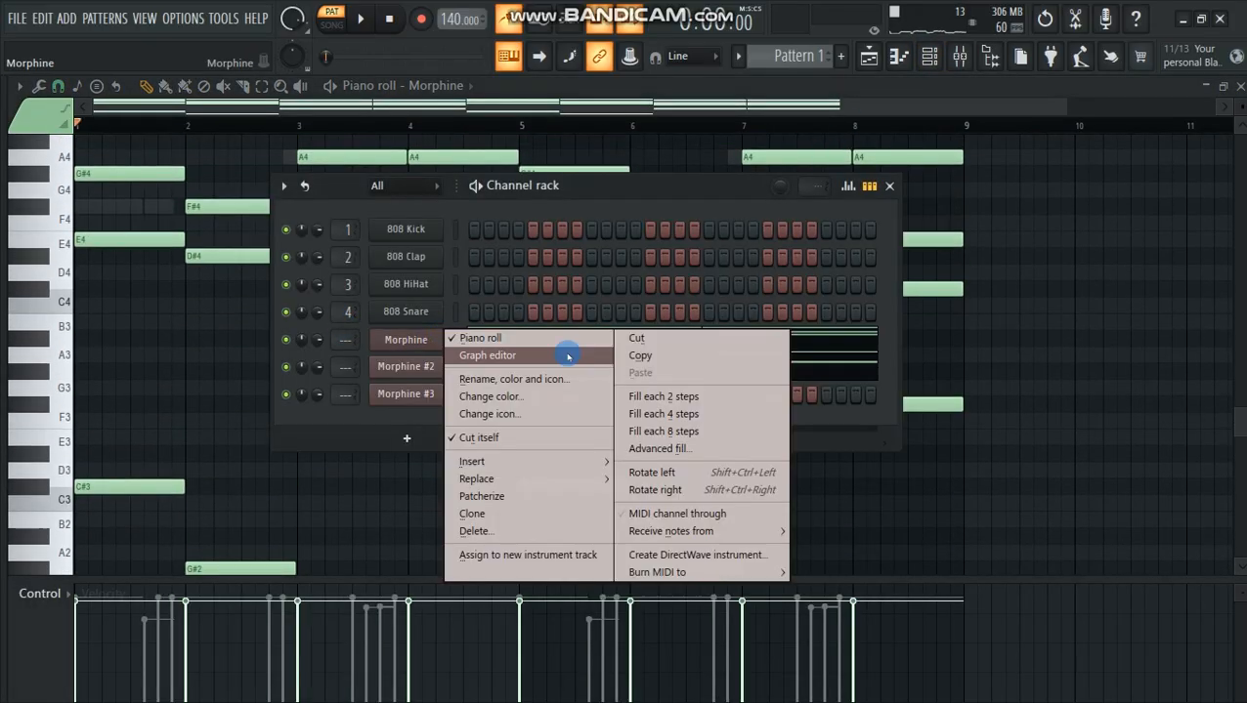
click(617, 354)
right_click(395, 402)
mouse_move(610, 412)
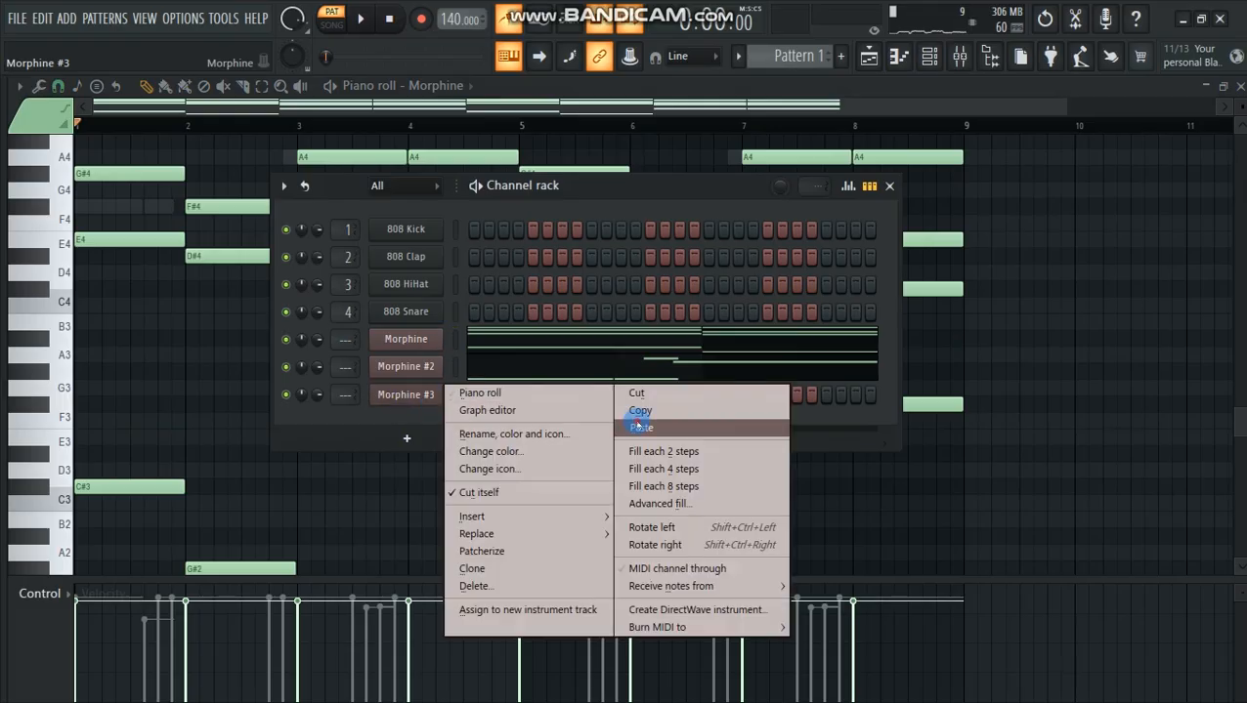
click(640, 431)
- Open the Morphine #3 piano roll and delete the B4 and G#4 notes in bar 1
key(F5)
click(537, 406)
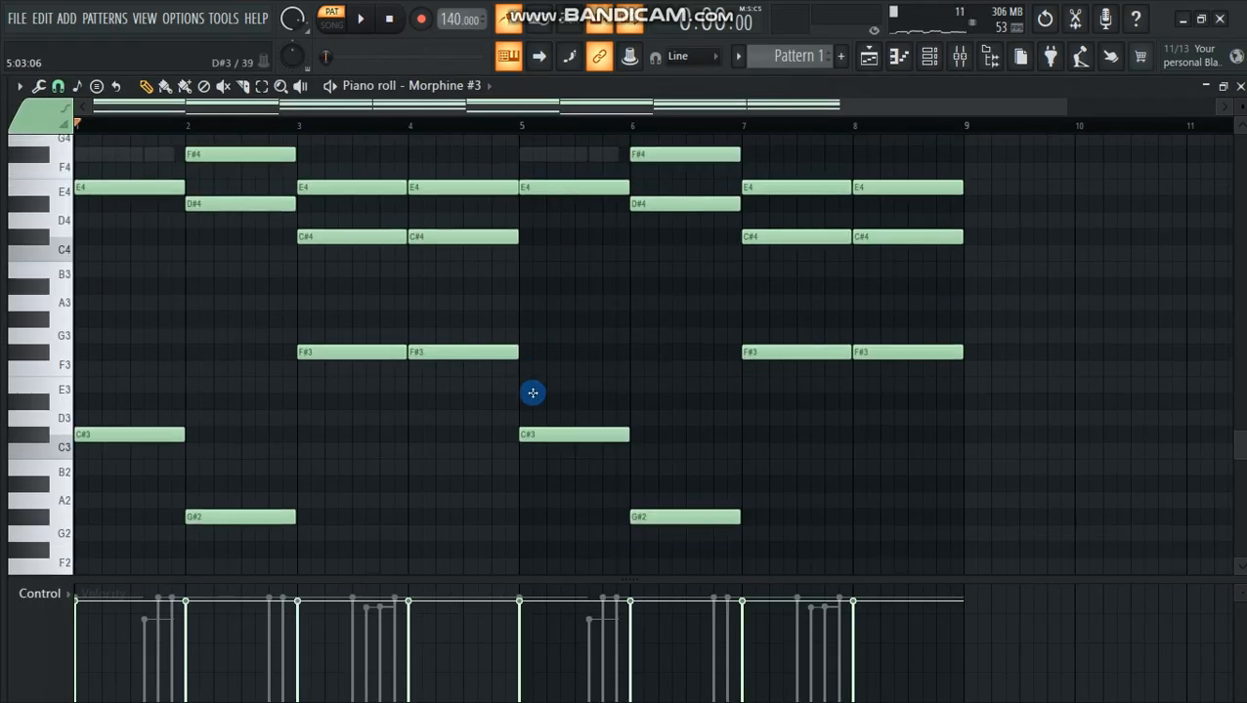
scroll(562, 380, down, 3)
scroll(712, 312, up, 1)
right_click(129, 175)
right_click(130, 224)
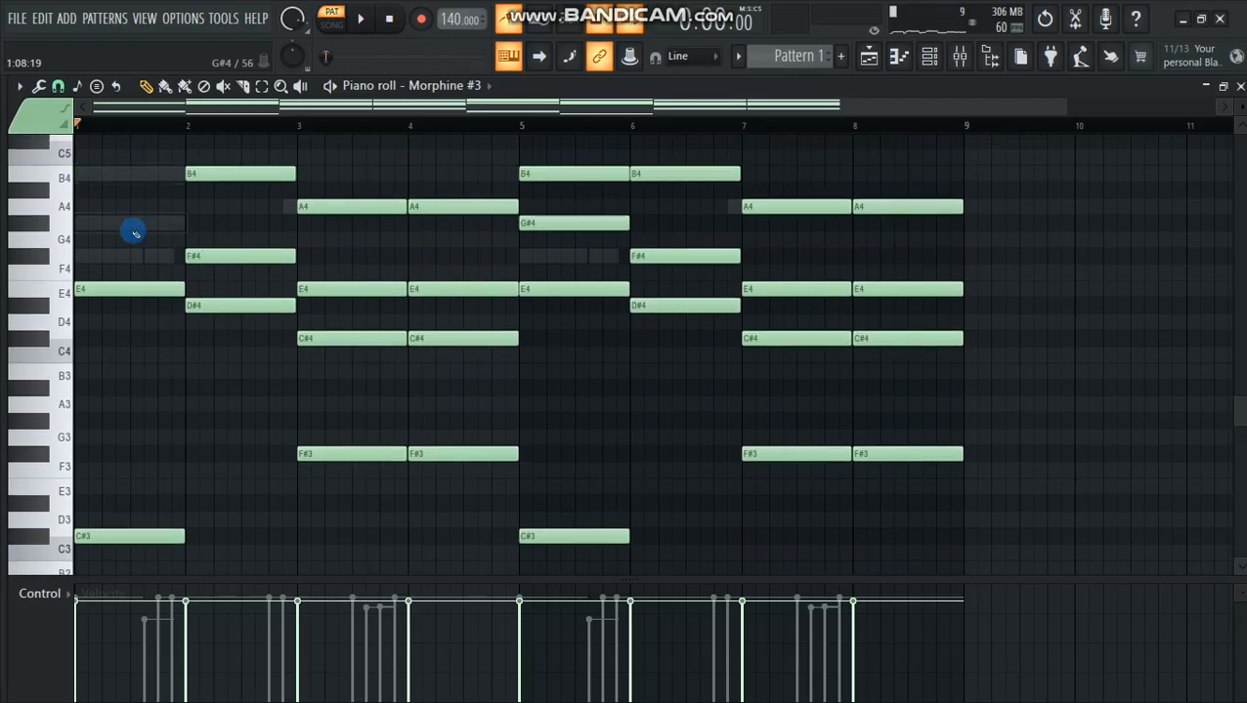
scroll(139, 433, down, 1)
scroll(693, 388, down, 3)
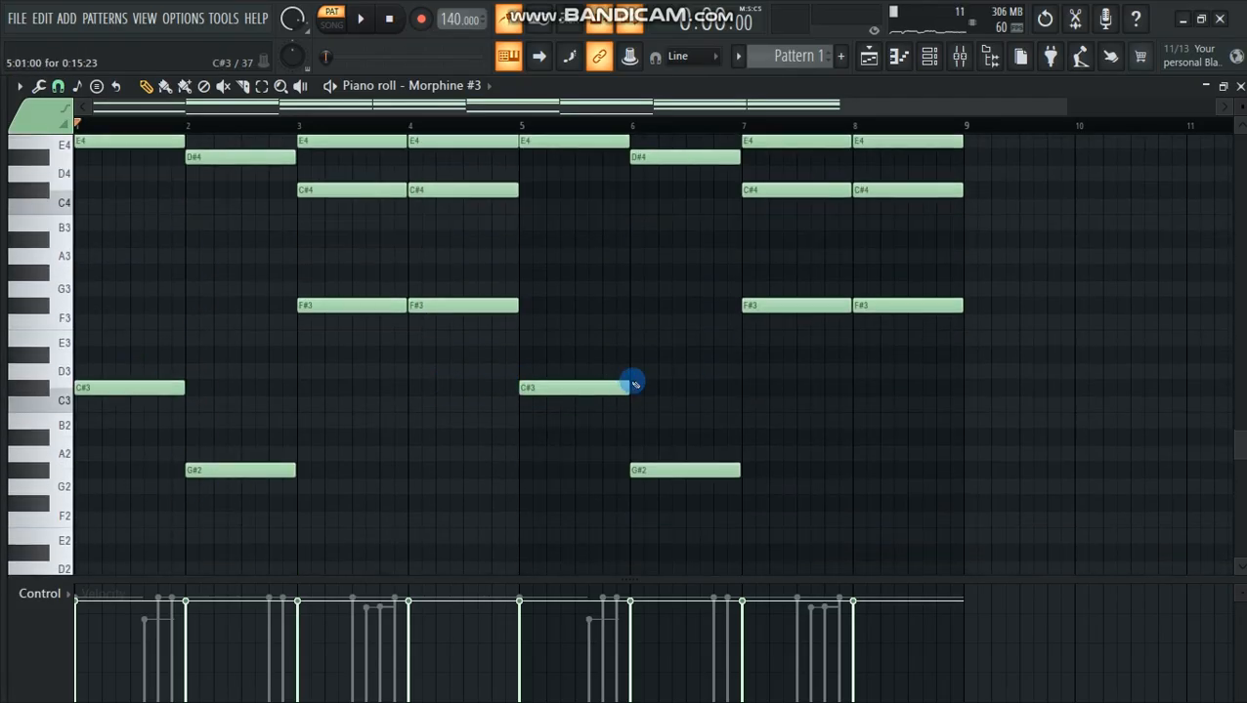
- Delete the A4, E4 and C#4 notes in bars 7 and 8 of Morphine #3
scroll(866, 261, up, 6)
right_click(885, 256)
right_click(892, 338)
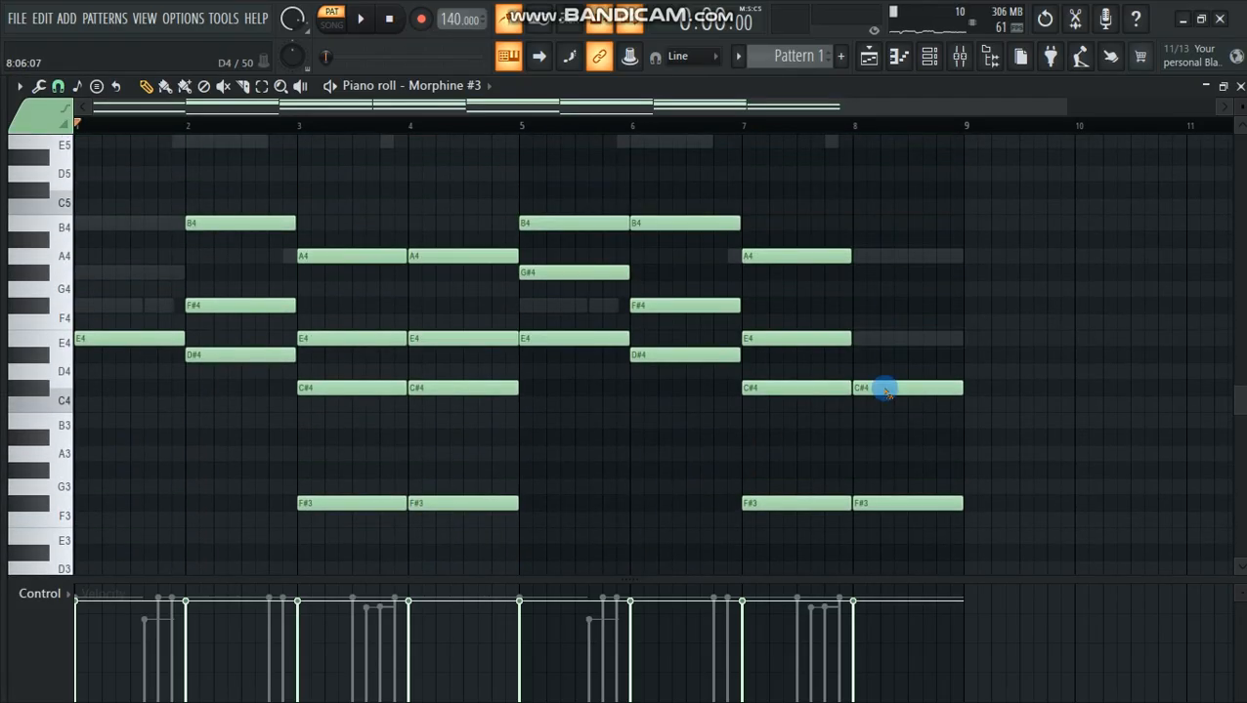
right_click(882, 388)
right_click(811, 256)
right_click(781, 387)
right_click(778, 339)
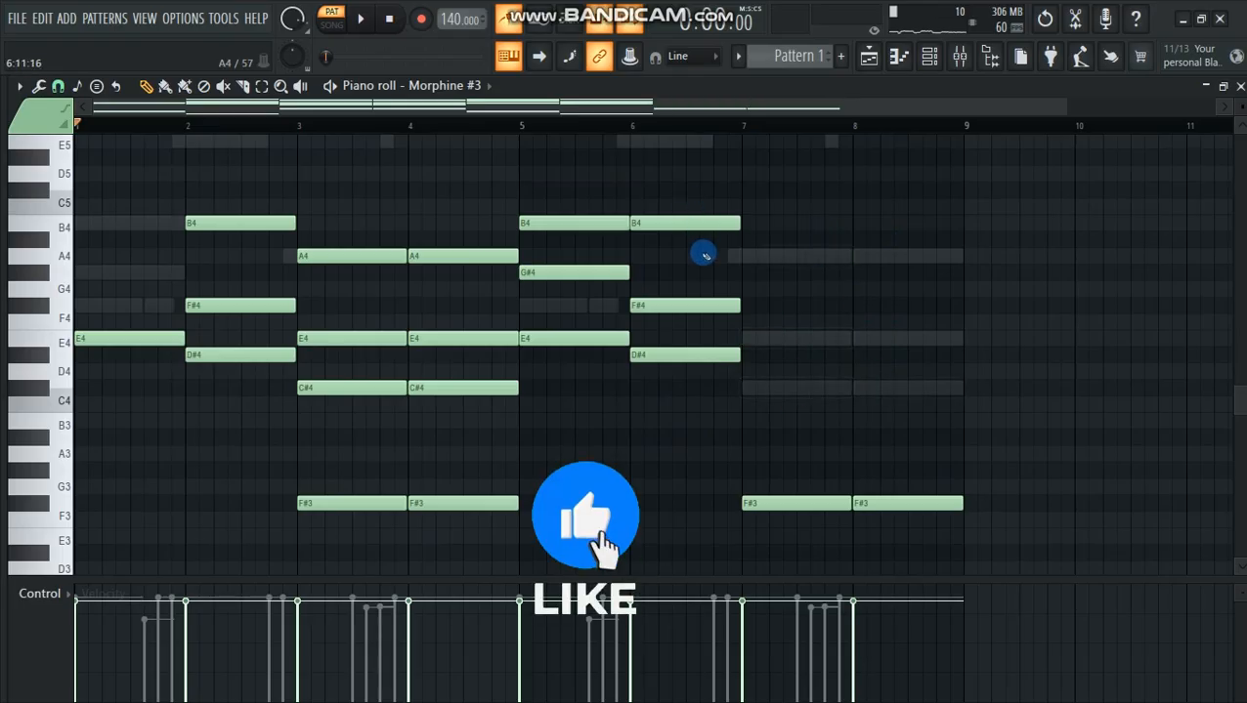
- Delete the upper chord notes in bars 5 and 6, keeping only the C#3 and G#2 bass notes
scroll(696, 239, down, 2)
scroll(689, 211, up, 1)
right_click(690, 181)
right_click(684, 305)
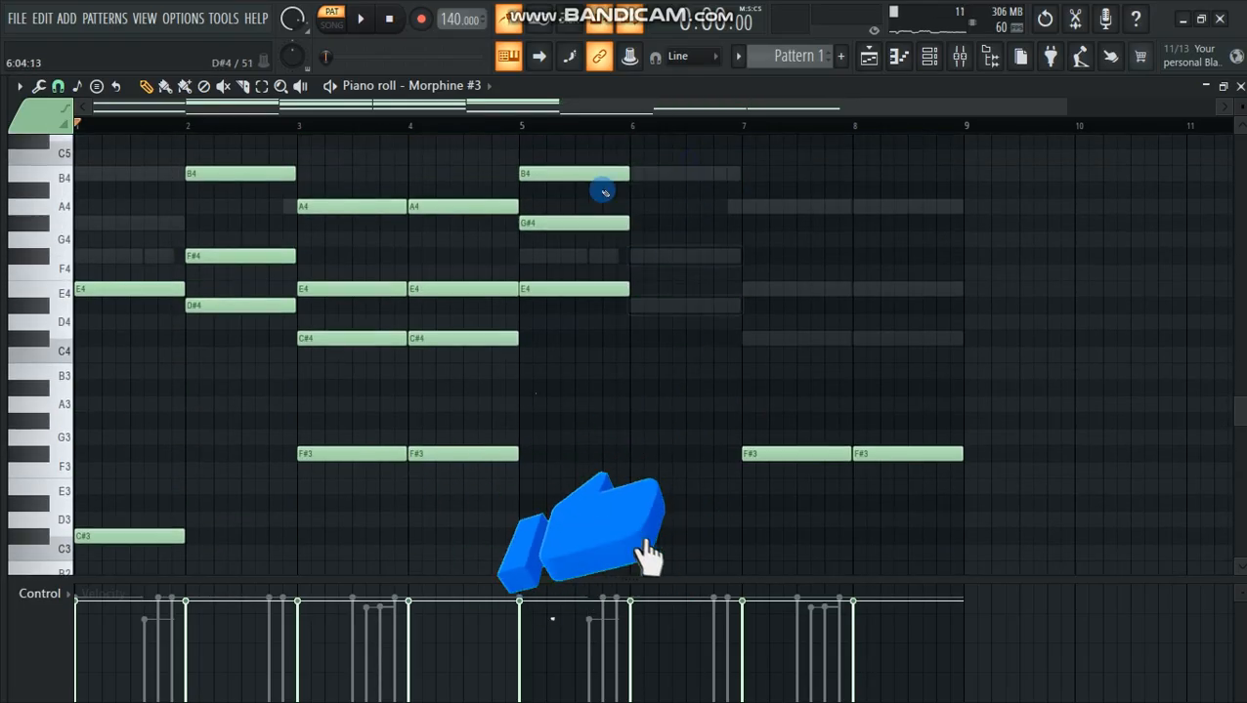
right_click(577, 174)
right_click(572, 289)
right_click(576, 222)
- Delete the upper chord notes in bars 4 and 2, plus A4 and E4 in bar 3
right_click(465, 206)
right_click(459, 290)
right_click(459, 338)
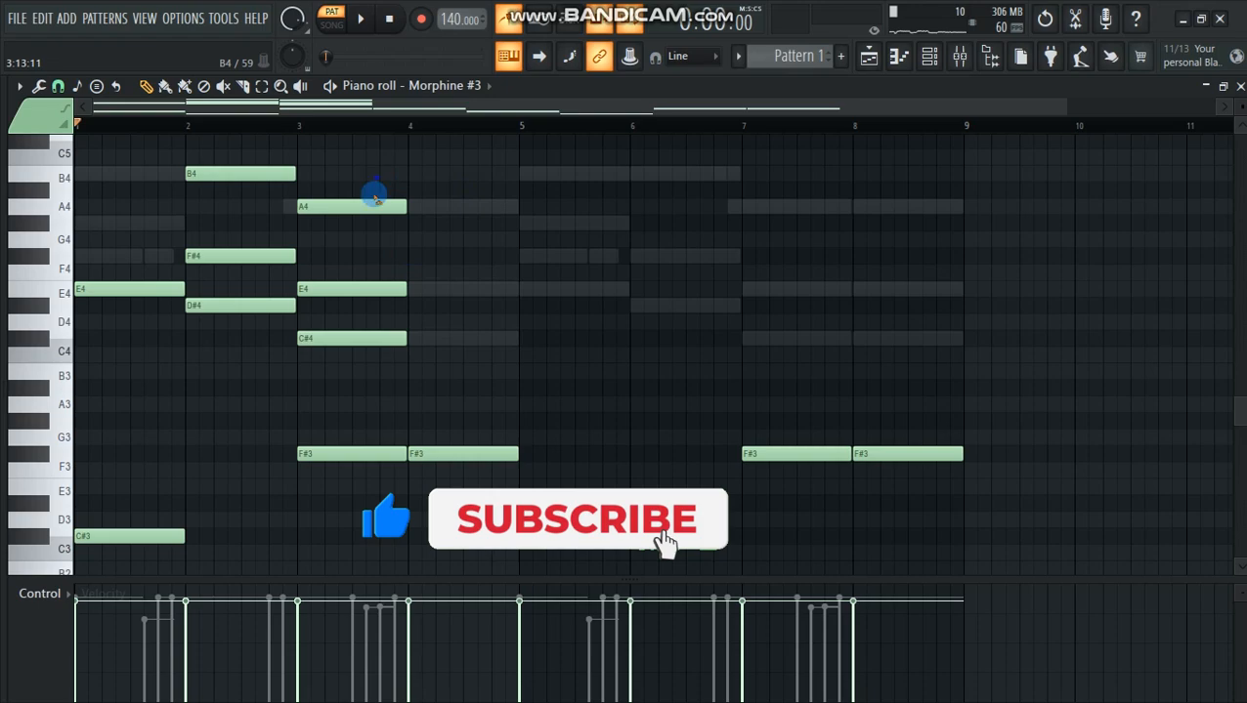
right_click(366, 207)
right_click(342, 289)
right_click(262, 174)
right_click(256, 256)
scroll(278, 303, down, 4)
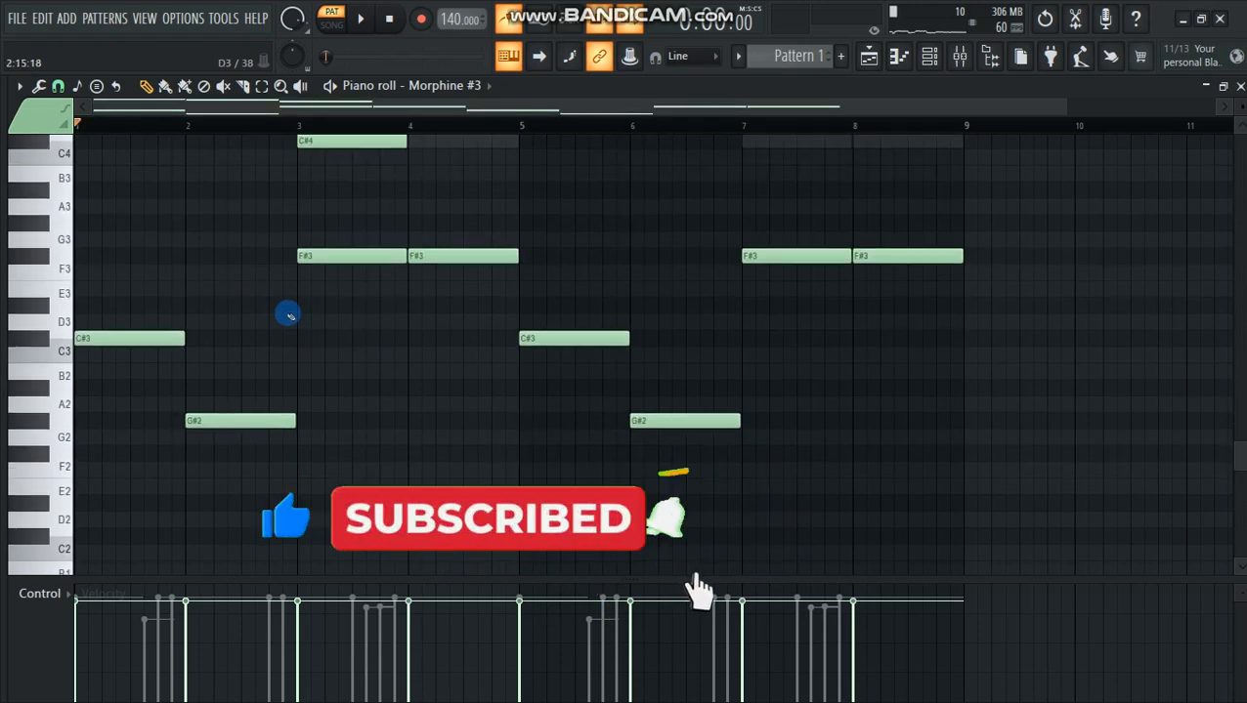
scroll(287, 314, up, 2)
right_click(269, 208)
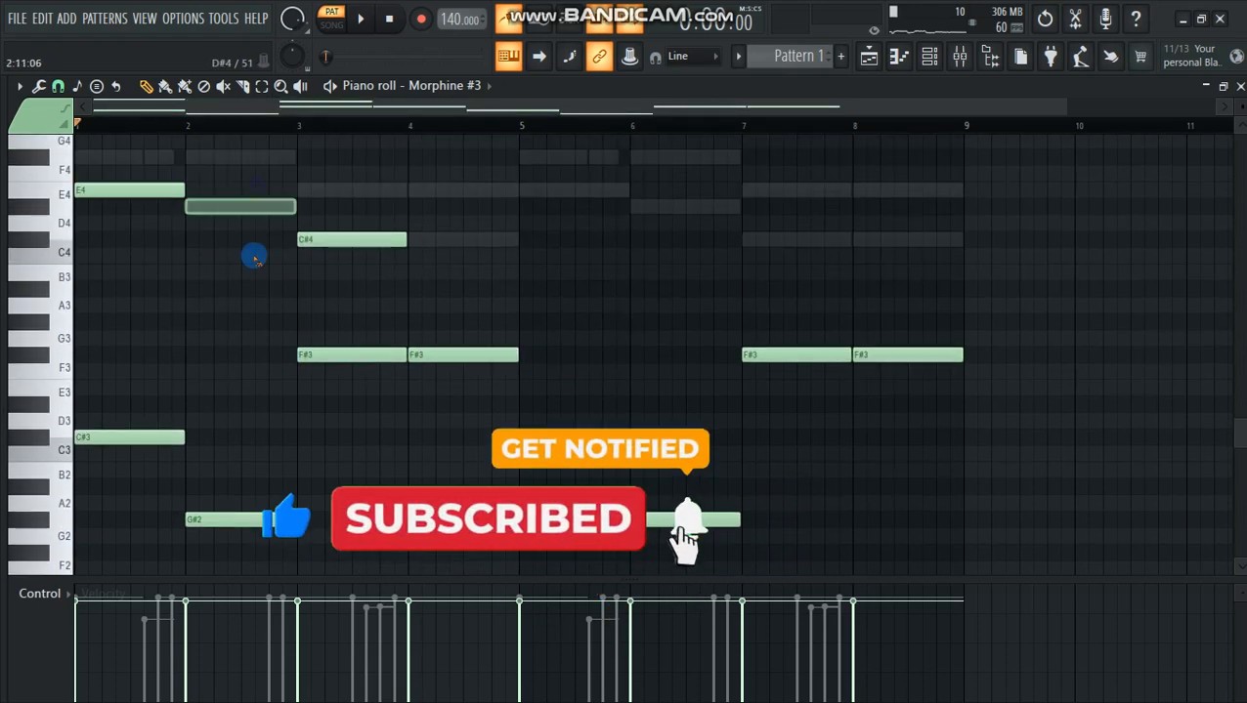
- Redraw the C#4 note across bar 3 and delete that bar's F#3 note
right_click(363, 242)
click(309, 241)
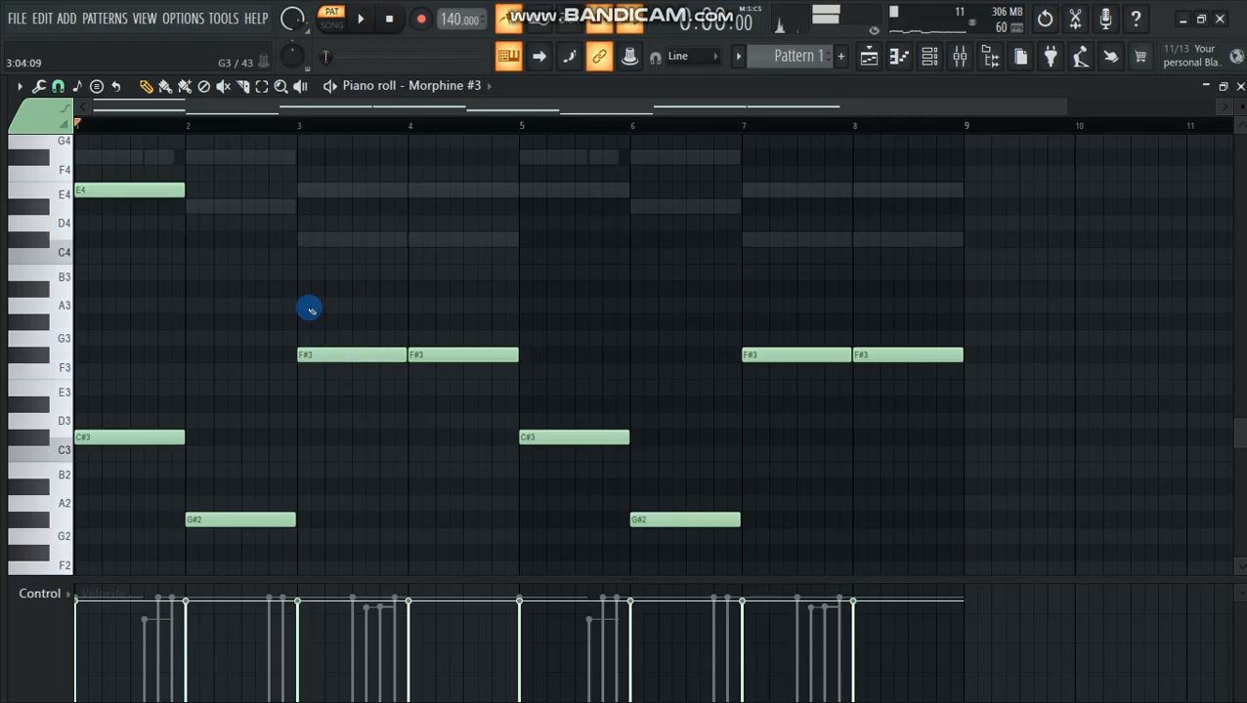
click(298, 241)
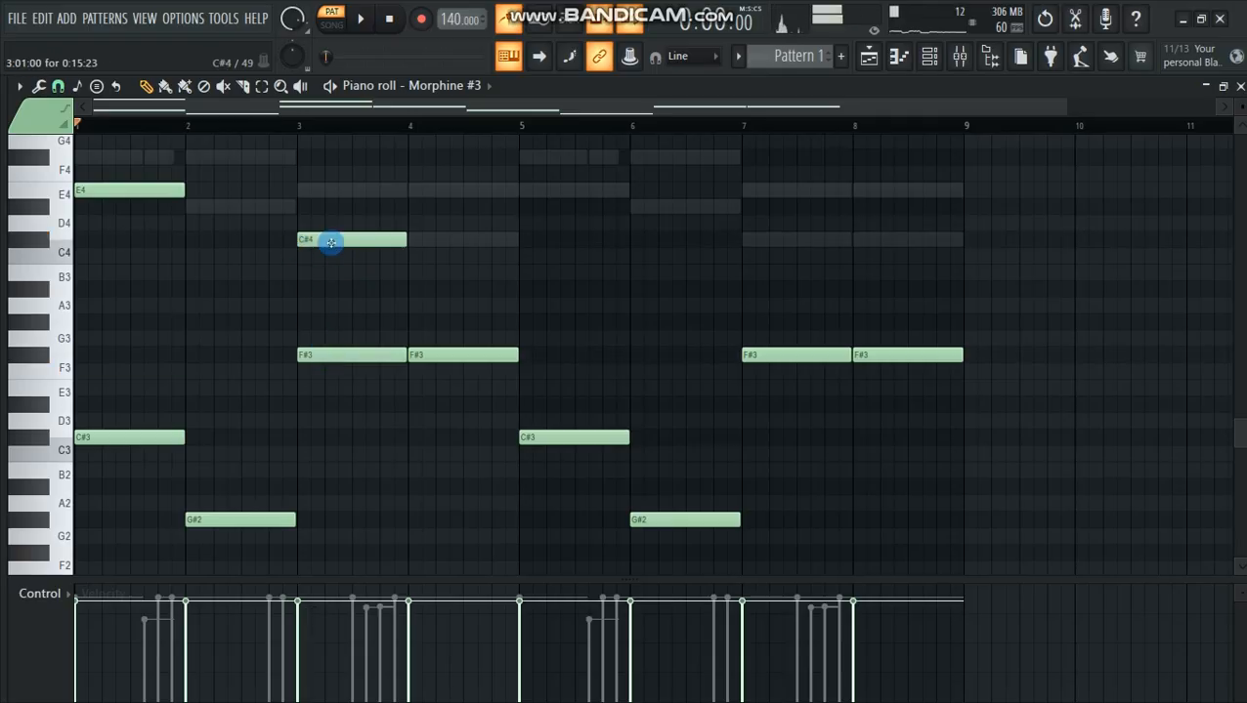
right_click(353, 360)
- Lower all Morphine #3 notes by one octave and delete the E3 note in bar 1
scroll(714, 407, down, 2)
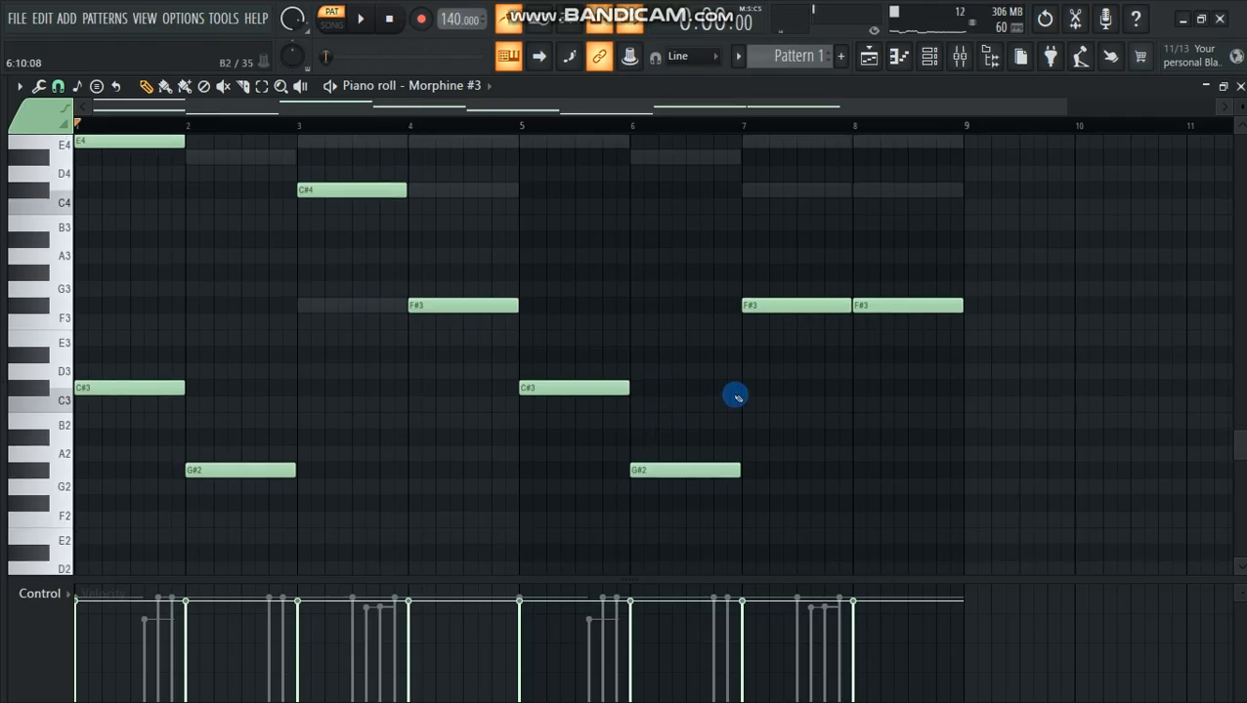
scroll(844, 330, down, 2)
scroll(829, 321, up, 4)
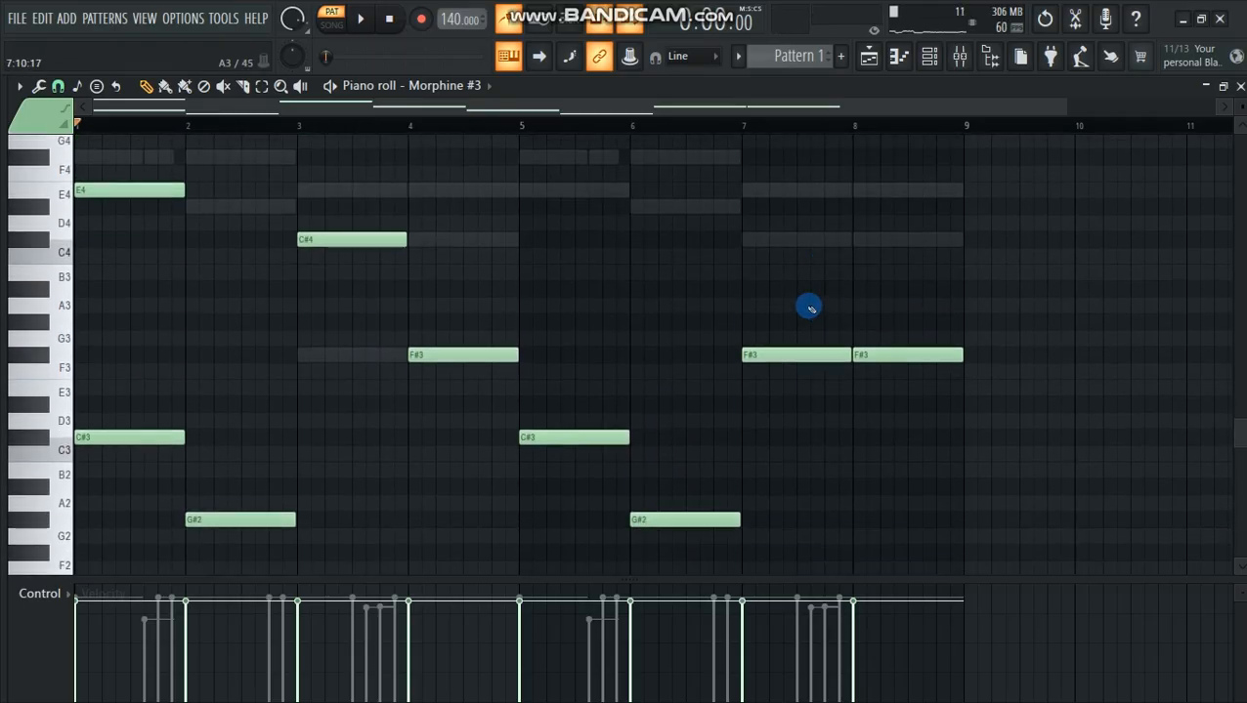
scroll(269, 238, down, 3)
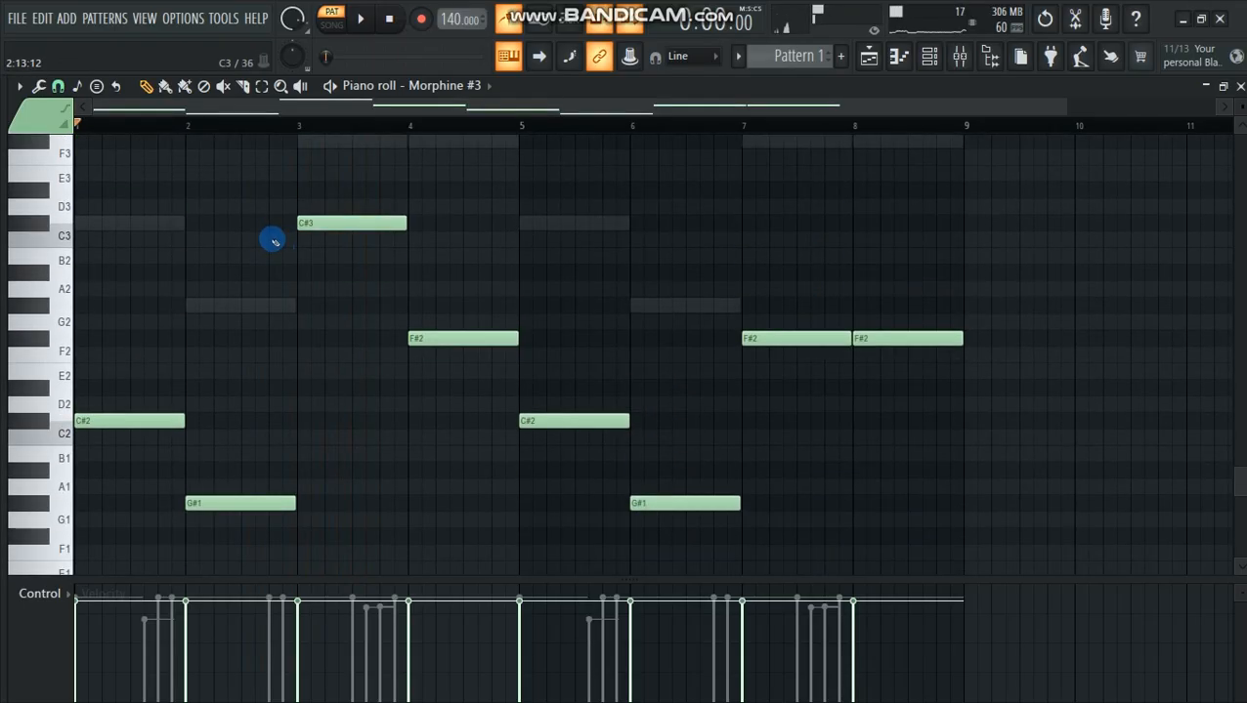
key(ctrl+z)
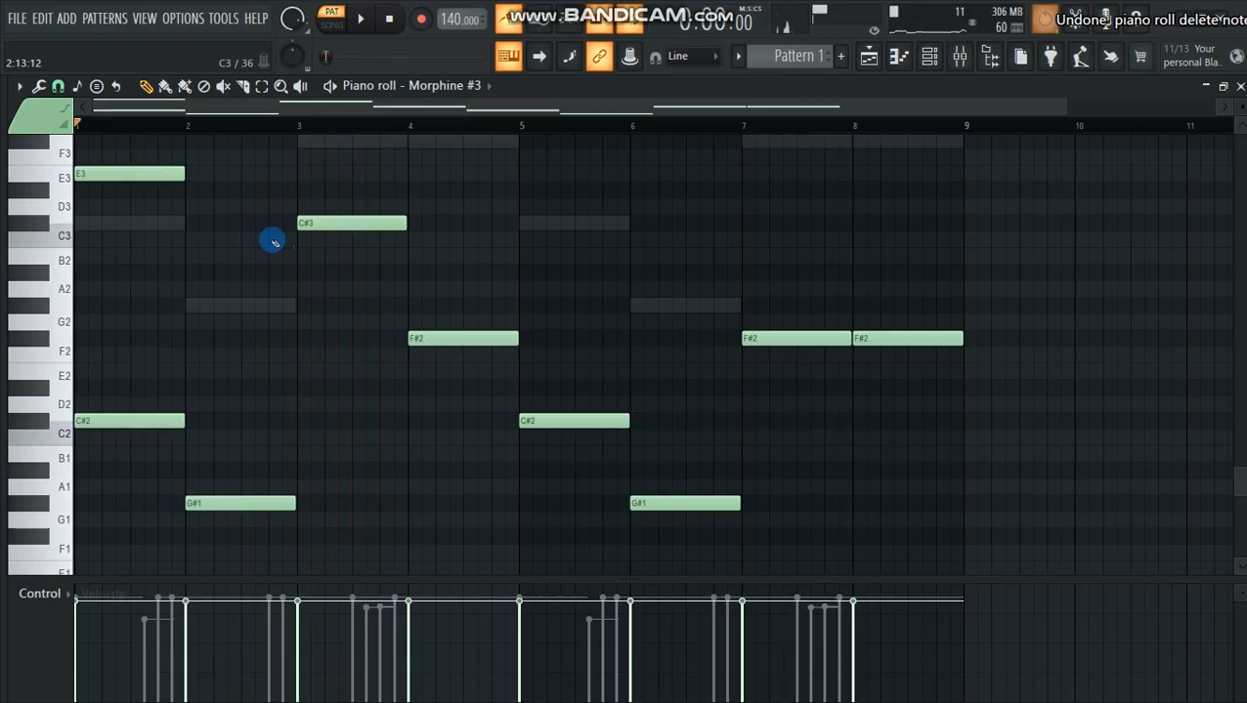
right_click(171, 176)
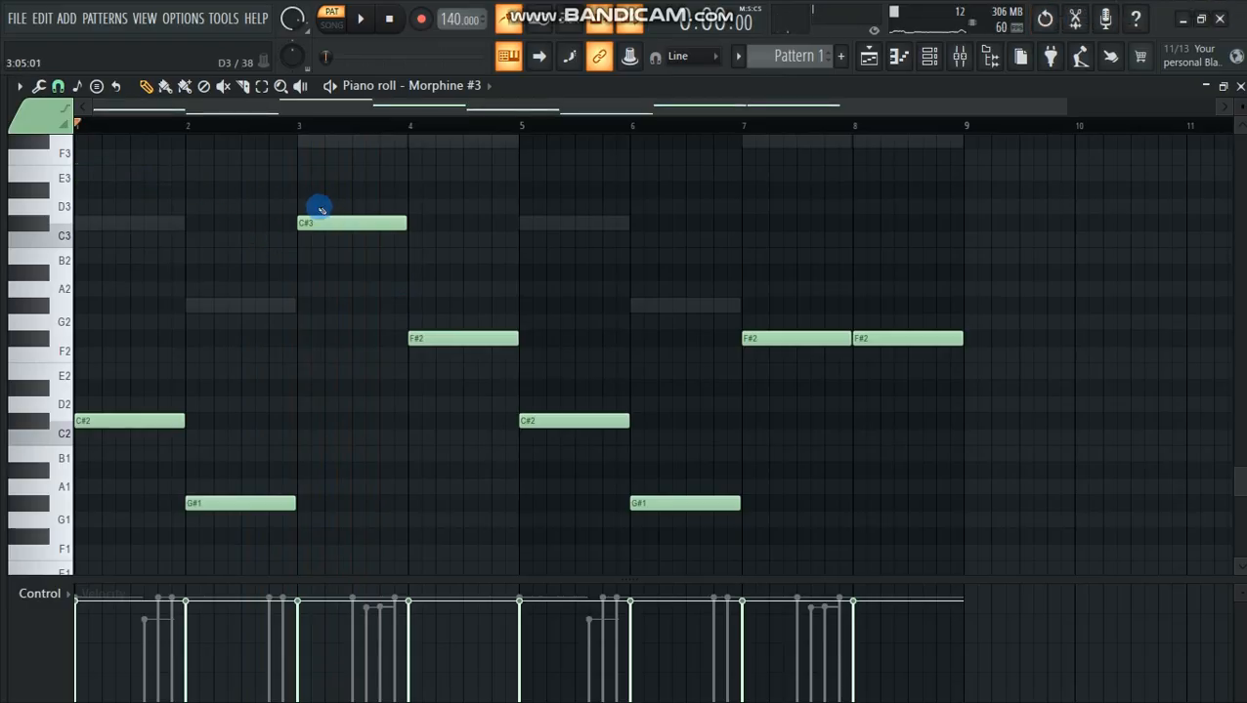
- Lower the C#3 note in bar 3 and the F#2 note in bar 4 by one octave
drag(320, 208, 351, 247)
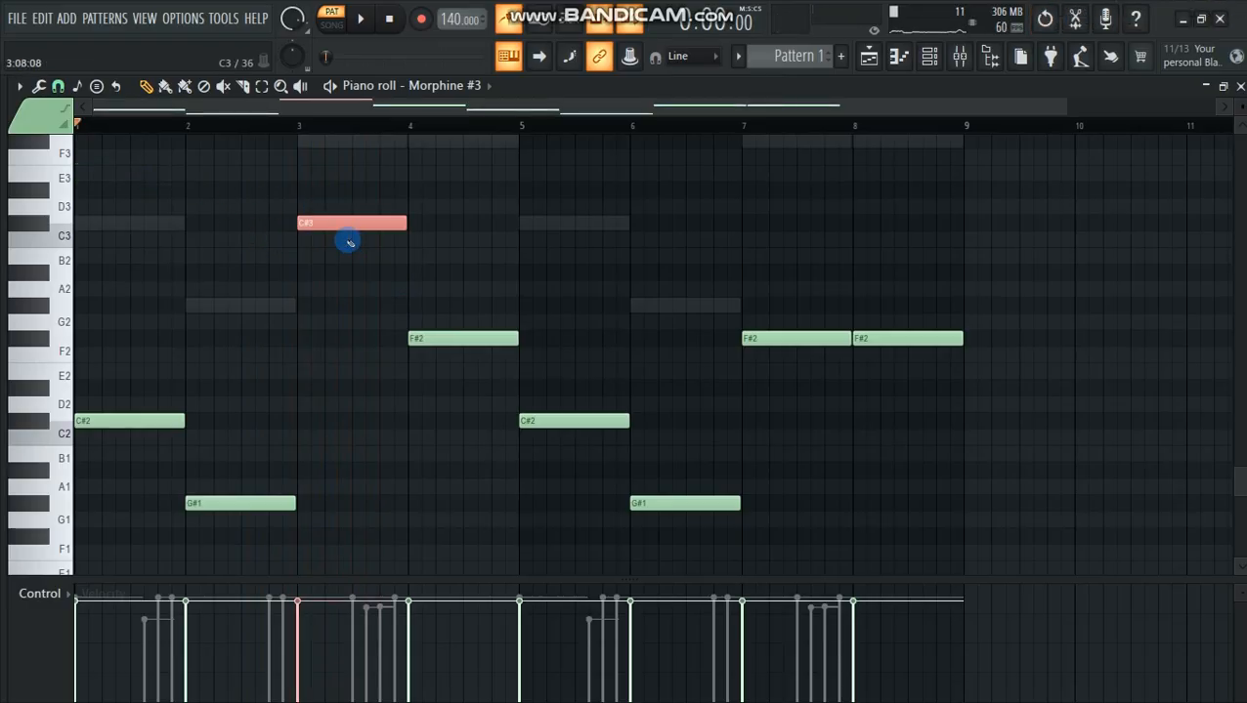
key(ctrl+Down)
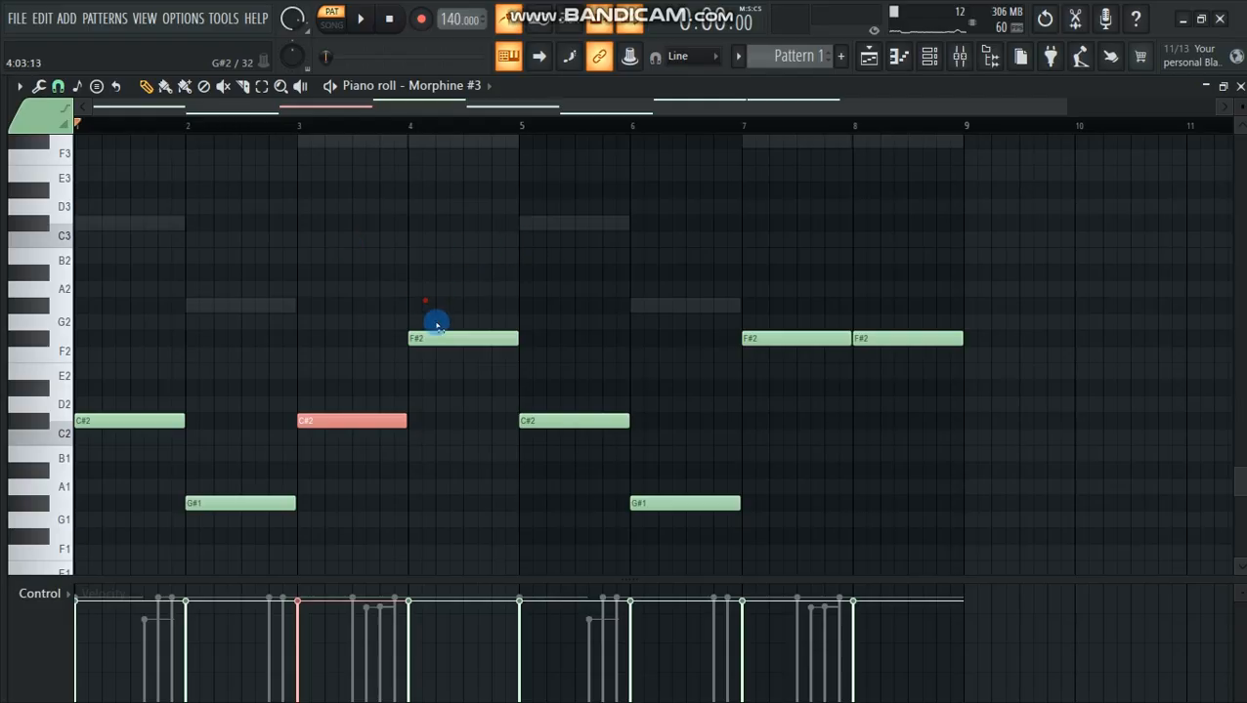
drag(437, 325, 472, 381)
key(ctrl+Down)
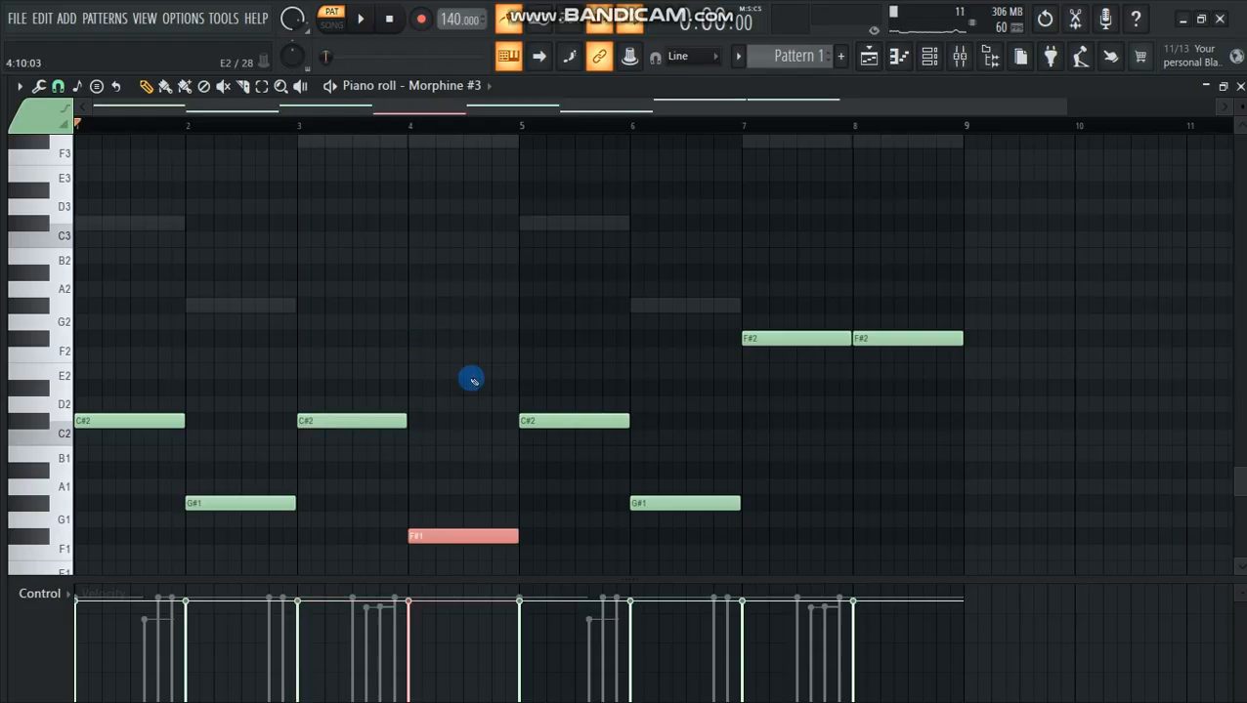
- Lower the Morphine #3 F#2 notes in bars 7 and 8 by one octave
drag(772, 326, 811, 360)
key(ctrl+Down)
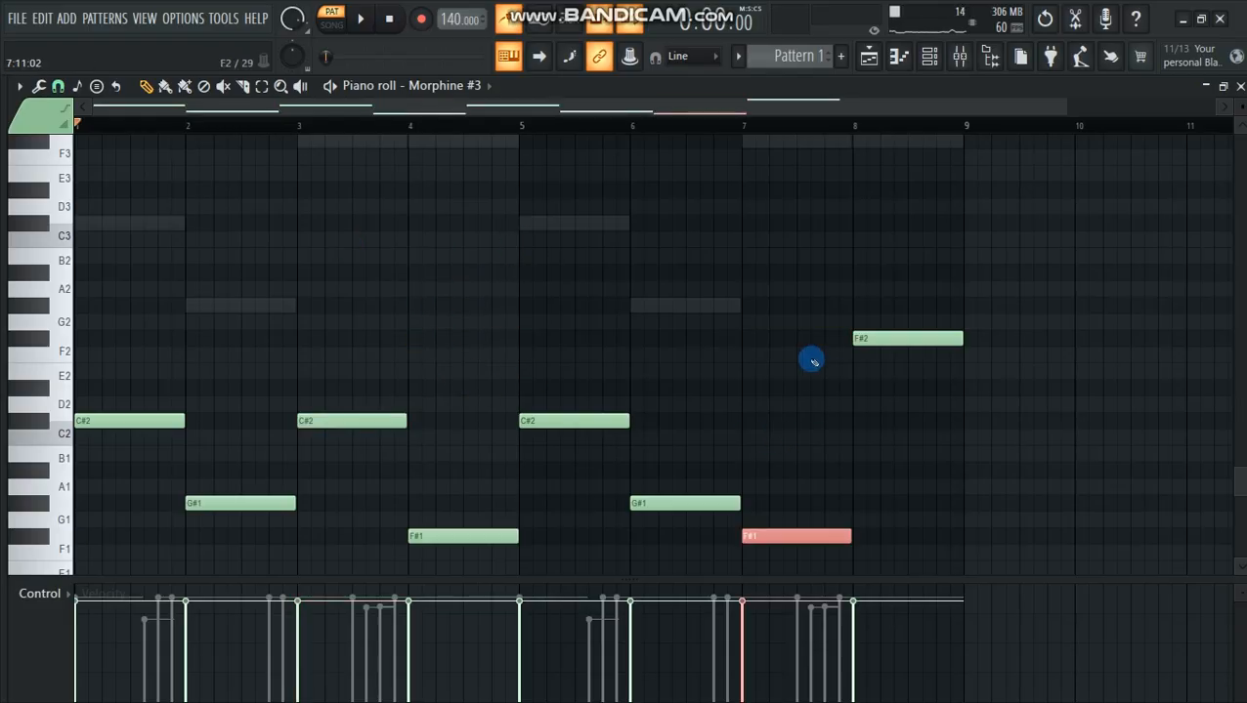
scroll(972, 374, down, 2)
drag(888, 267, 909, 302)
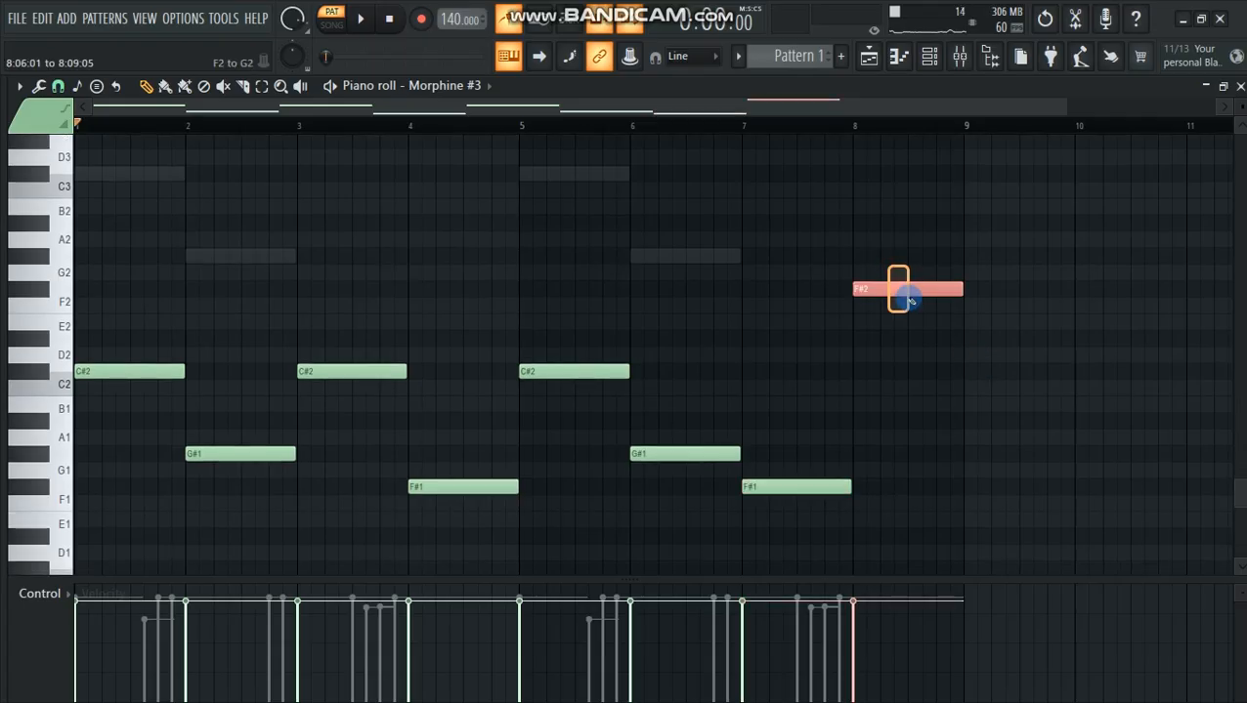
key(ctrl+Down)
- Play the pattern to check the lowered bass line
key(space)
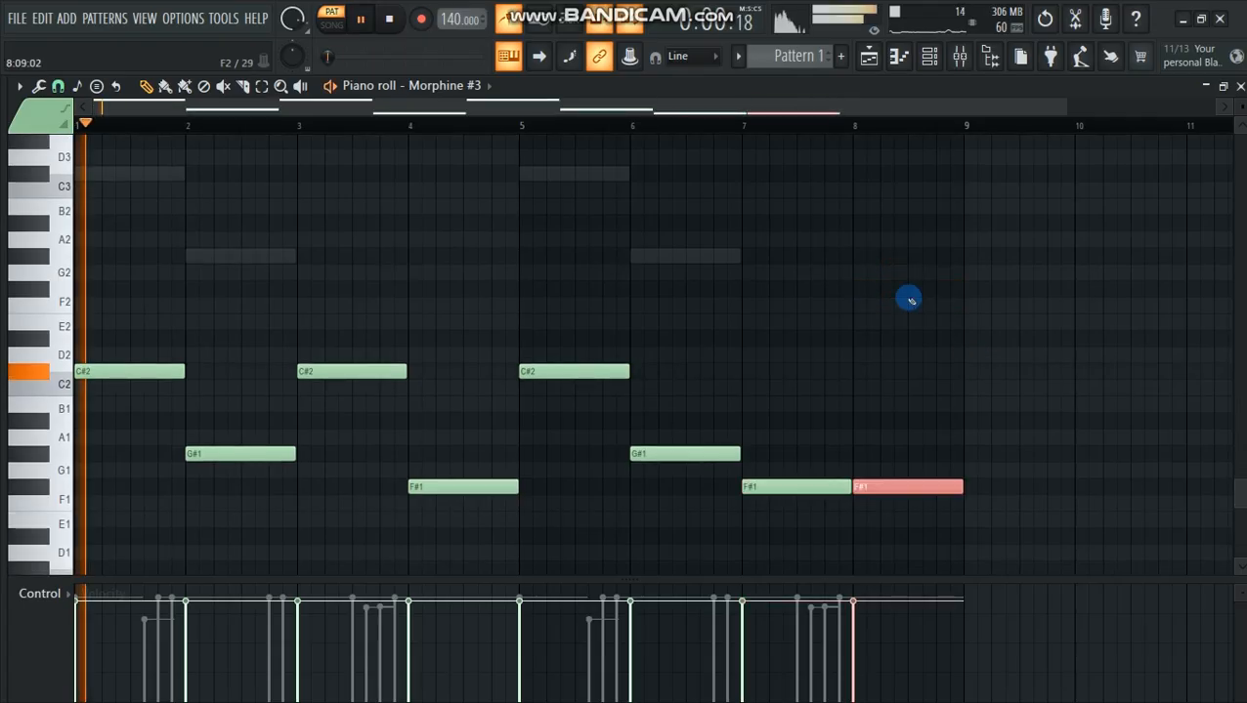
click(861, 322)
right_click(861, 323)
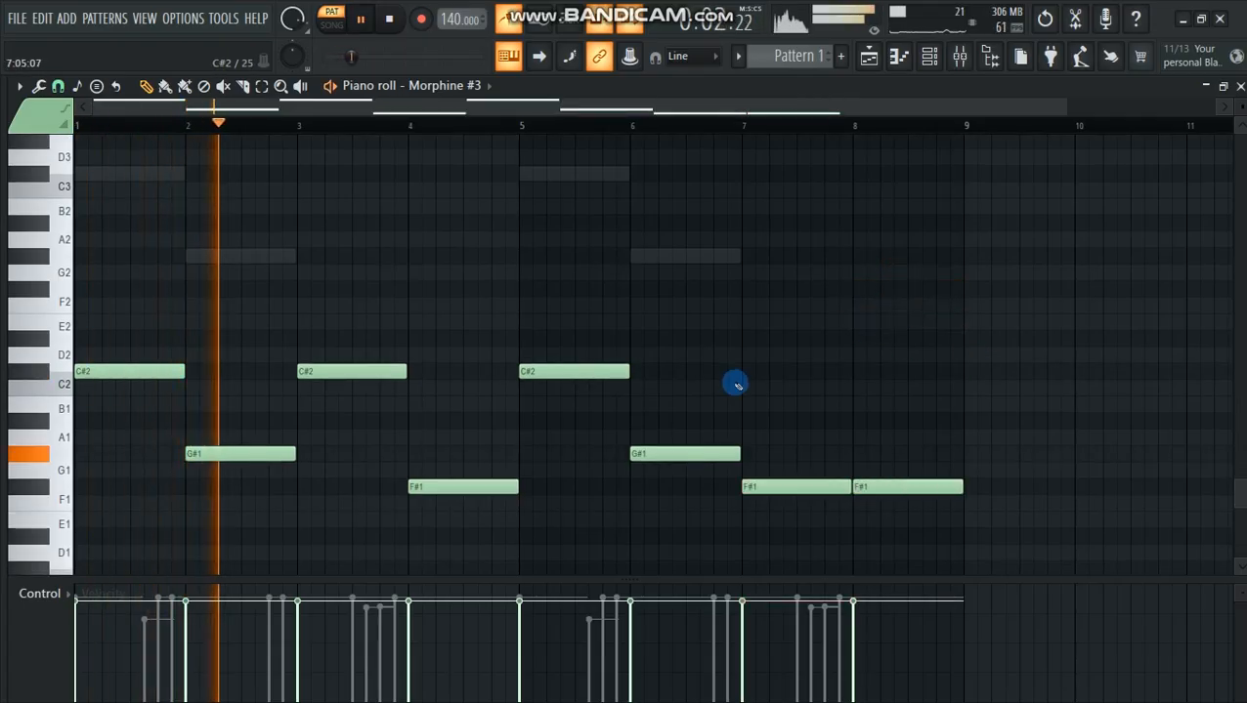
scroll(666, 379, down, 1)
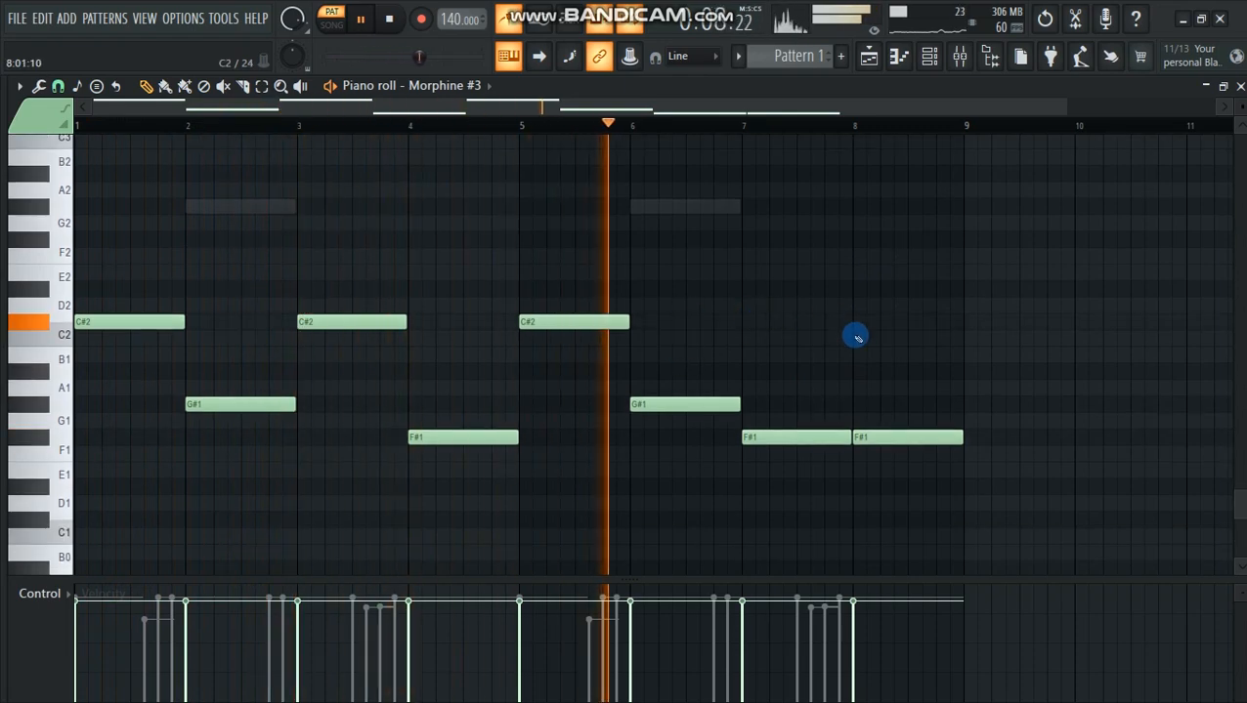
key(space)
- Slice the F#1 note in bar 8 in half and raise its first half by one octave
click(938, 442)
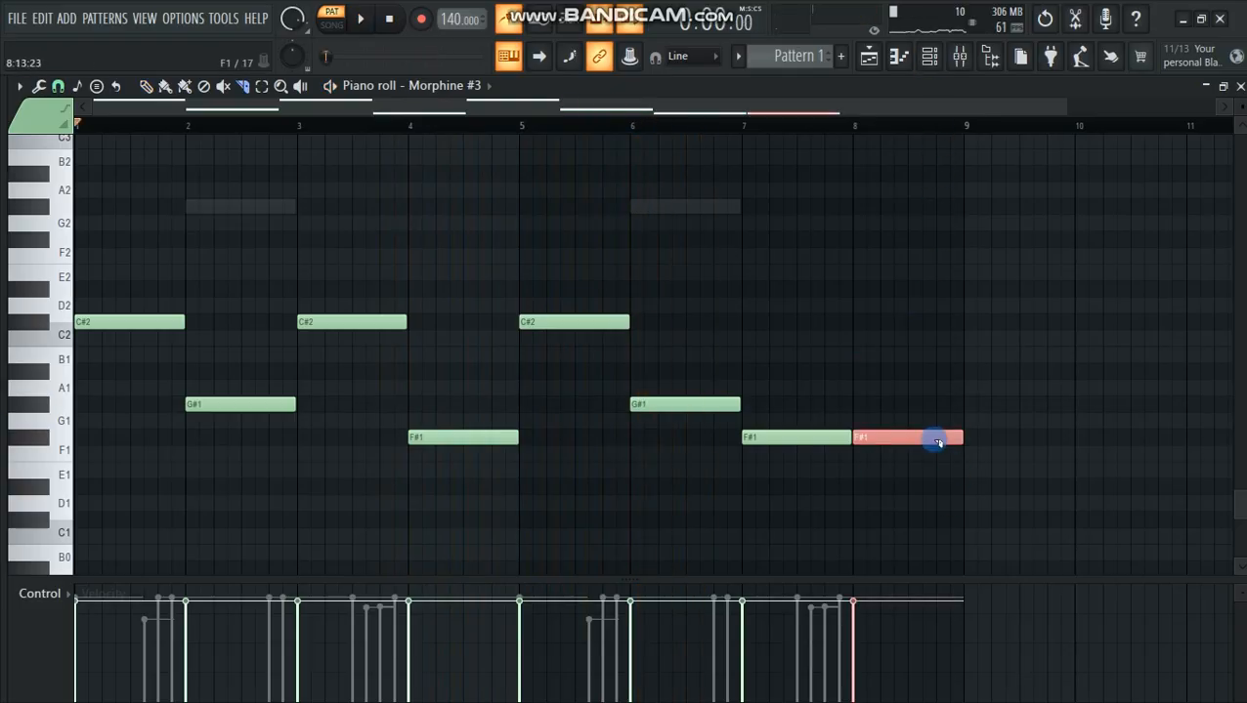
drag(908, 468, 897, 455)
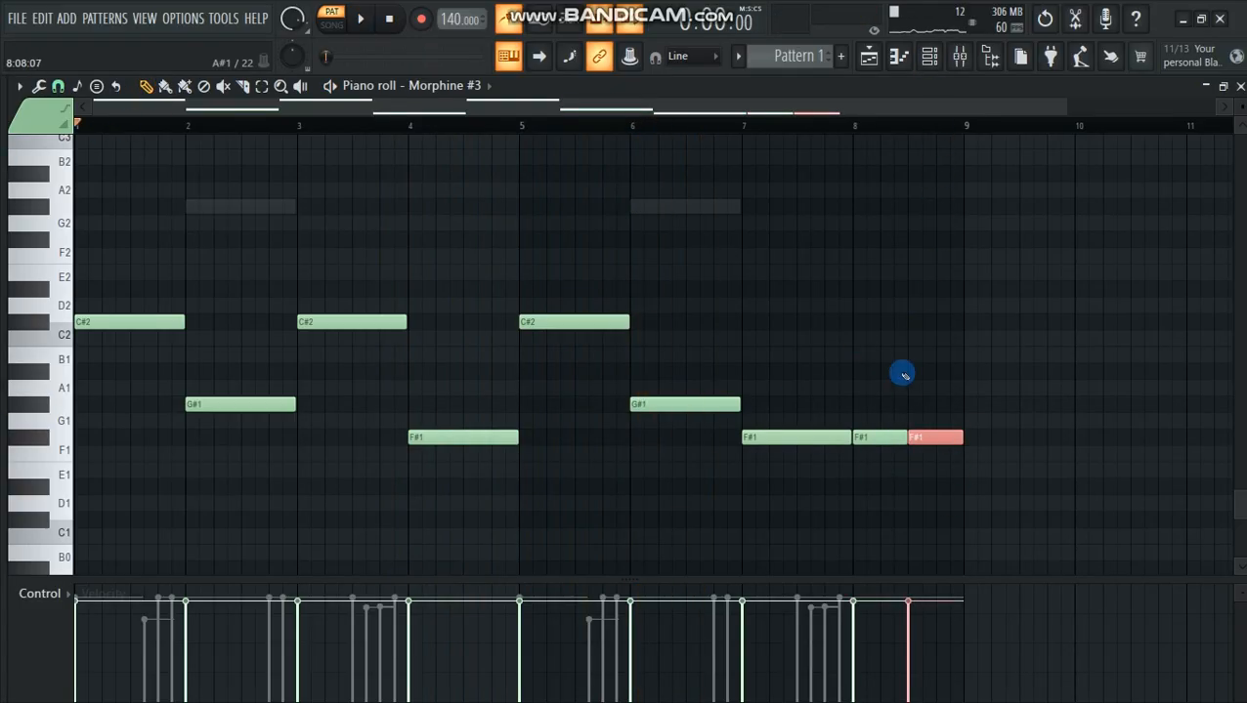
drag(901, 401, 872, 460)
key(ctrl+Up)
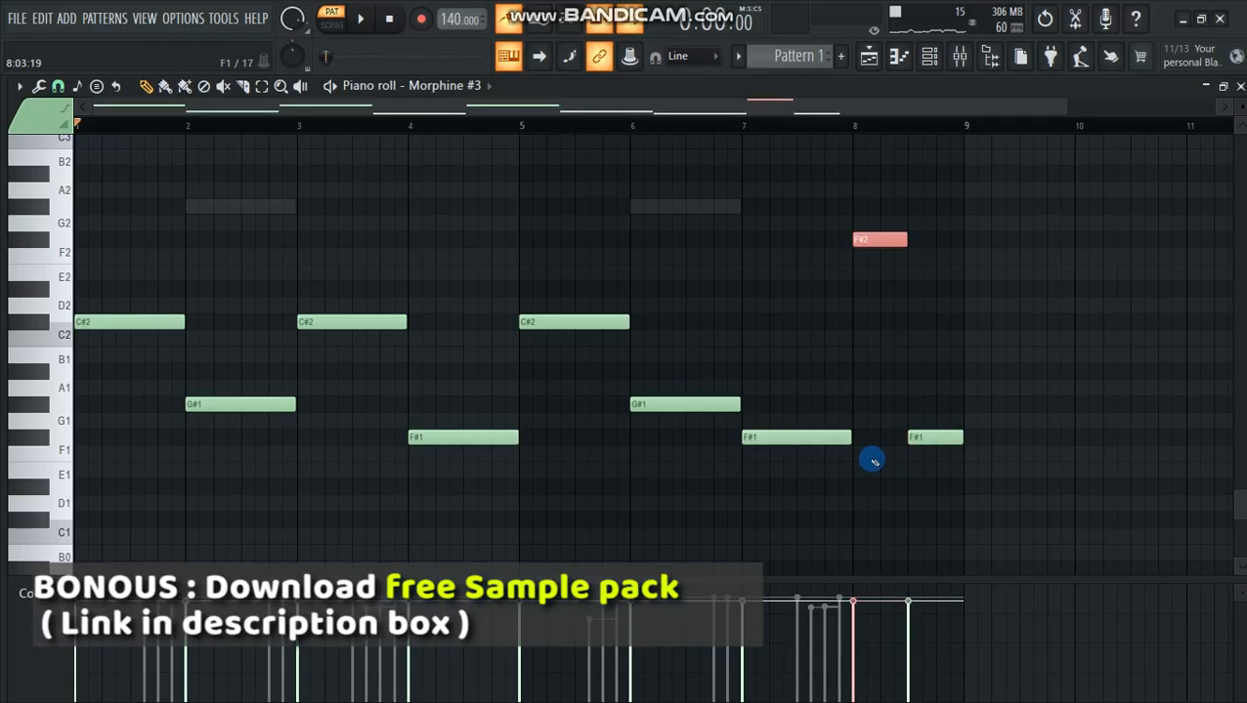
- Play the pattern from bar 7 to hear the split bass note in bar 8
key(space)
click(745, 125)
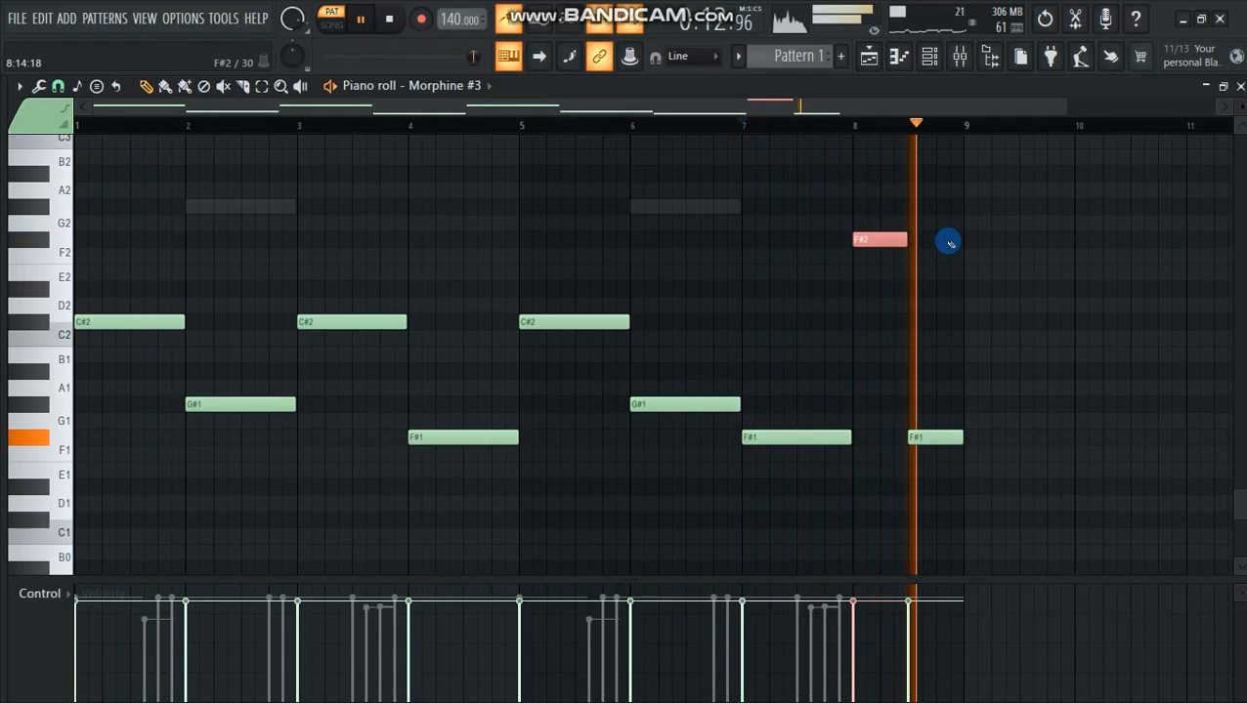
key(space)
click(940, 224)
right_click(952, 223)
click(83, 125)
- Load the BAS Buble MC bass preset in Morphine #3 and raise its notes by two octaves
click(929, 56)
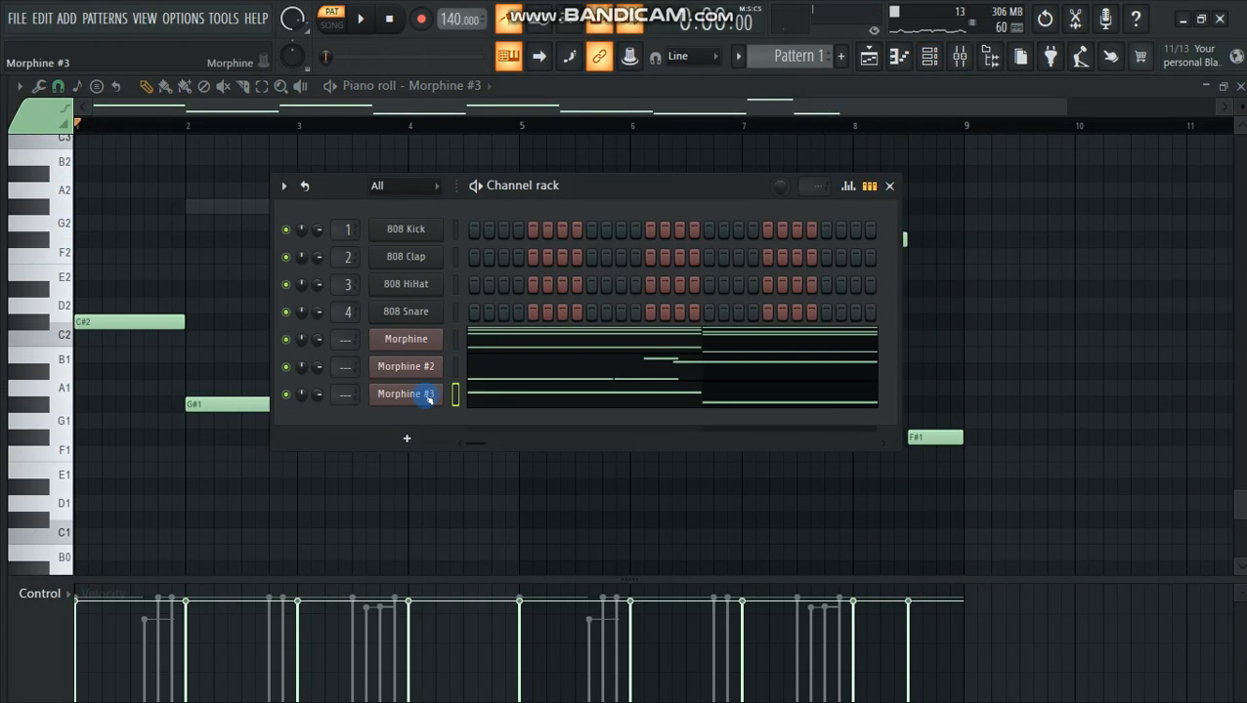
click(427, 400)
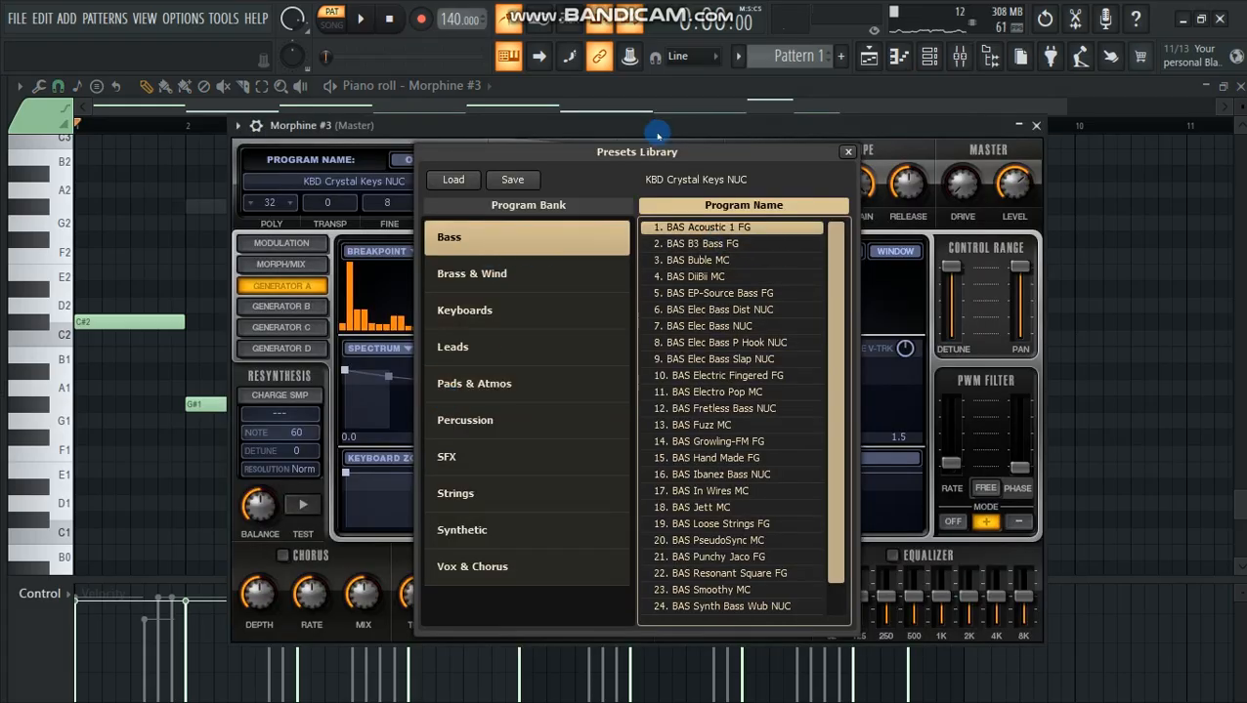
drag(648, 122, 607, 105)
click(654, 242)
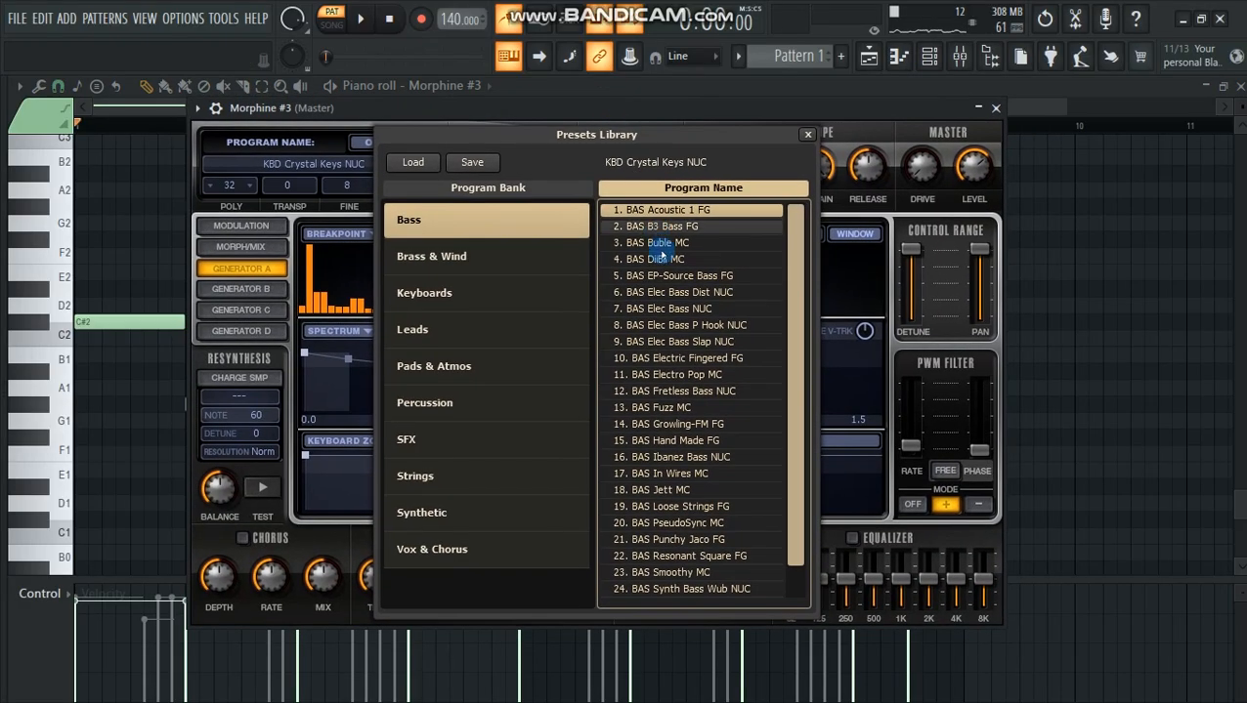
key(space)
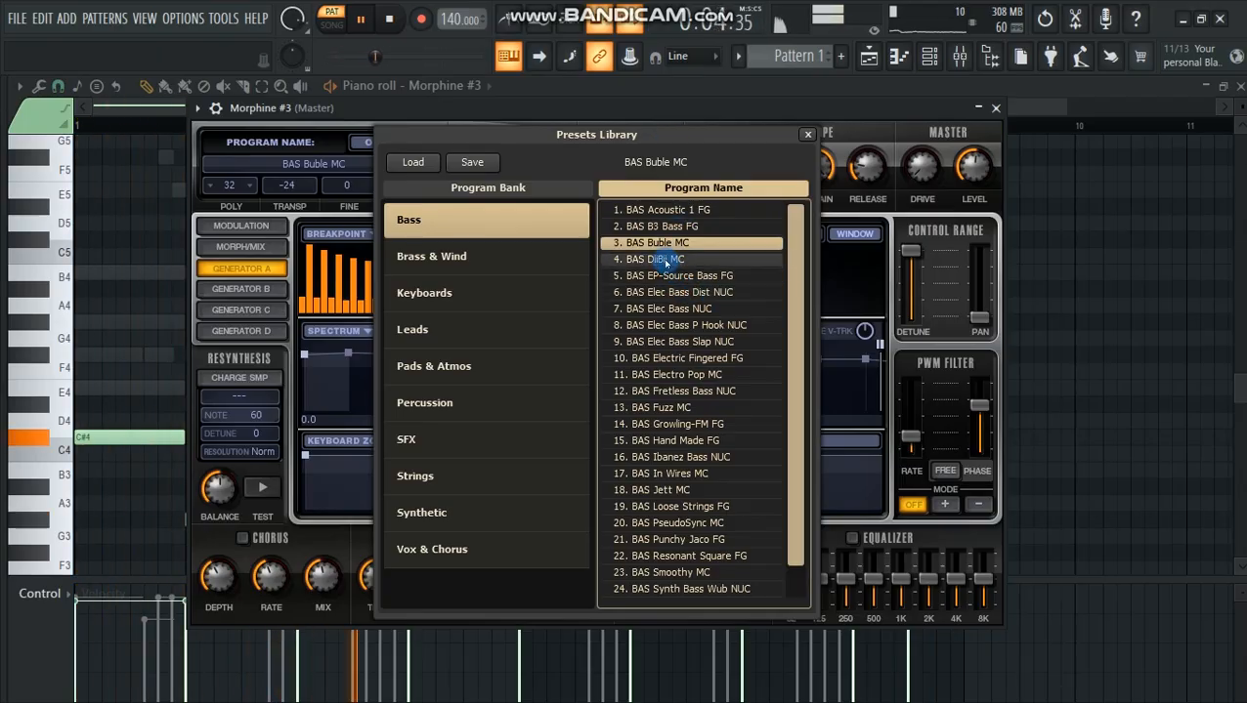
key(space)
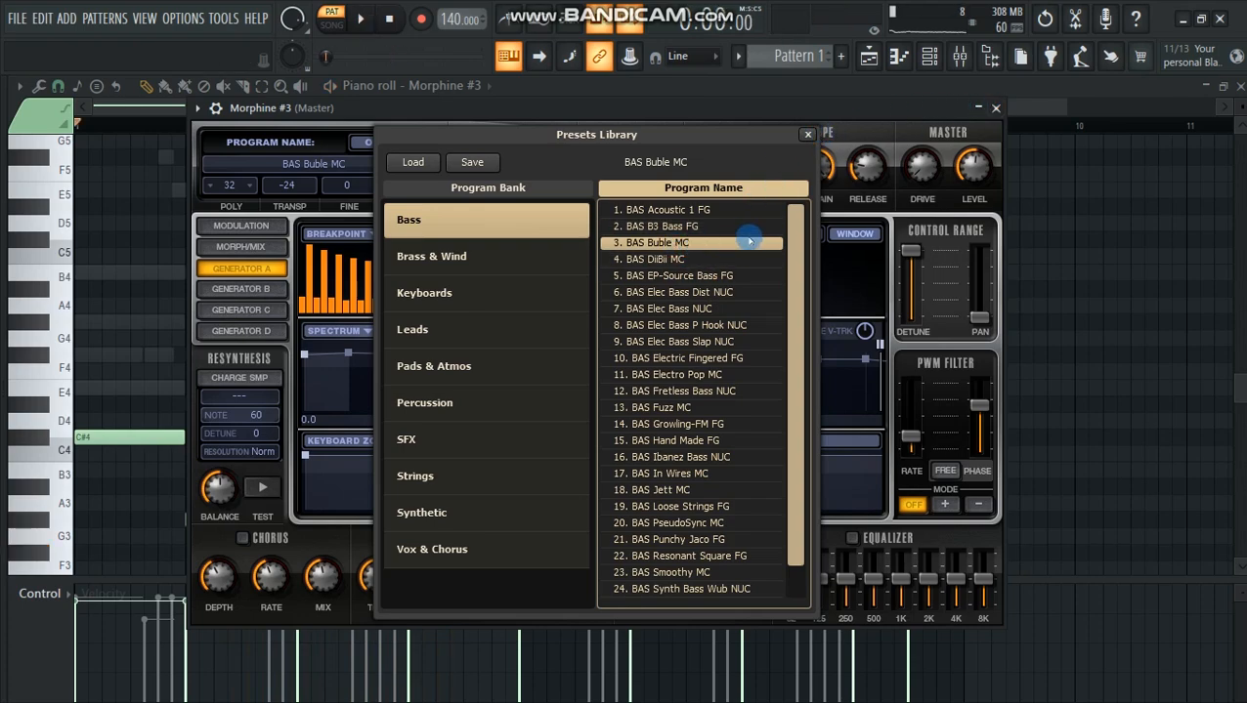
click(995, 108)
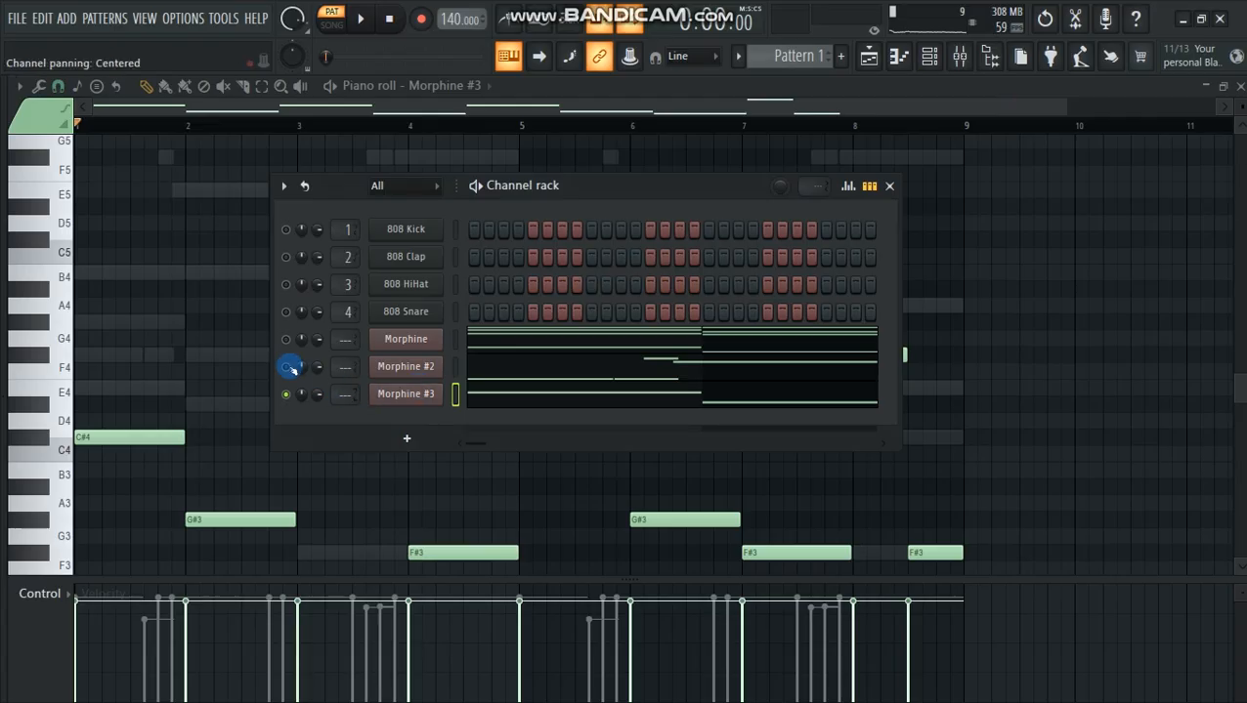
- Unmute the Morphine and Morphine #2 channels and set Morphine #3's volume to 94% during playback
click(286, 366)
key(space)
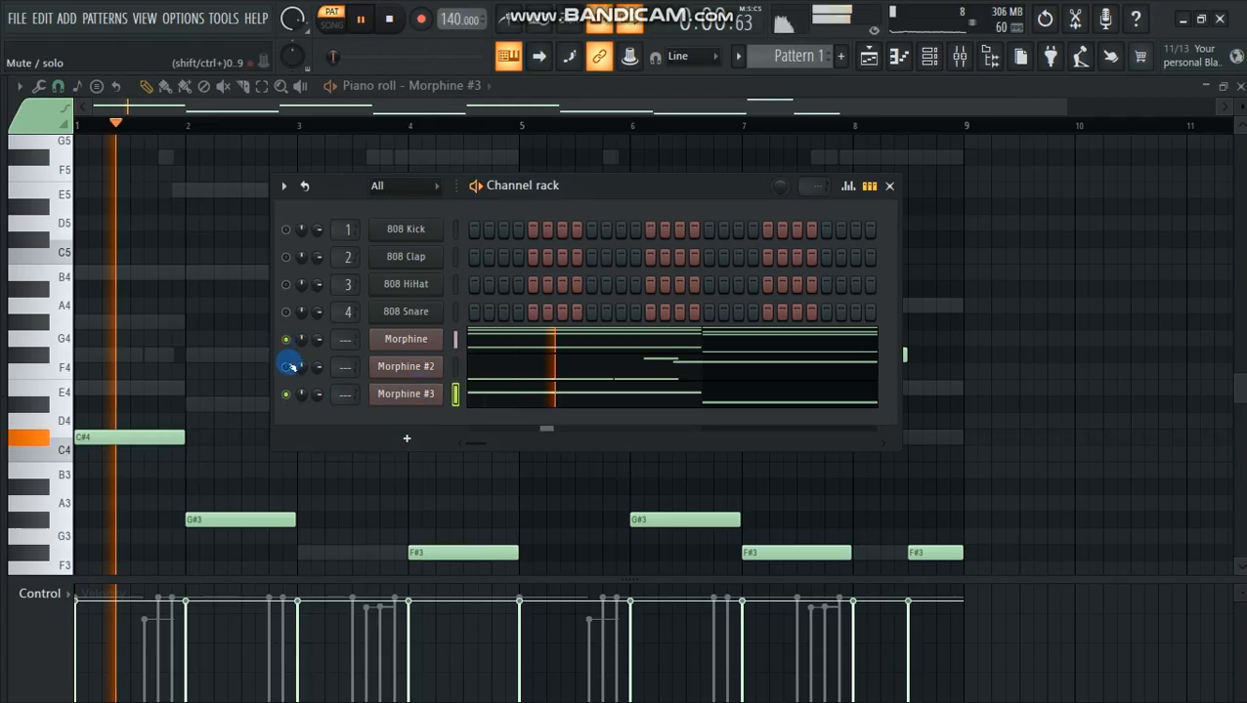
drag(326, 400, 325, 368)
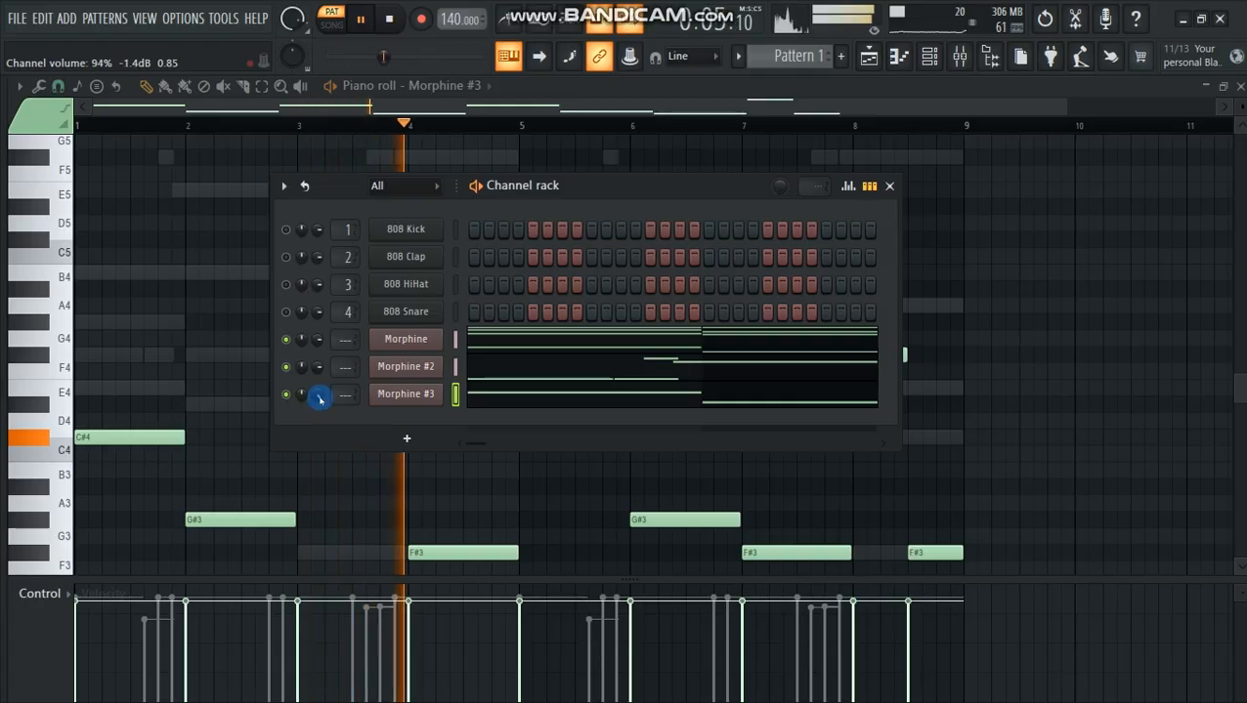
key(space)
- Clone the Morphine #2 channel and copy its melody notes into the clone
right_click(406, 374)
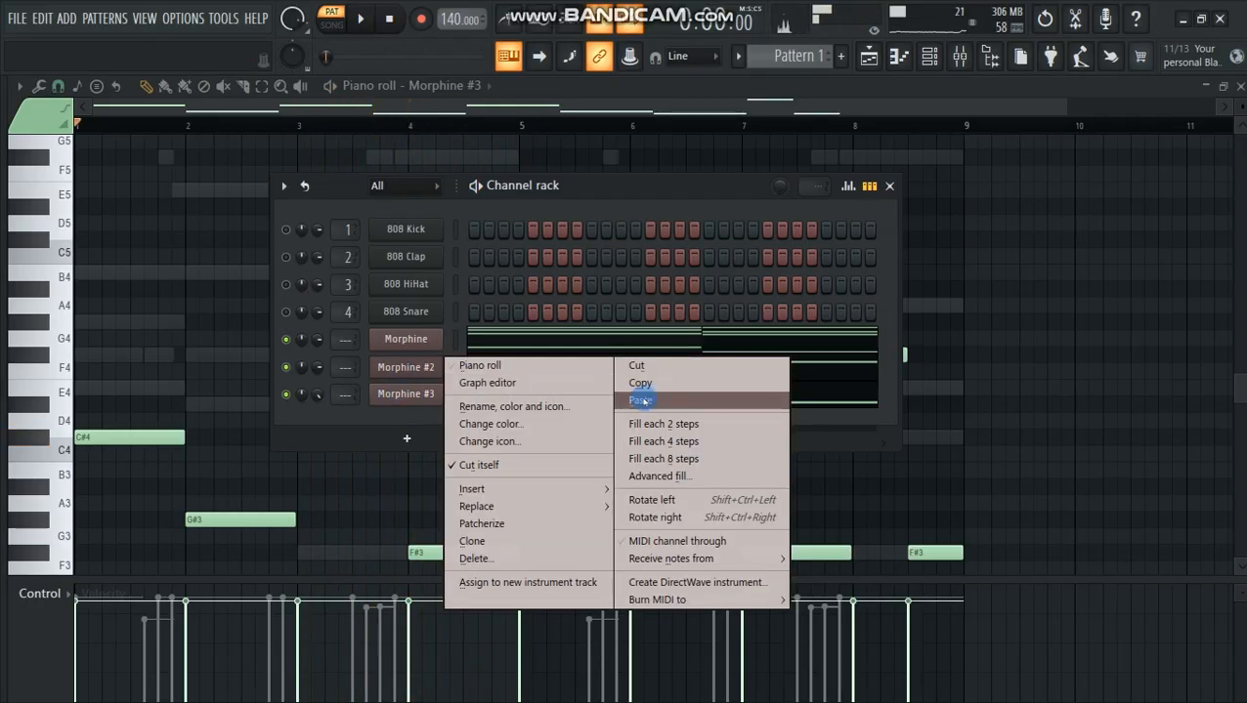
click(493, 549)
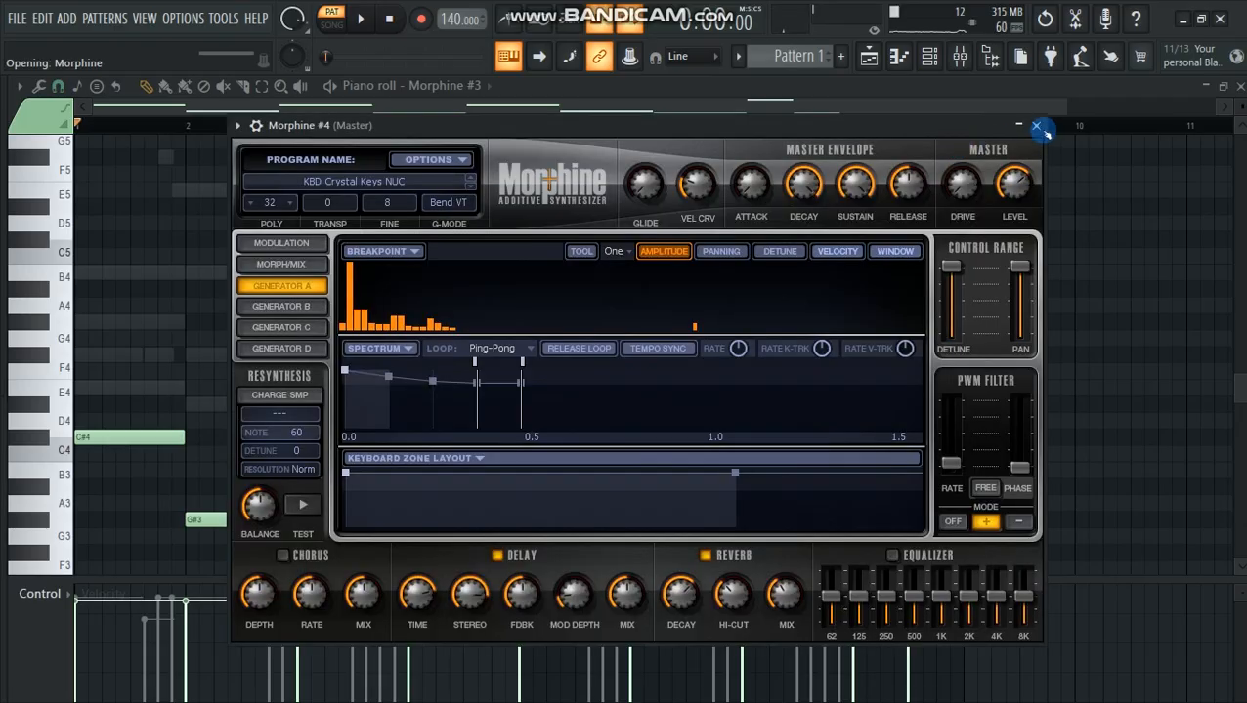
click(1038, 128)
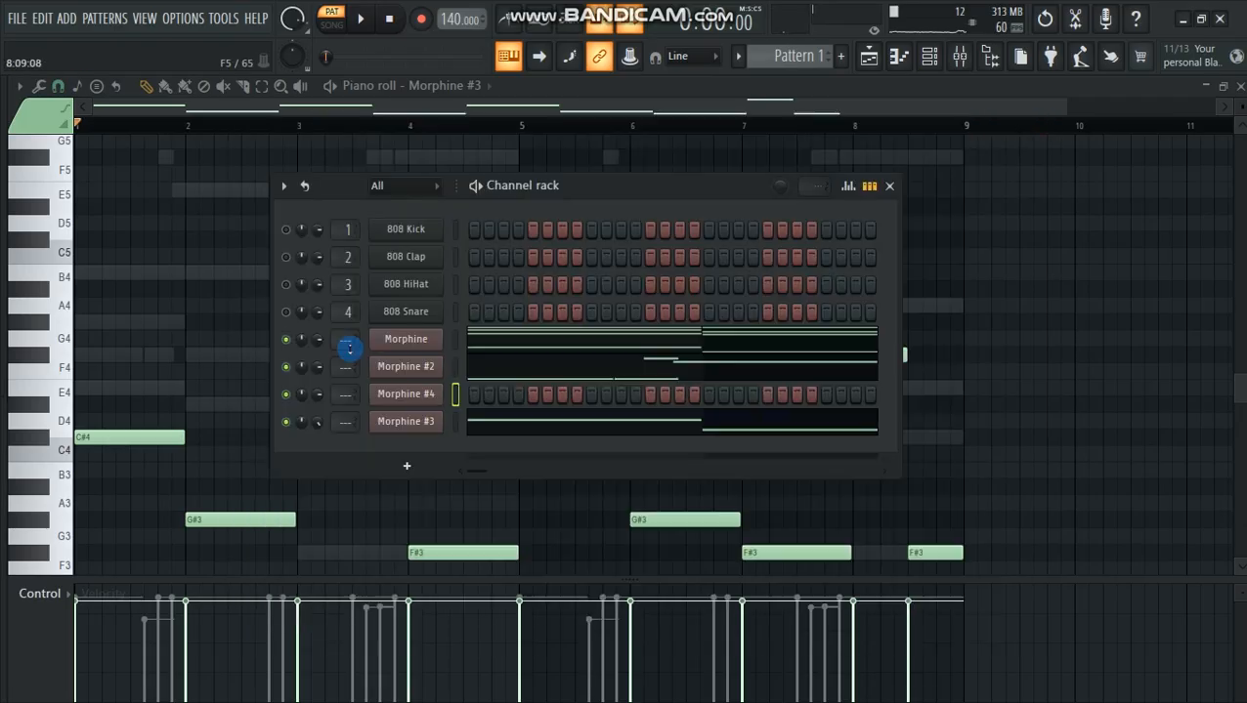
right_click(417, 377)
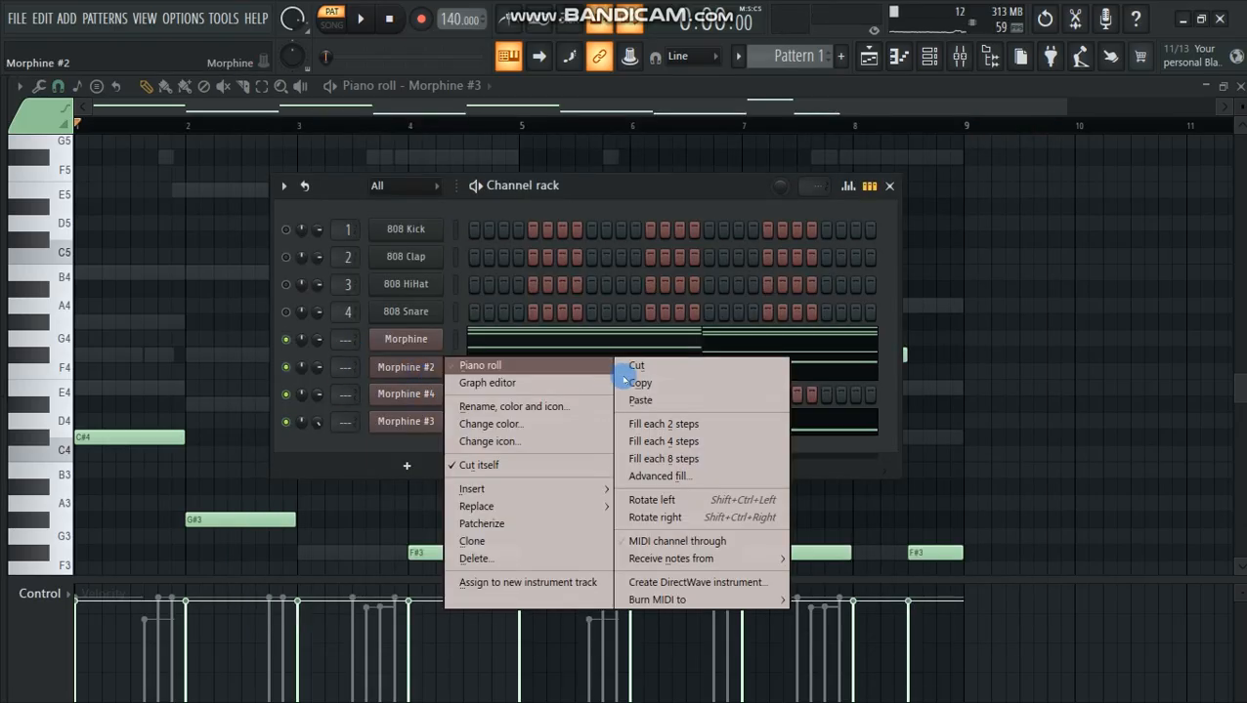
click(644, 384)
right_click(406, 394)
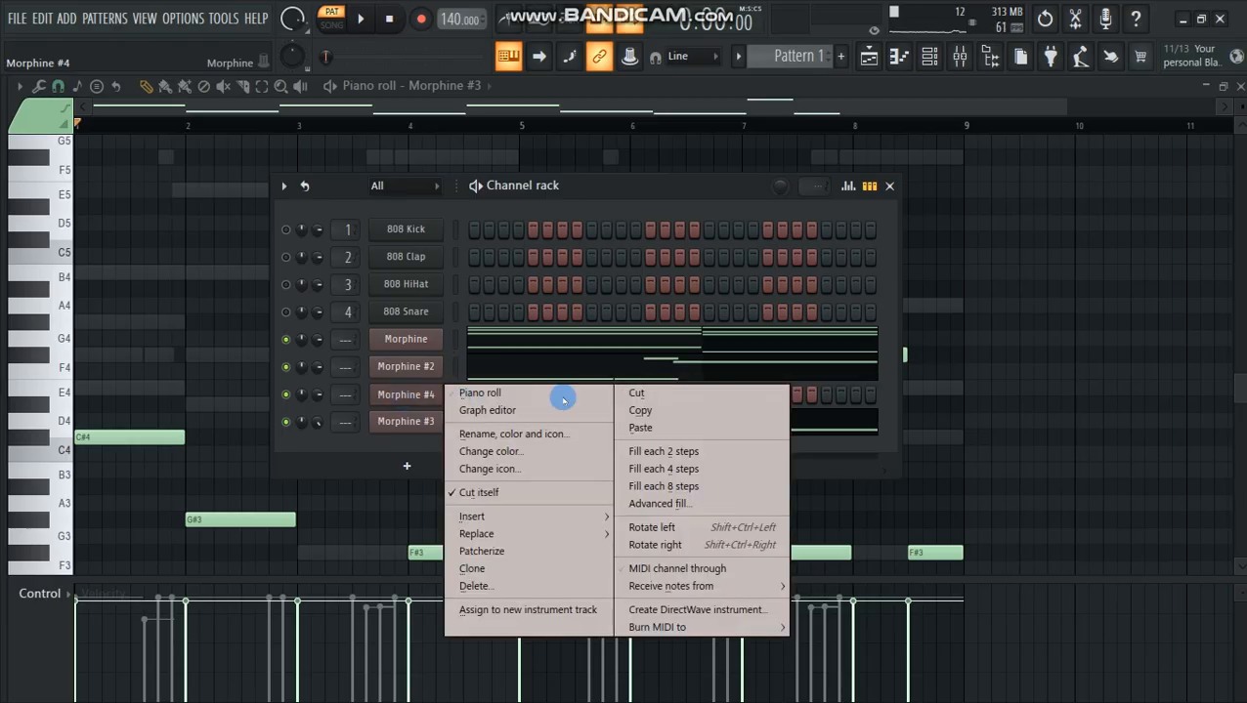
click(640, 428)
- Load the WND Meloflute NUC preset from the Brass & Wind bank in Morphine #4 and audition it
click(385, 395)
click(434, 387)
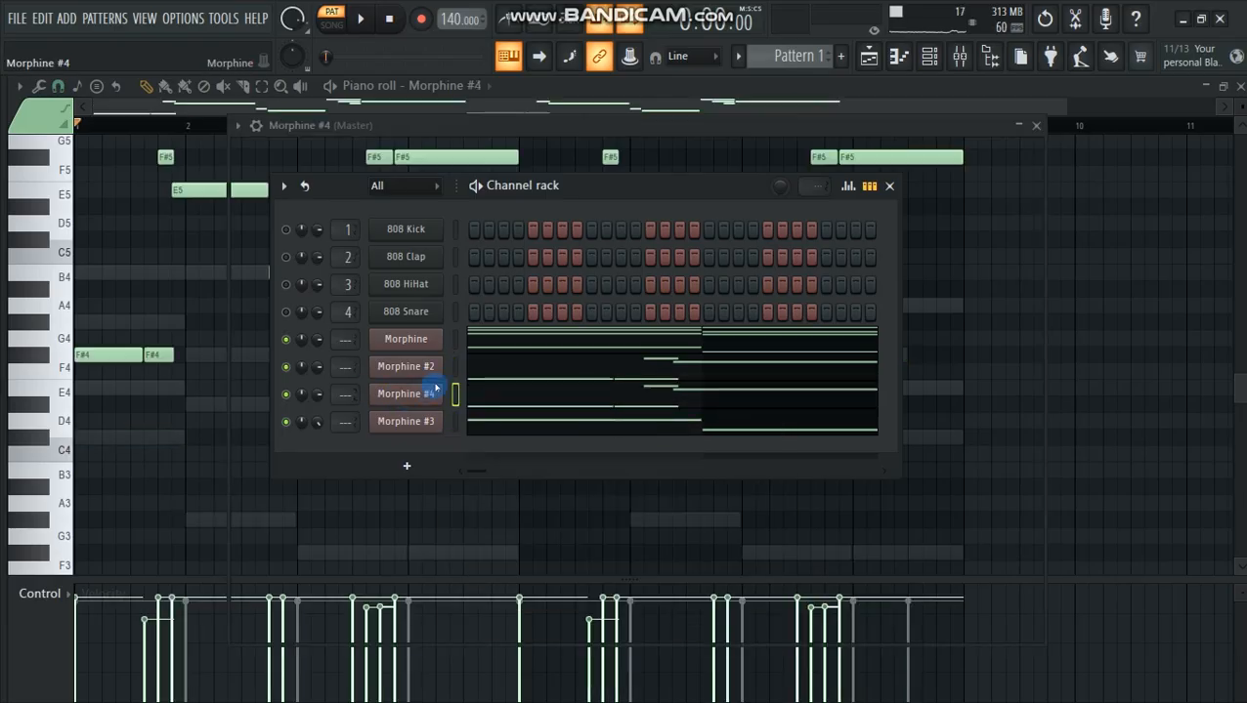
click(344, 181)
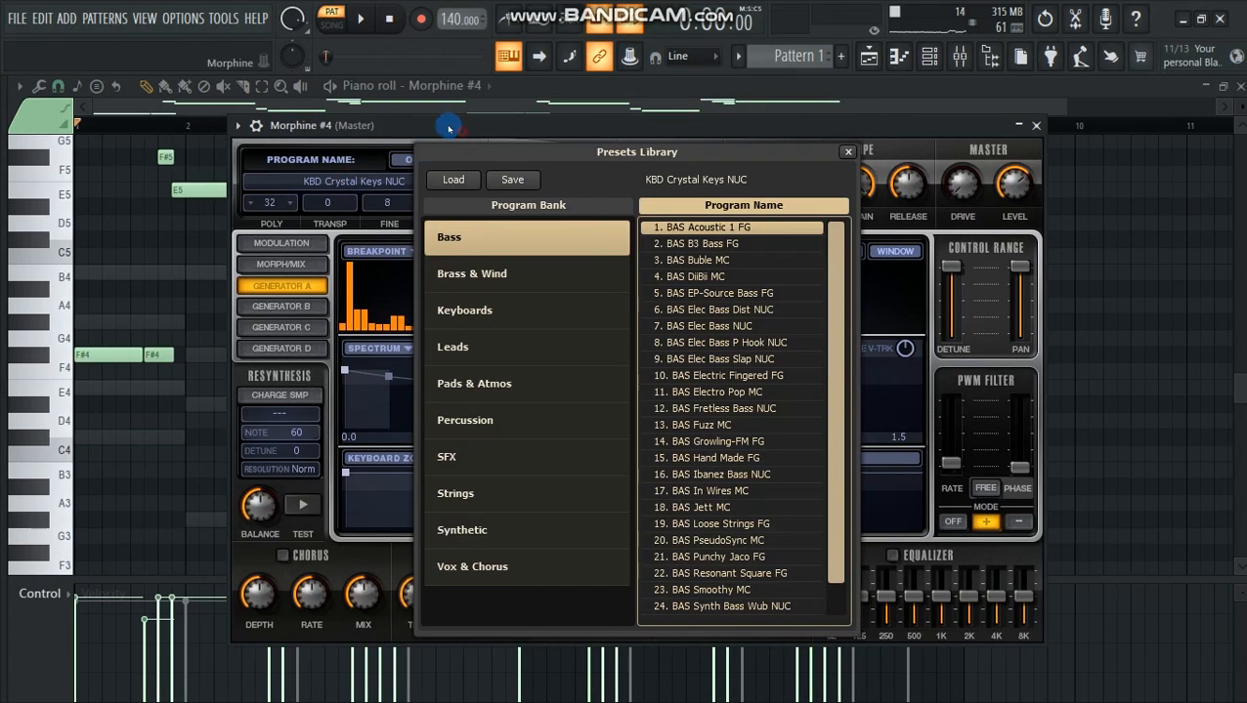
drag(448, 128, 411, 115)
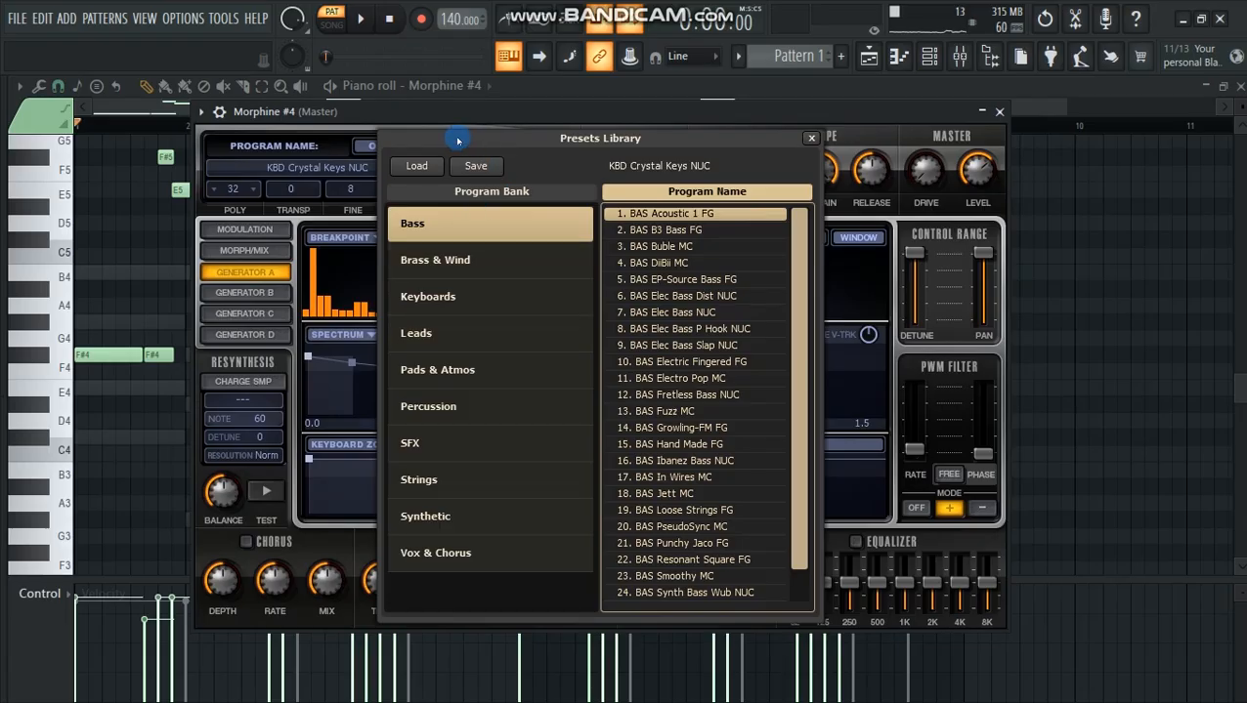
click(435, 260)
key(space)
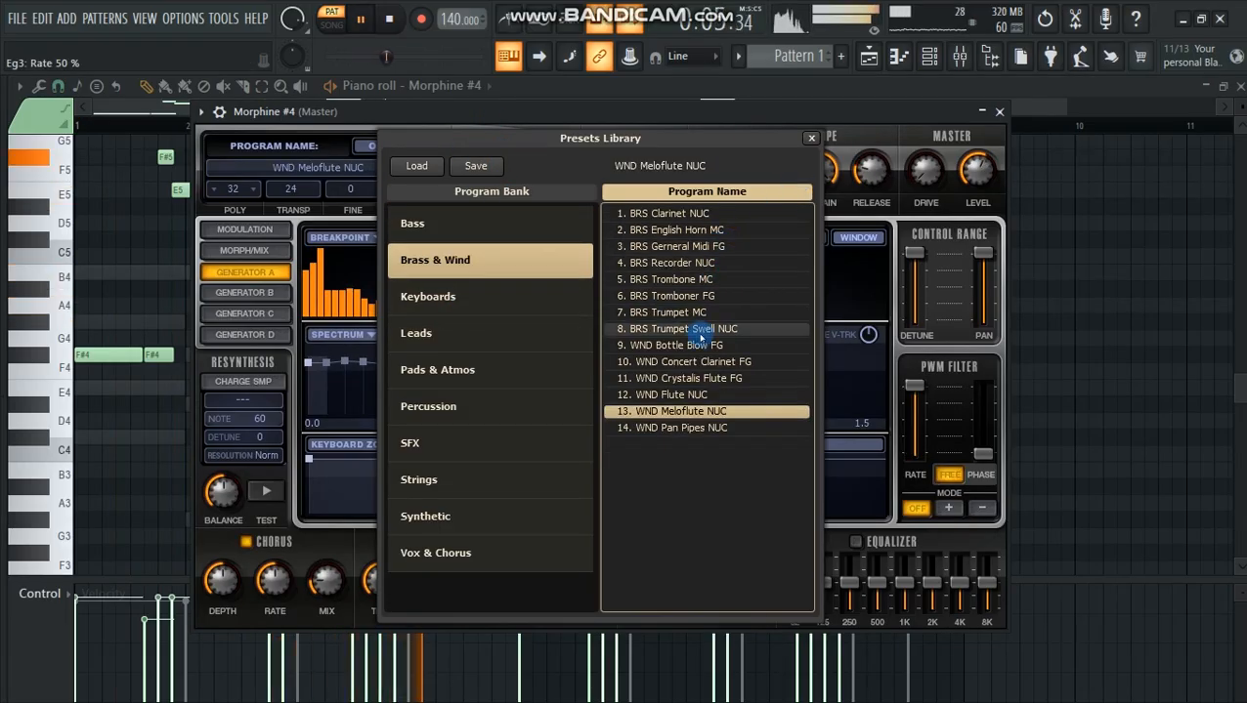
key(space)
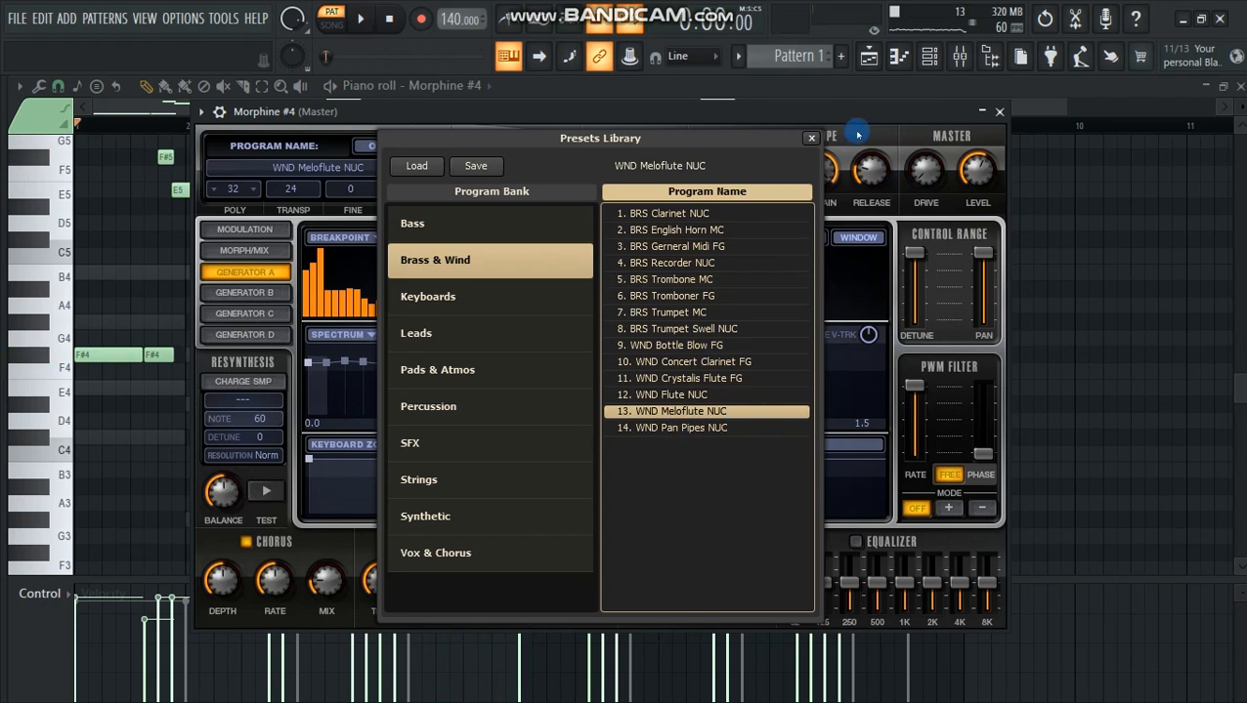
click(998, 112)
- Unmute the four 808 drum channels and add an 808 Clap hit on step 9
click(657, 308)
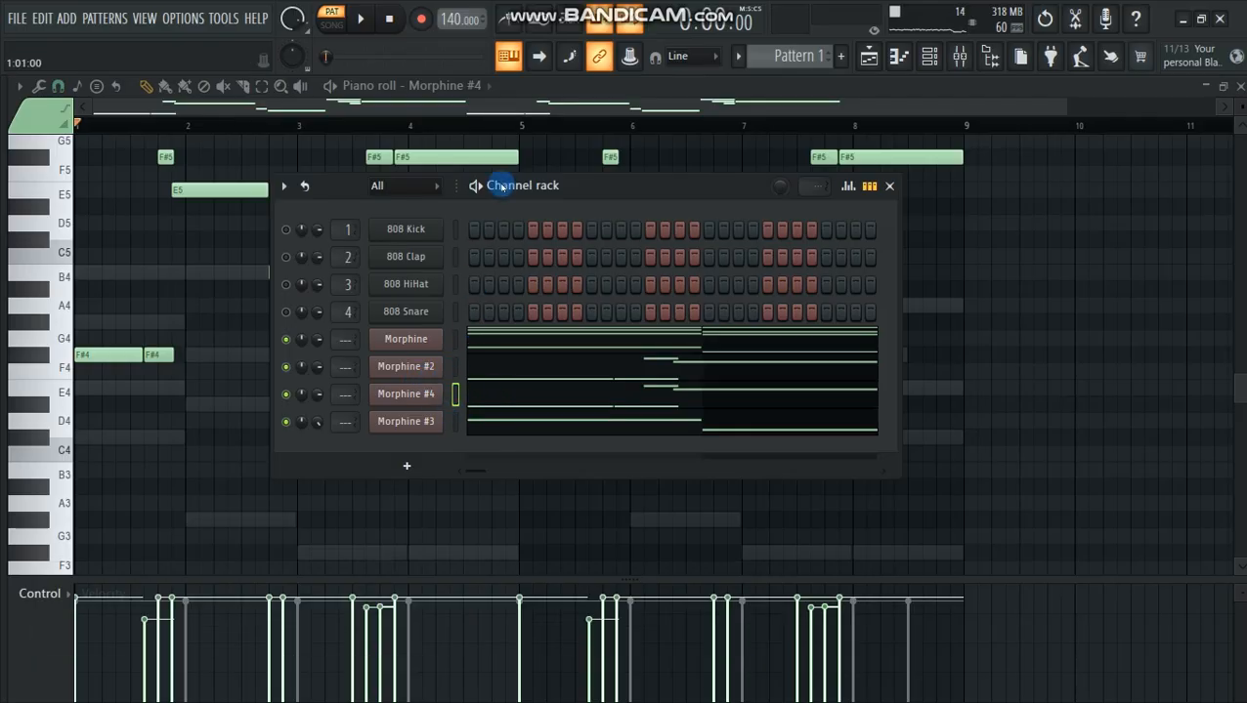
drag(488, 184, 419, 190)
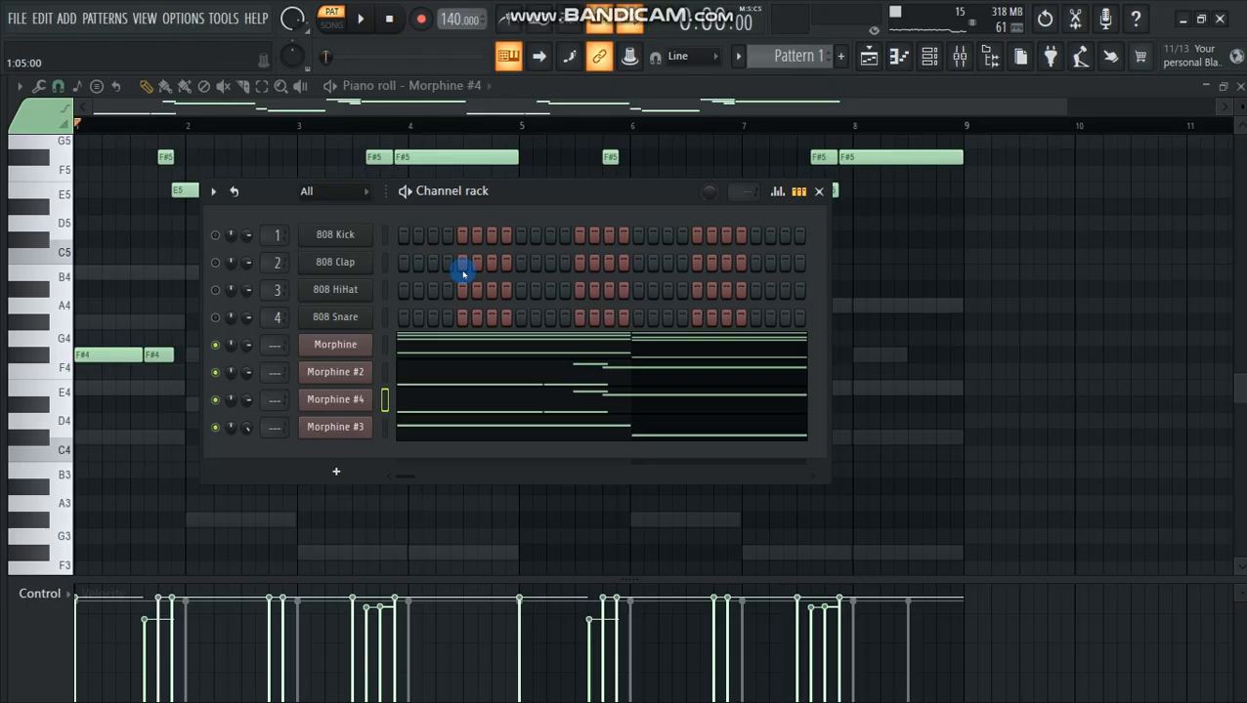
click(520, 272)
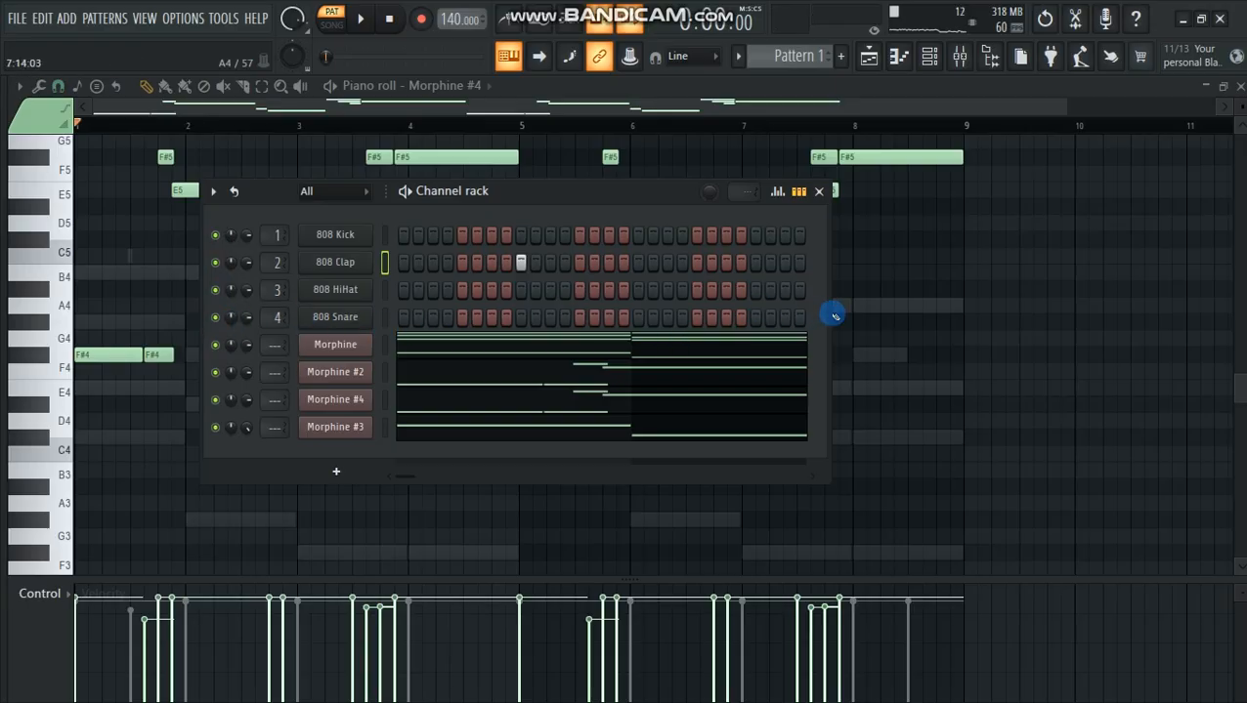
- Widen the Channel rack across the workspace so that more than four bars of steps are in view
drag(831, 312, 1073, 290)
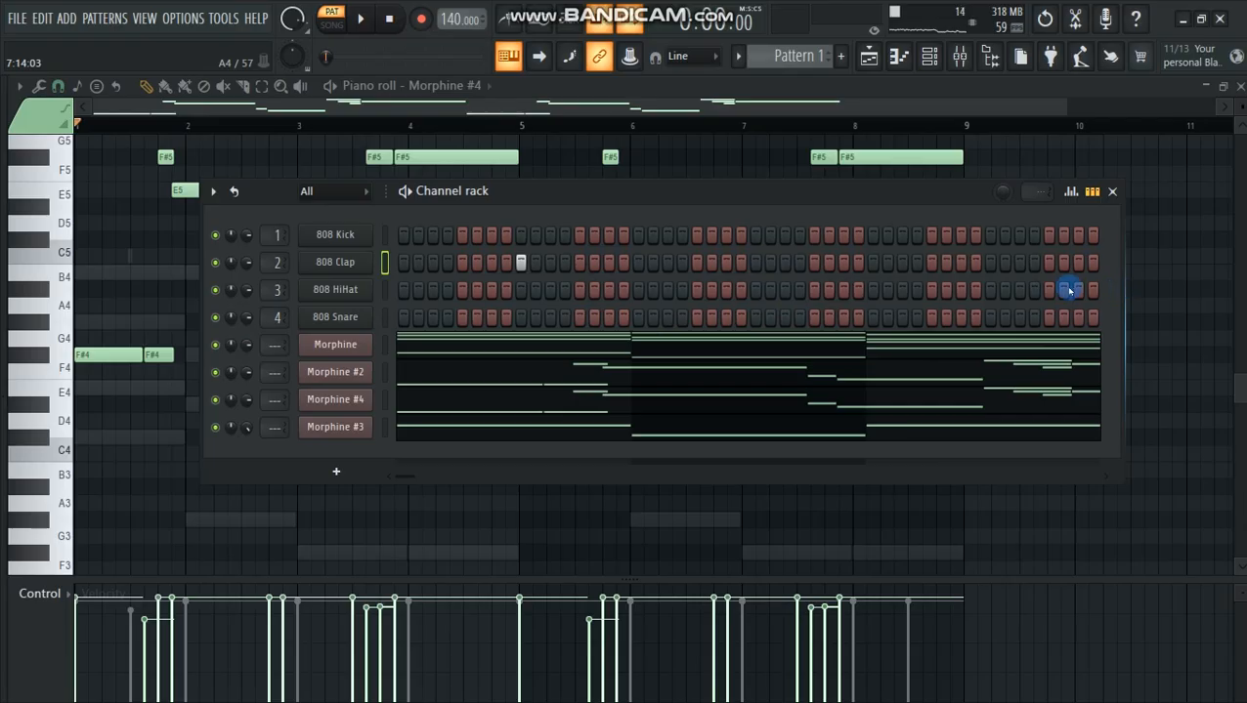
drag(564, 192, 386, 194)
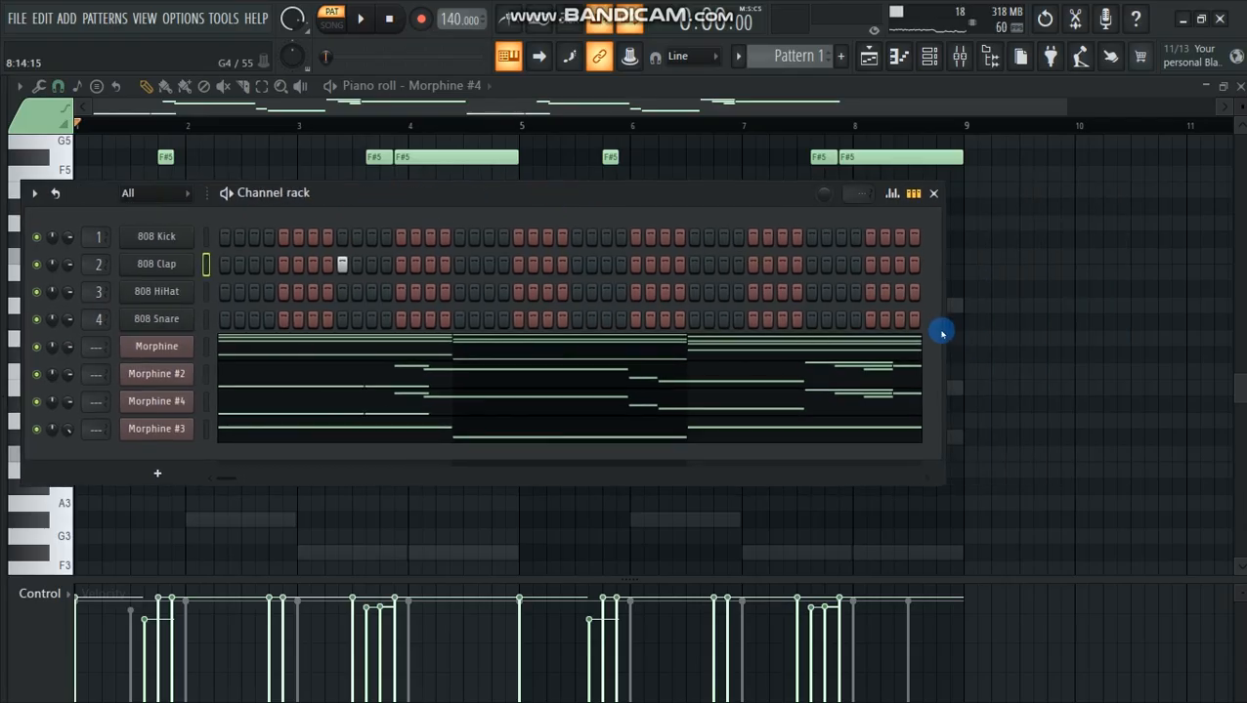
drag(1059, 348, 1239, 344)
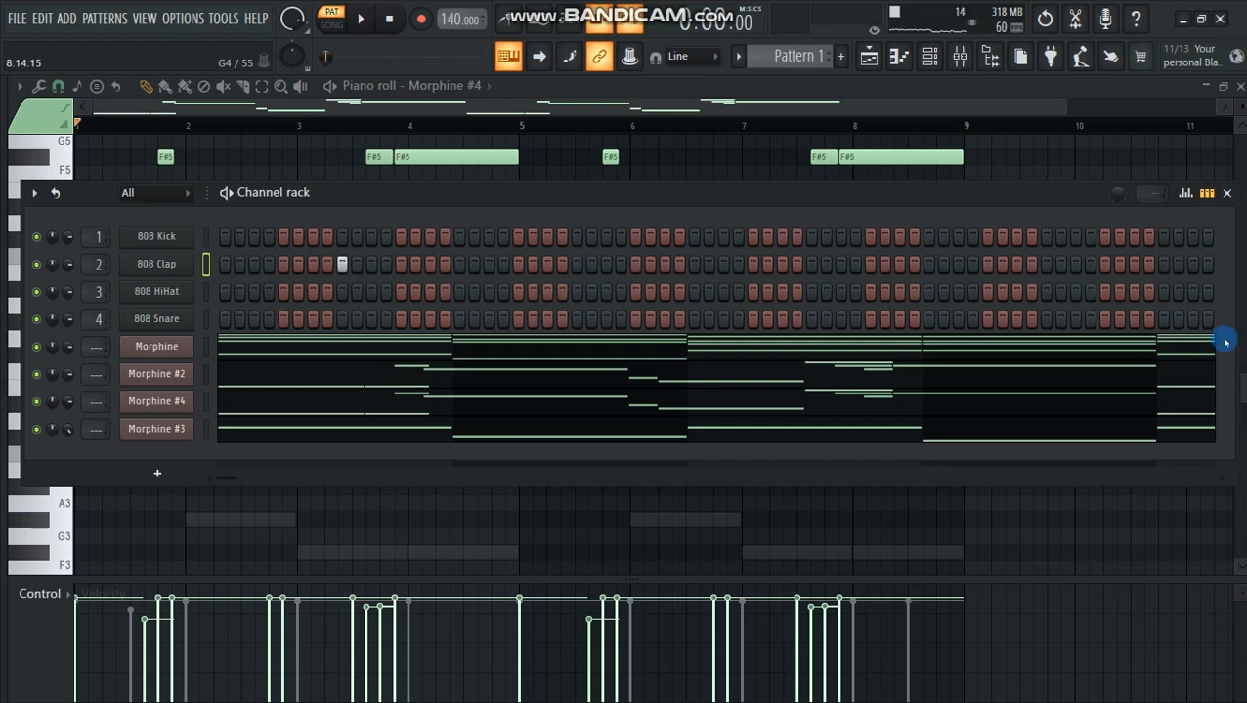
drag(824, 196, 657, 191)
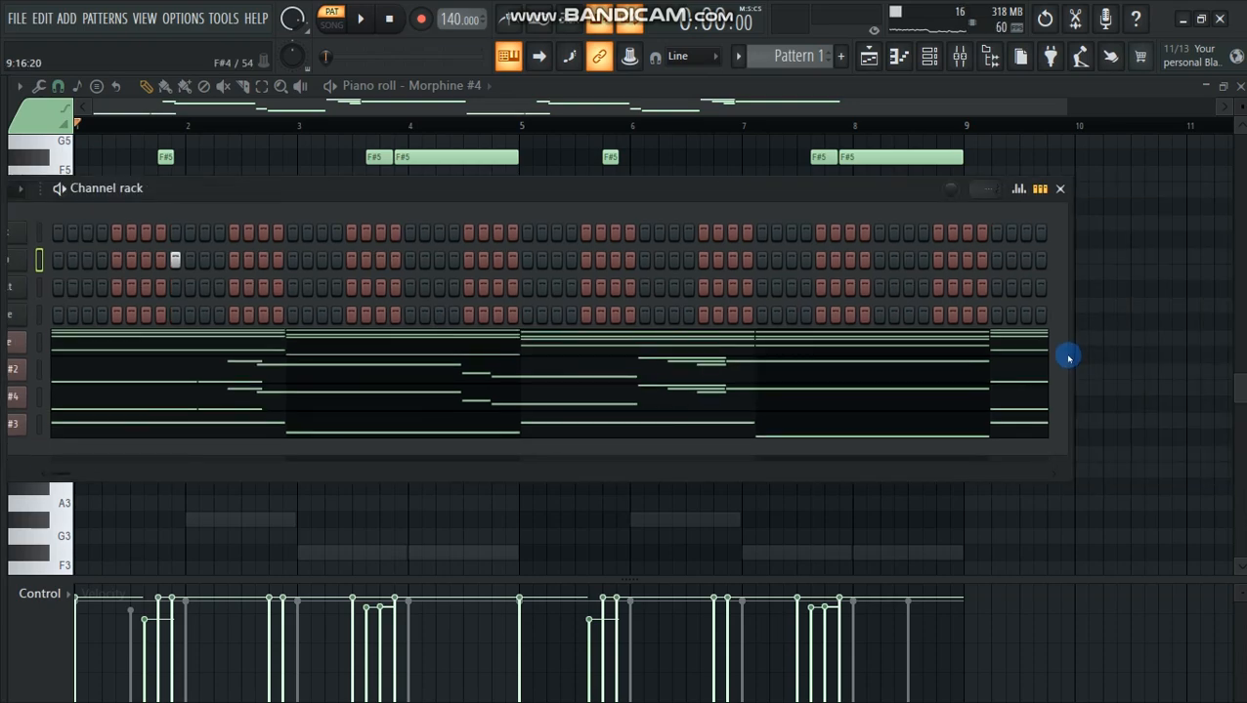
drag(1072, 359, 1030, 361)
drag(522, 188, 605, 186)
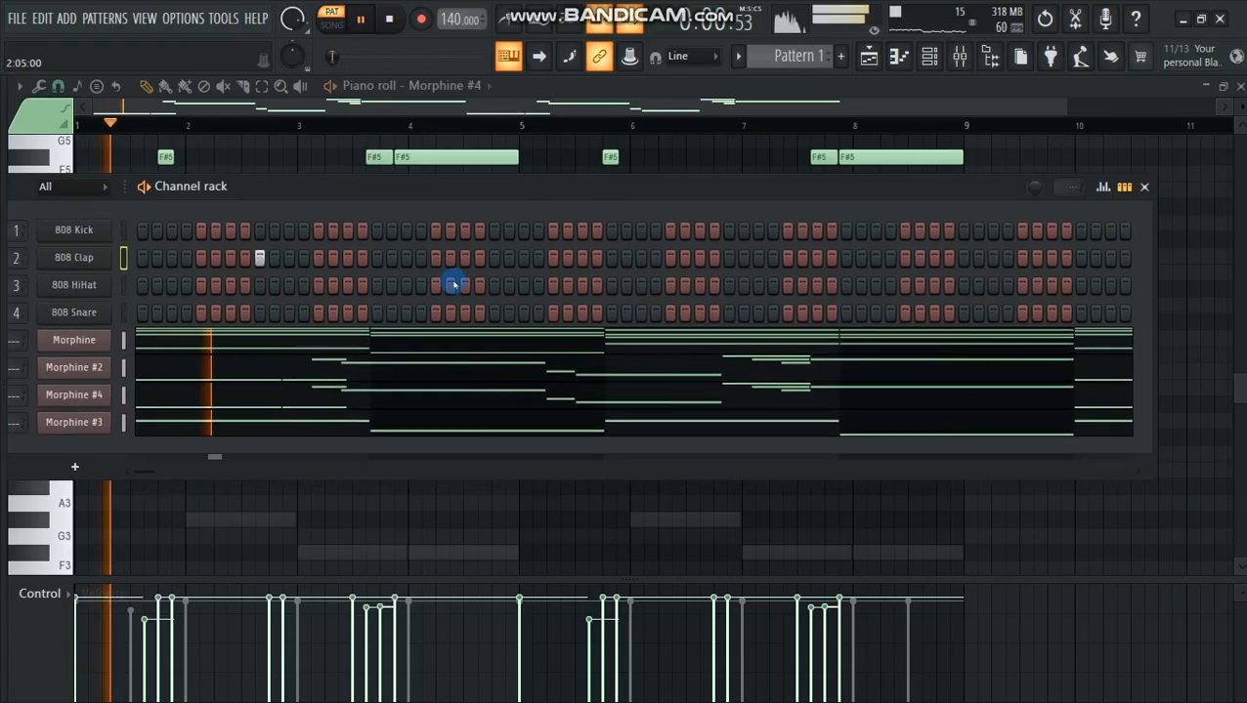
- Shift the Channel rack to reveal the channel controls and add 808 Clap hits on steps 25 and 41
key(space)
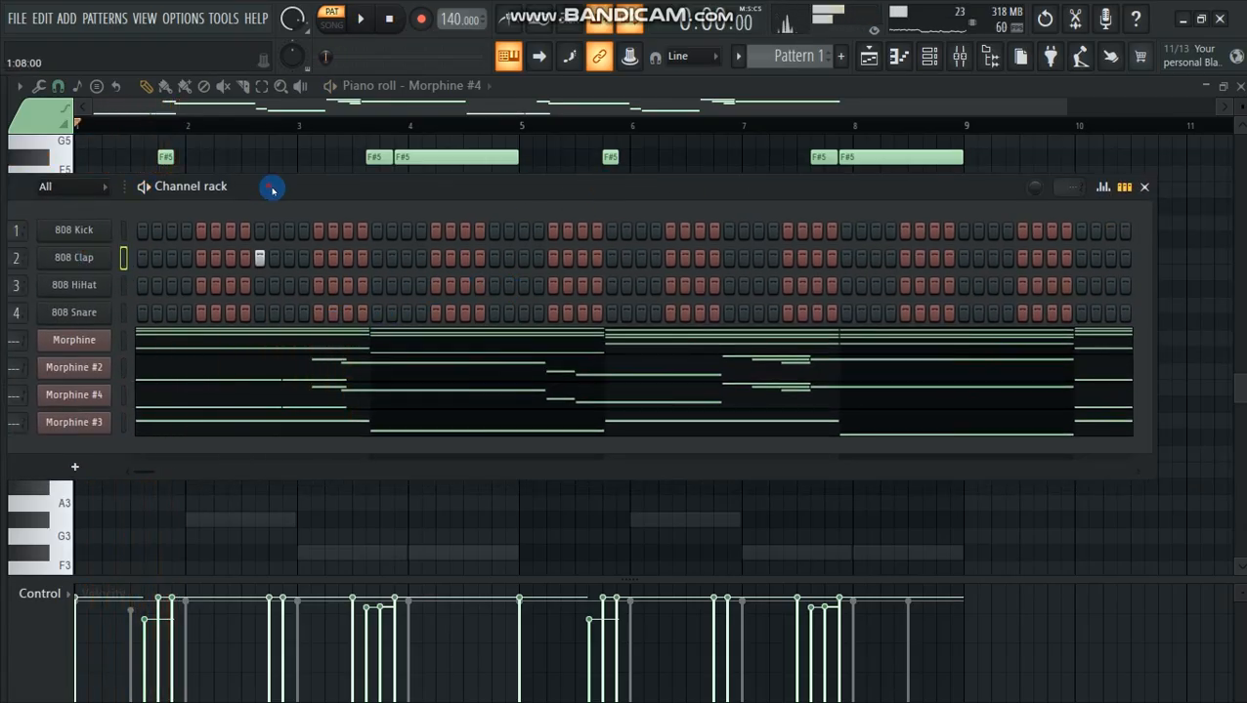
drag(270, 186, 364, 188)
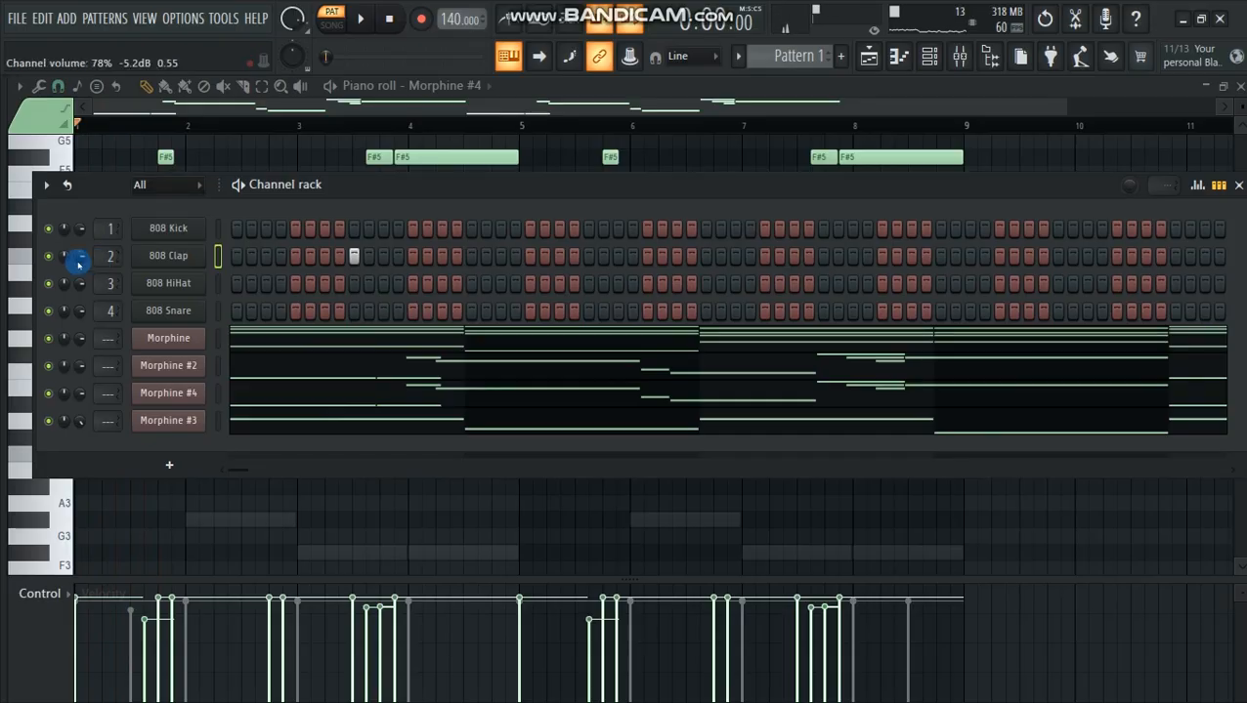
key(space)
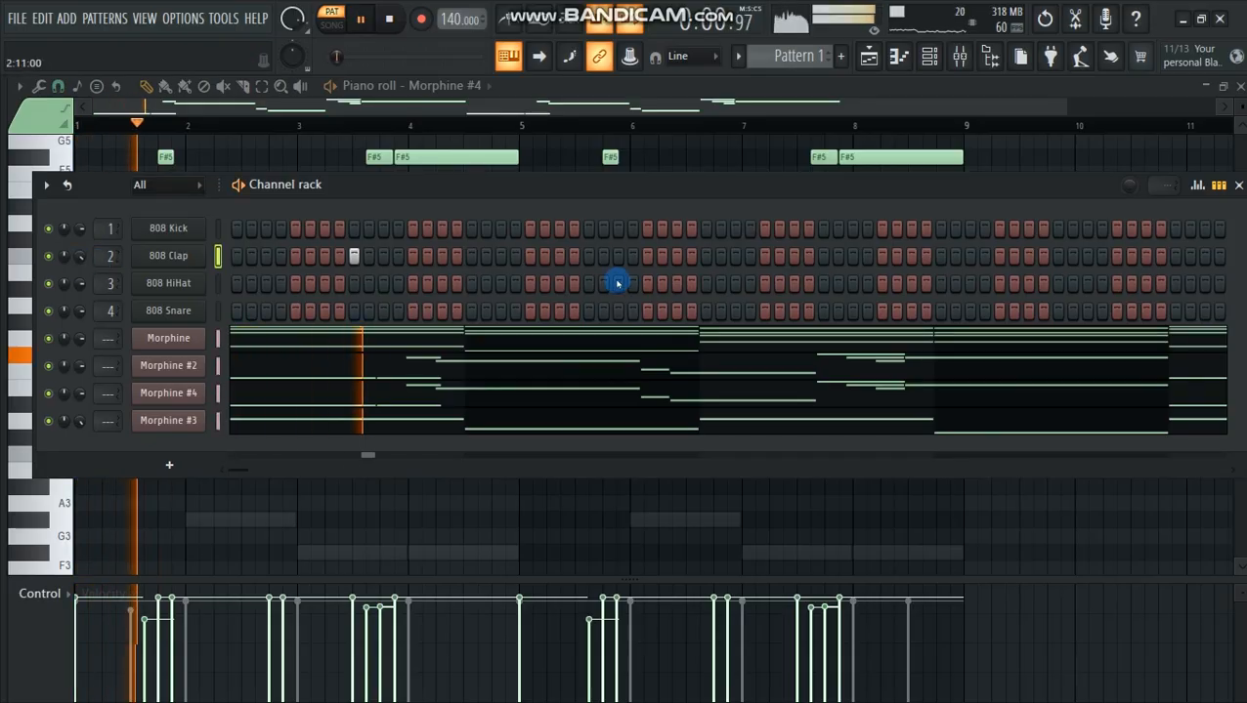
click(589, 256)
click(823, 256)
key(space)
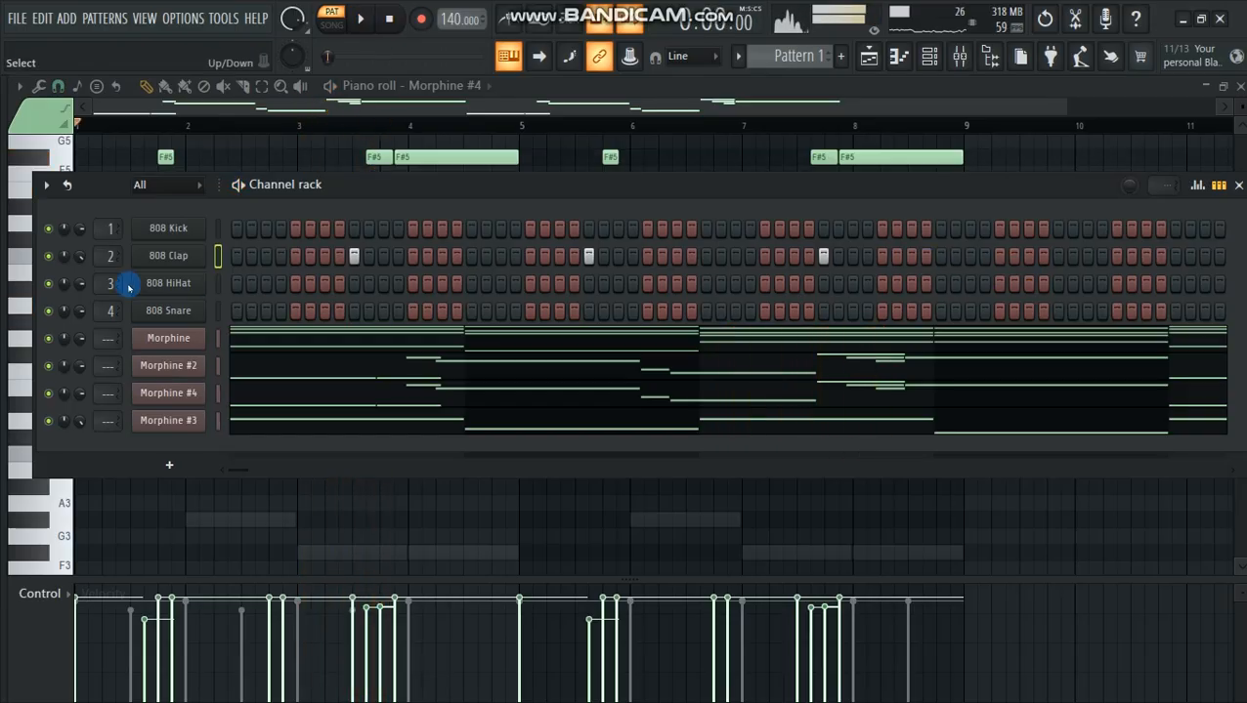
- In the 808 Clap piano roll, duplicate the first two bars of hits three times to fill eight bars and play them
right_click(200, 256)
click(243, 255)
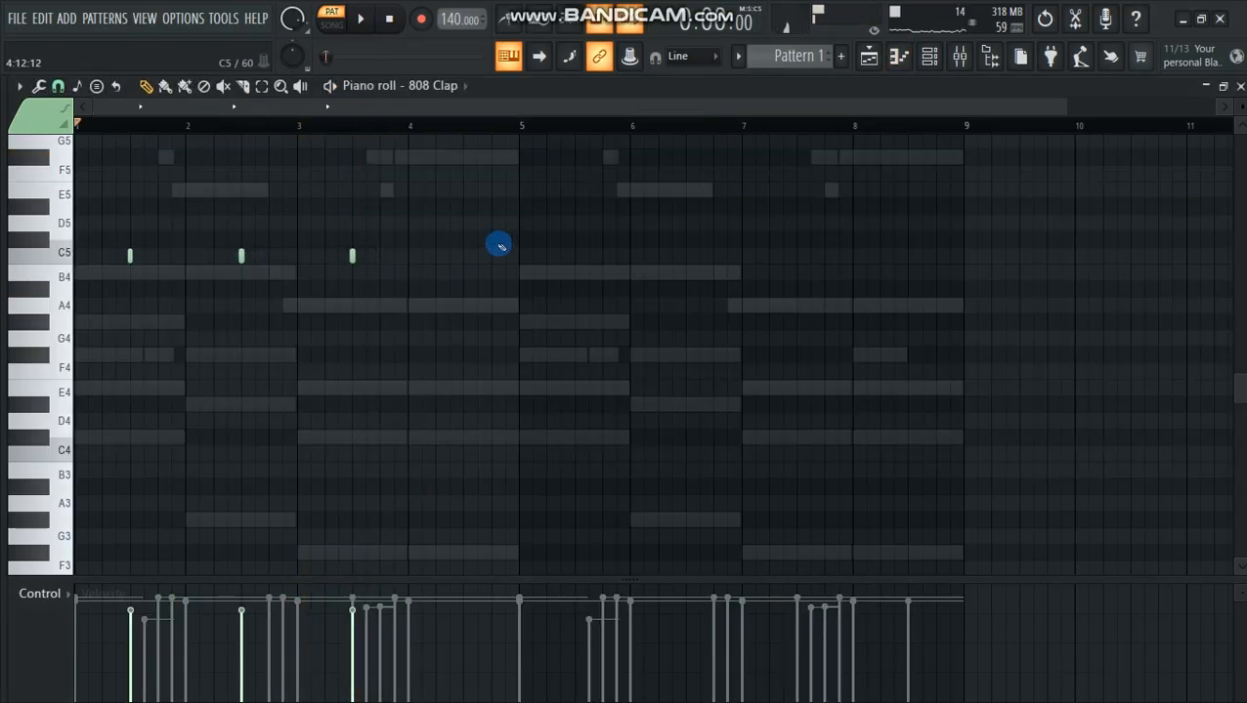
scroll(445, 225, up, 2)
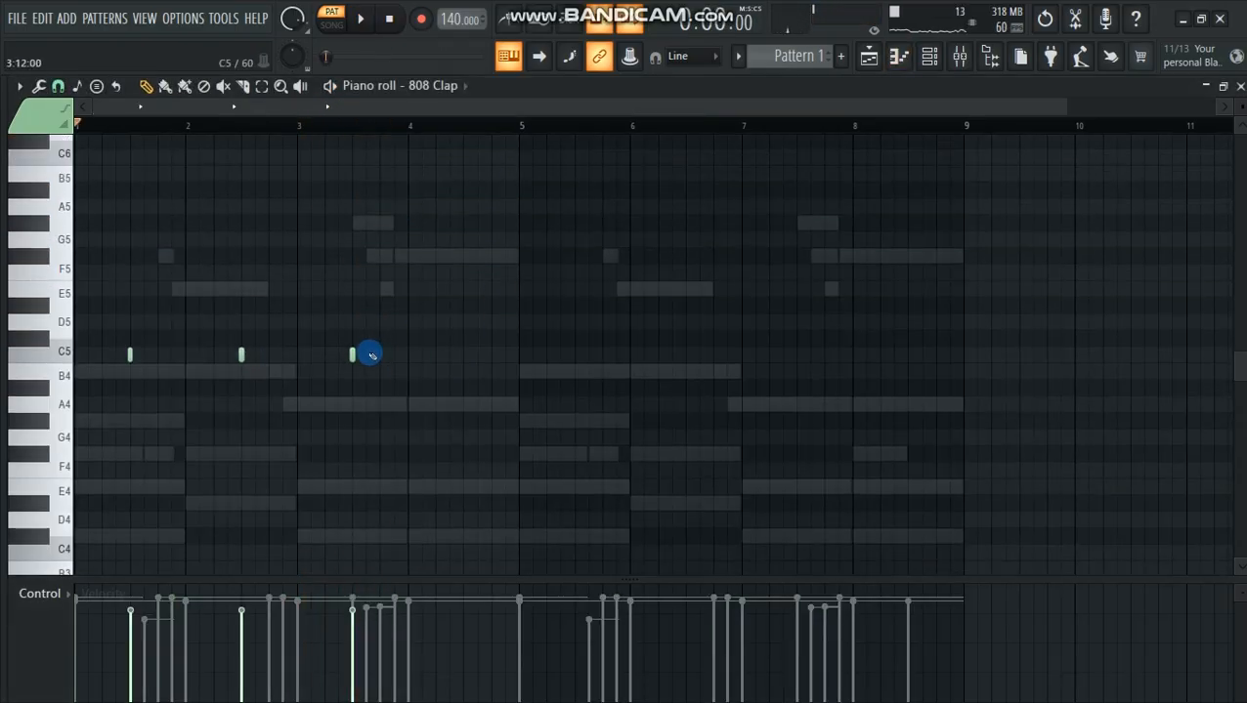
drag(299, 133, 3, 176)
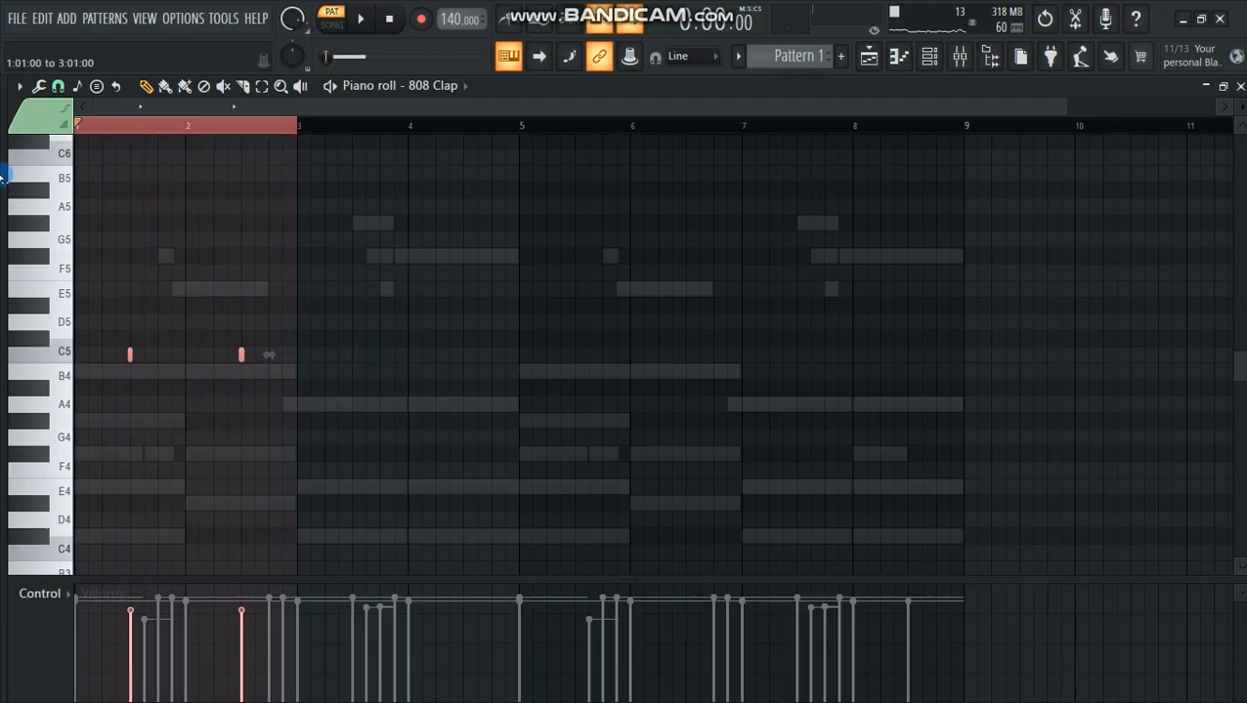
key(ctrl+b)
key(ctrl+b)
key(ctrl+b)
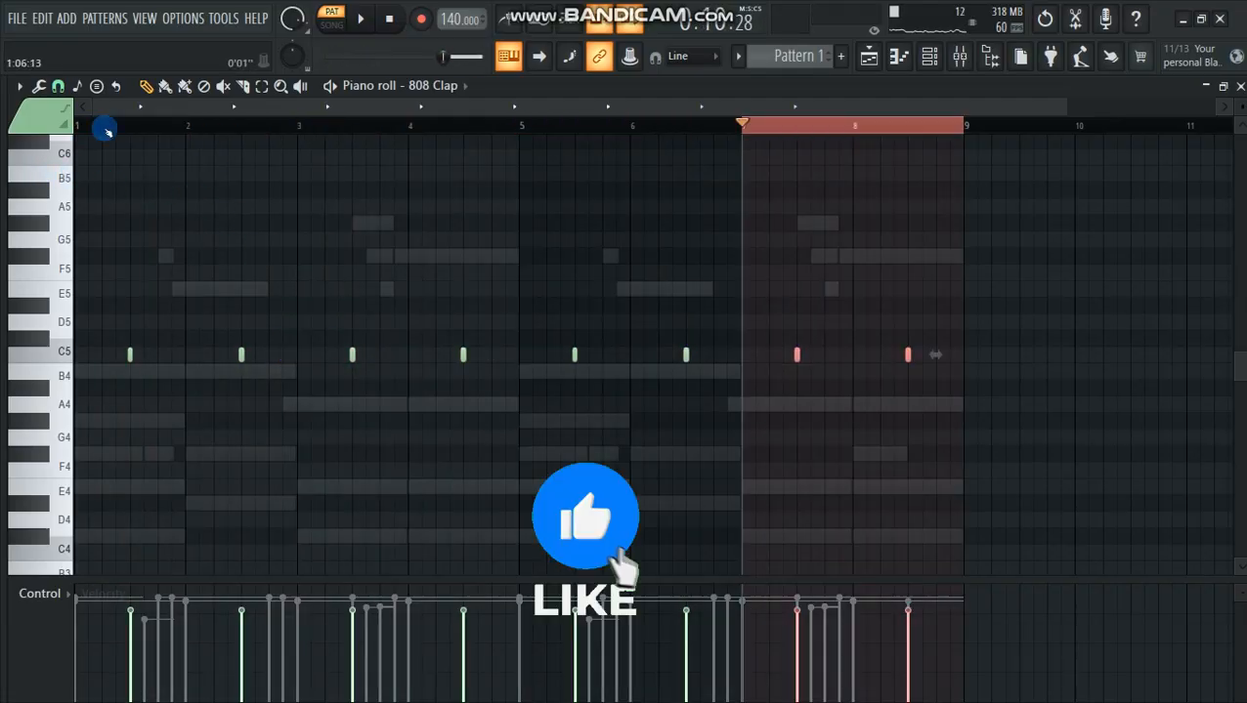
click(81, 124)
key(space)
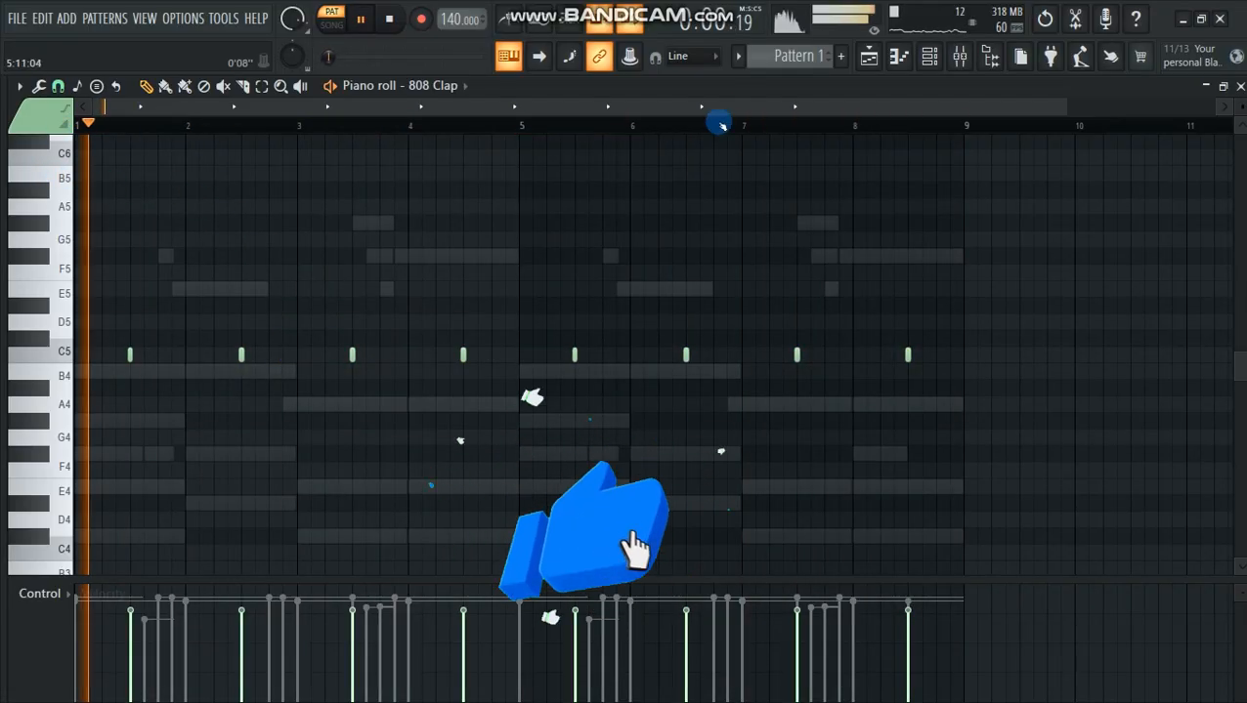
- Bring back the Channel rack, fill the 808 HiHat channel on each 2 steps, and audition the pattern
click(925, 61)
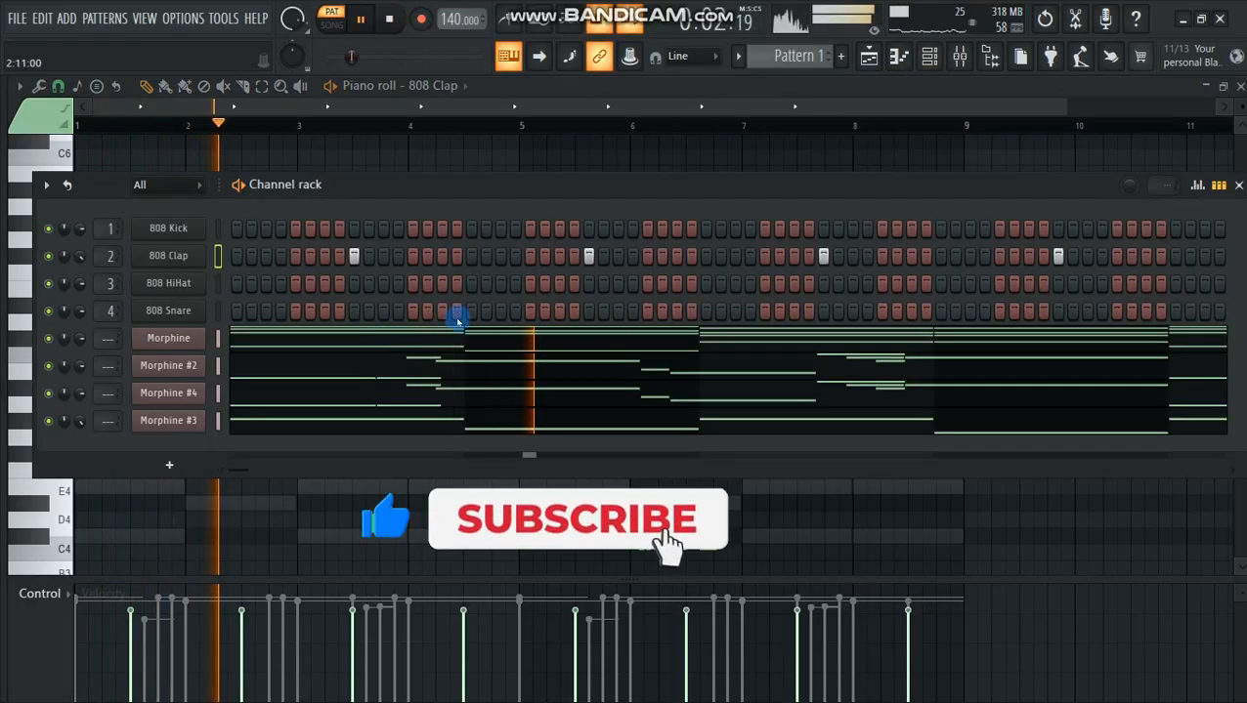
drag(451, 195, 543, 165)
key(space)
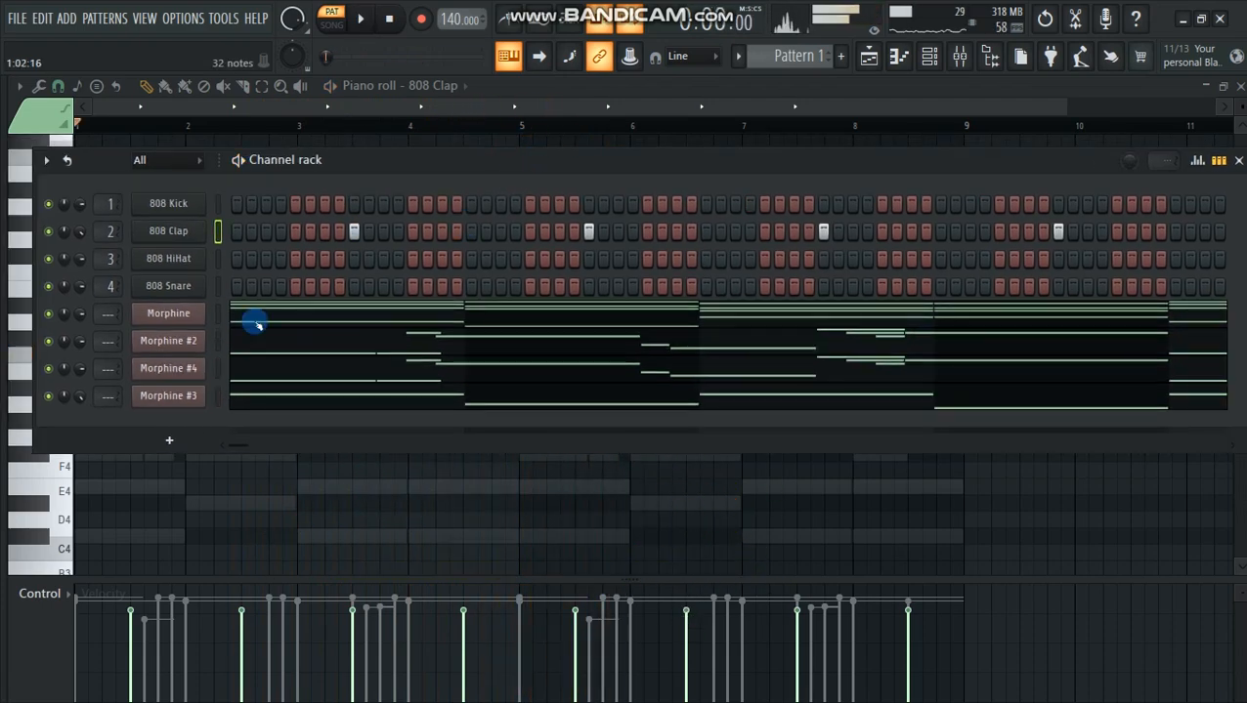
right_click(180, 266)
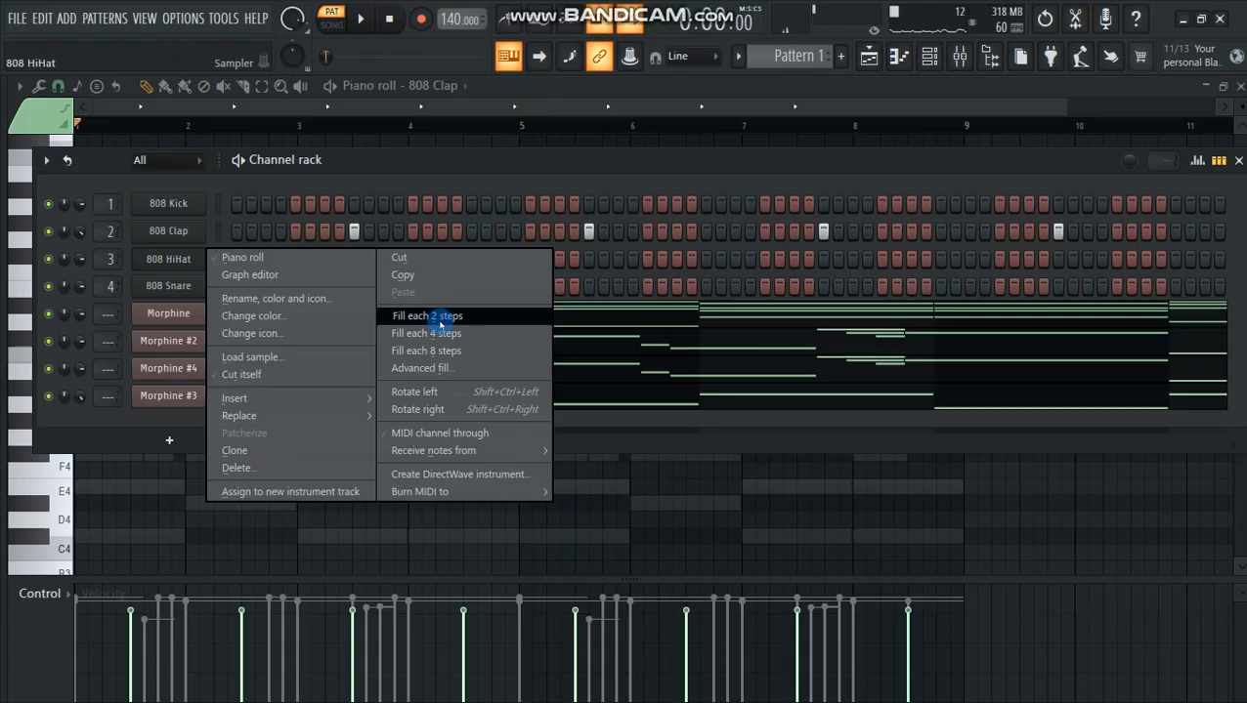
click(450, 315)
key(space)
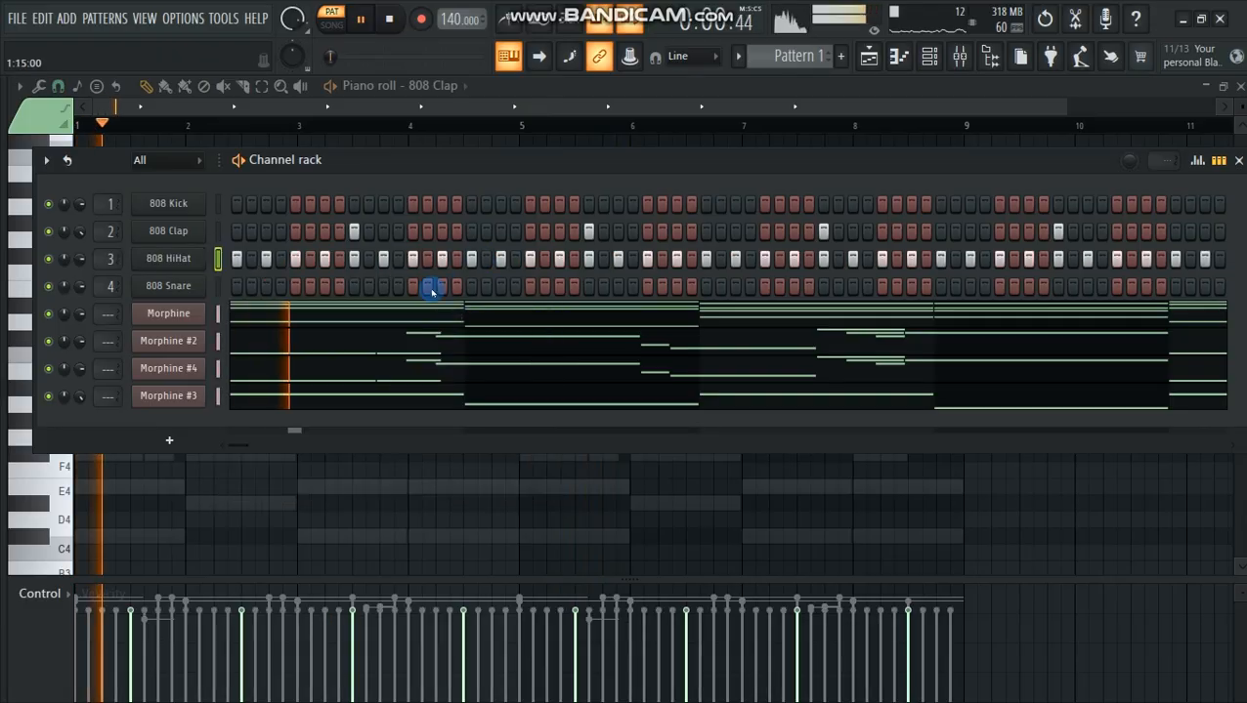
- Normalize the 808 HiHat sample in its sampler settings
click(166, 266)
click(386, 456)
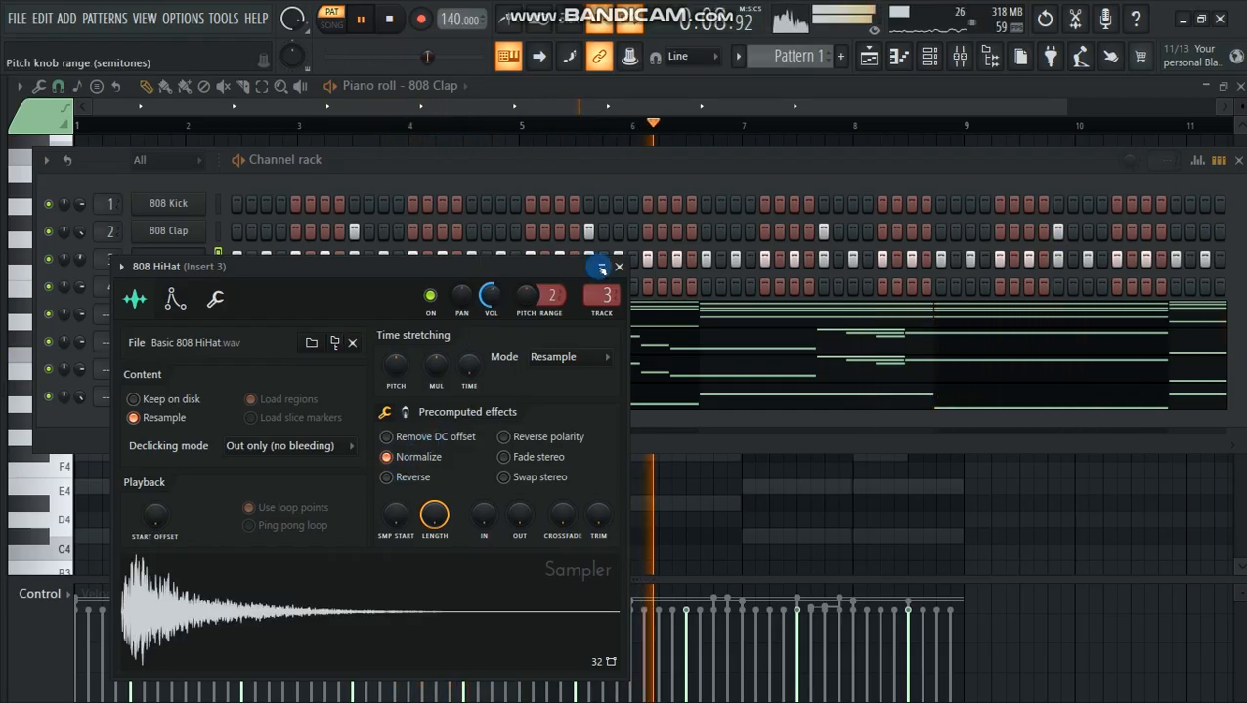
click(180, 260)
- In the 808 HiHat piano roll, stretch the note on bar 2's third beat over four steps, chop it into four, and audition
right_click(181, 260)
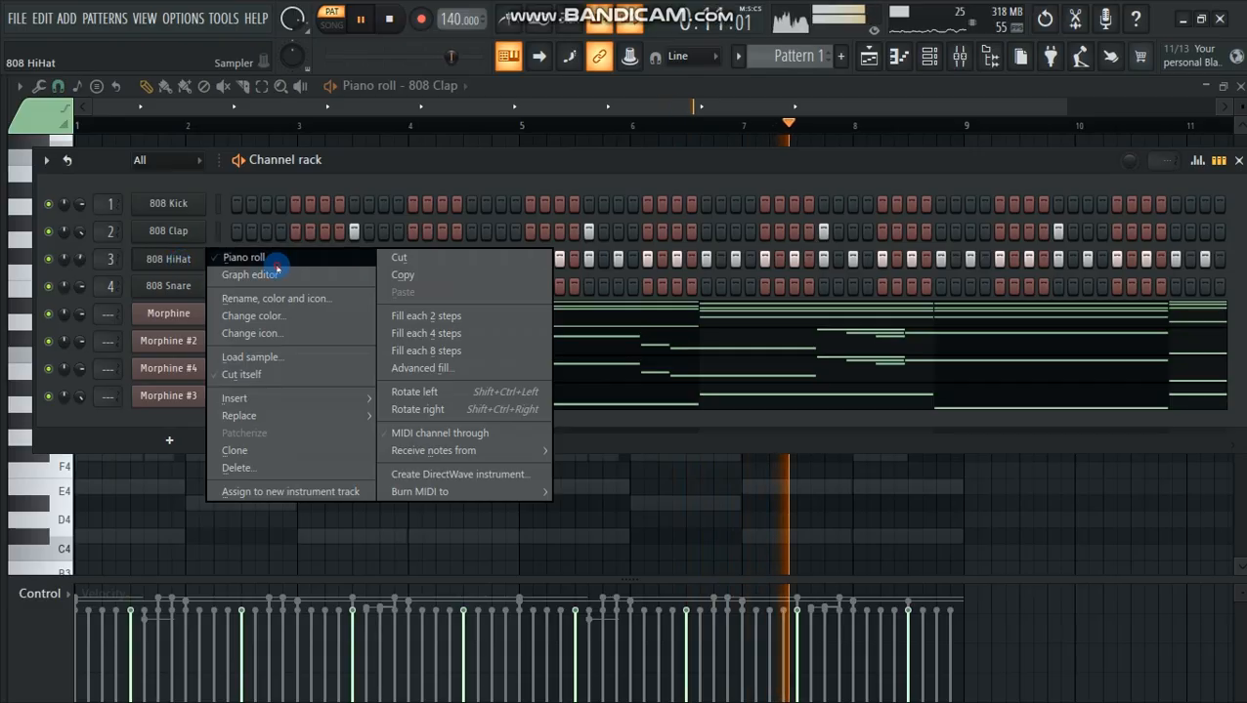
click(278, 257)
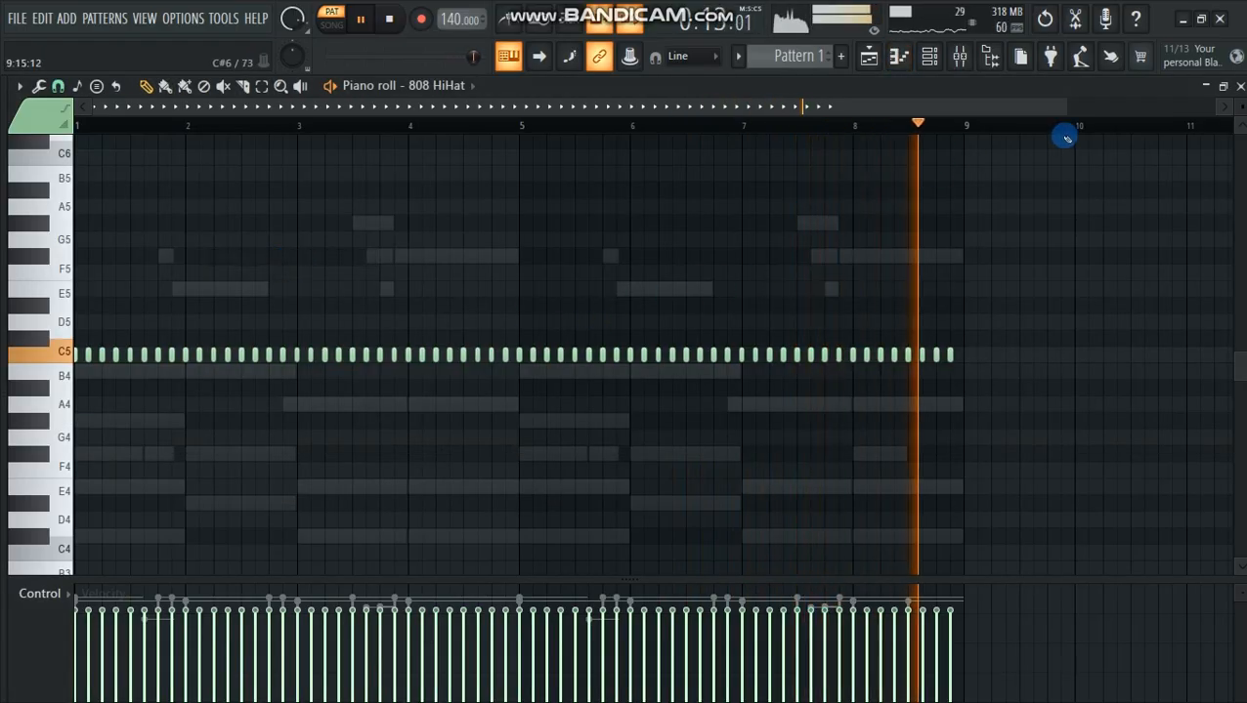
key(space)
drag(1072, 110, 502, 111)
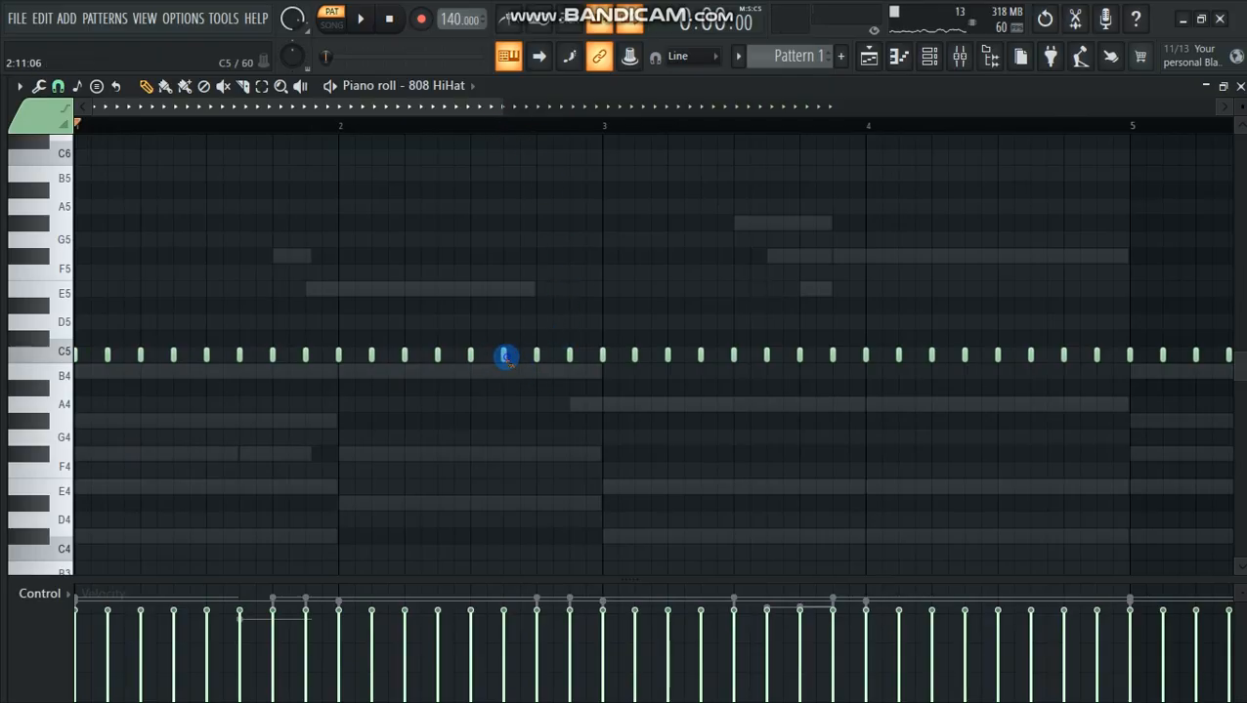
right_click(533, 355)
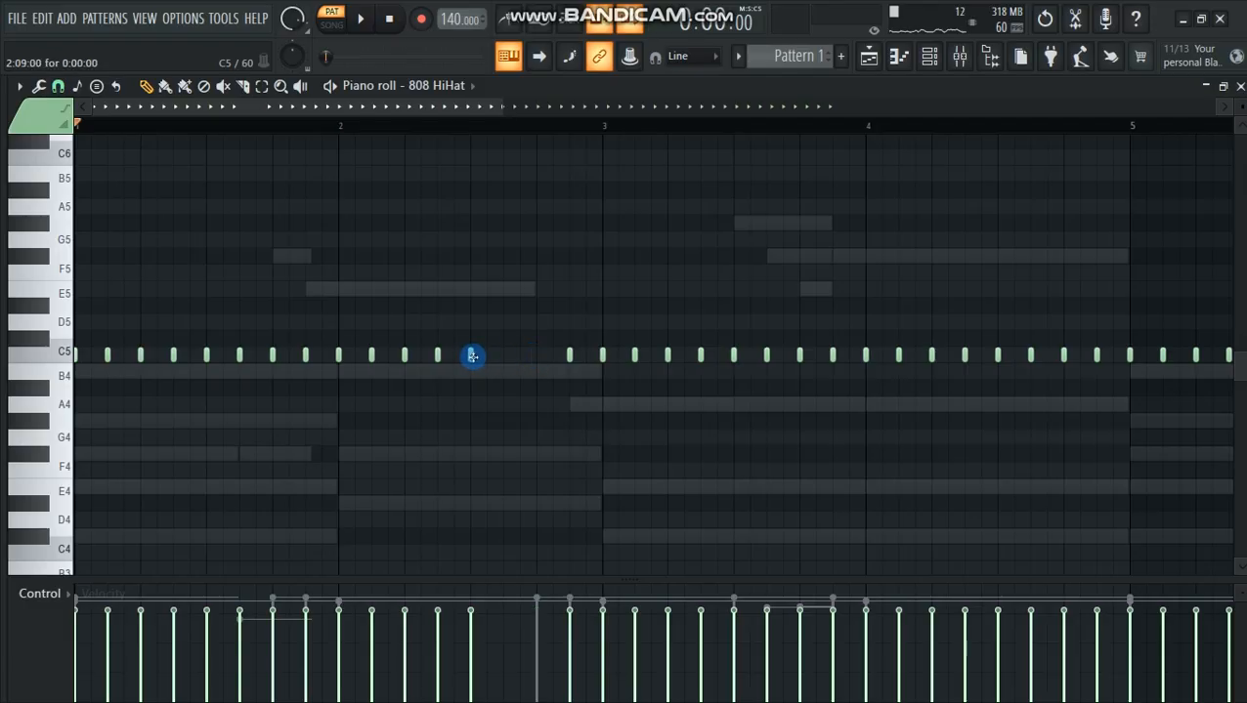
click(531, 350)
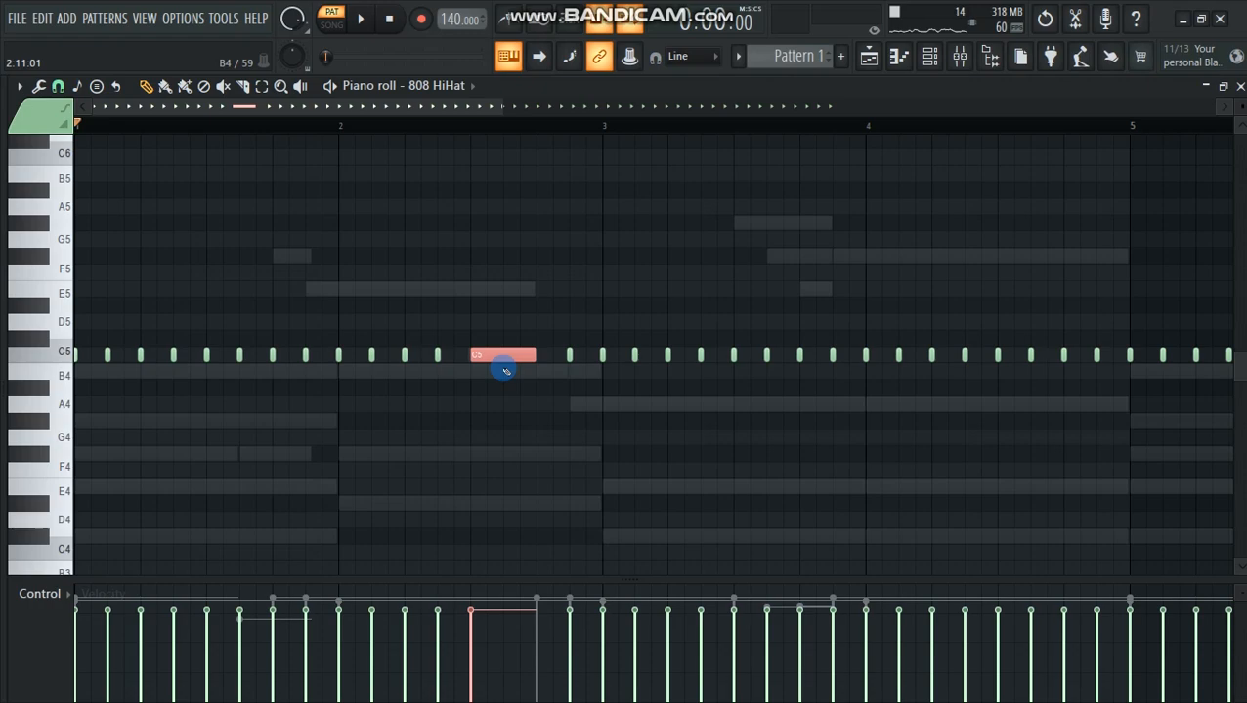
key(space)
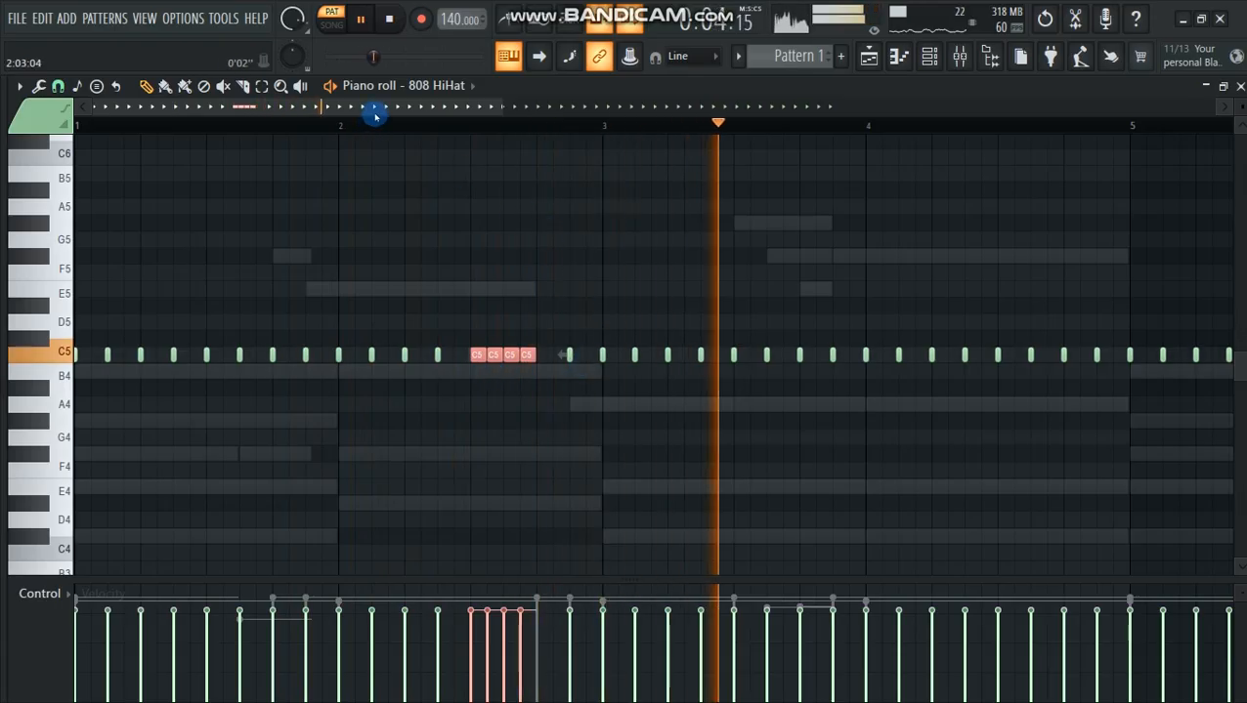
key(space)
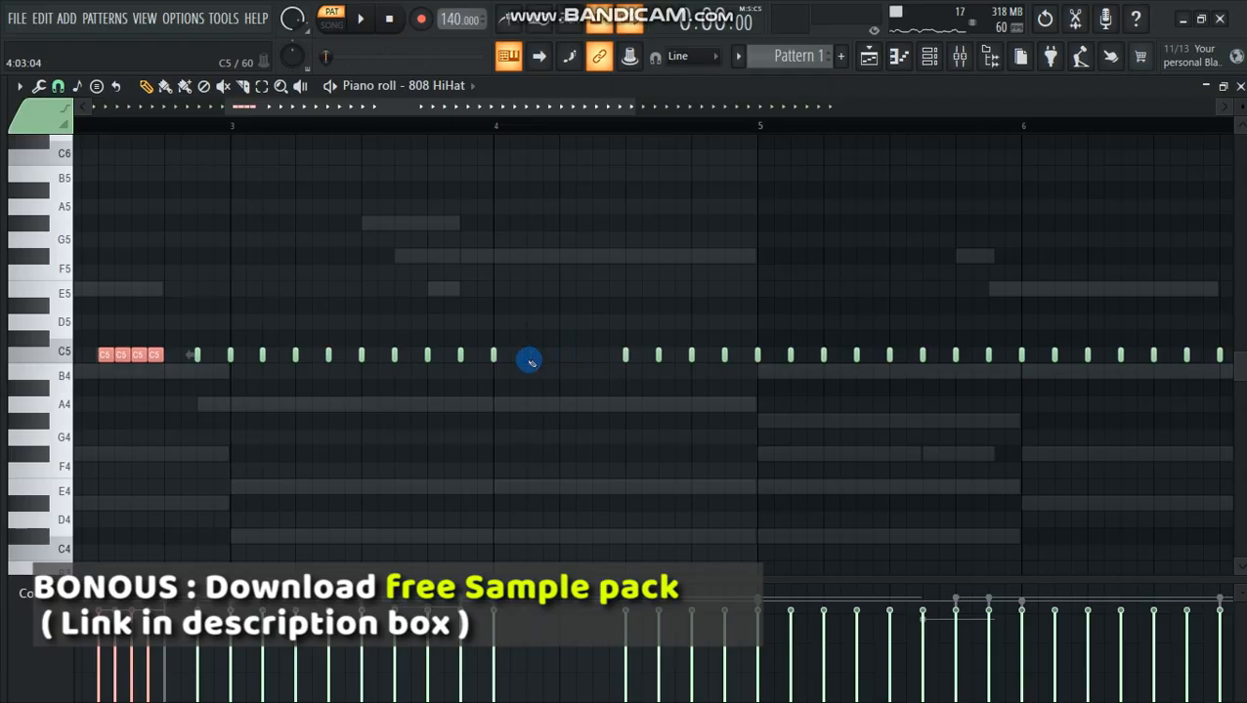
- Stretch the first hi-hat note of bar 4 over four steps, chop it with 1/6 step snap into a fast roll, and audition
click(554, 359)
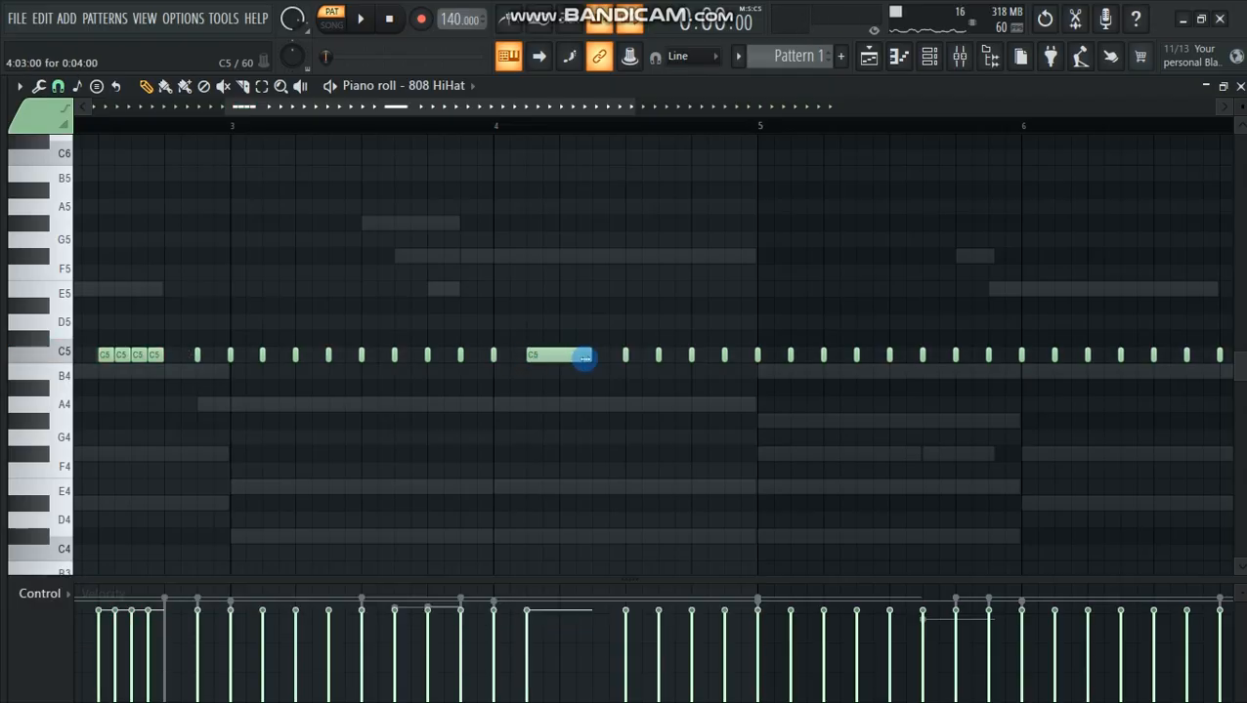
right_click(581, 359)
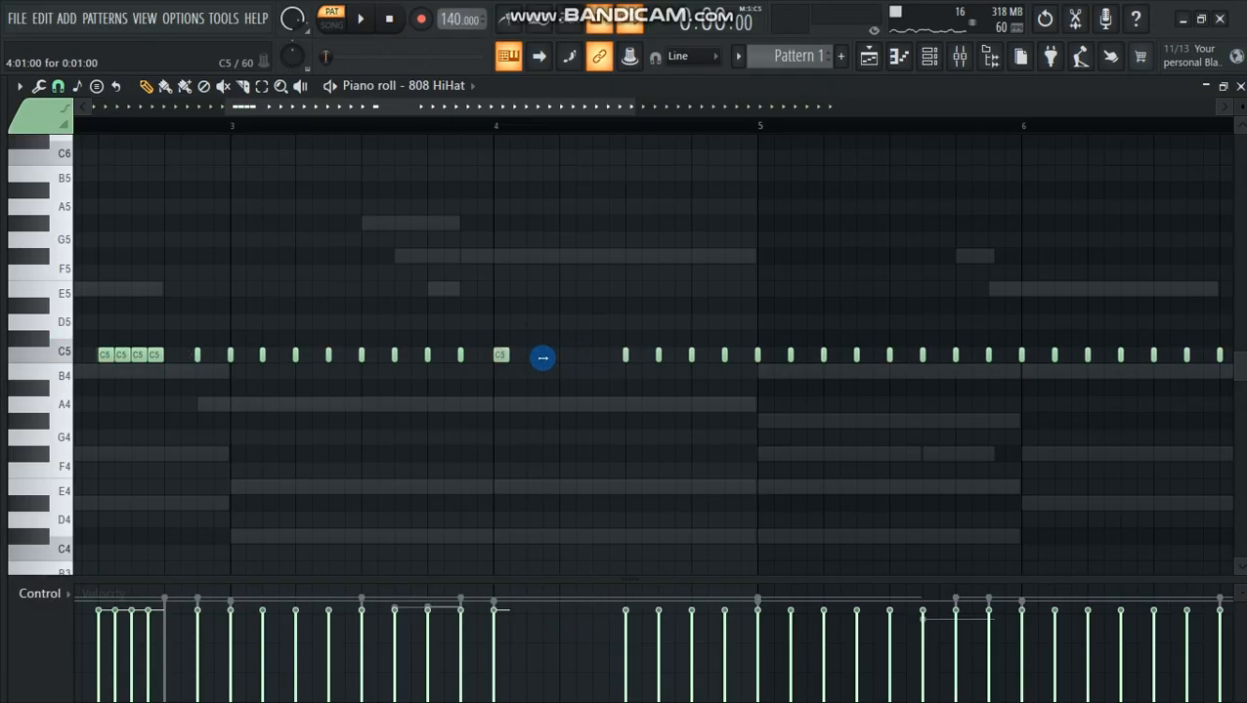
drag(534, 301, 499, 389)
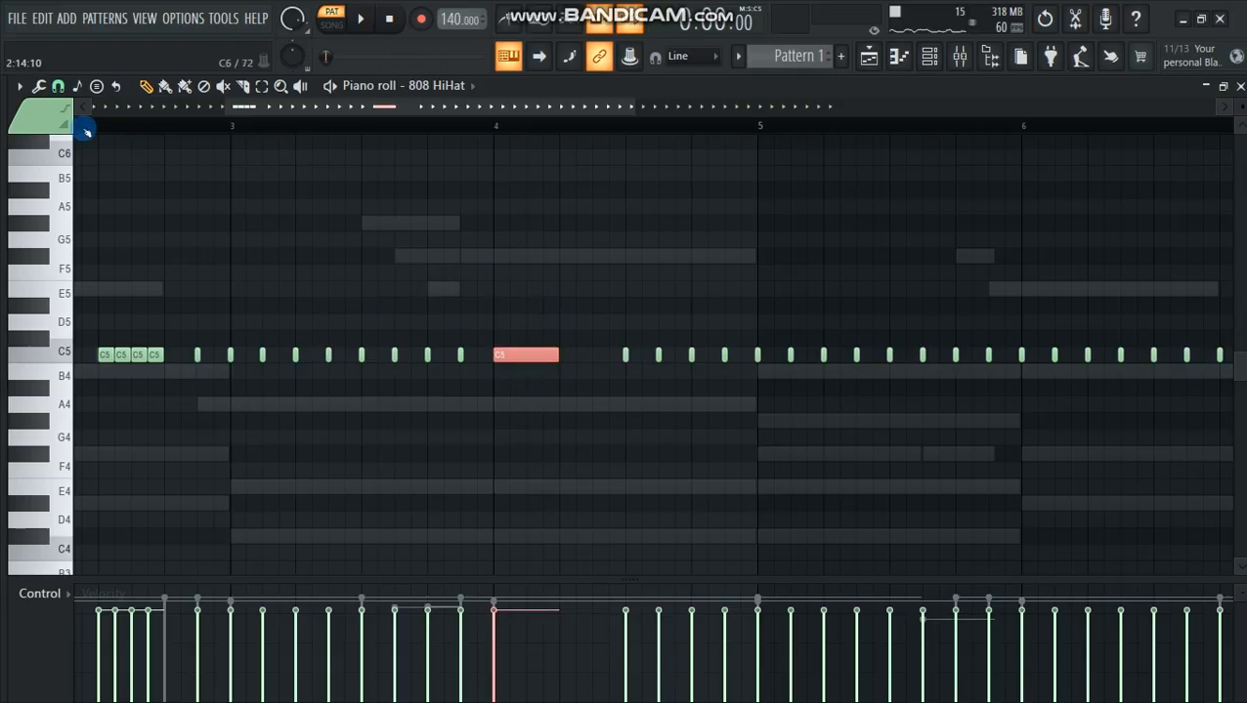
click(57, 87)
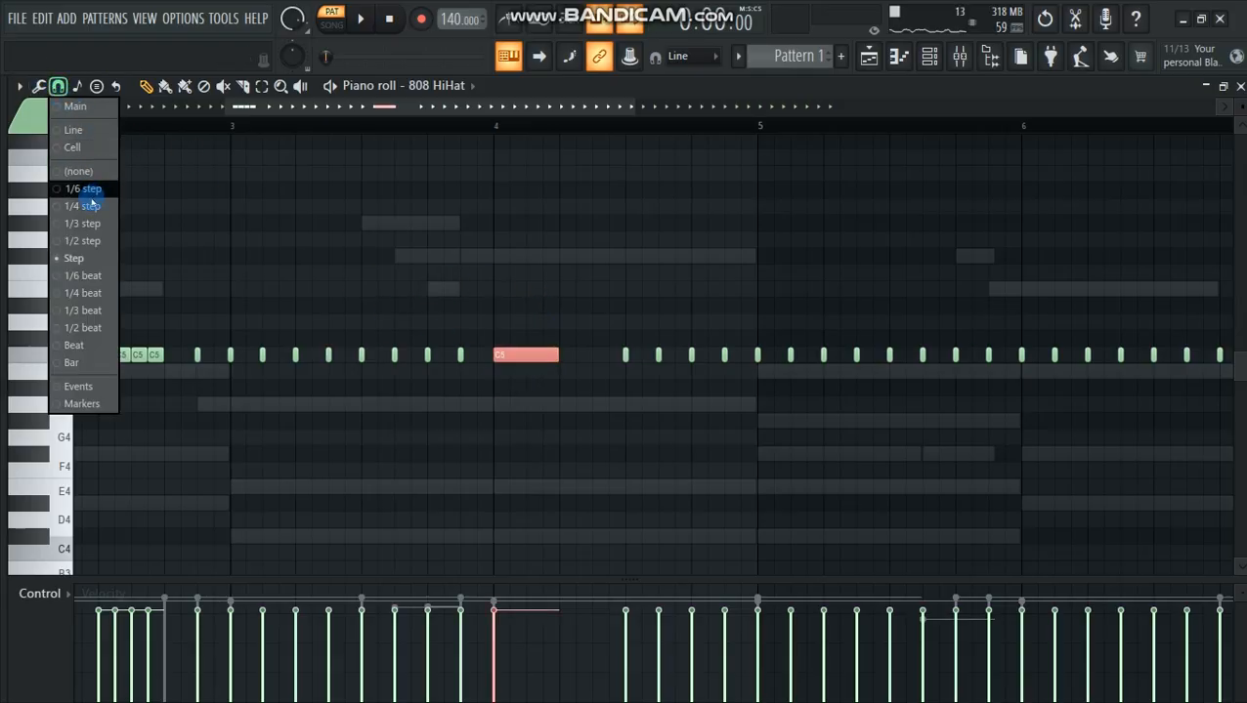
click(89, 187)
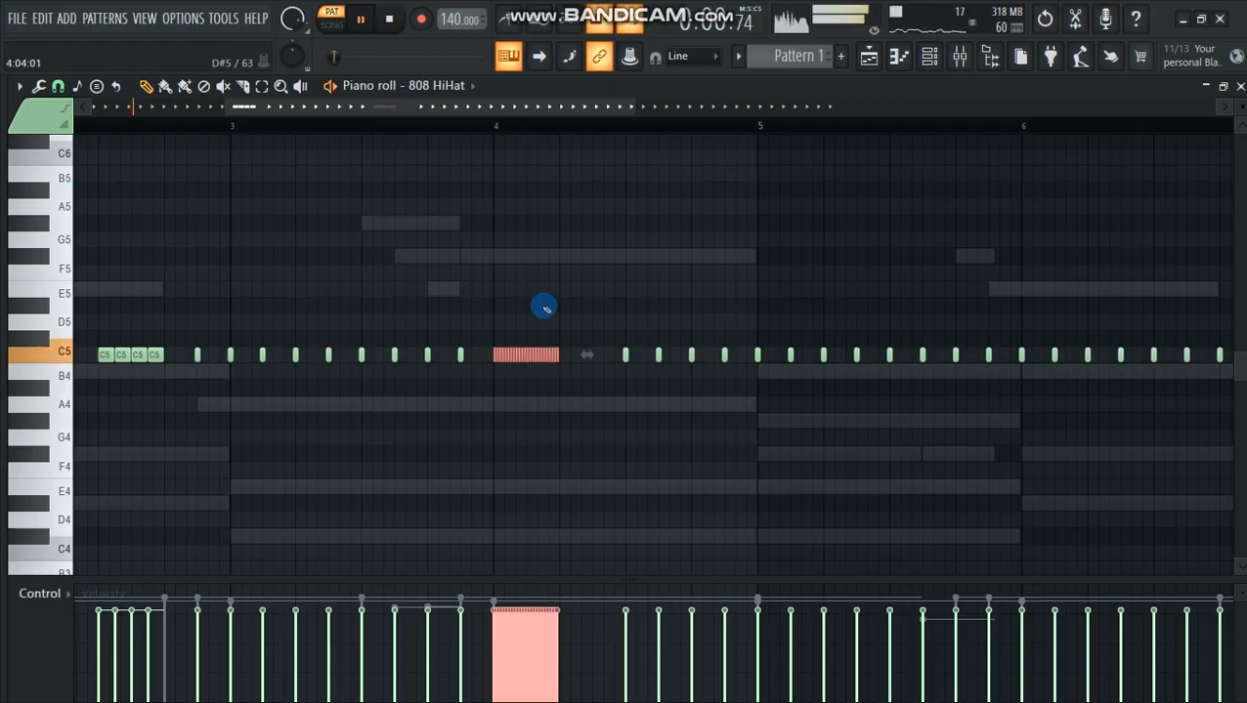
drag(225, 107, 187, 111)
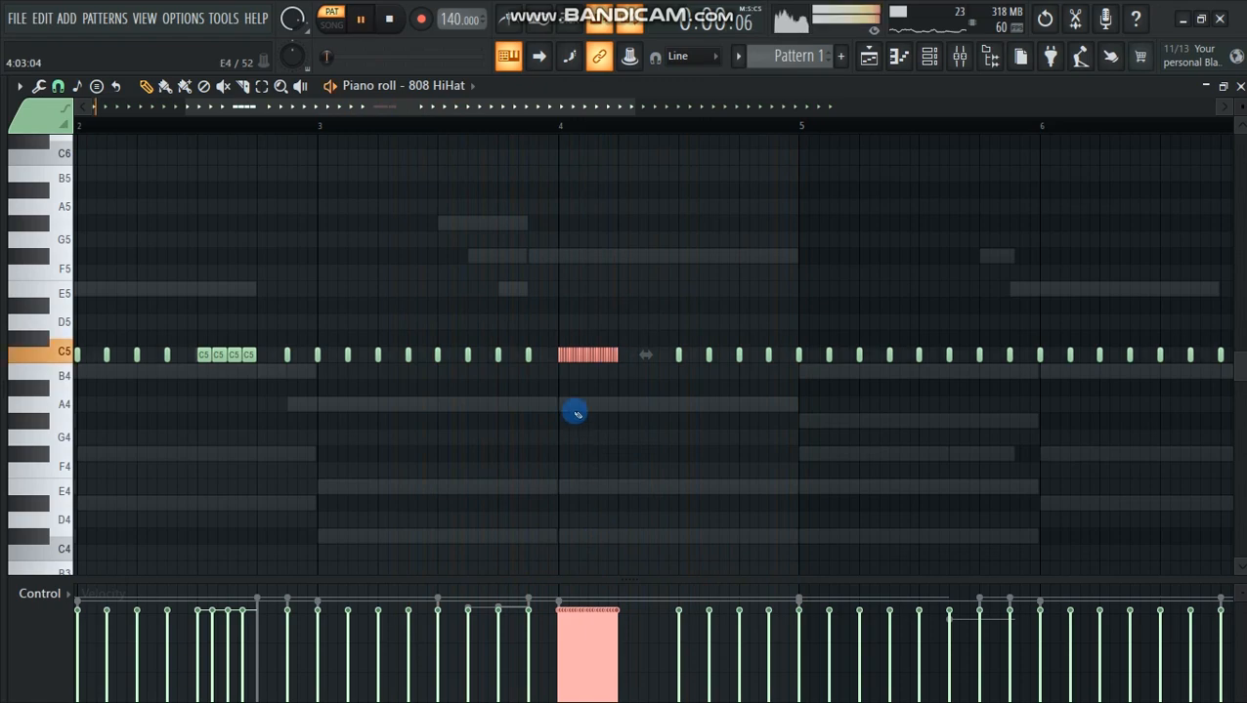
drag(181, 105, 88, 124)
key(space)
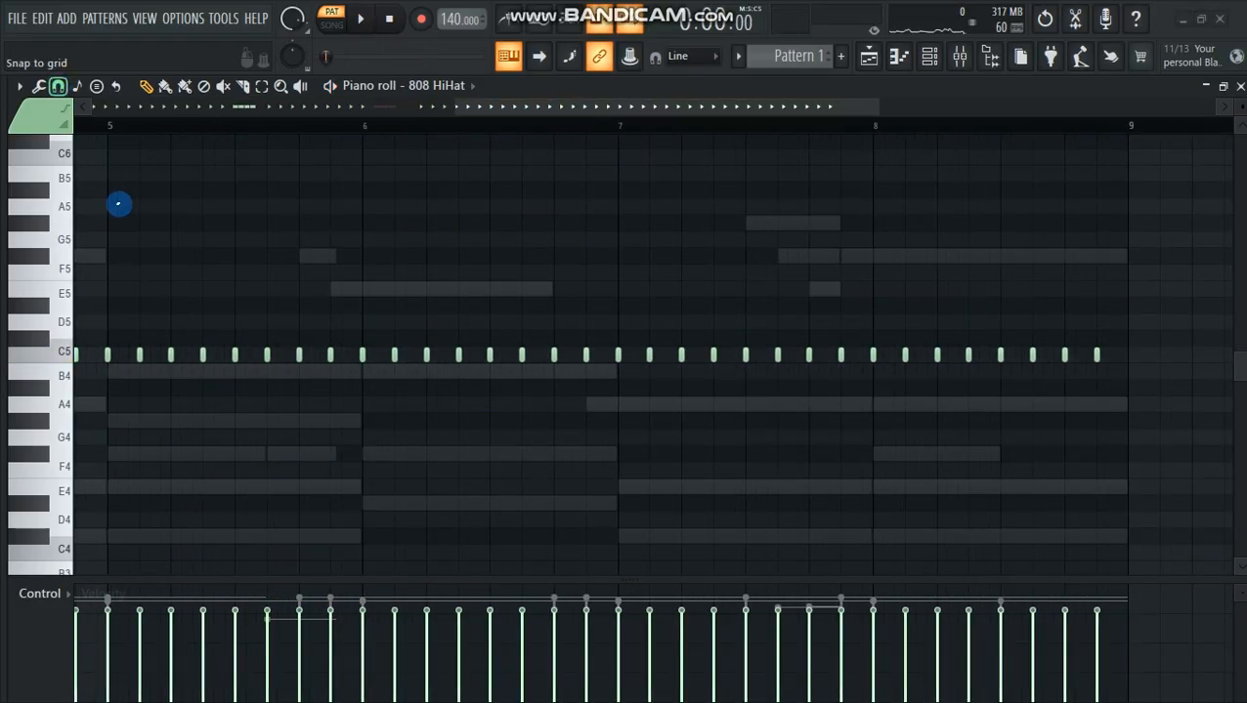
- Set the snap to 1/3 beat and chop a one-beat hi-hat note on bar 6's third beat into three
click(59, 87)
click(85, 311)
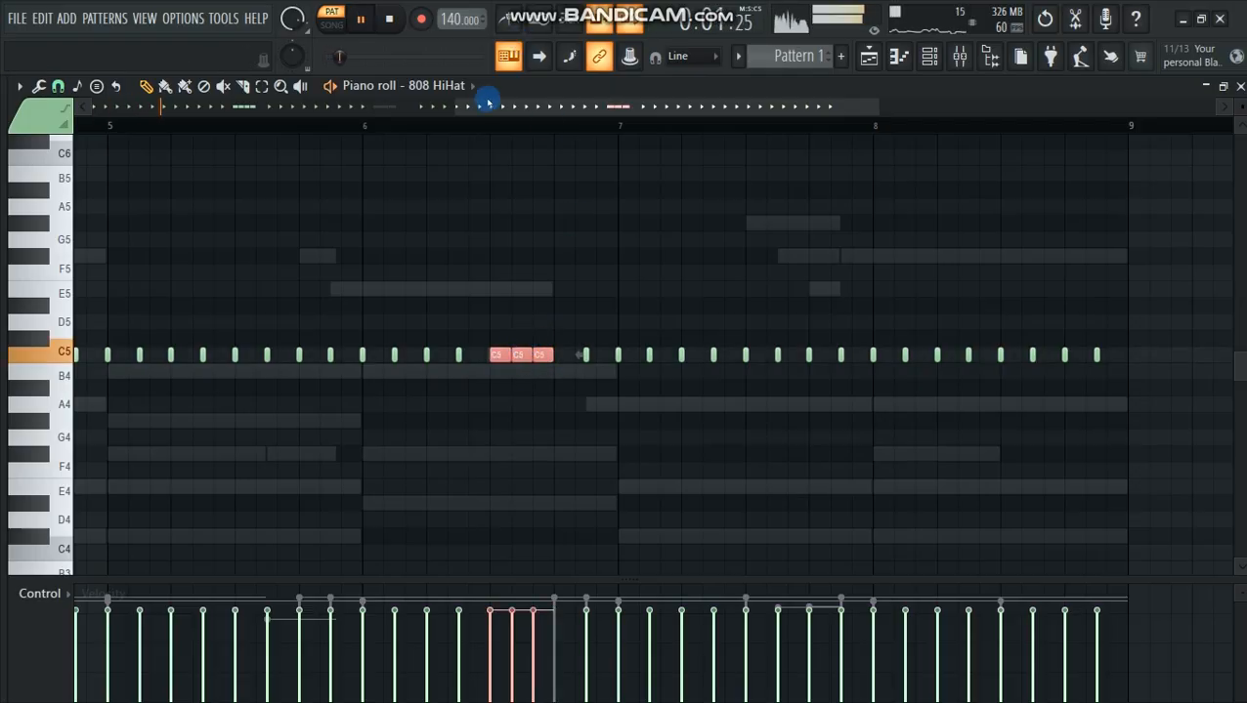
drag(417, 107, 78, 117)
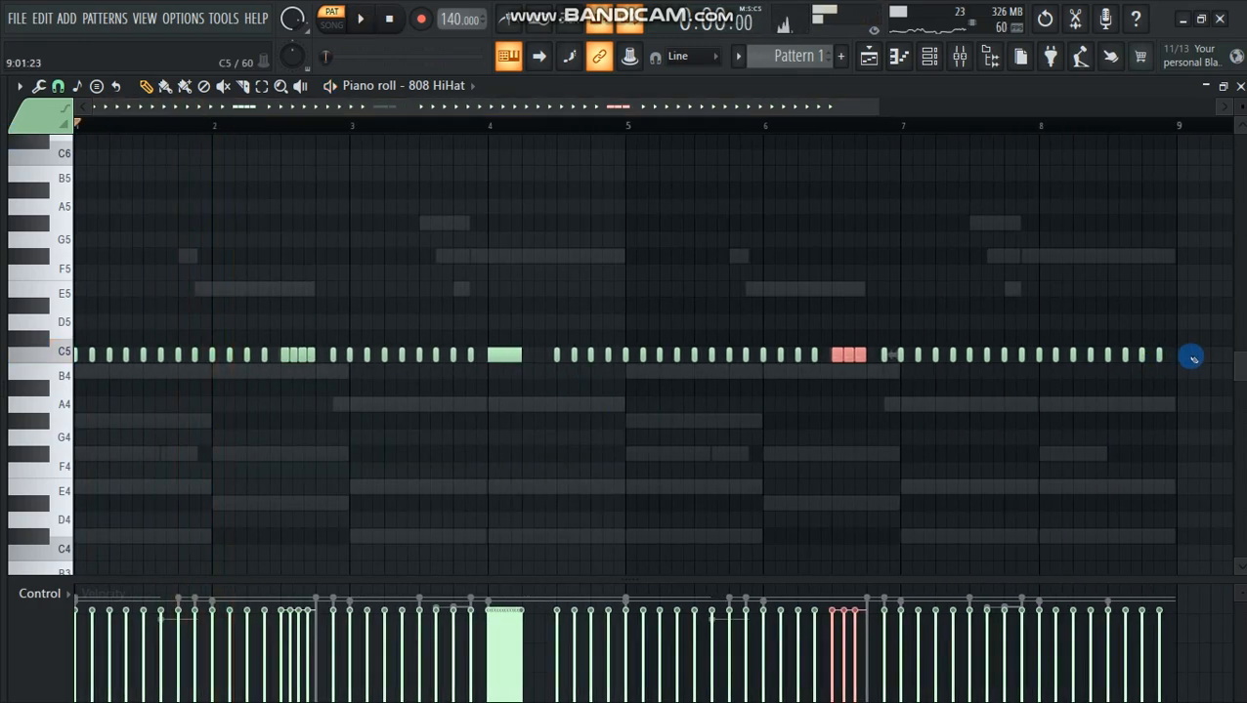
- Select all the 808 HiHat notes, copy them one octave up to C6, and play the result
drag(1163, 357, 303, 342)
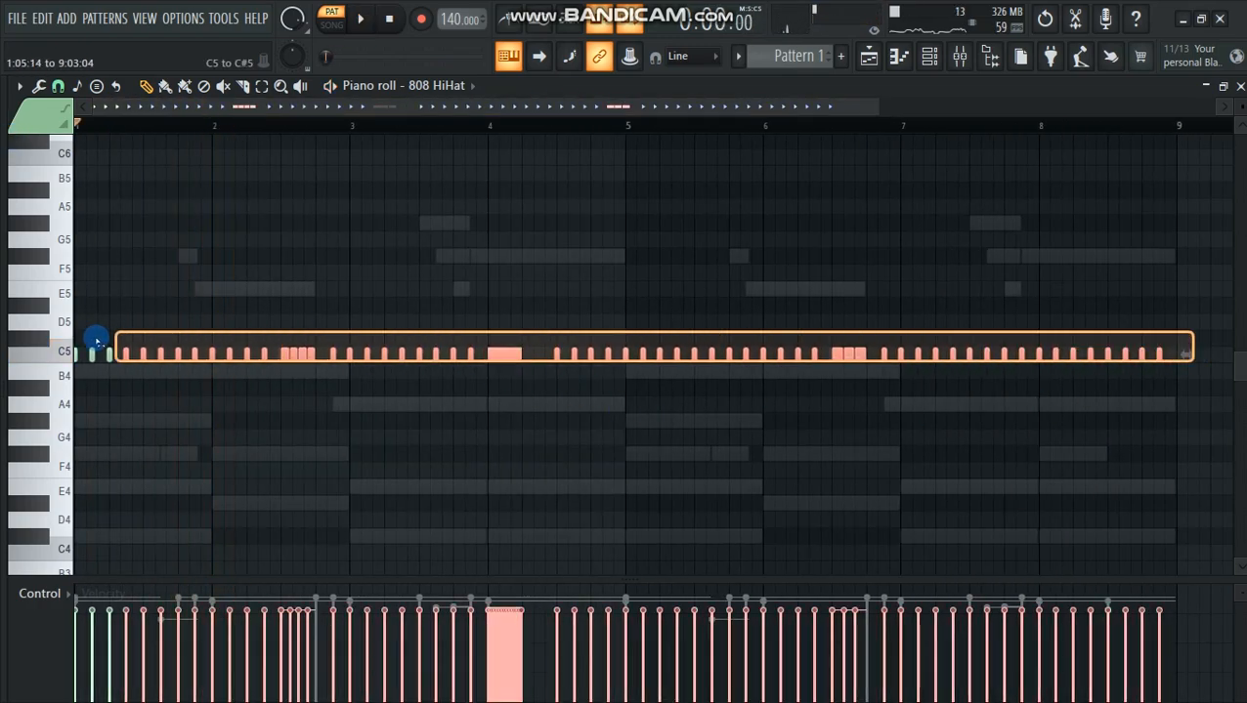
drag(35, 340, 37, 342)
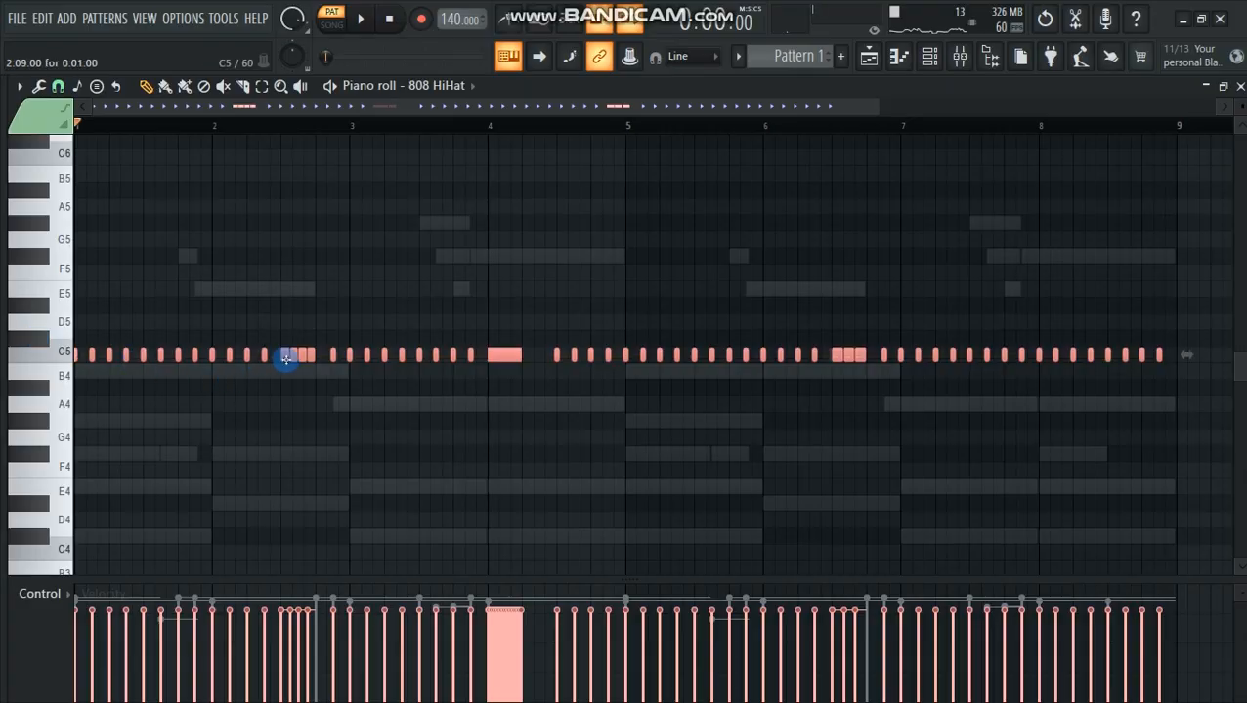
mouse_move(286, 358)
mouse_down()
mouse_move(304, 358)
mouse_move(279, 358)
mouse_up()
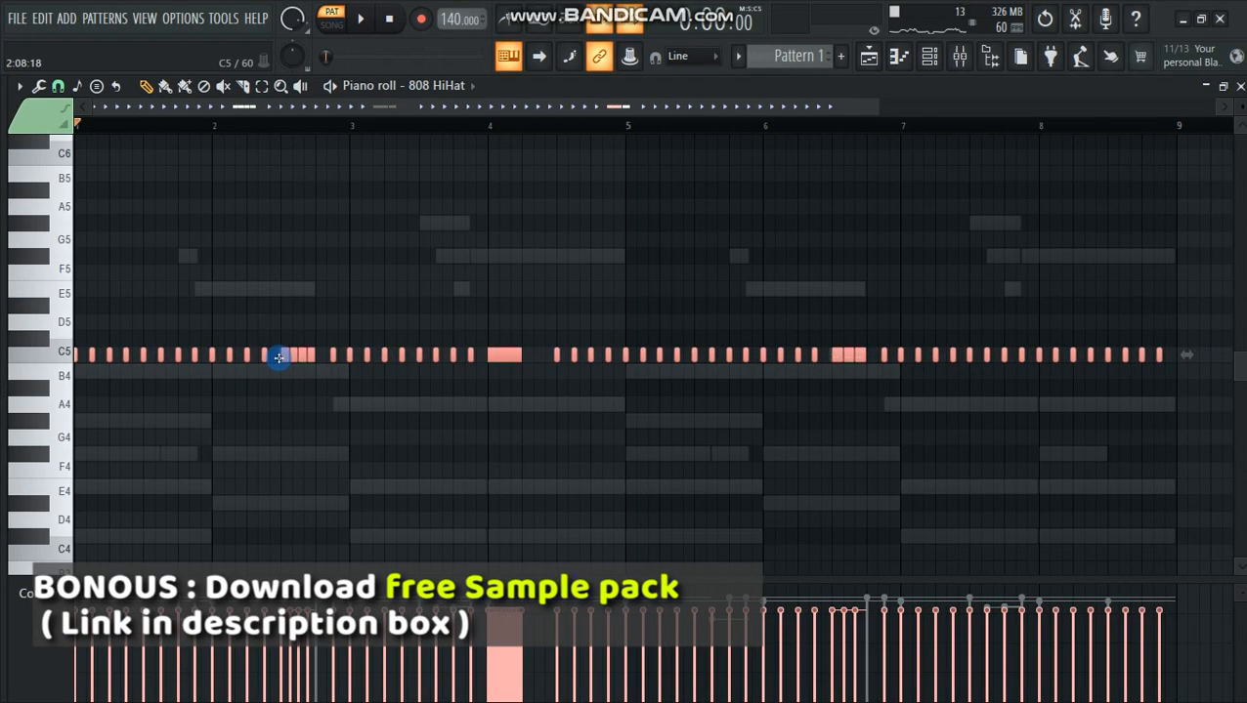
key(ctrl+Up)
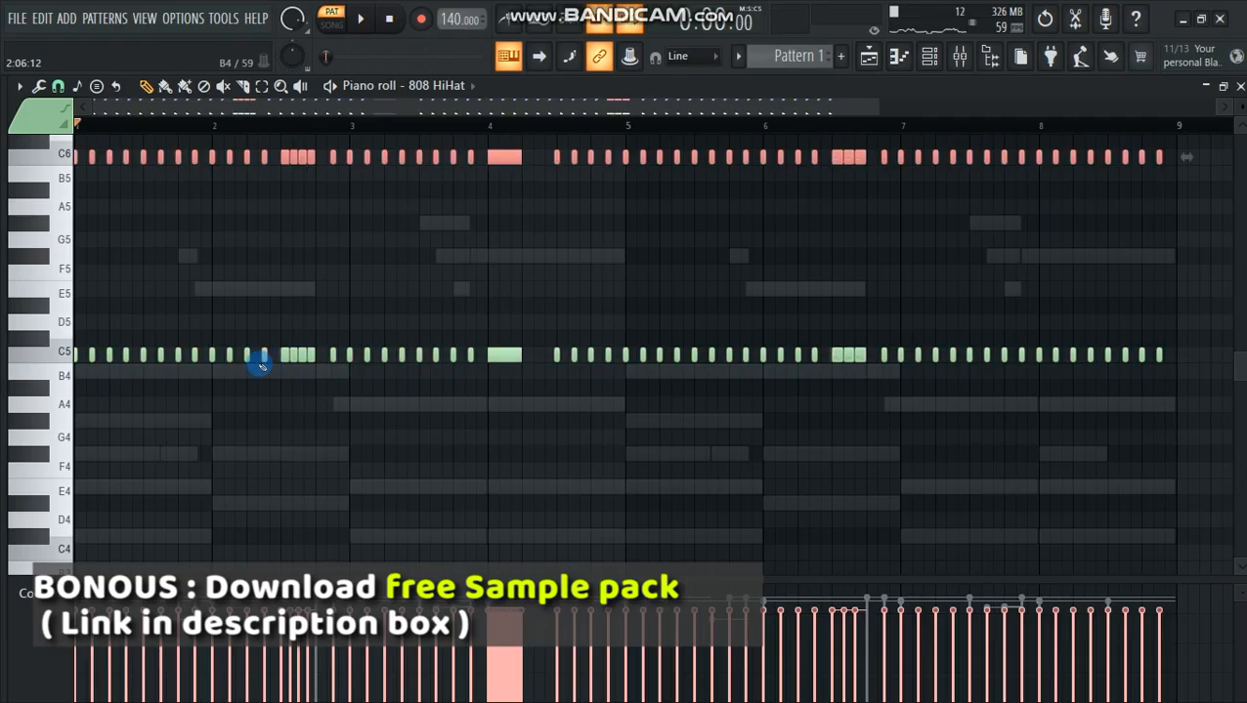
scroll(333, 370, up, 2)
key(space)
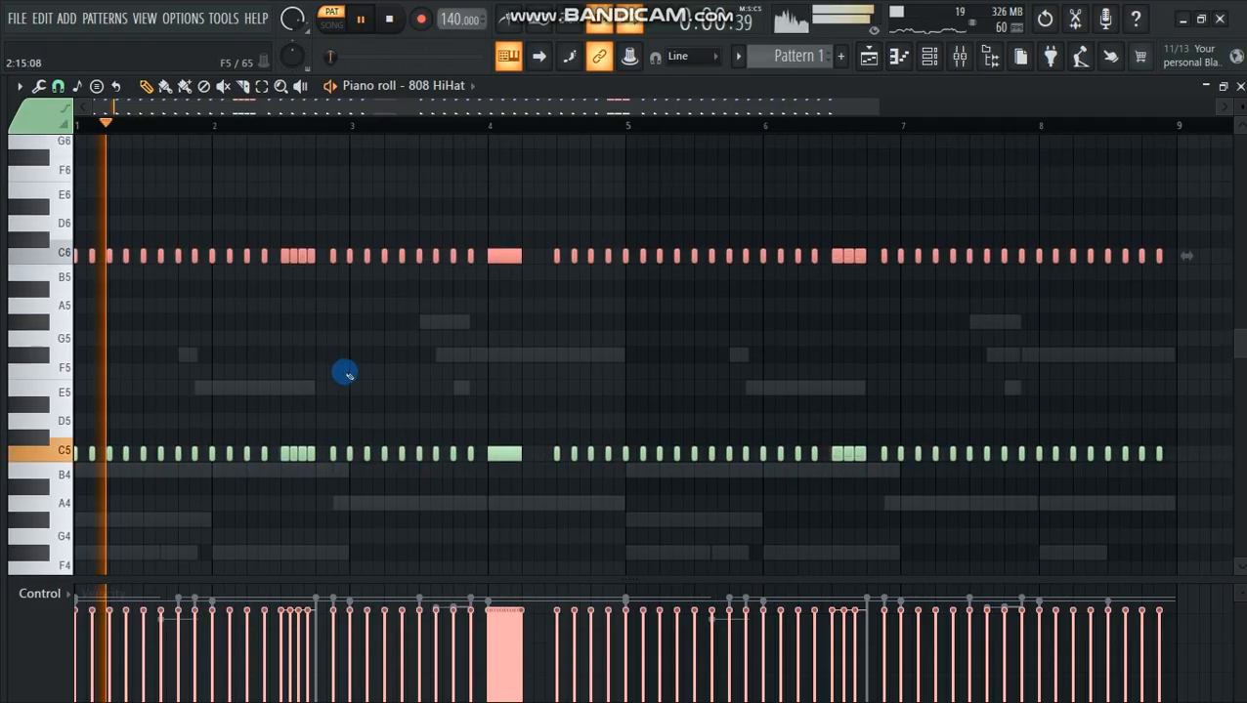
- Deselect the 808 HiHat notes and listen through the doubled C5 and C6 pattern
scroll(352, 376, down, 2)
scroll(351, 381, up, 2)
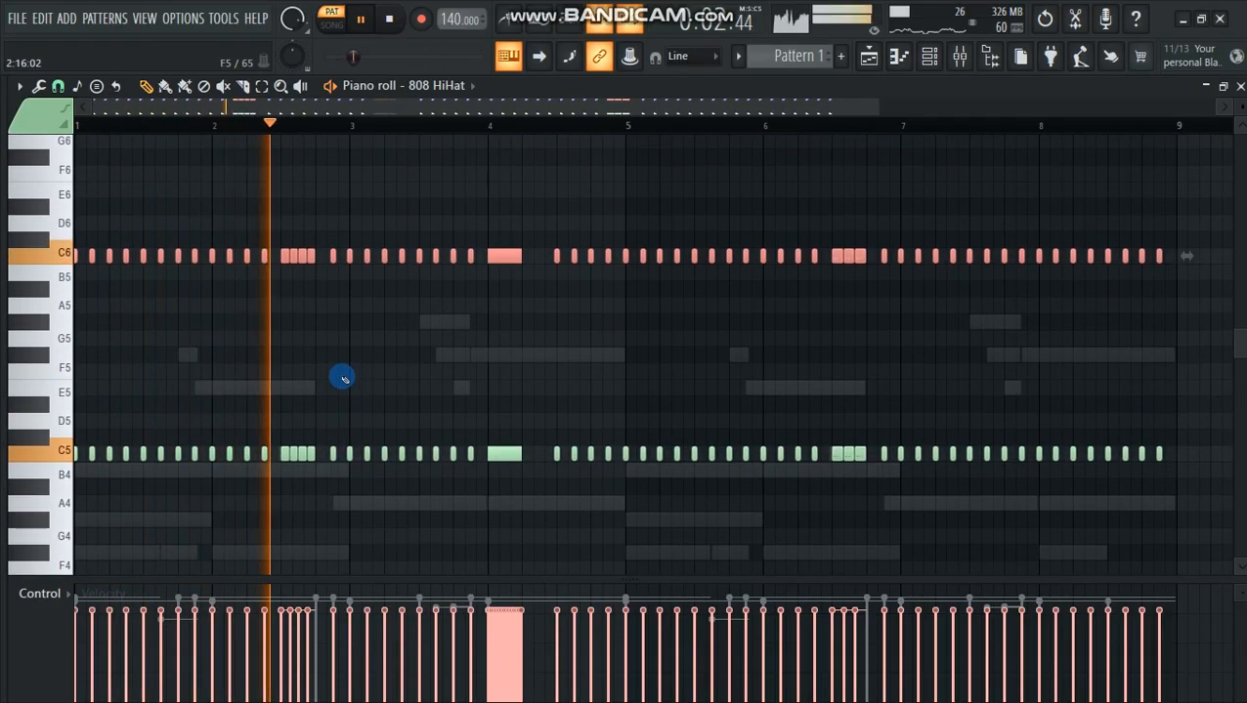
ctrl+click(672, 378)
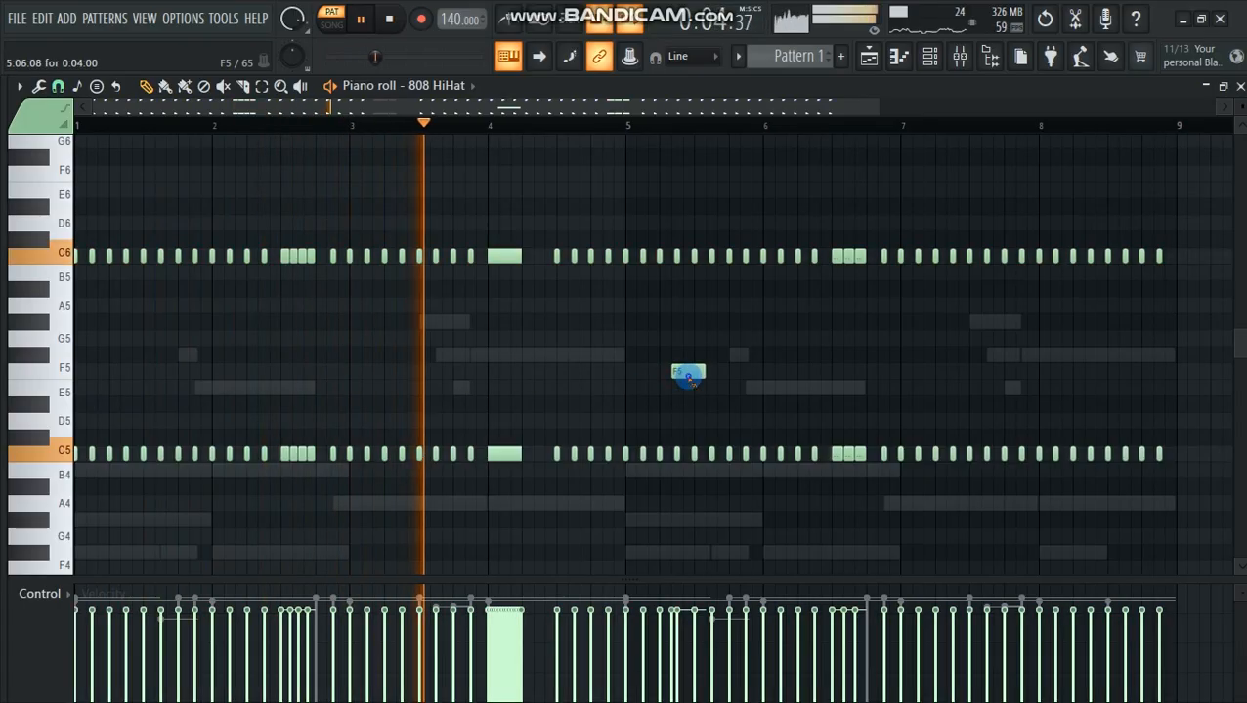
scroll(682, 363, down, 1)
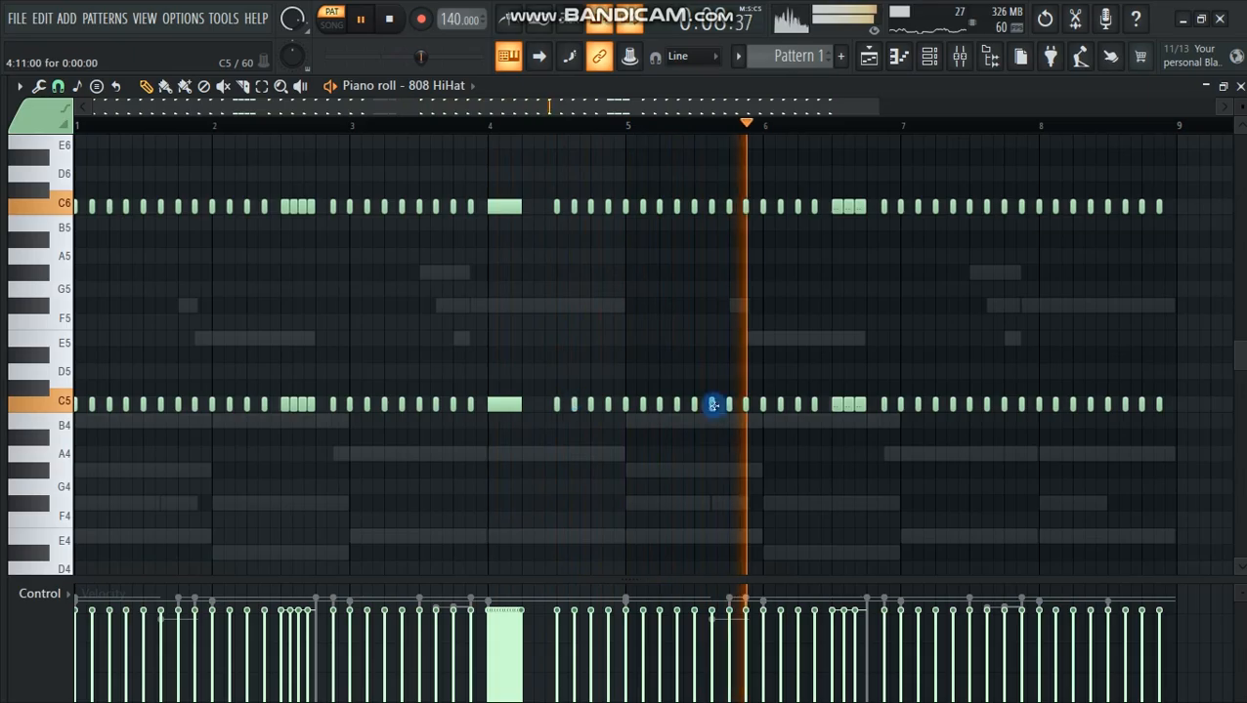
scroll(712, 399, up, 2)
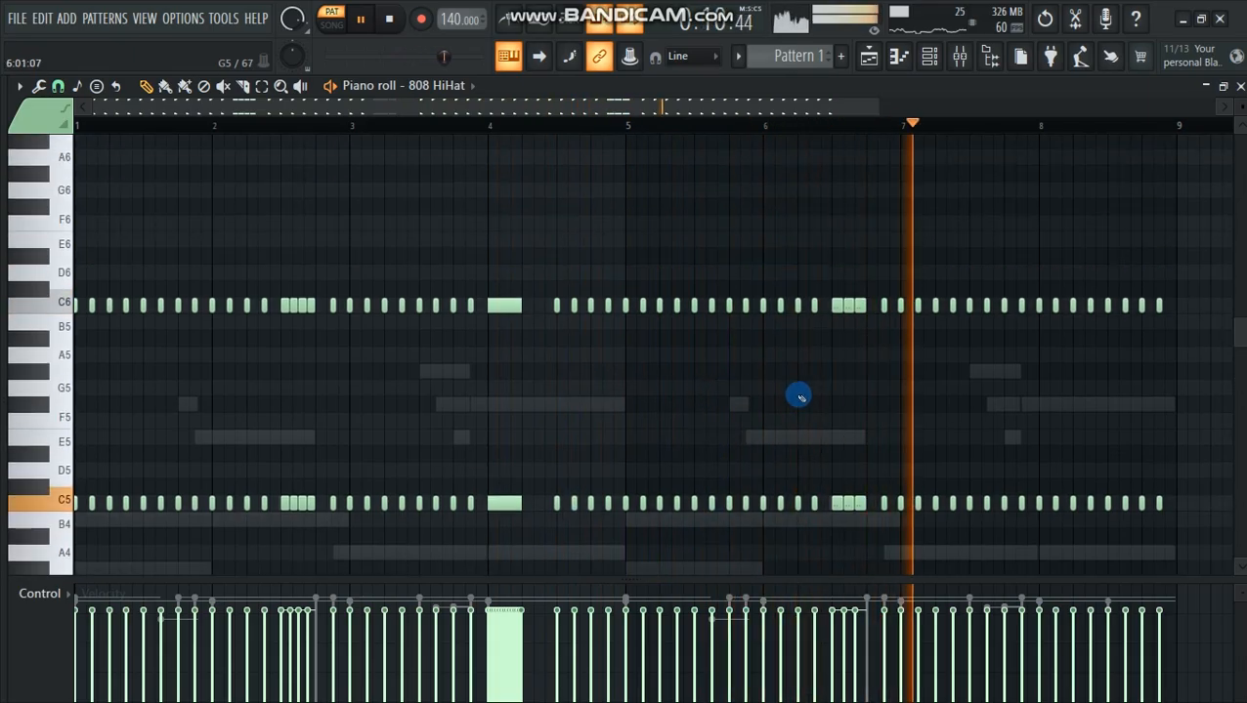
scroll(527, 367, down, 1)
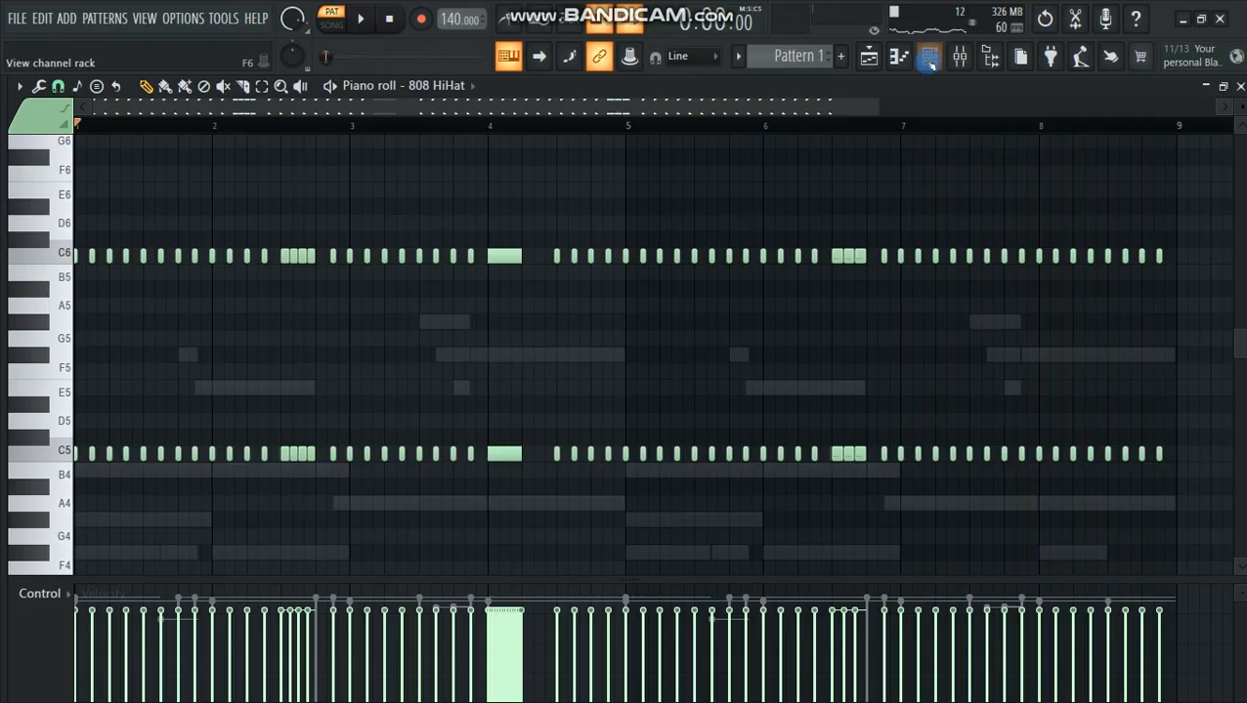
- Open the 808 Kick channel in the piano roll, focused on the first bars, and set the snap to Step
click(928, 57)
click(217, 206)
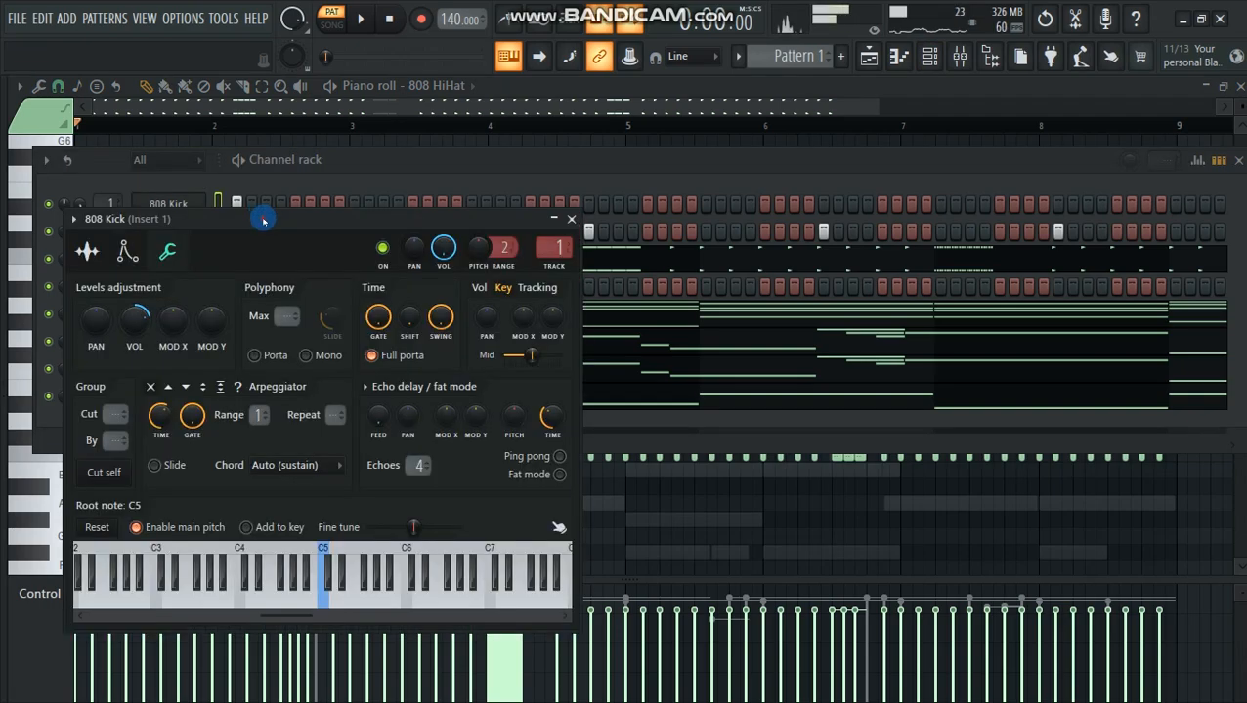
click(573, 222)
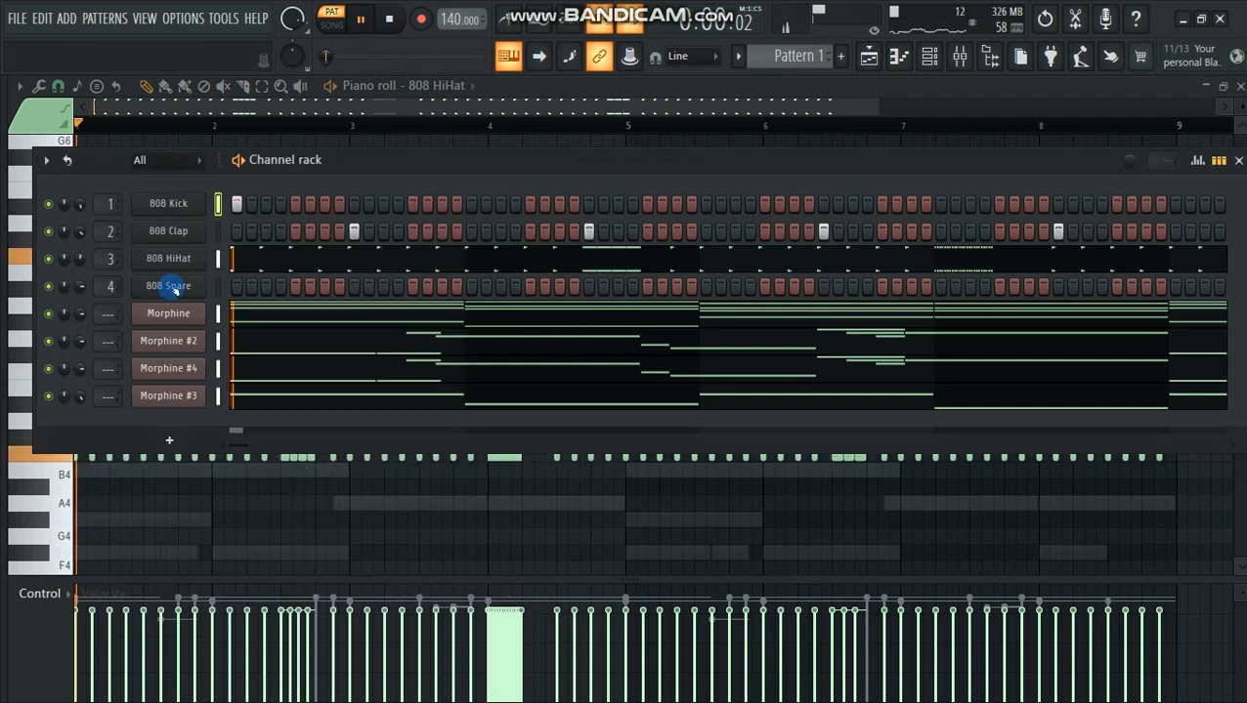
right_click(172, 203)
click(244, 203)
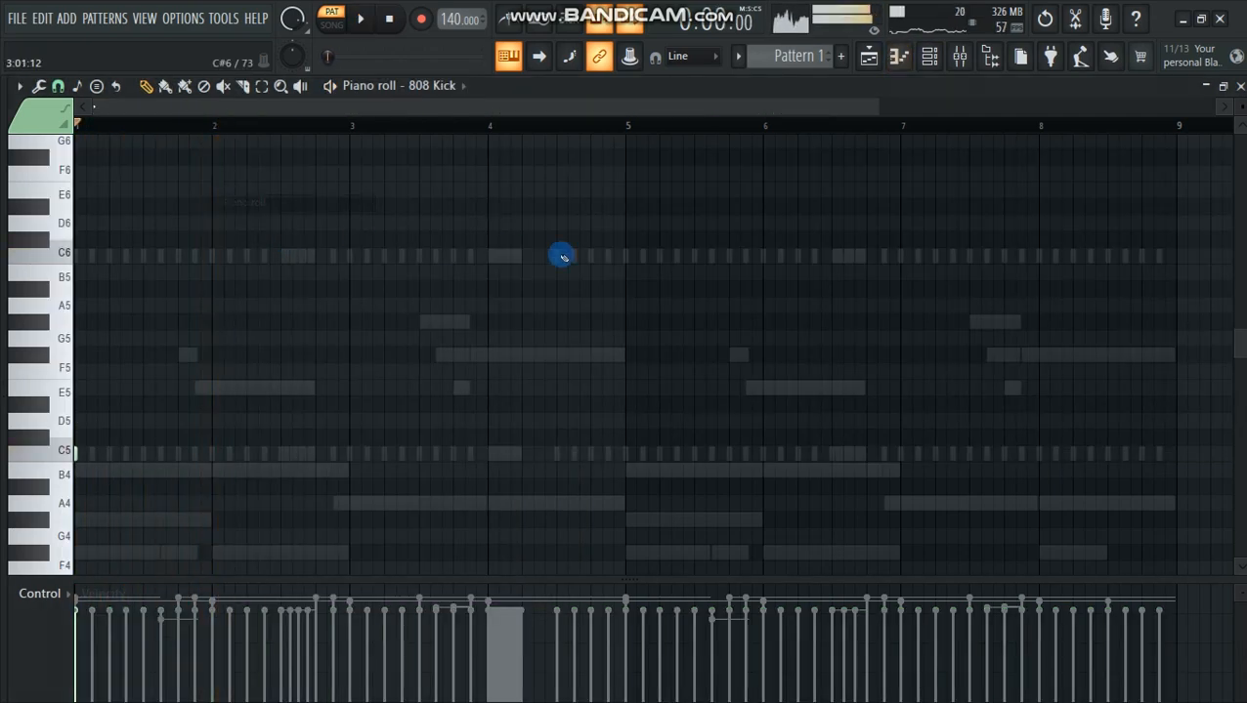
drag(876, 110, 400, 111)
scroll(337, 337, down, 2)
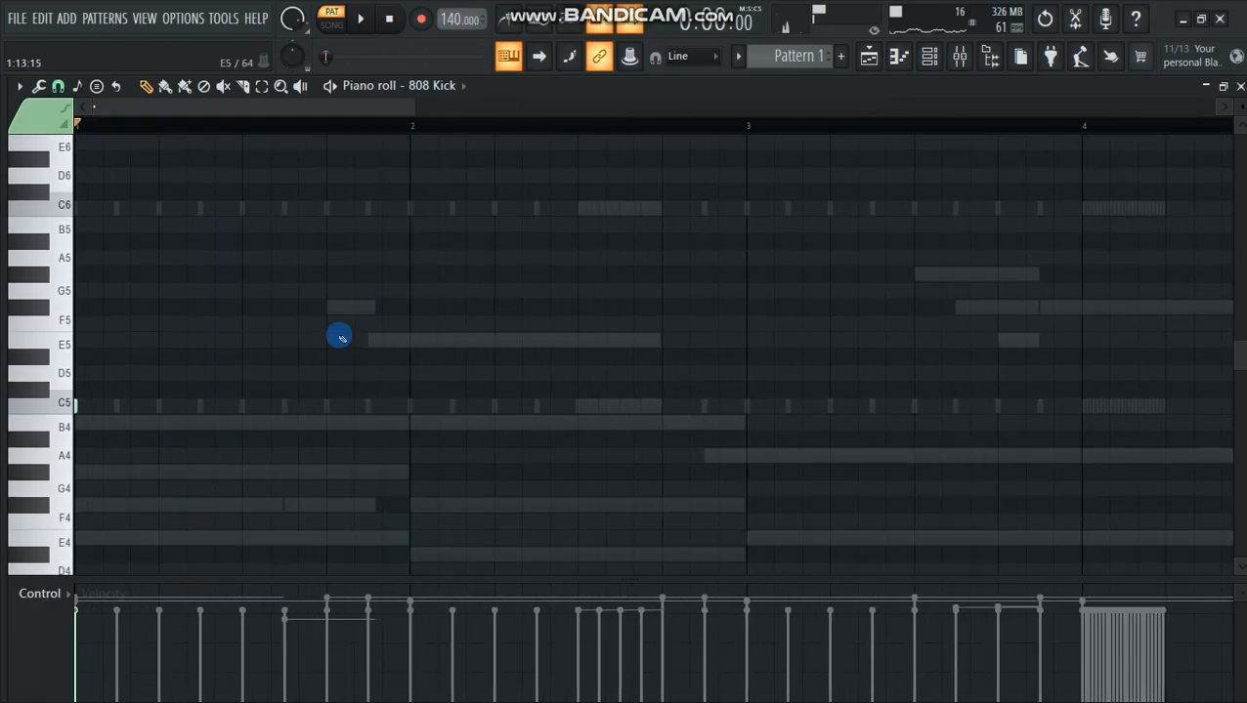
click(57, 86)
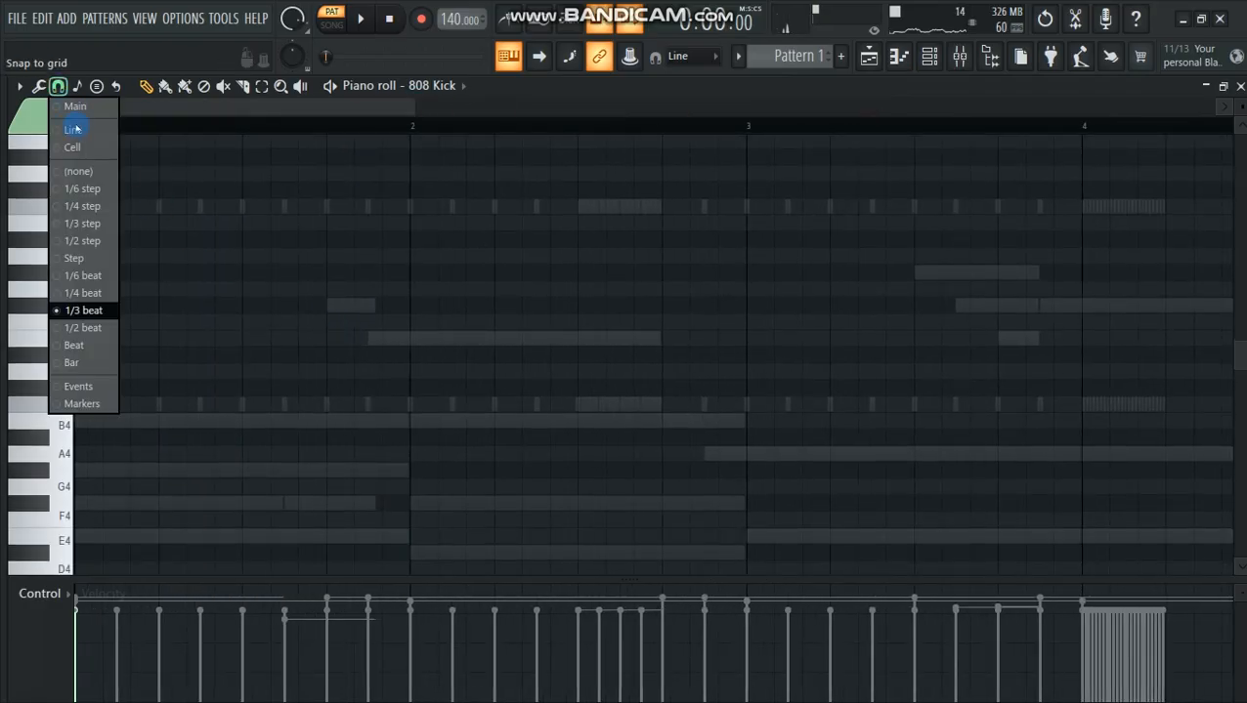
click(84, 261)
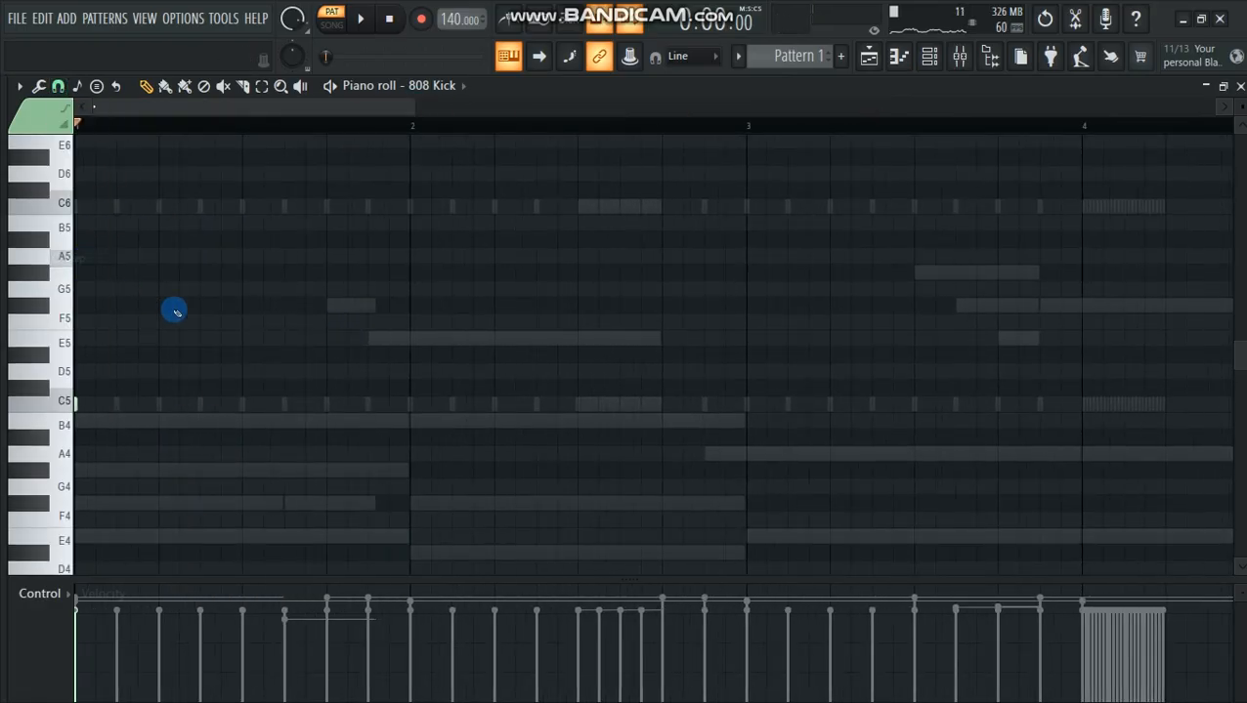
- Place one-step 808 Kick notes at C5 on steps 11 and 15 of bar 1, auditioning them against the beat
key(space)
key(space)
click(293, 404)
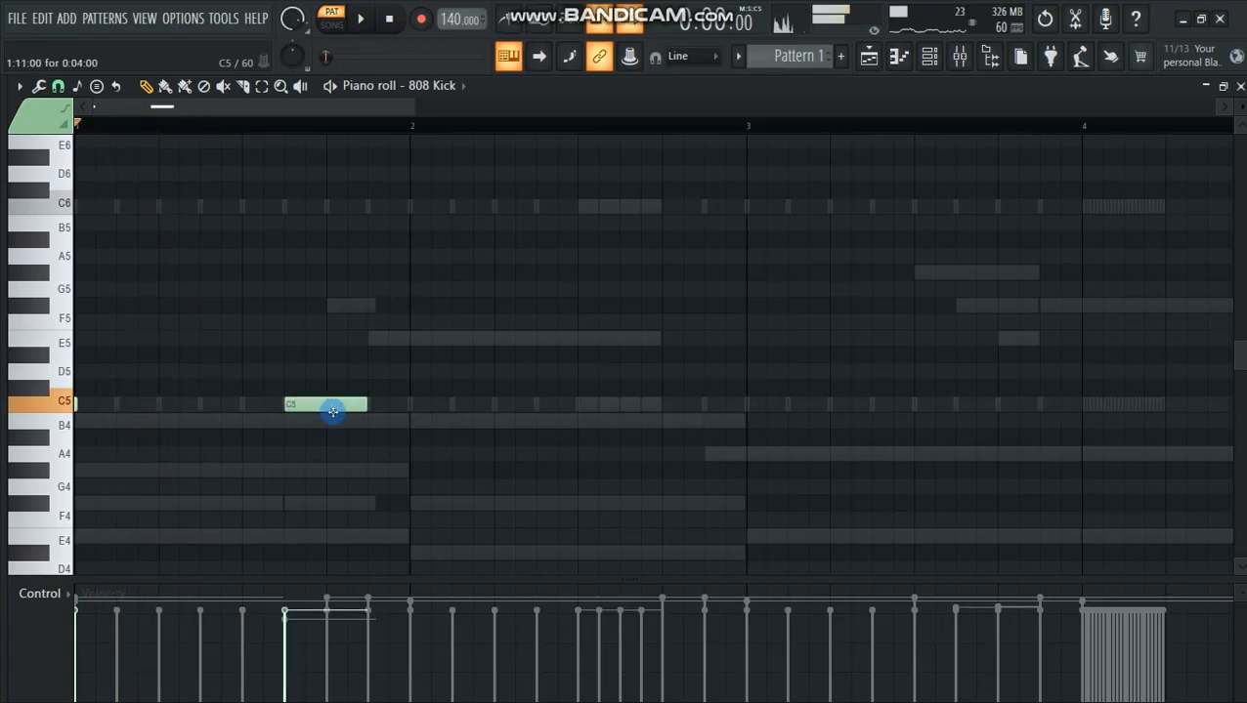
drag(364, 404, 305, 412)
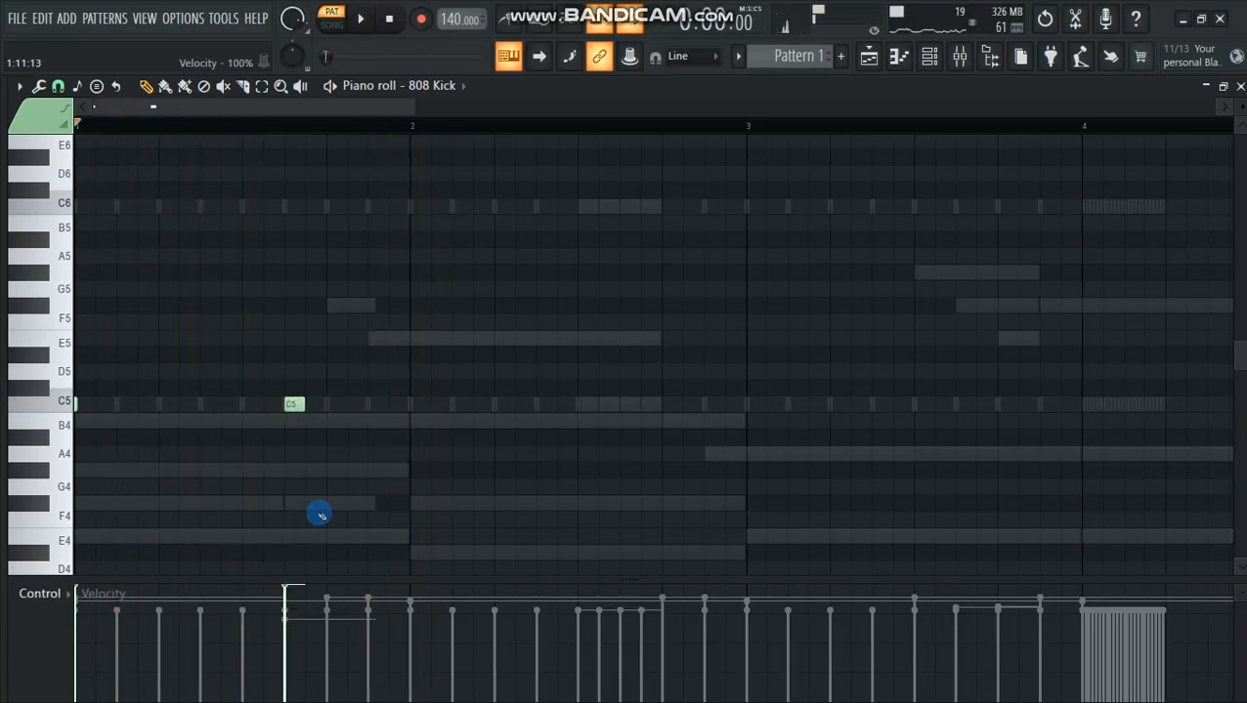
key(space)
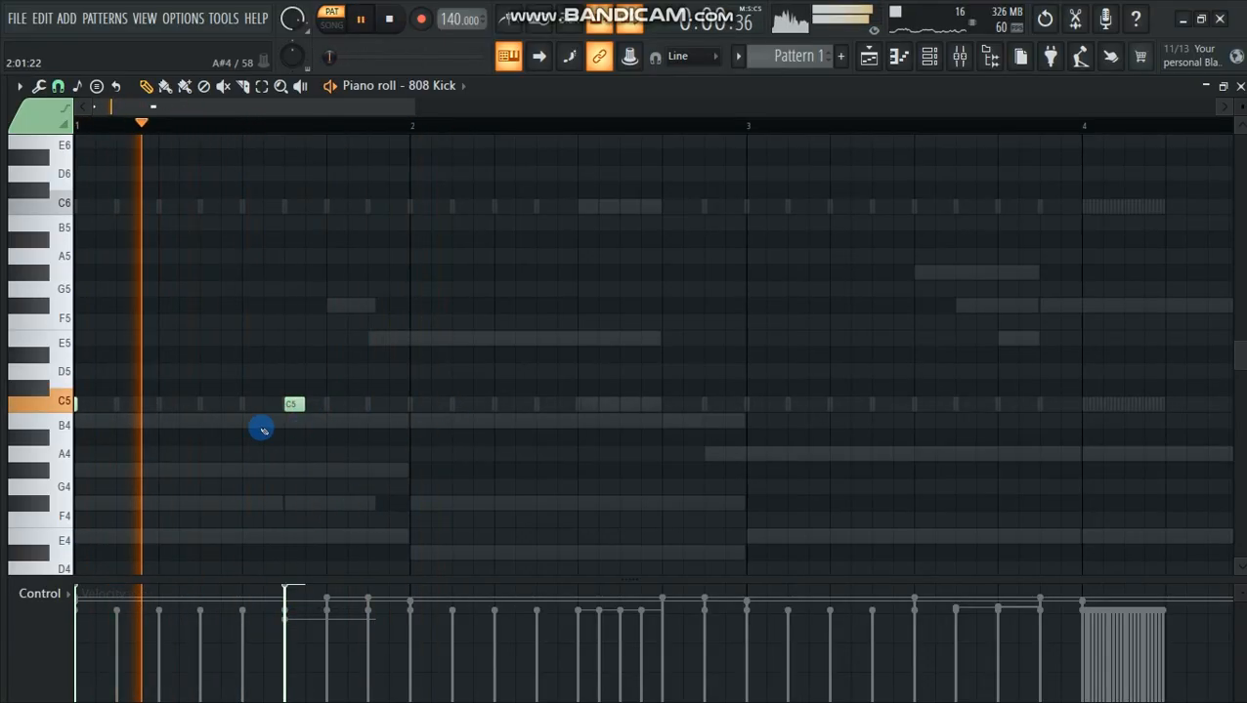
click(377, 405)
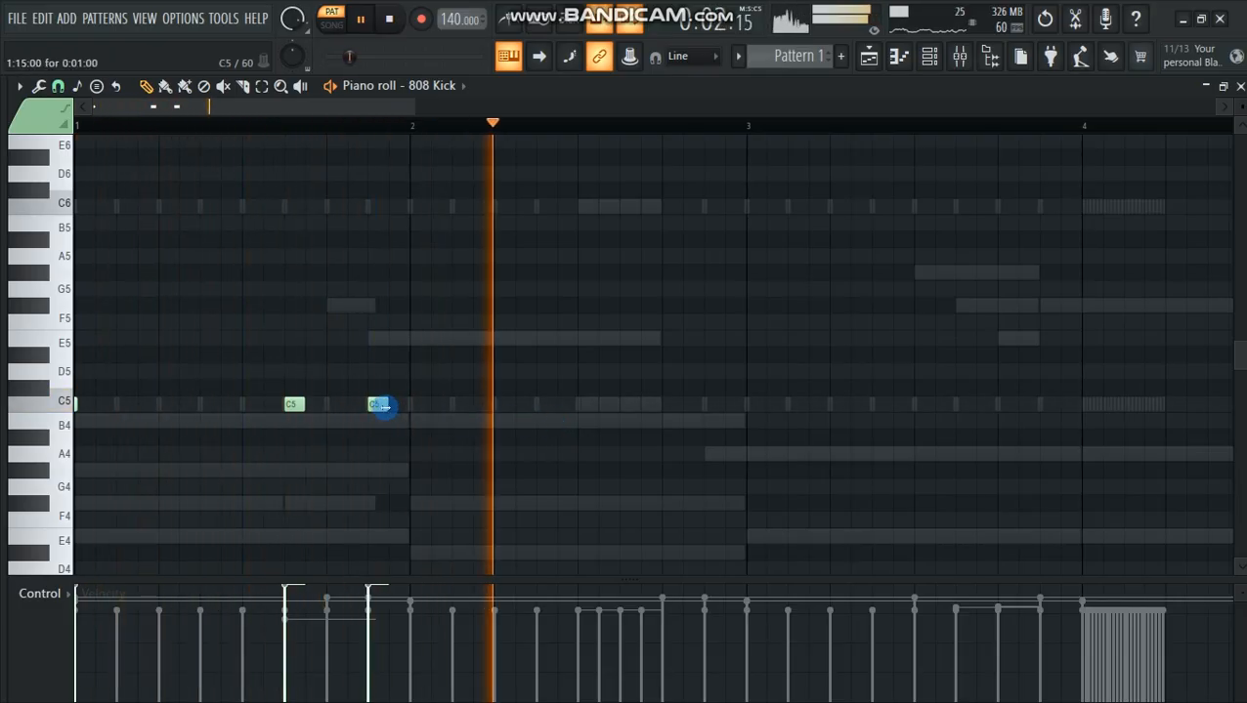
drag(380, 405, 358, 407)
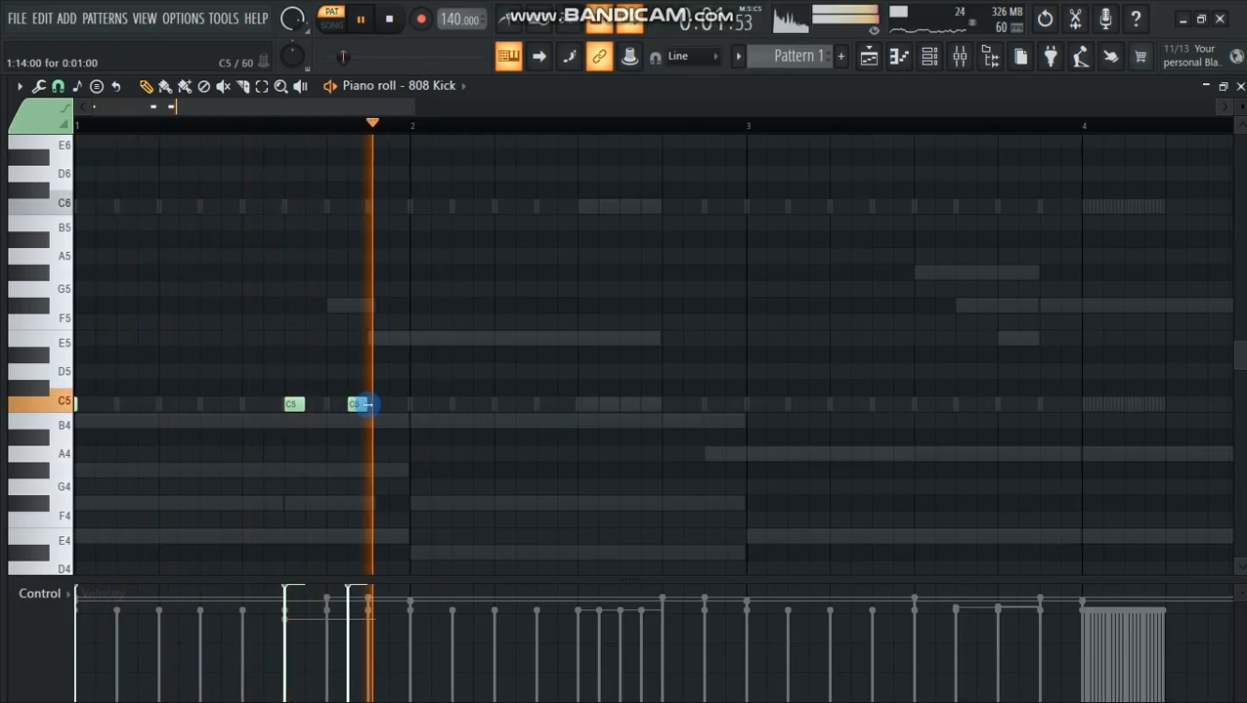
drag(358, 407, 370, 408)
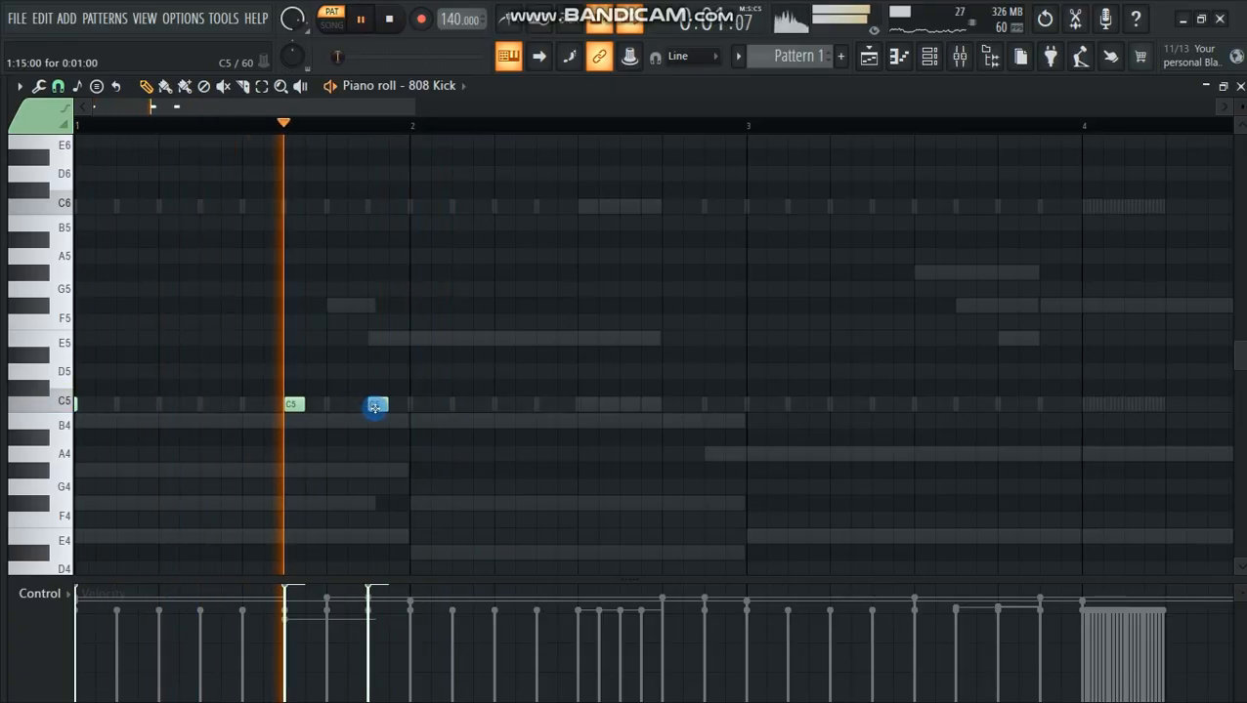
- Add one-step C5 kicks on steps 5 and 11 of bar 2 and on the first step of bar 3, and audition
click(417, 406)
drag(420, 404, 417, 404)
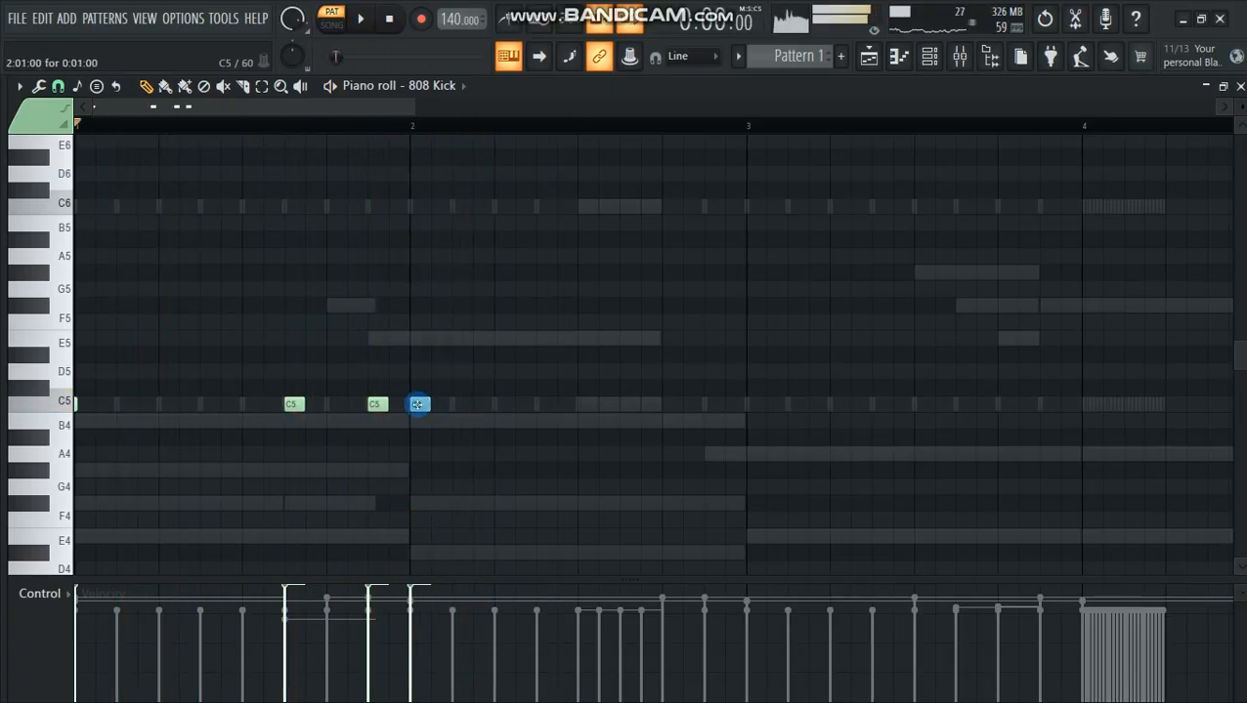
drag(286, 112, 326, 111)
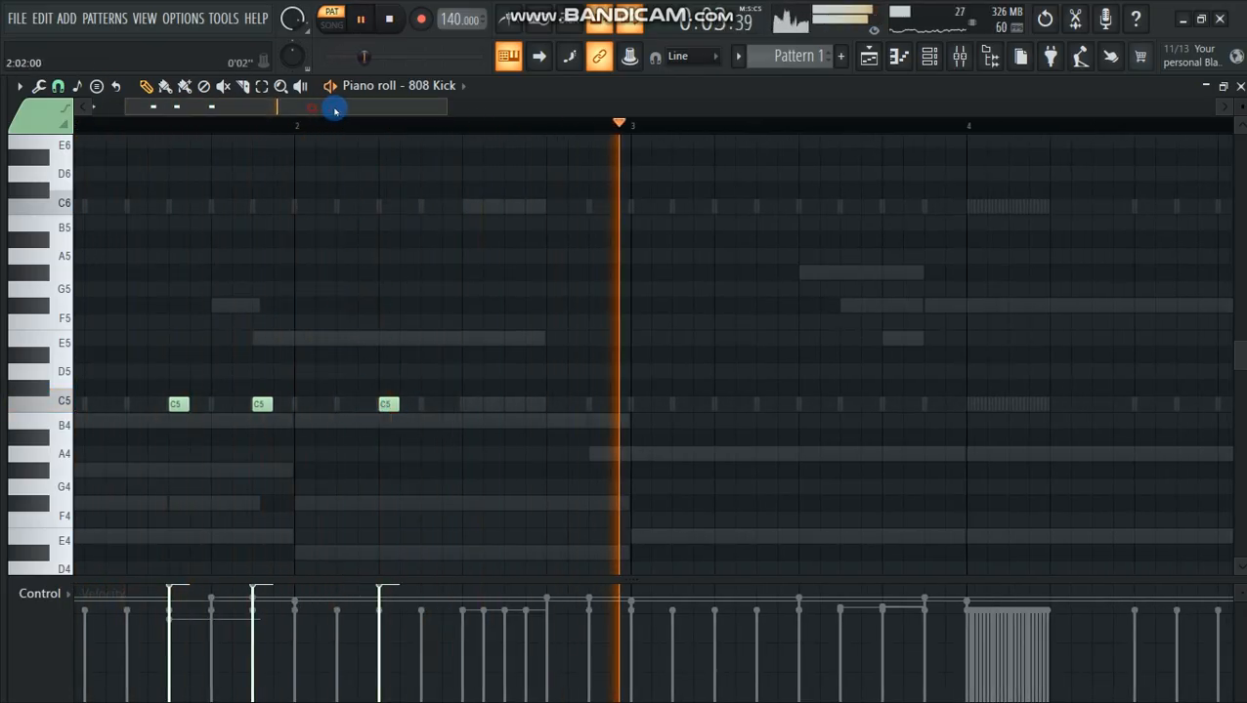
drag(328, 111, 361, 112)
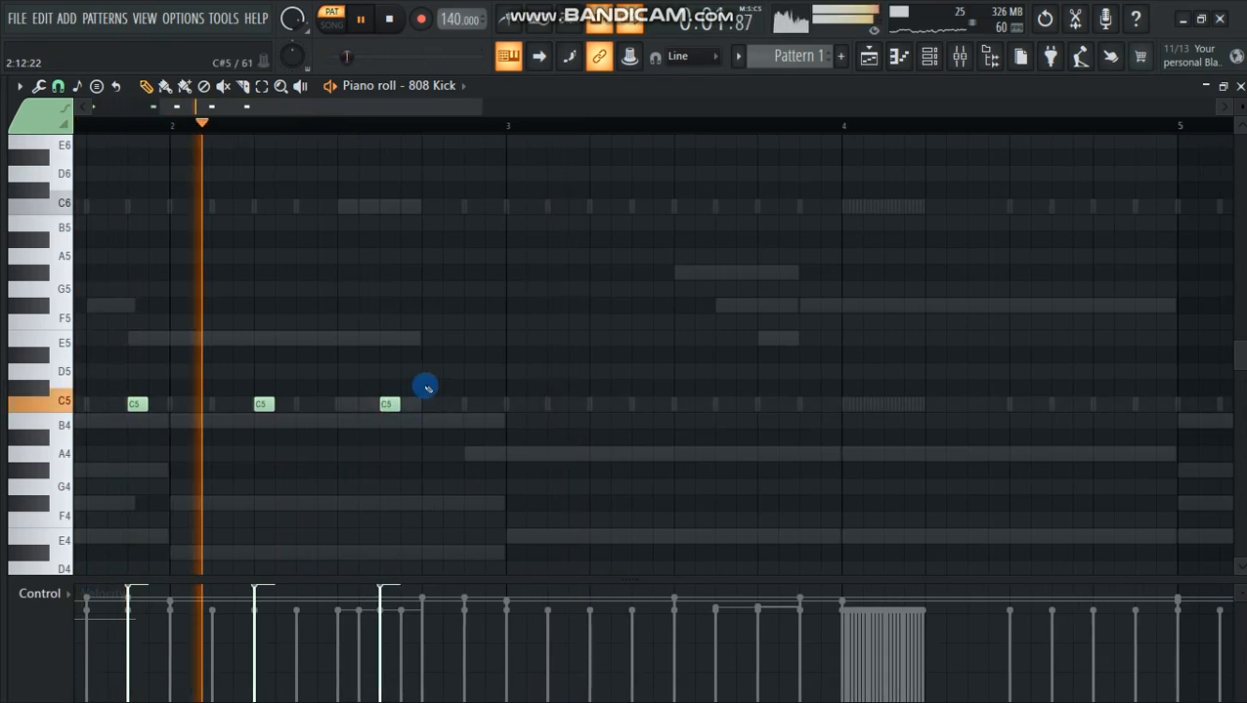
key(space)
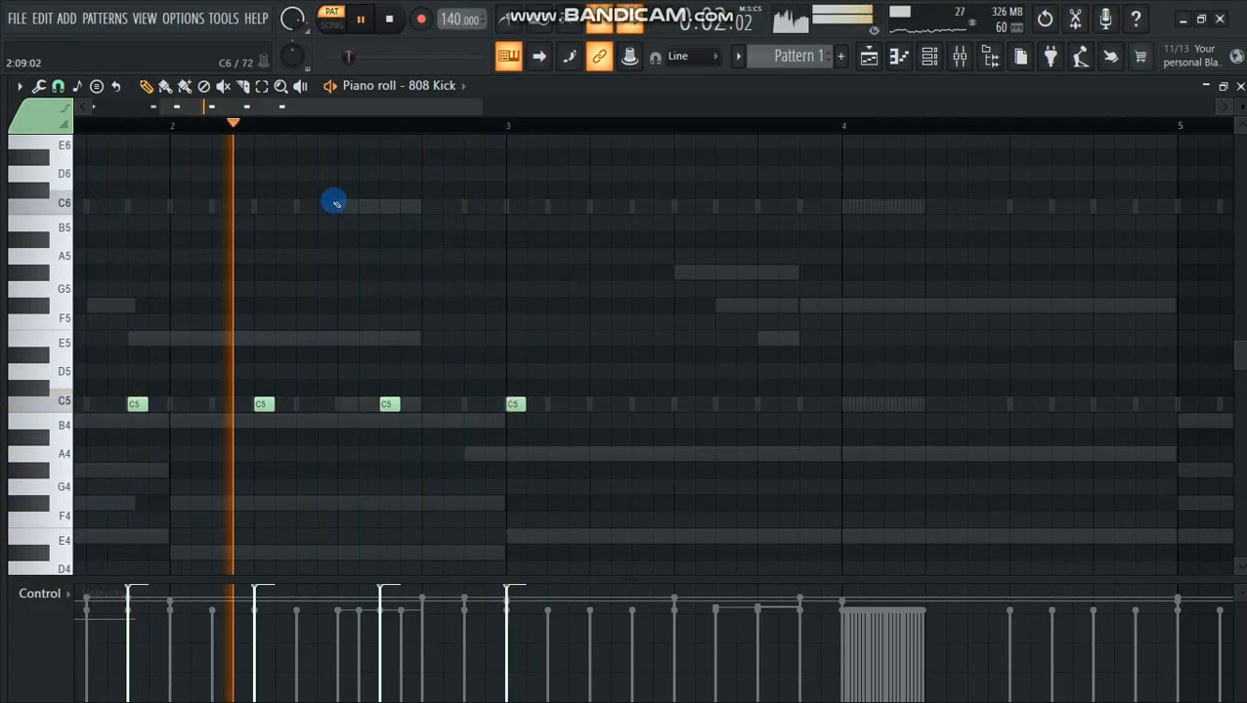
- Repeat the two-bar 808 Kick pattern through bar 8
drag(312, 111, 402, 111)
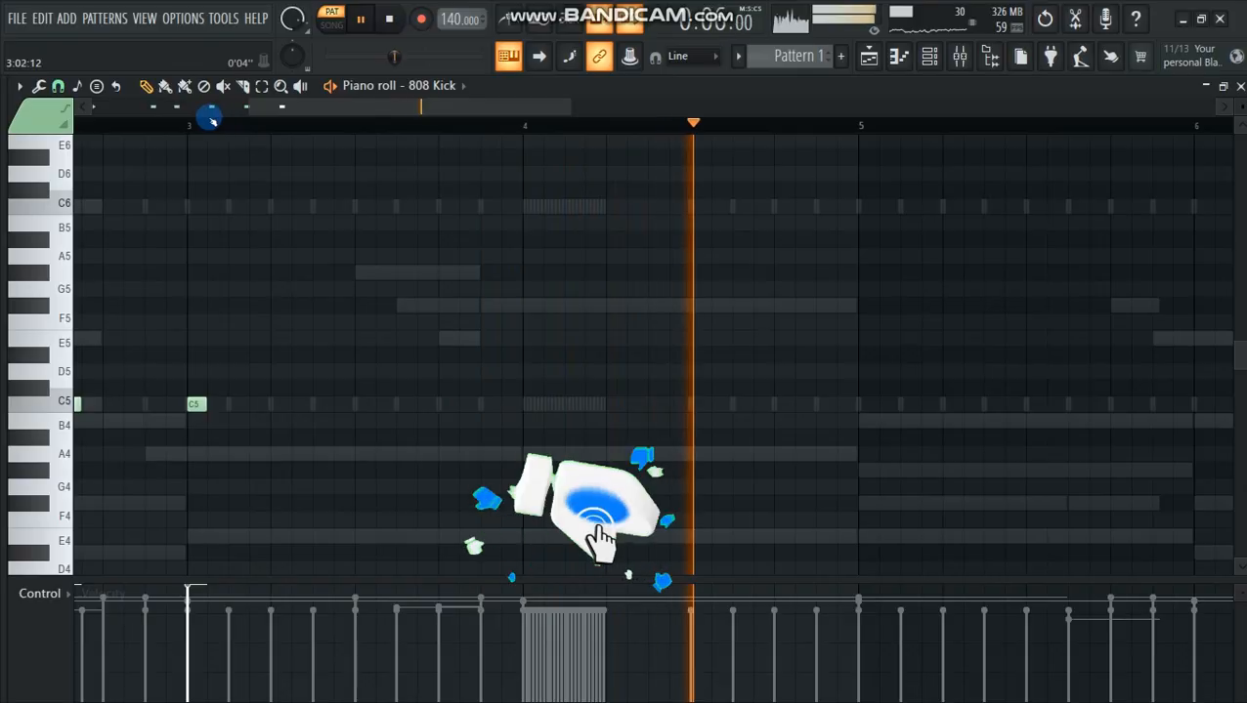
key(space)
drag(248, 108, 5, 110)
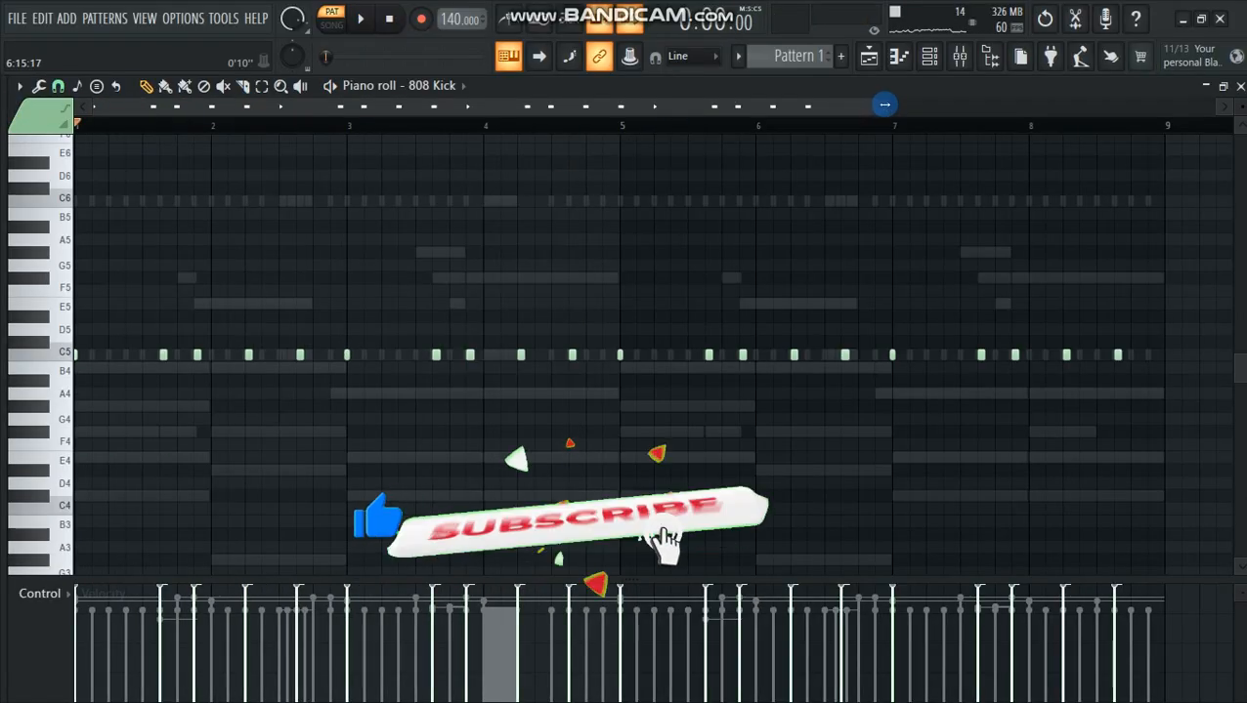
drag(886, 104, 755, 101)
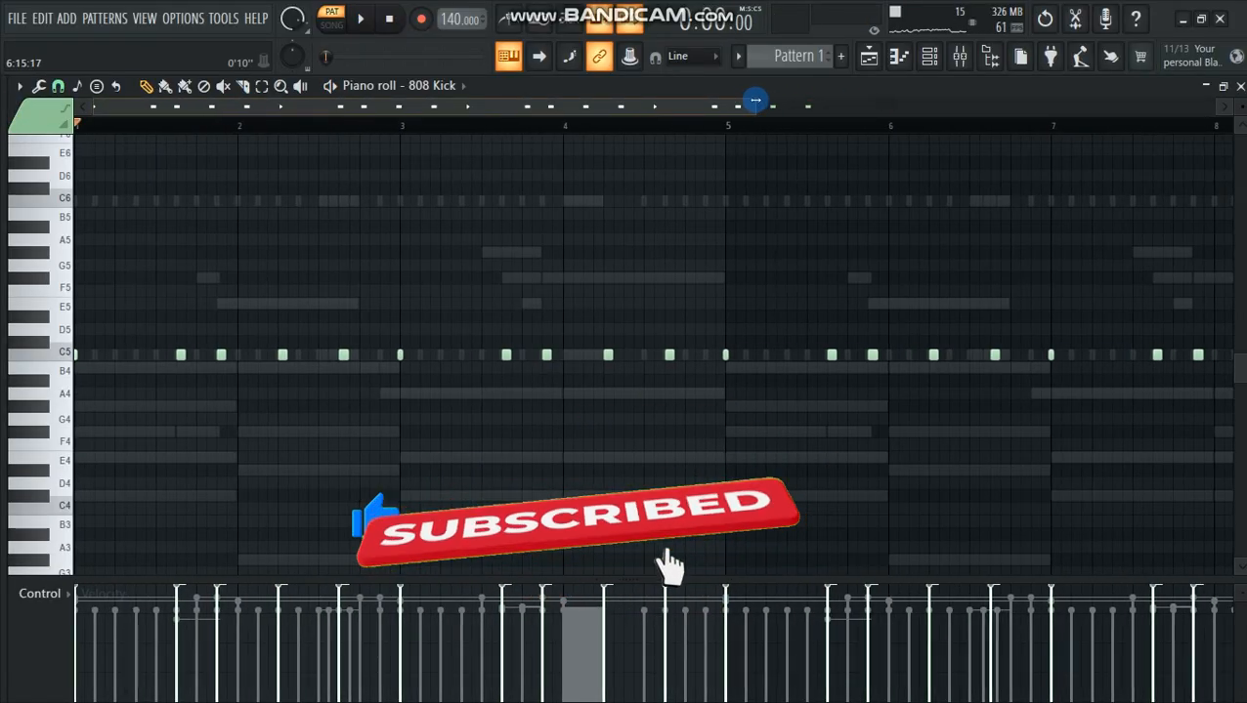
- Play the whole beat with the repeated kick pattern and review the kick notes across all eight bars
key(space)
scroll(293, 291, up, 2)
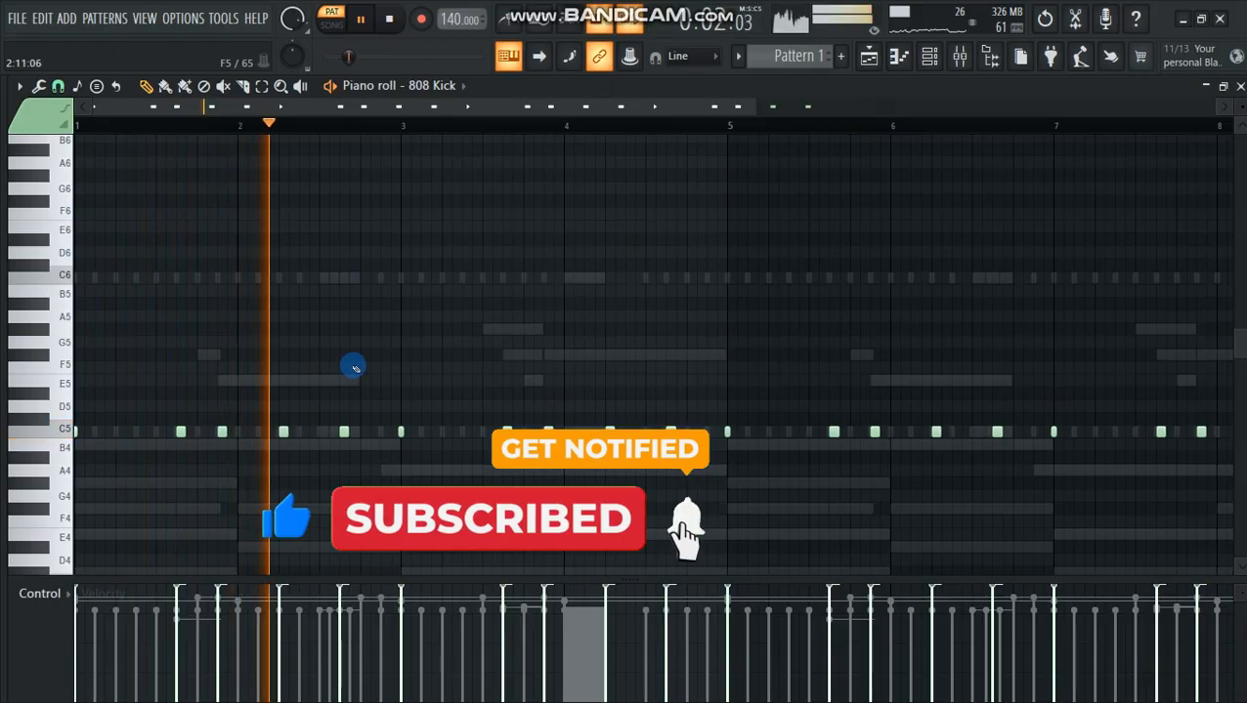
scroll(353, 361, down, 3)
scroll(504, 342, up, 2)
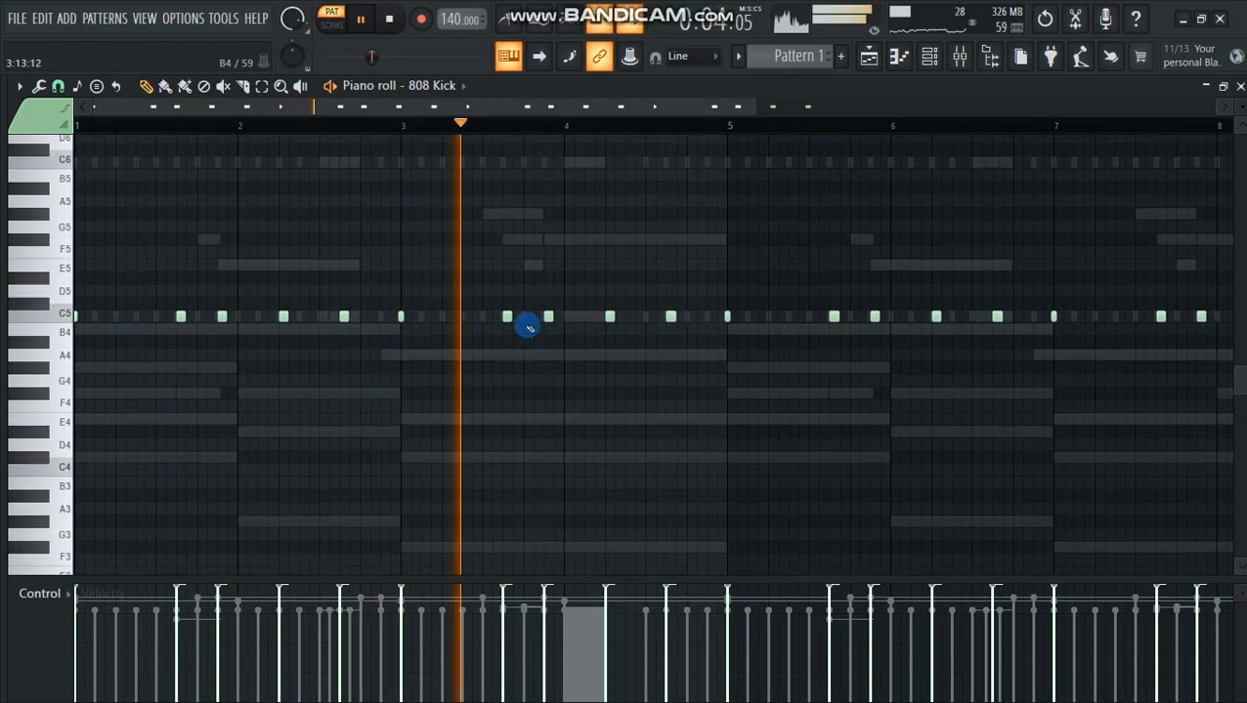
drag(446, 109, 634, 139)
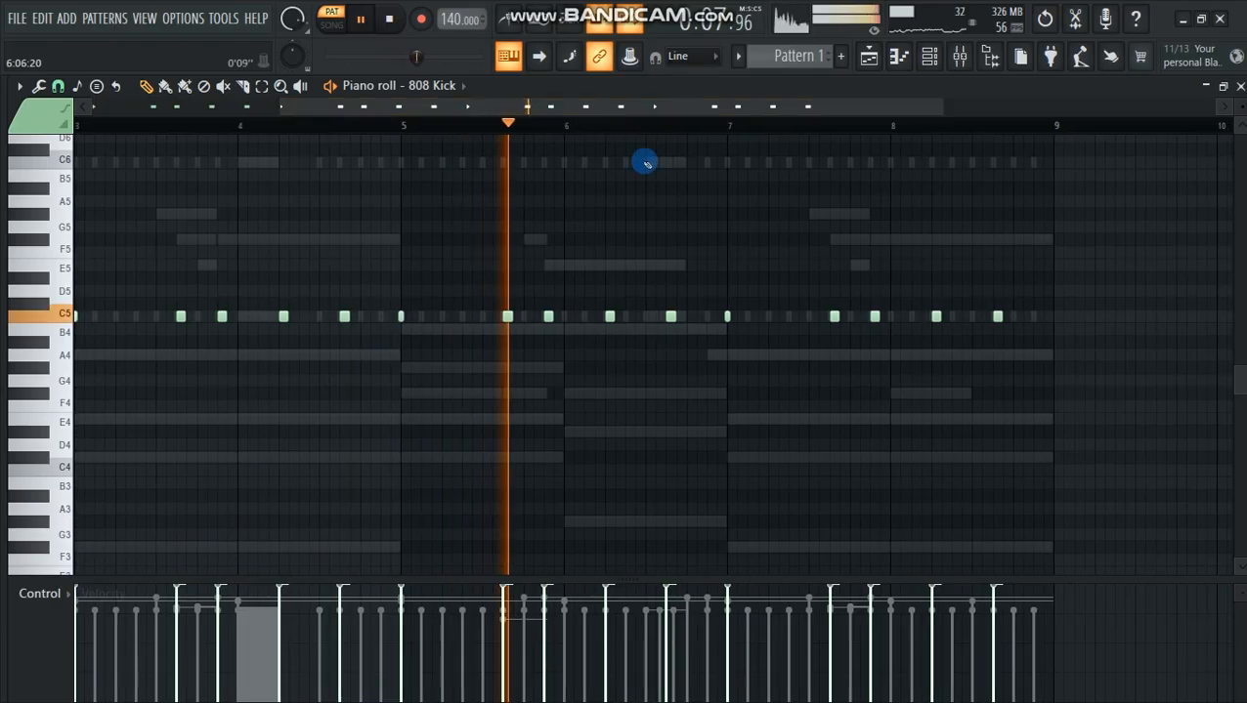
key(space)
- Add a one-step C5 kick on step 9 of bar 6, trying and discarding another on step 7
drag(942, 104, 530, 171)
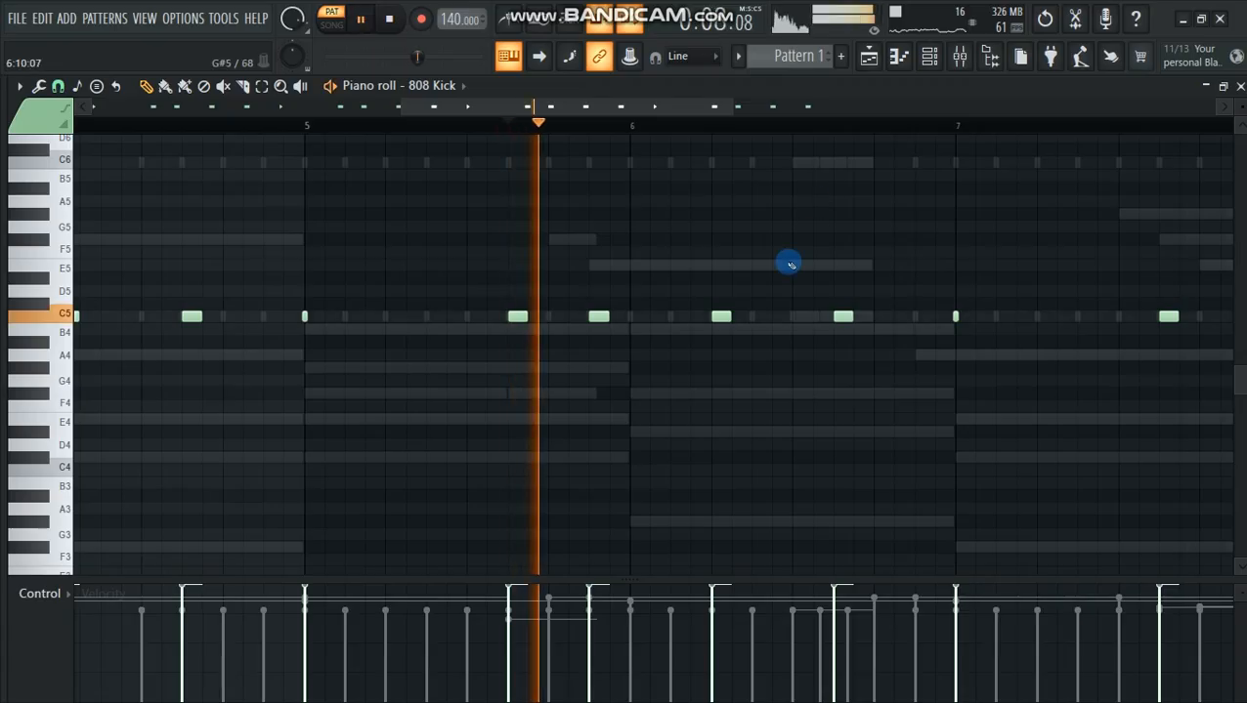
click(762, 316)
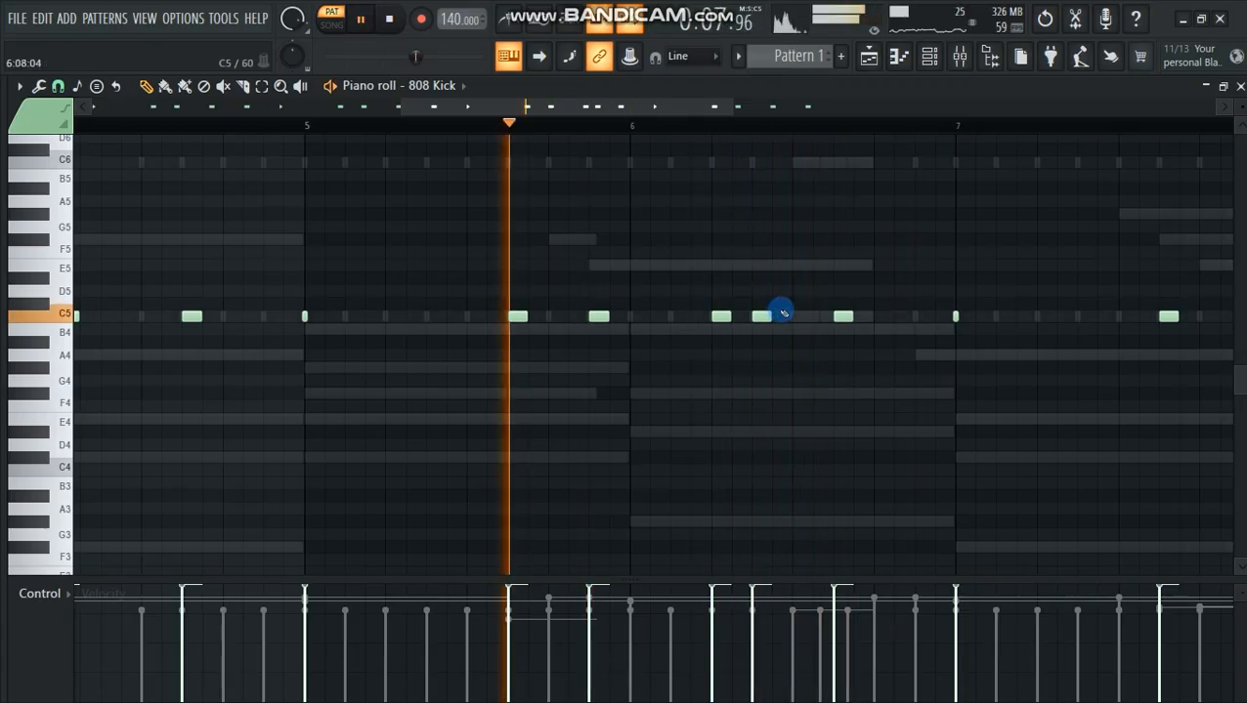
click(801, 316)
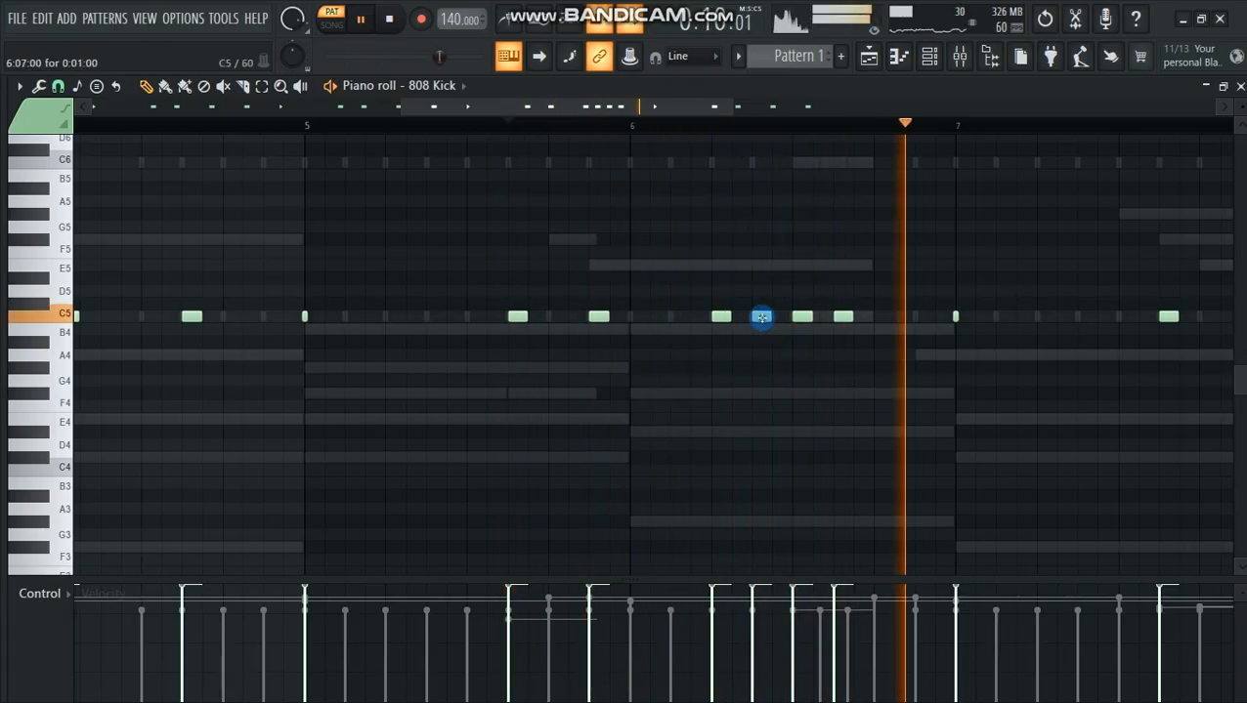
drag(761, 316, 842, 317)
- Try a kick on step 13 of bar 6, replace it with one on step 15, and add another on step 15 of bar 8
click(877, 318)
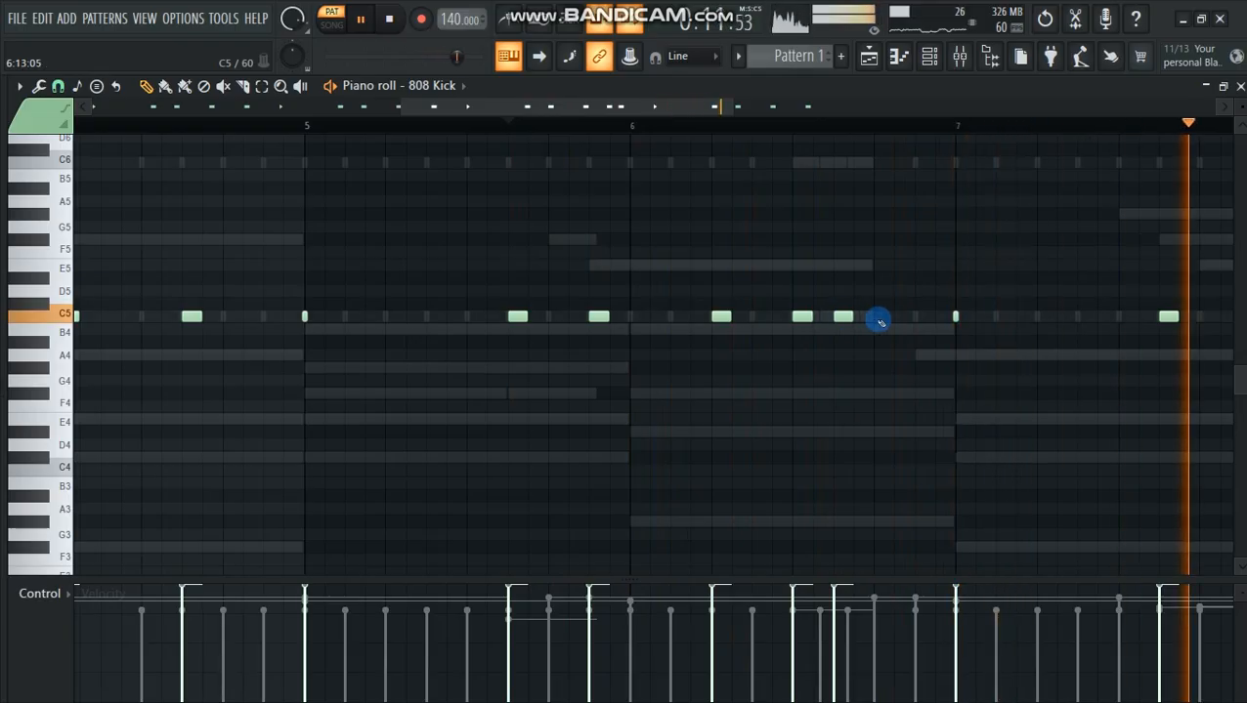
drag(633, 109, 732, 111)
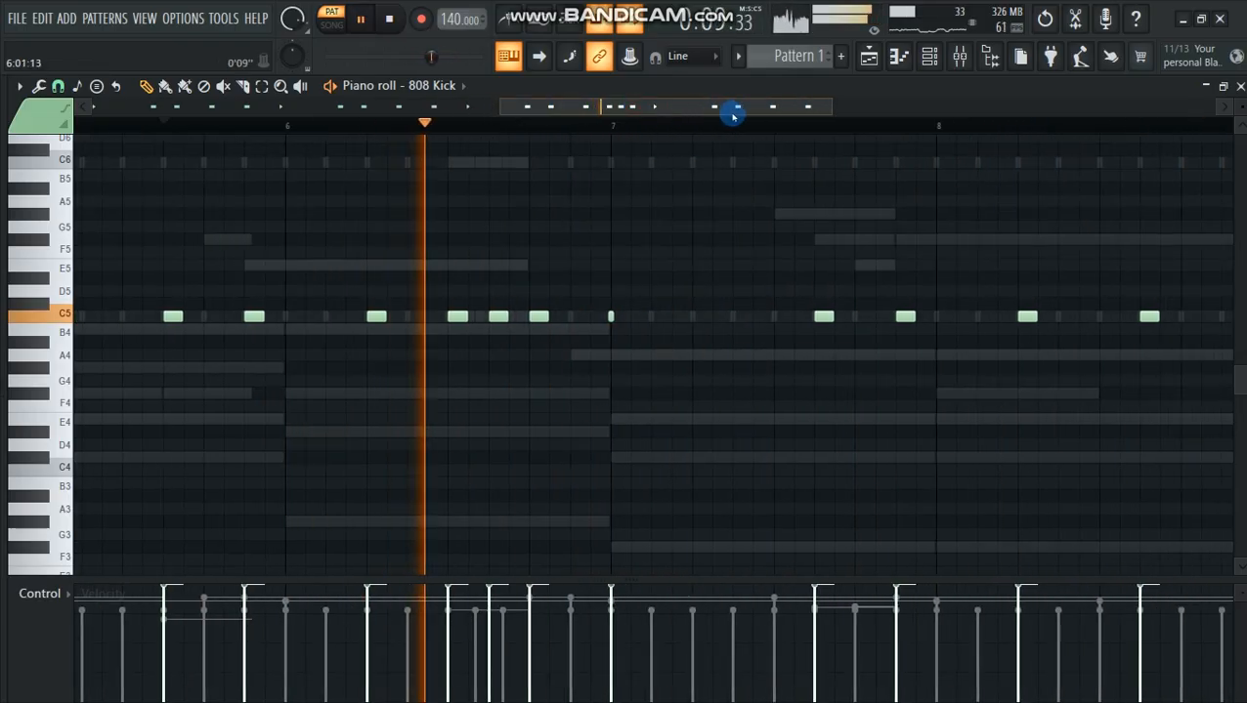
right_click(540, 315)
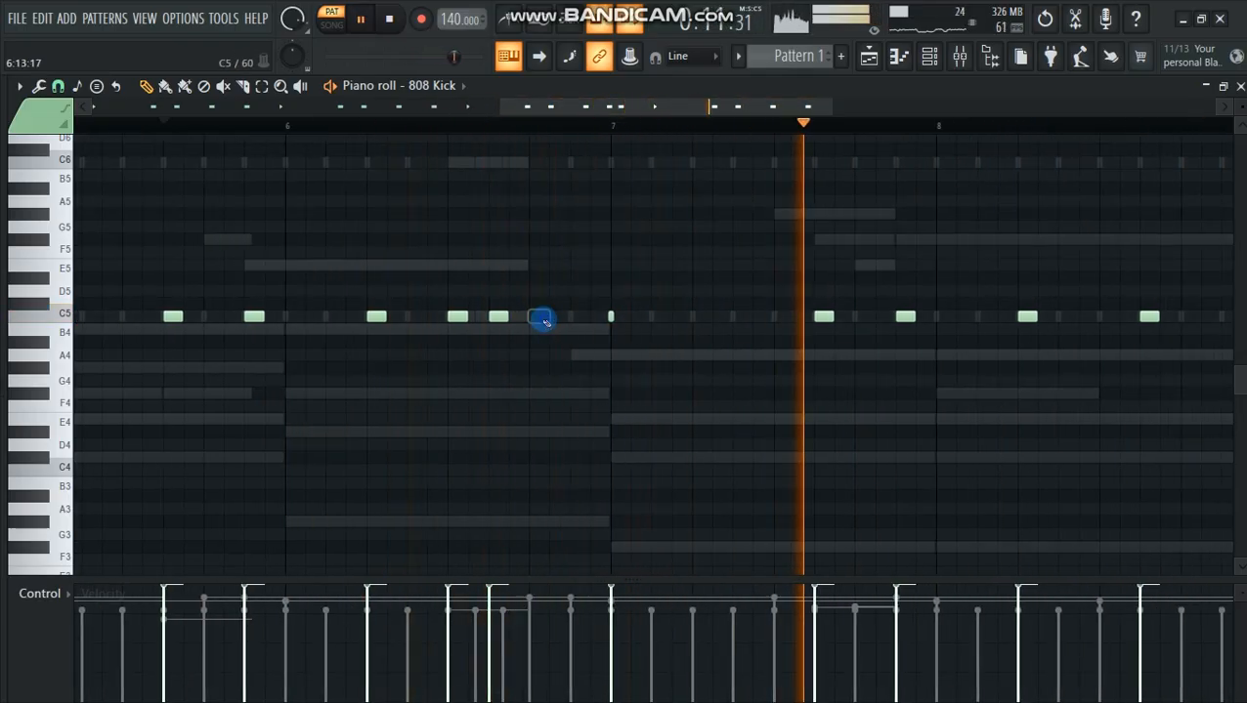
click(571, 318)
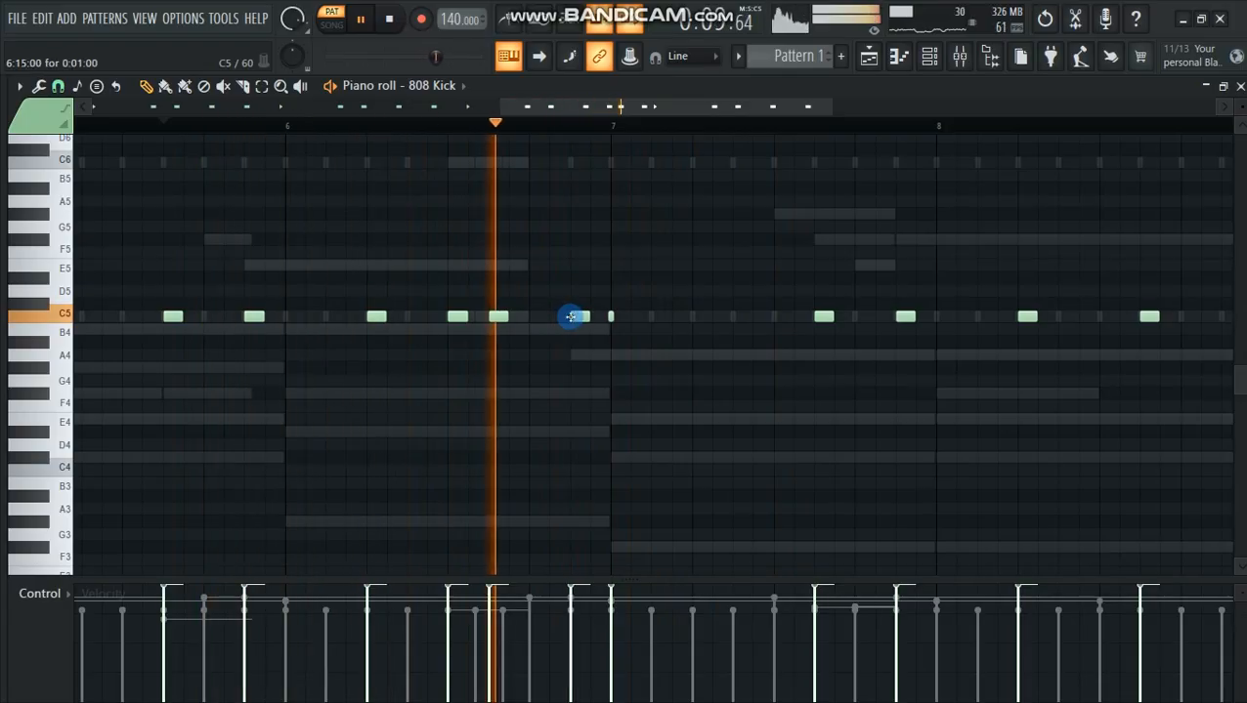
drag(707, 106, 799, 107)
click(946, 317)
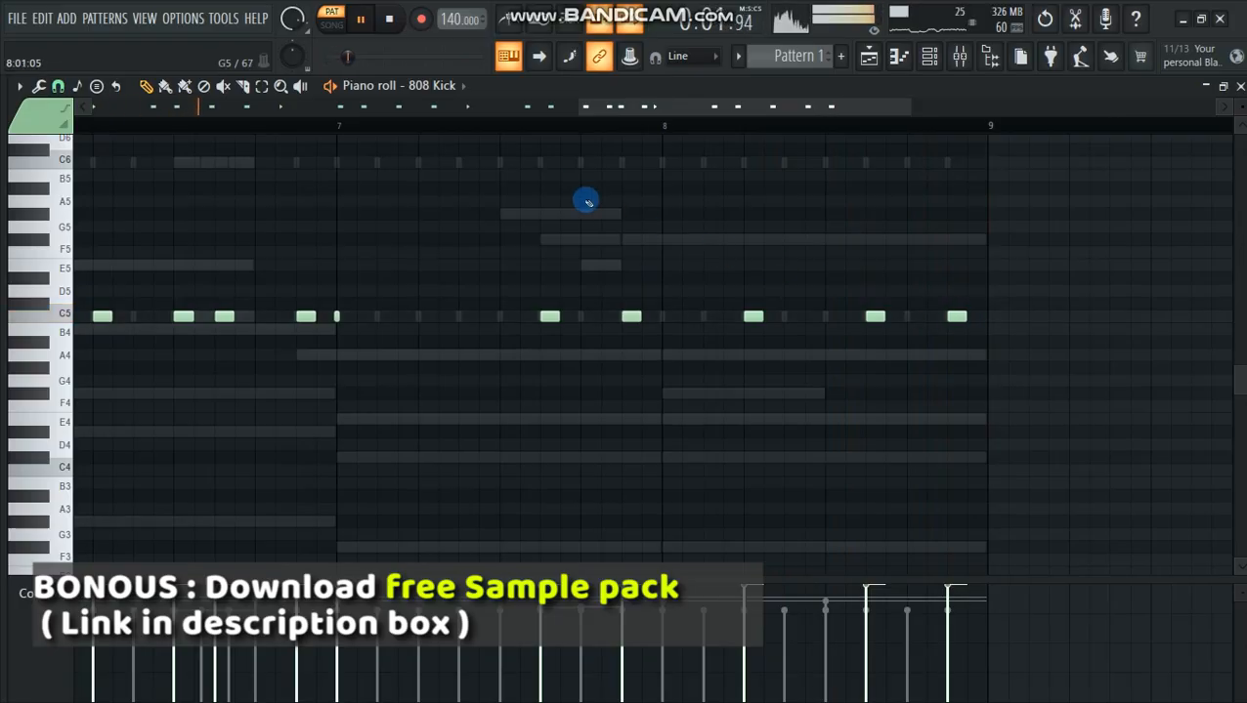
- Play the beat and review the 808 Kick notes across all eight bars
drag(557, 108, 9, 118)
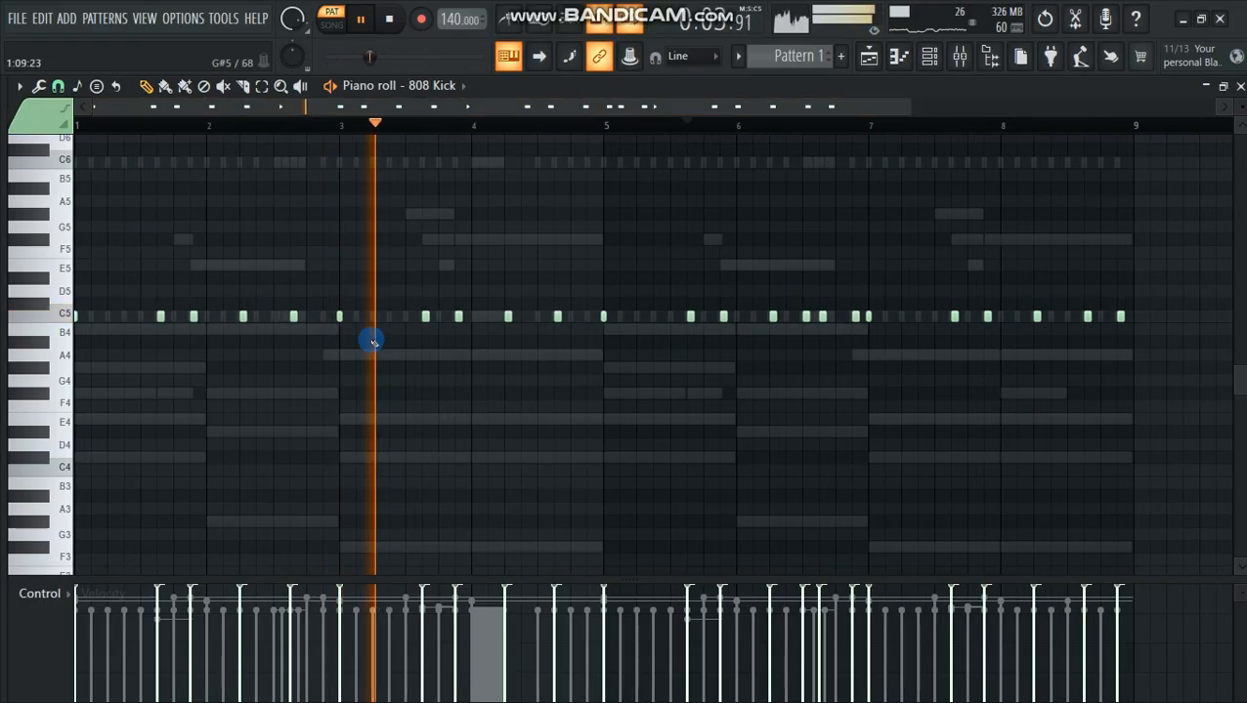
scroll(348, 346, up, 1)
scroll(348, 346, down, 1)
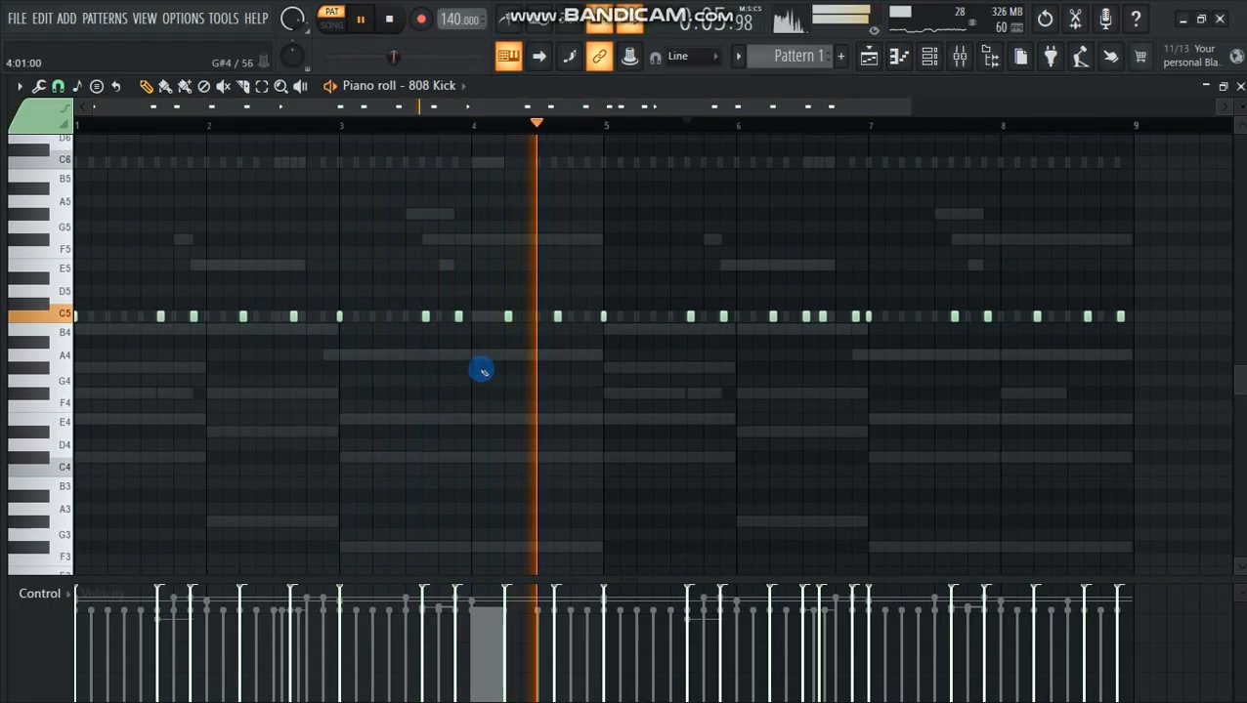
scroll(587, 348, up, 1)
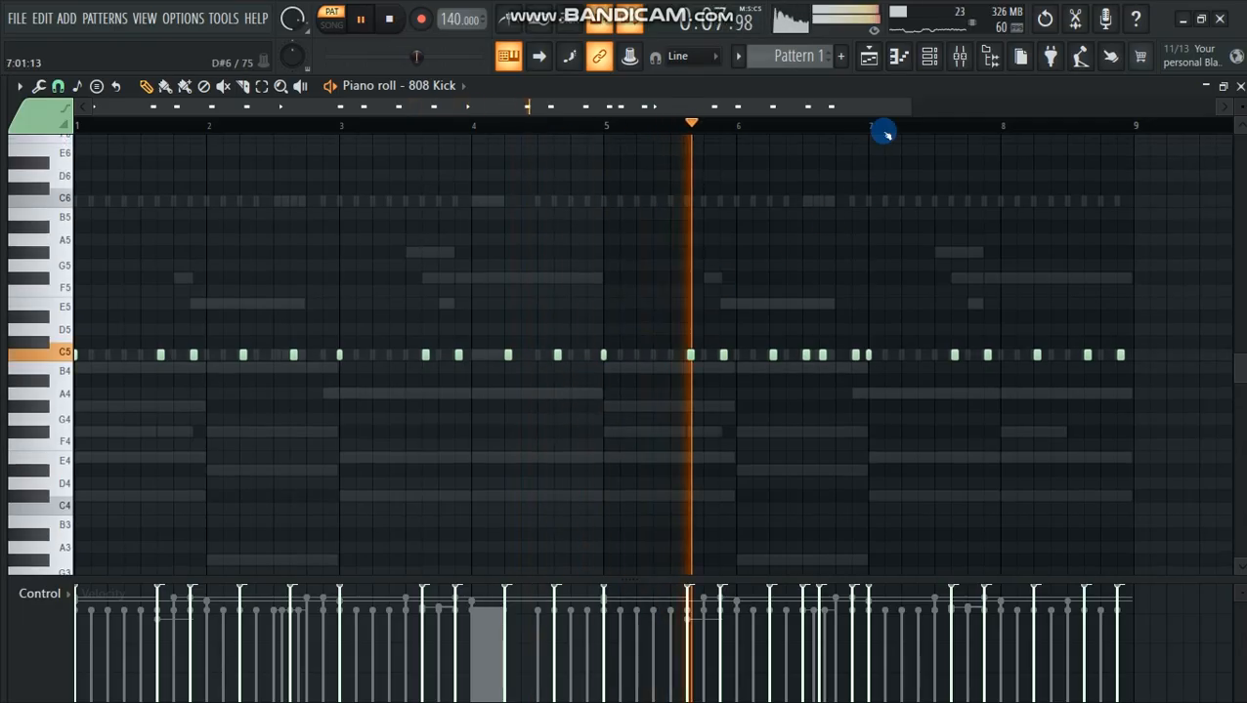
- Raise the 808 Kick channel's volume multiplier to 154% and shift the channel rack aside
click(929, 56)
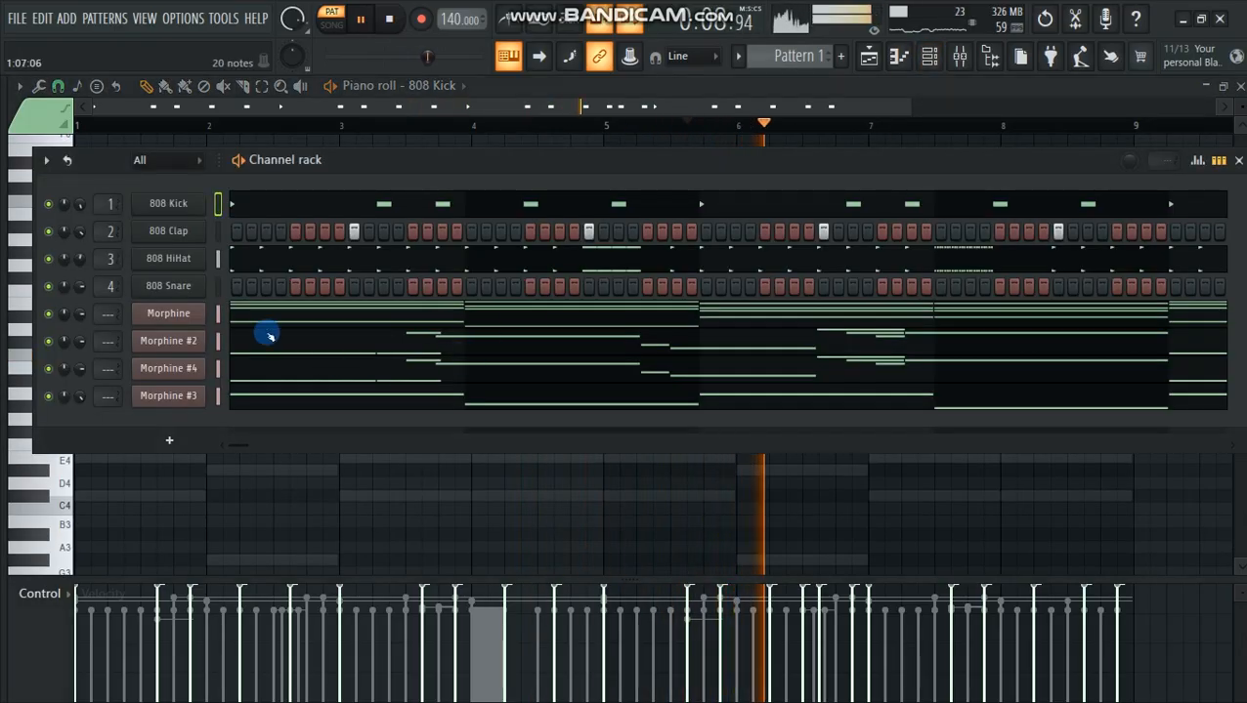
click(159, 208)
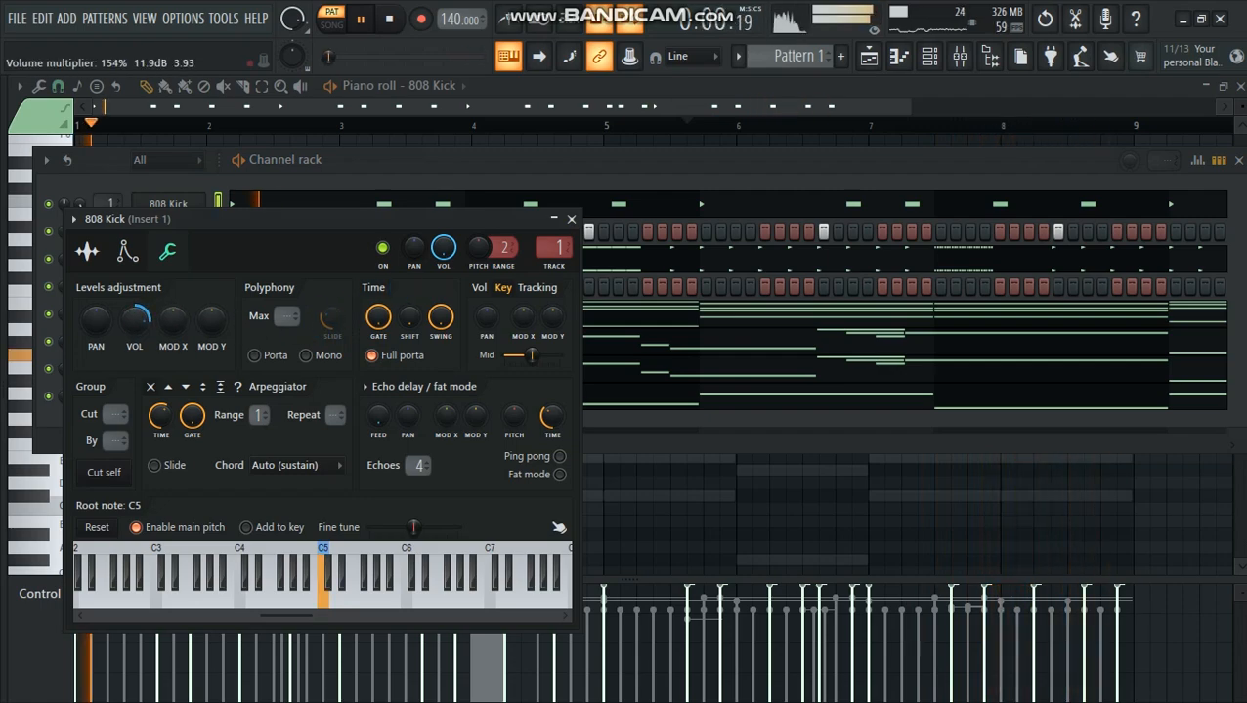
click(571, 221)
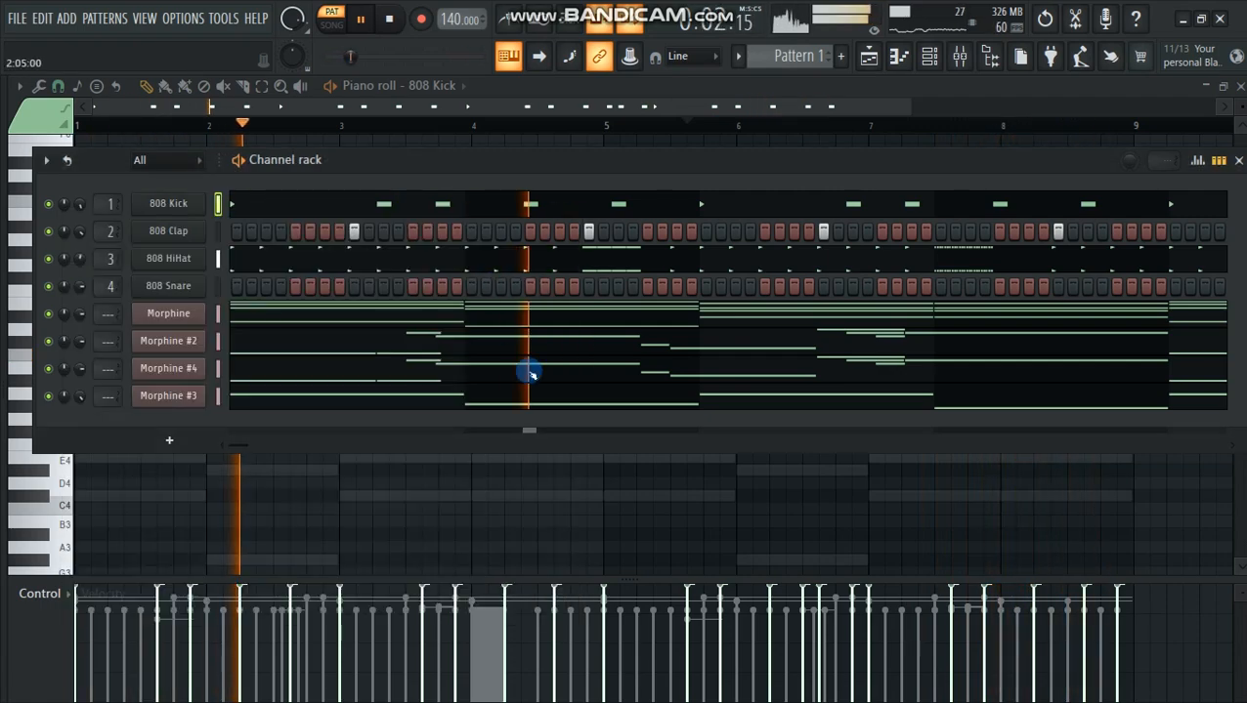
drag(368, 166, 304, 164)
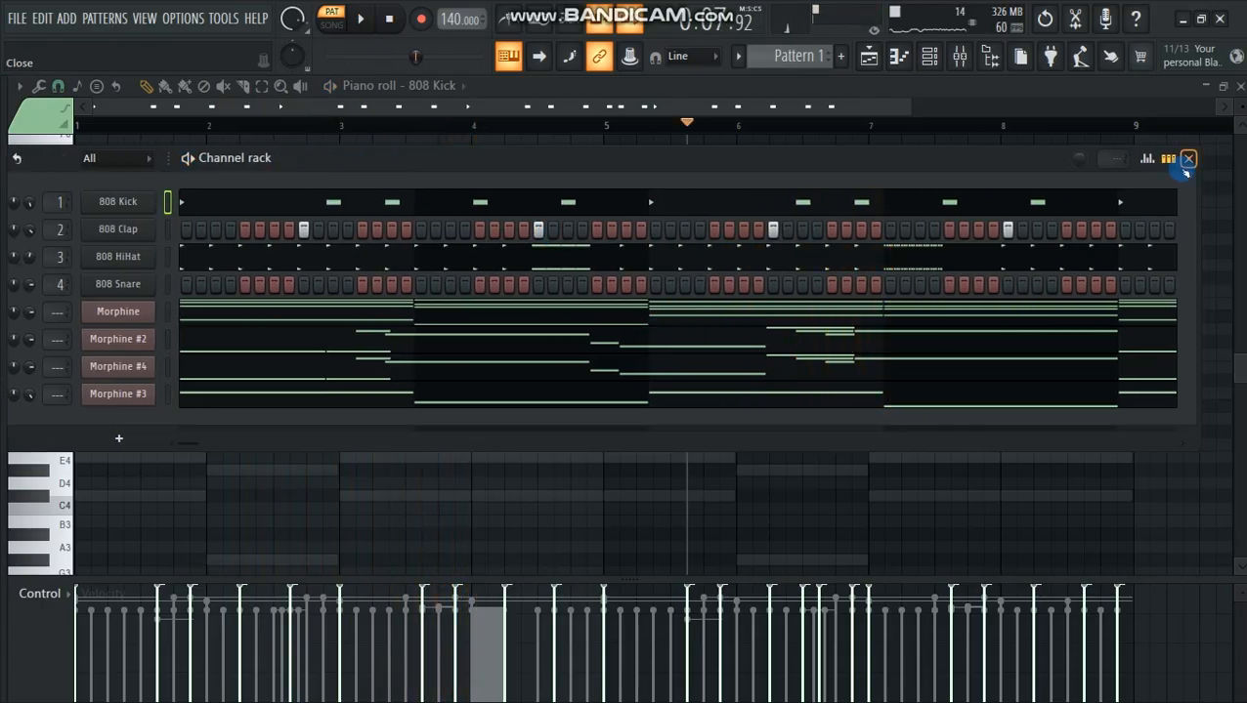
- Return to the playlist and audition the 808 Snare channel's sound
click(1187, 159)
click(894, 65)
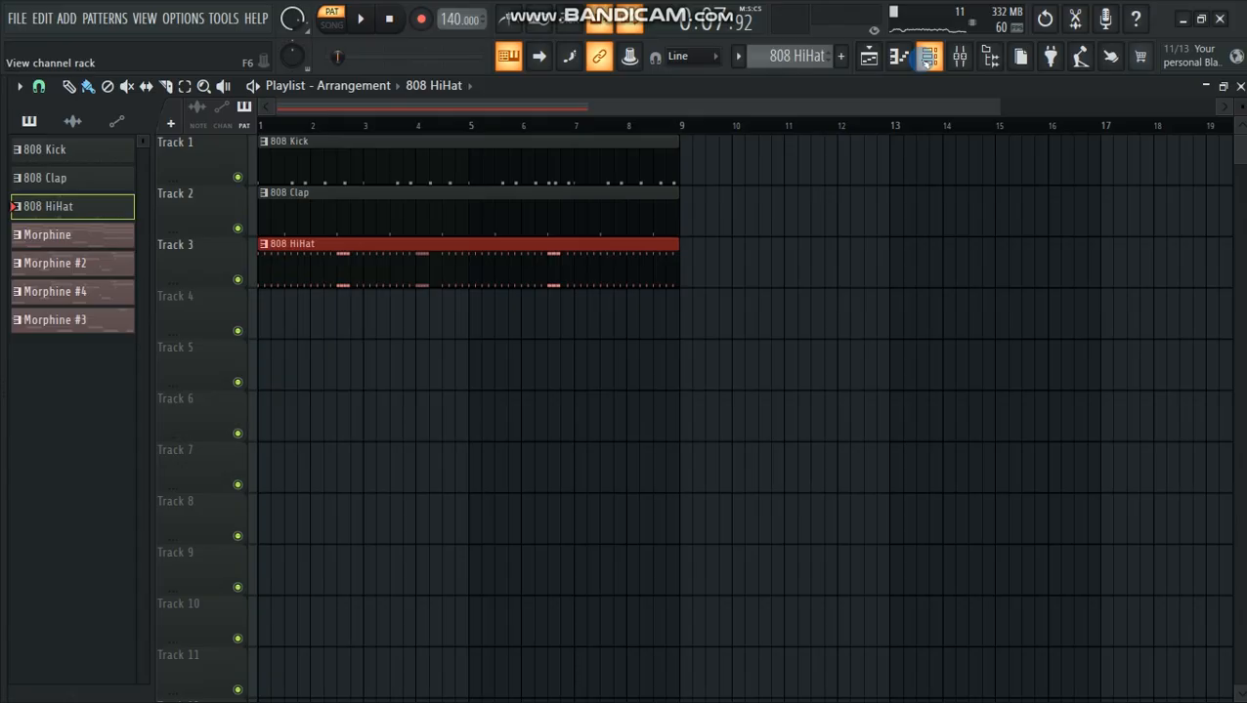
click(927, 60)
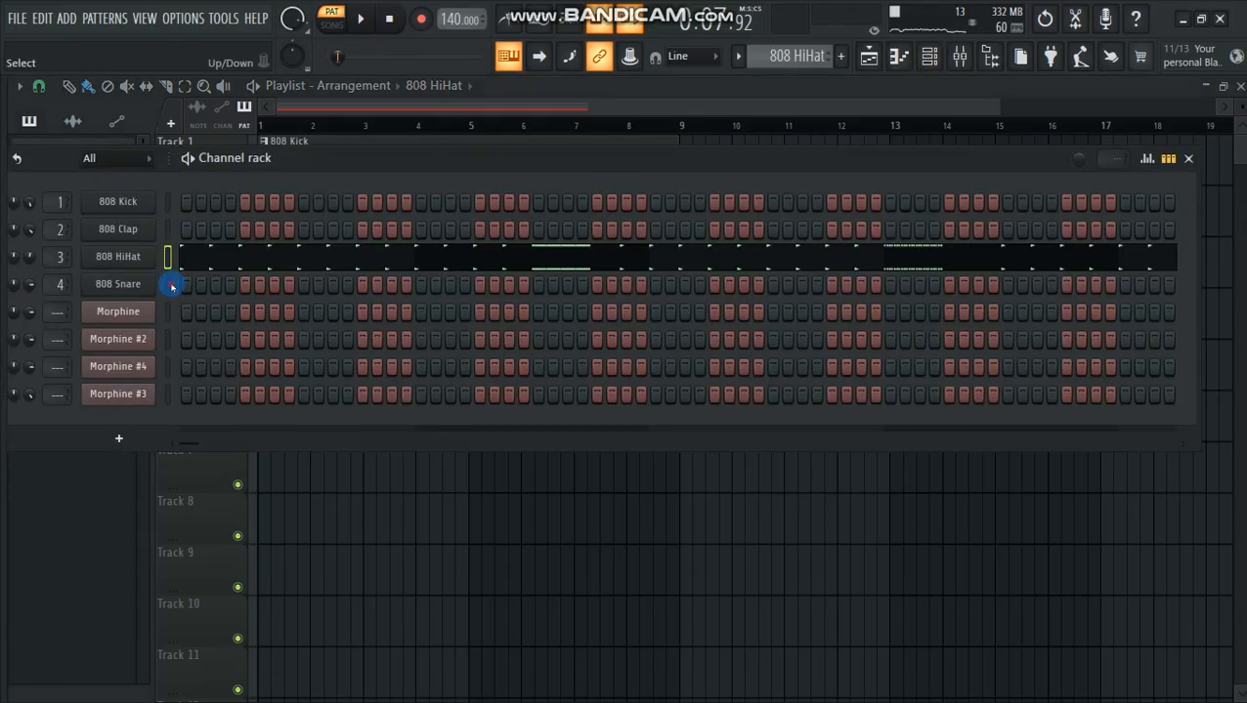
key(z)
key(z)
key(z)
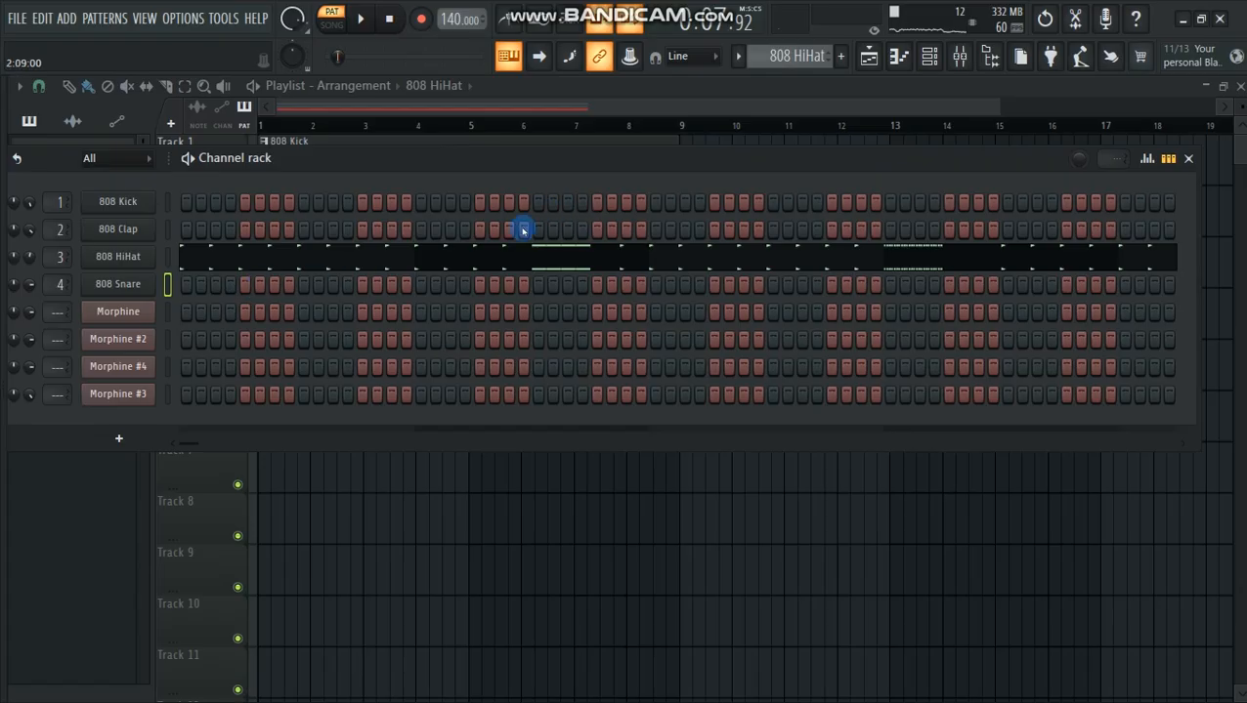
- Create a new empty pattern, place it at bar 1 of Track 4, and switch playback to song mode
scroll(776, 60, down, 3)
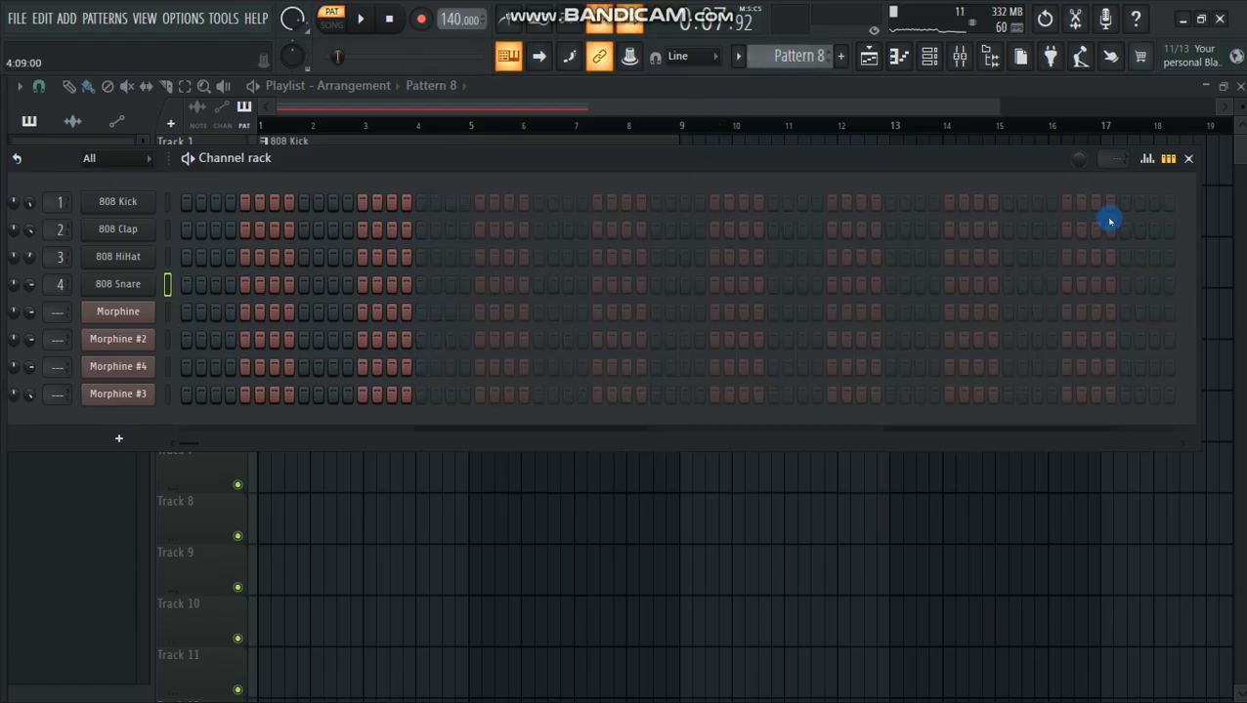
click(1187, 159)
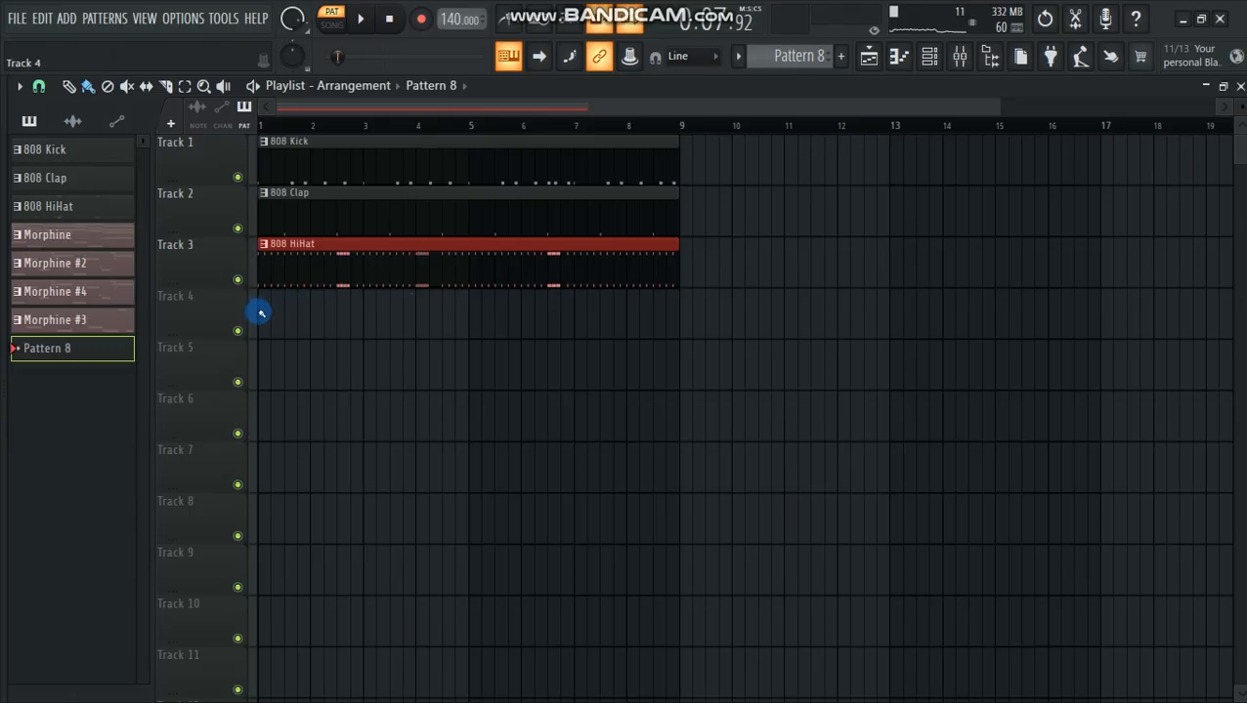
click(258, 309)
click(333, 18)
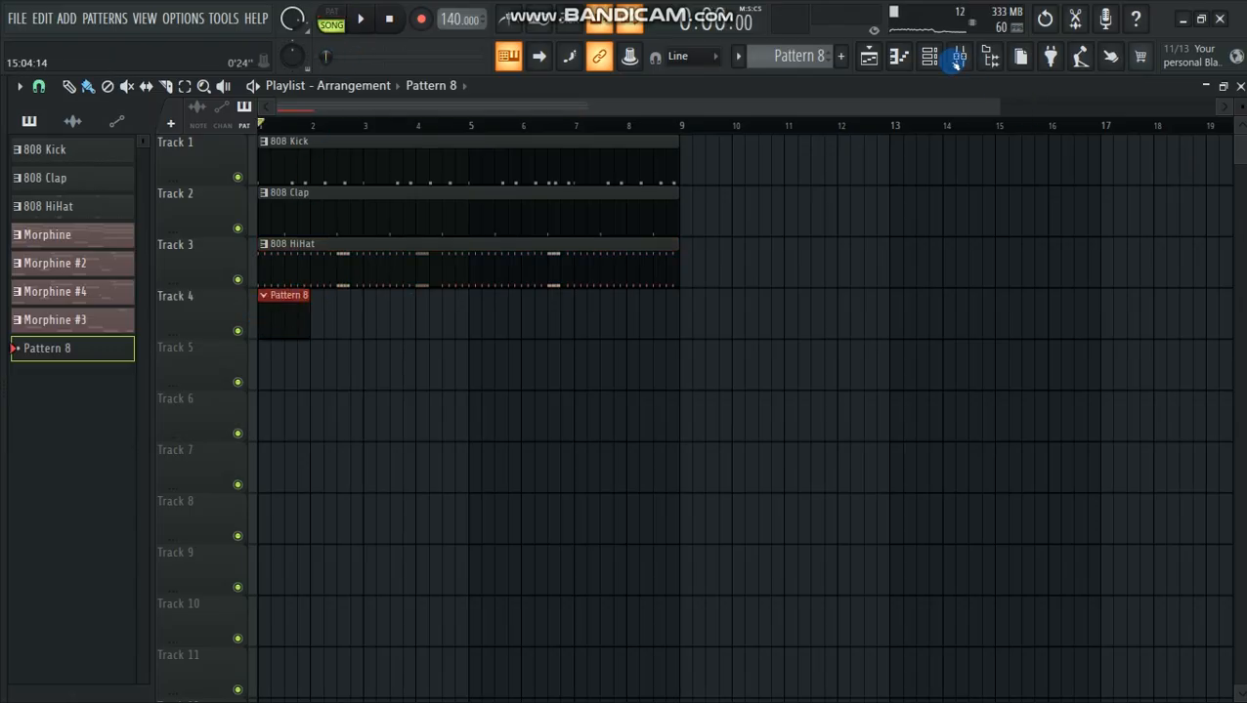
- Add 808 Snare hits on steps 9 and 13 during song playback, trying and removing another on step 15
click(930, 56)
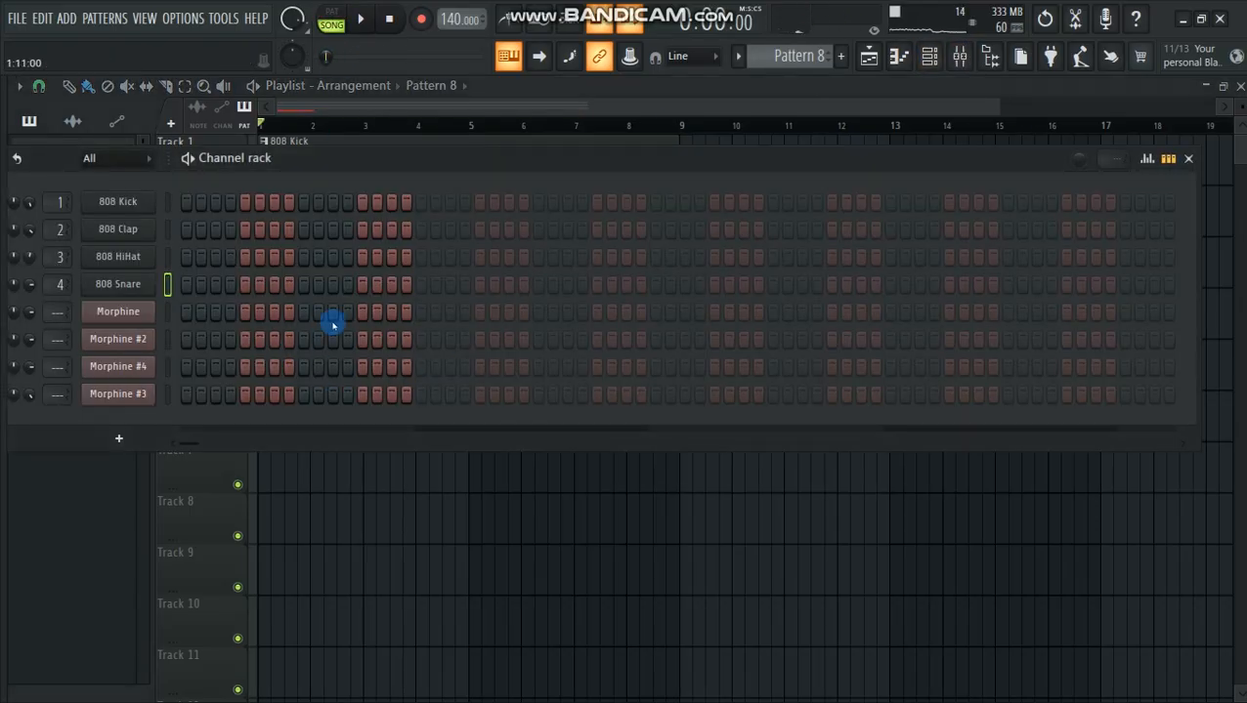
key(space)
click(304, 284)
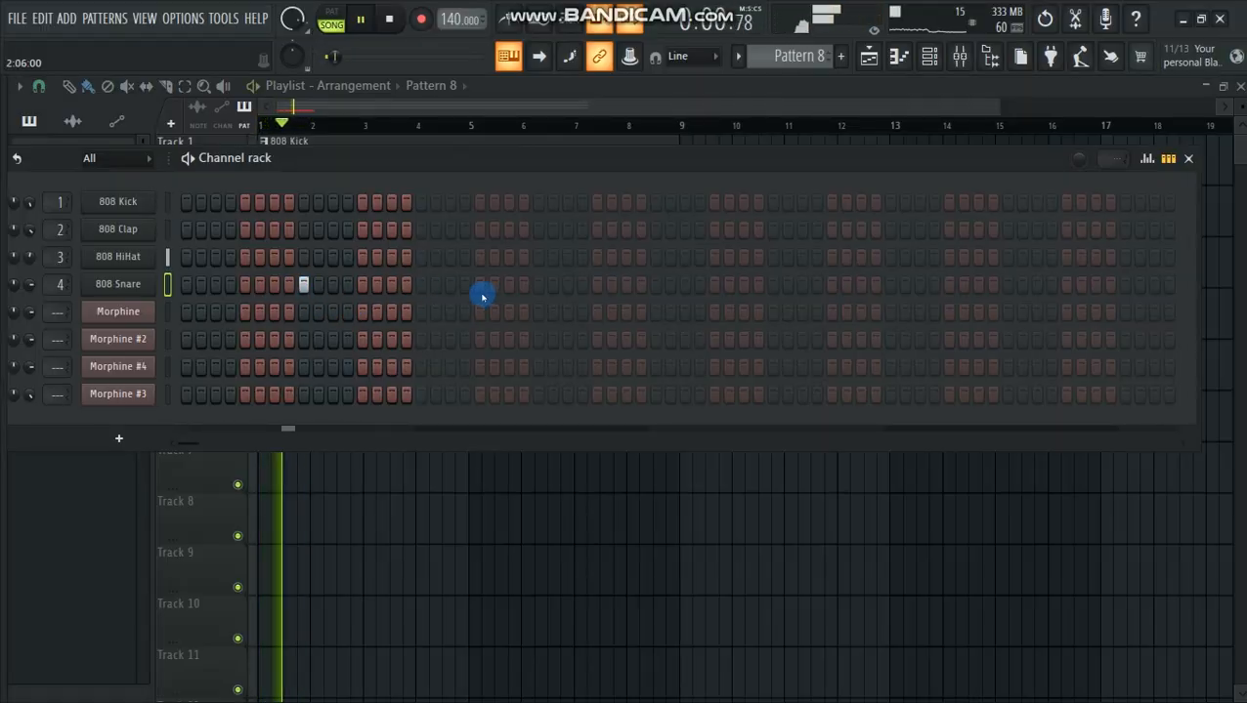
click(362, 285)
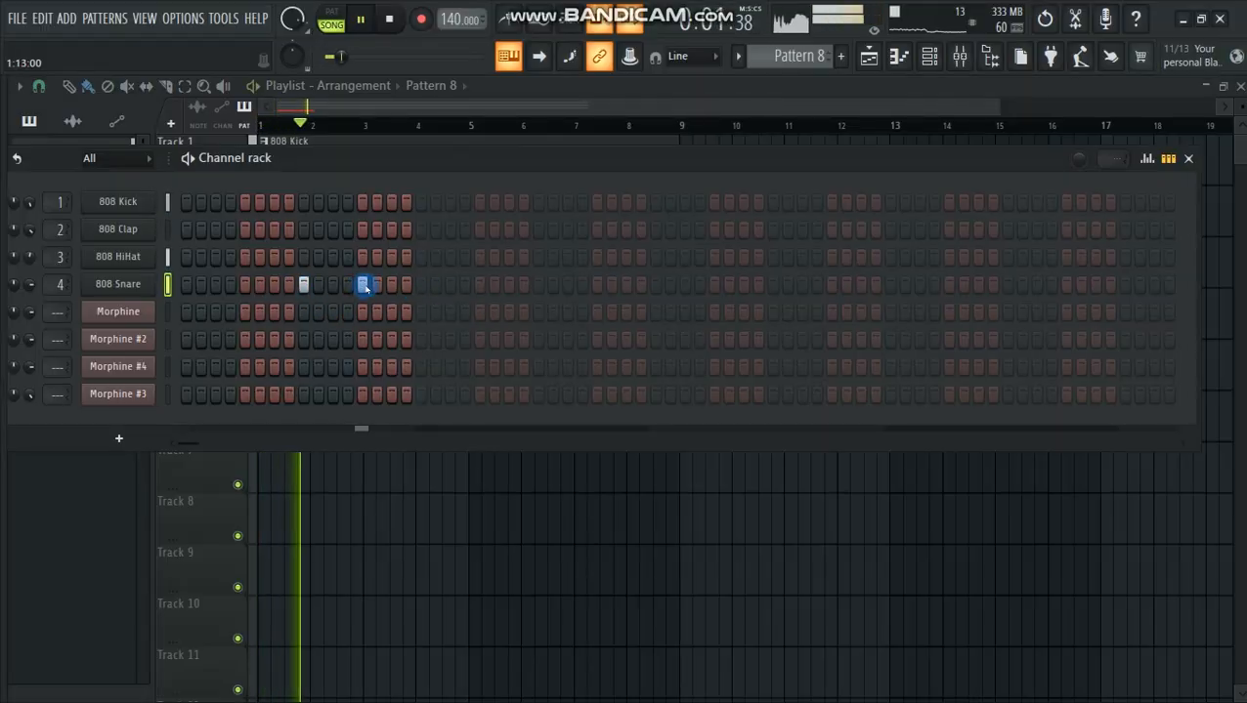
click(393, 286)
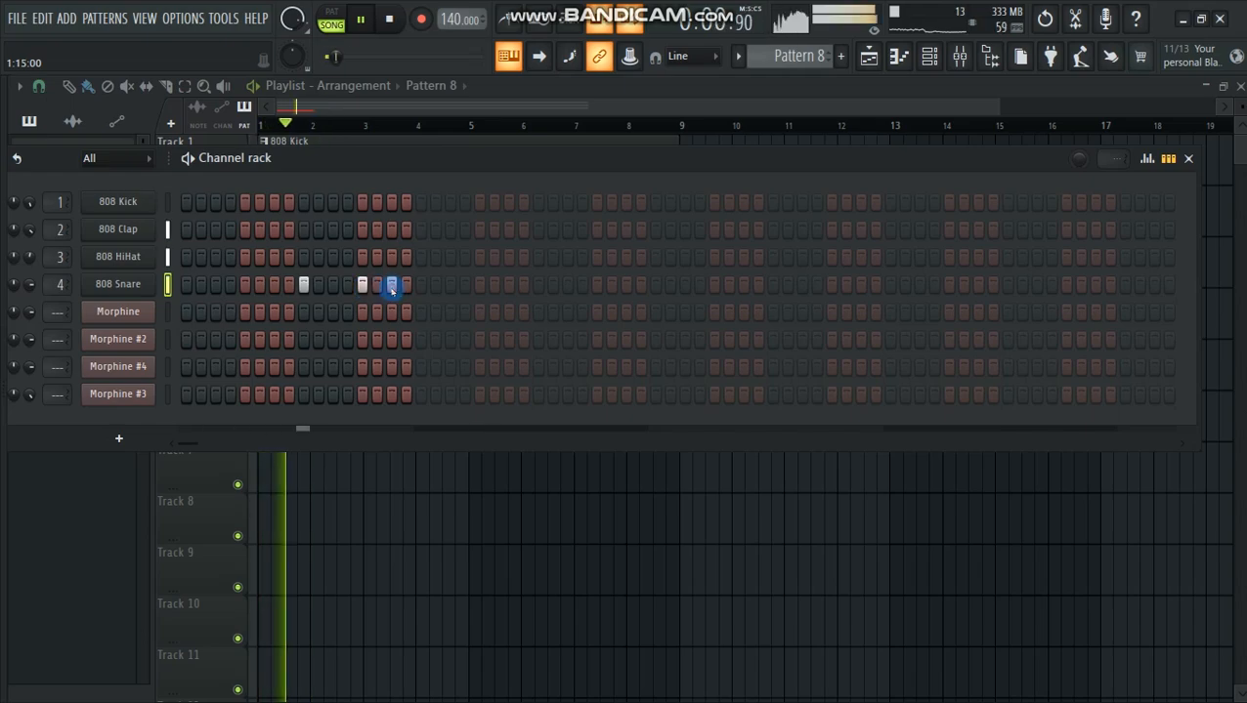
key(space)
right_click(393, 287)
key(space)
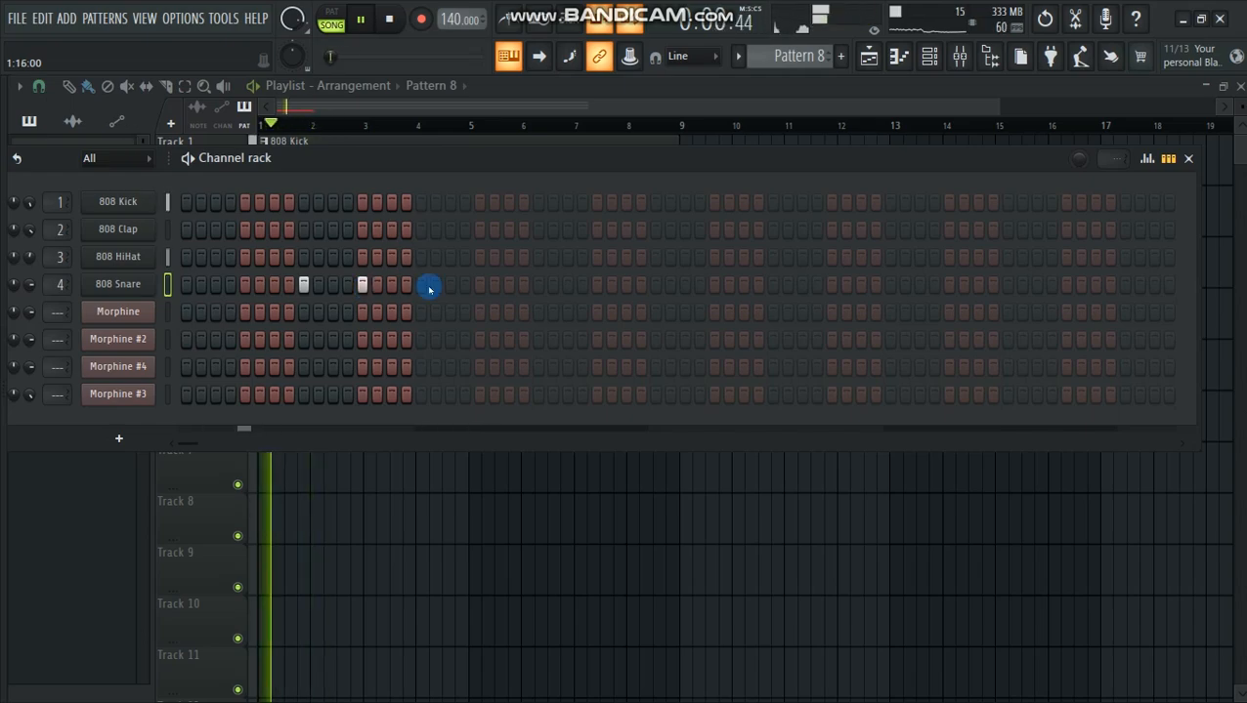
- Try the 808 Snare without its step 13 hit during playback, and restore that hit
right_click(362, 286)
key(space)
key(space)
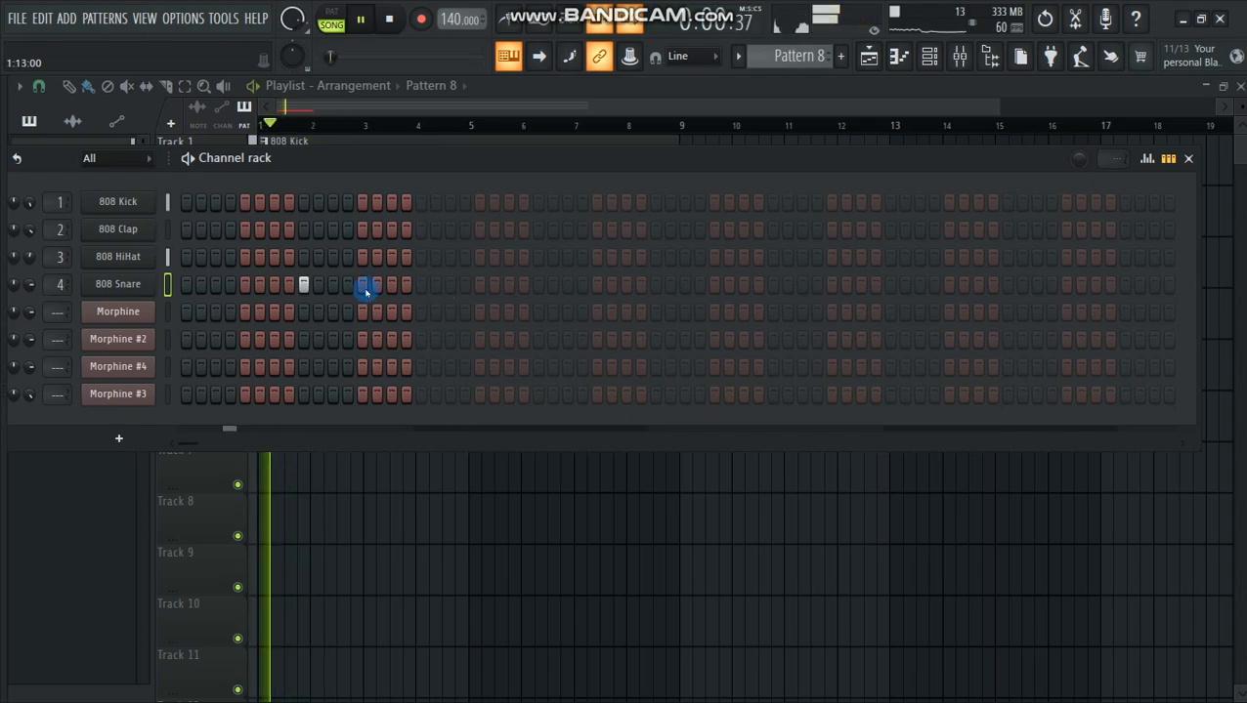
click(362, 284)
key(space)
- Repeat the 808 Snare's one-bar pattern from bar 1 through bar 8 in its piano roll
right_click(122, 284)
click(228, 281)
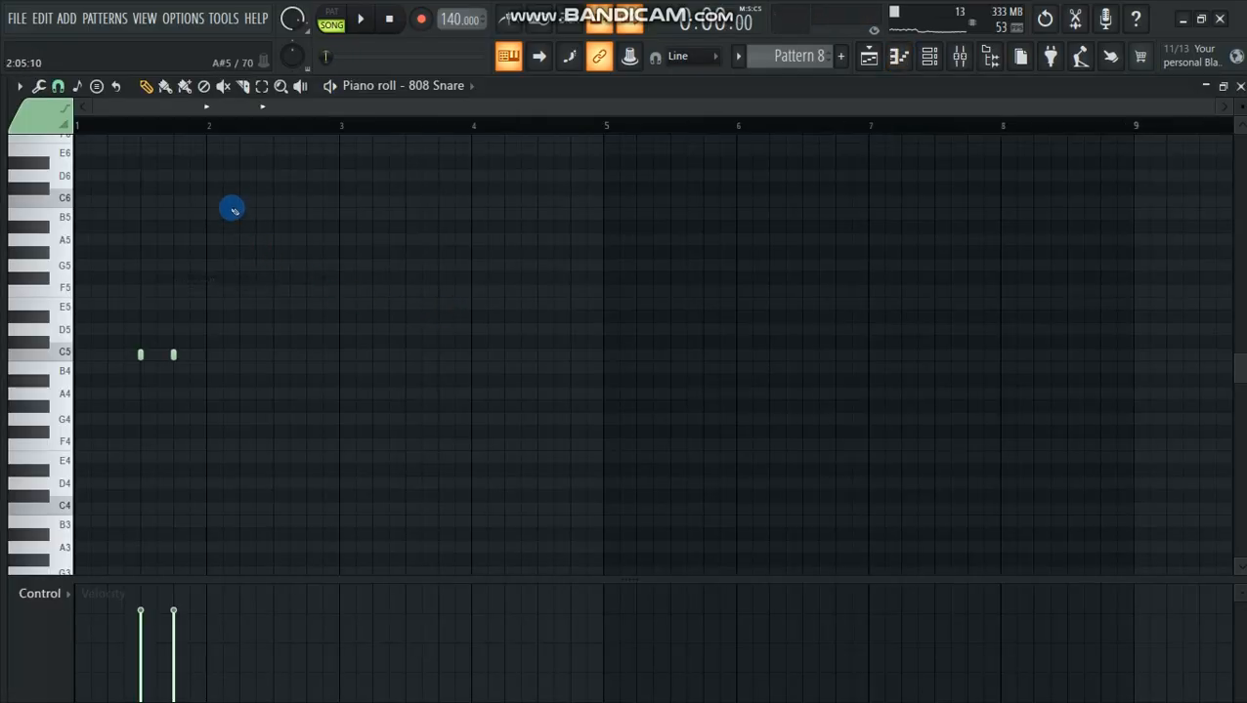
drag(205, 129, 2, 184)
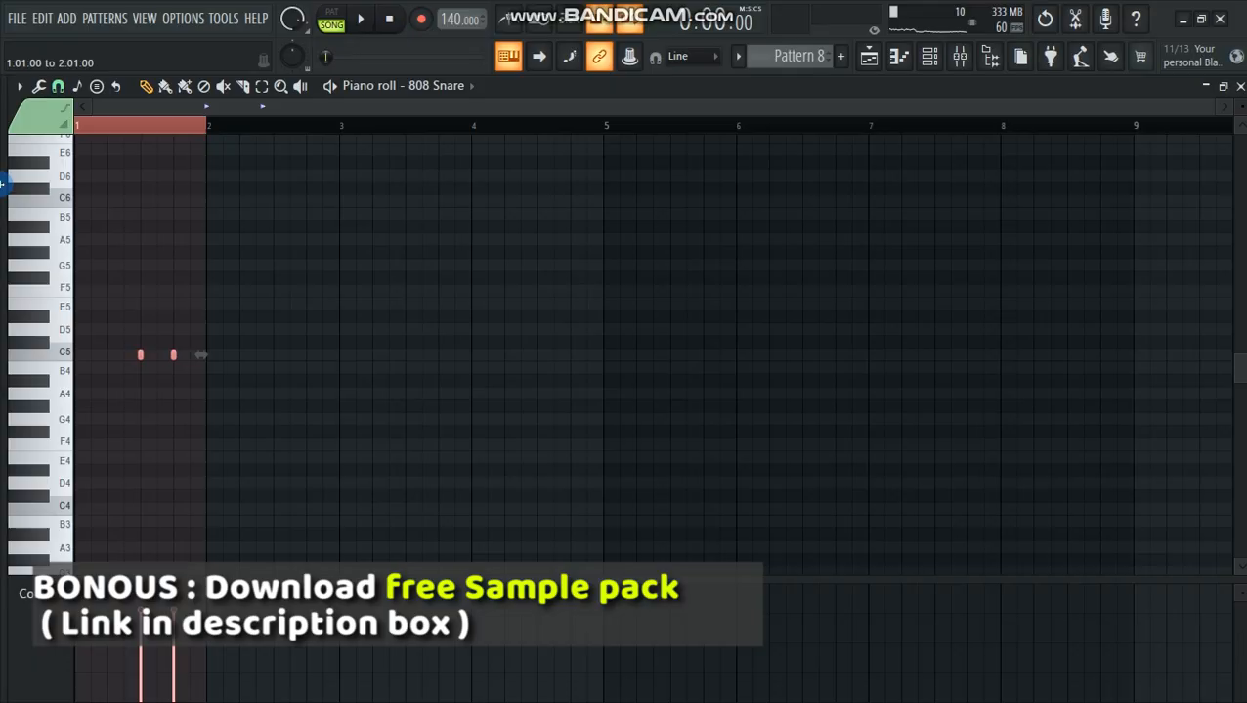
key(ctrl+b)
key(ctrl+b)
key(ctrl+b)
key(ctrl+b)
key(ctrl+b)
key(ctrl+b)
key(ctrl+b)
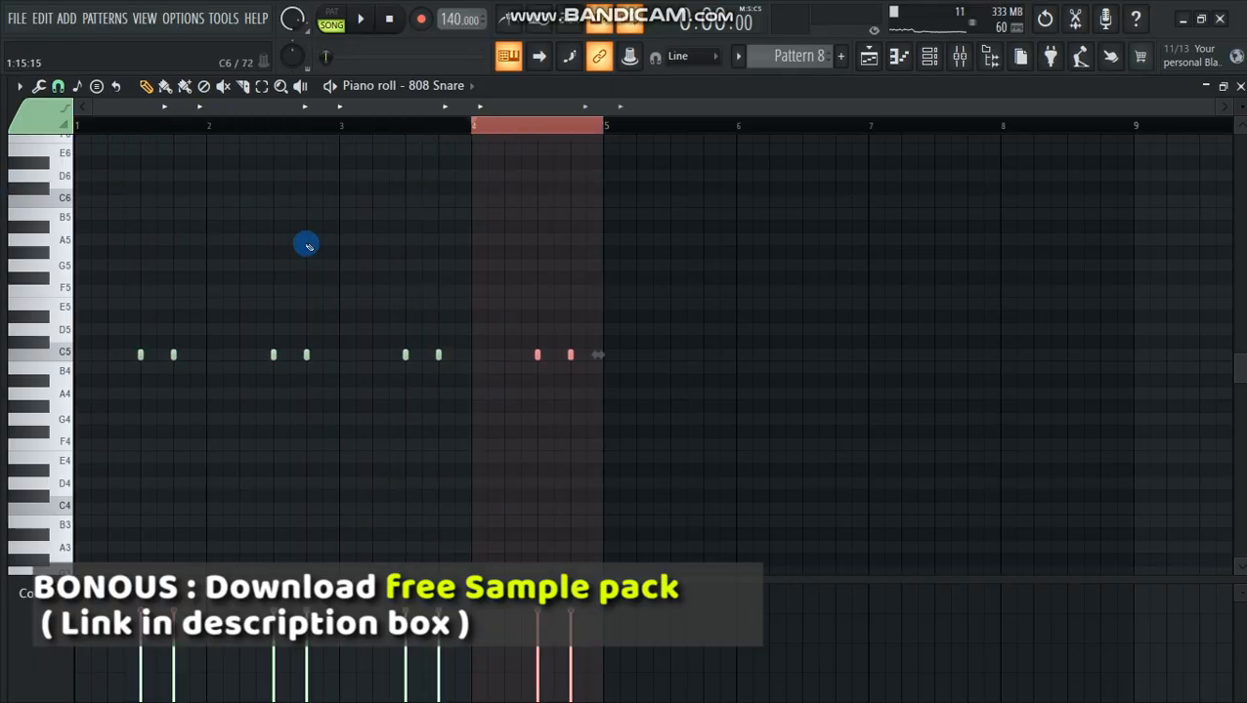
- Play the song from the start and review the repeated snare notes across all eight bars
click(76, 126)
key(space)
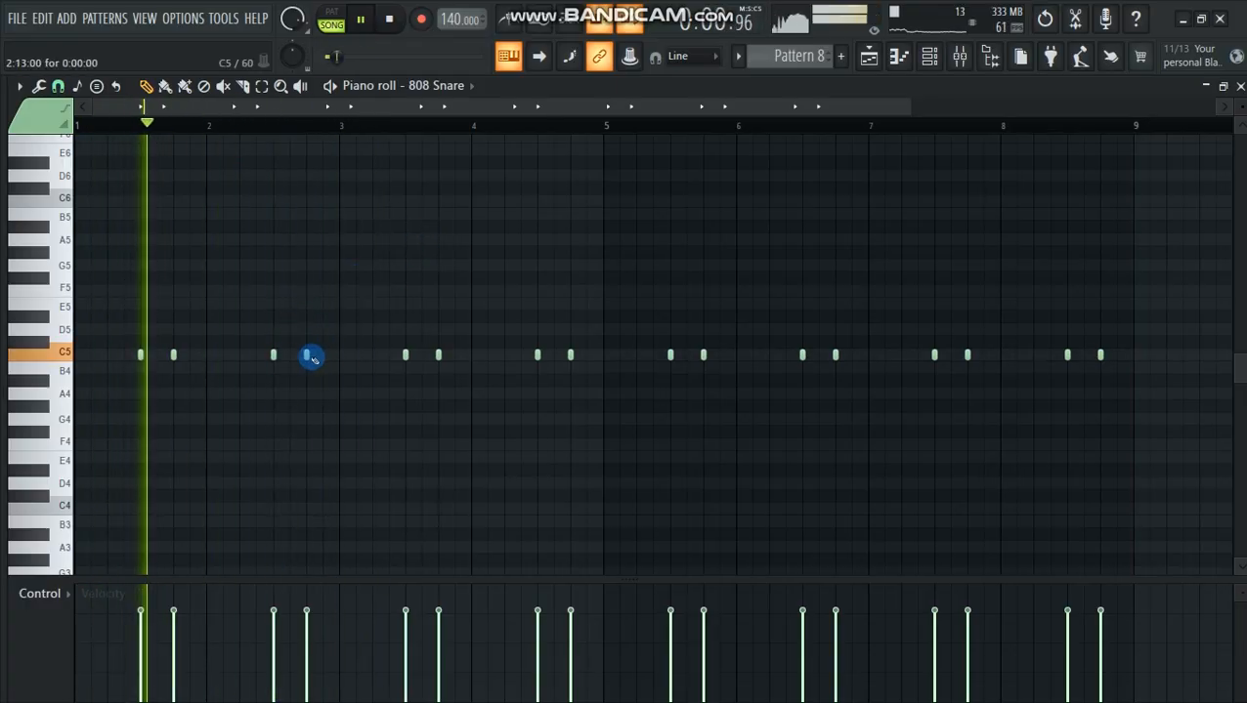
drag(907, 108, 766, 113)
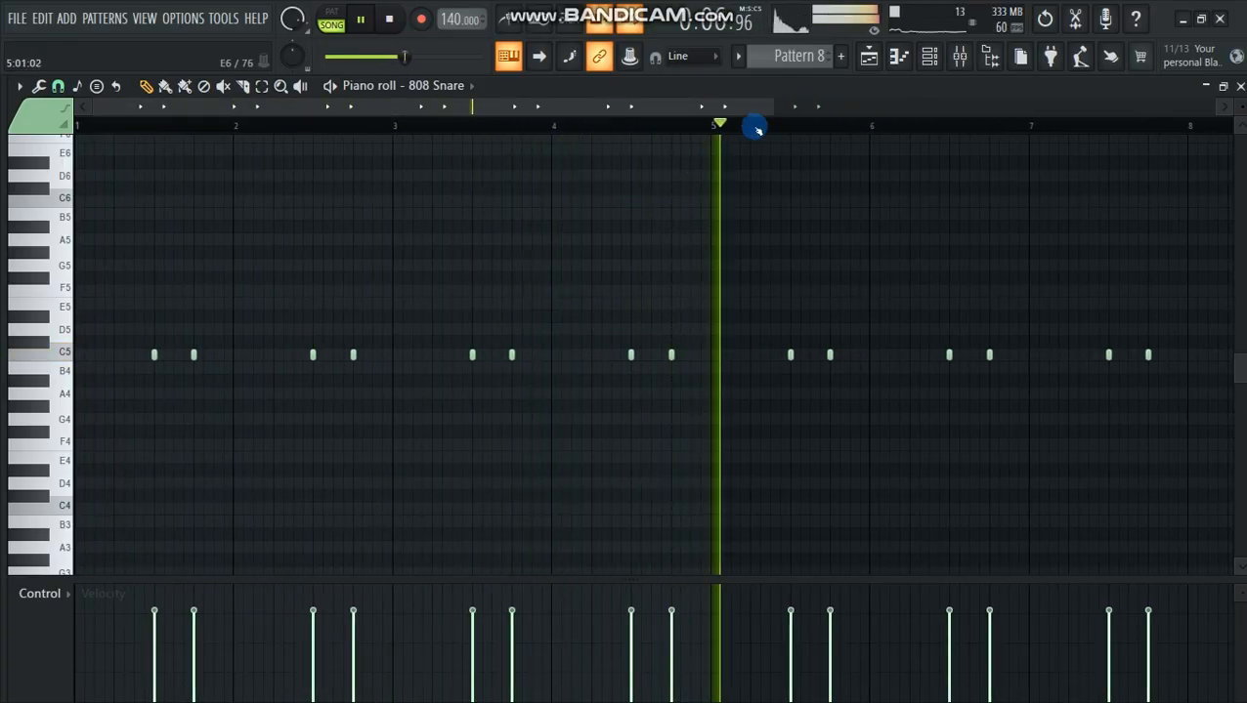
drag(774, 106, 1016, 104)
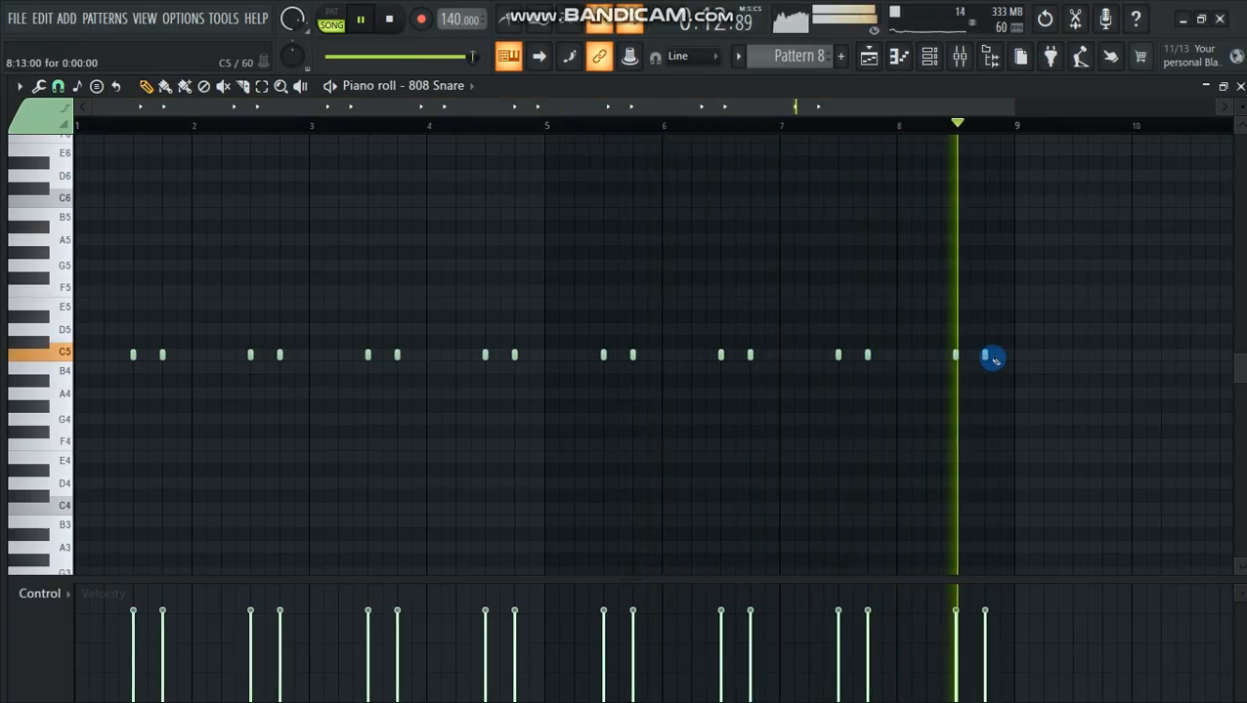
- Add C5 snare hits on step 14 of bar 8 and step 15 of bar 2, trying and discarding one on step 11 of bar 4
click(887, 132)
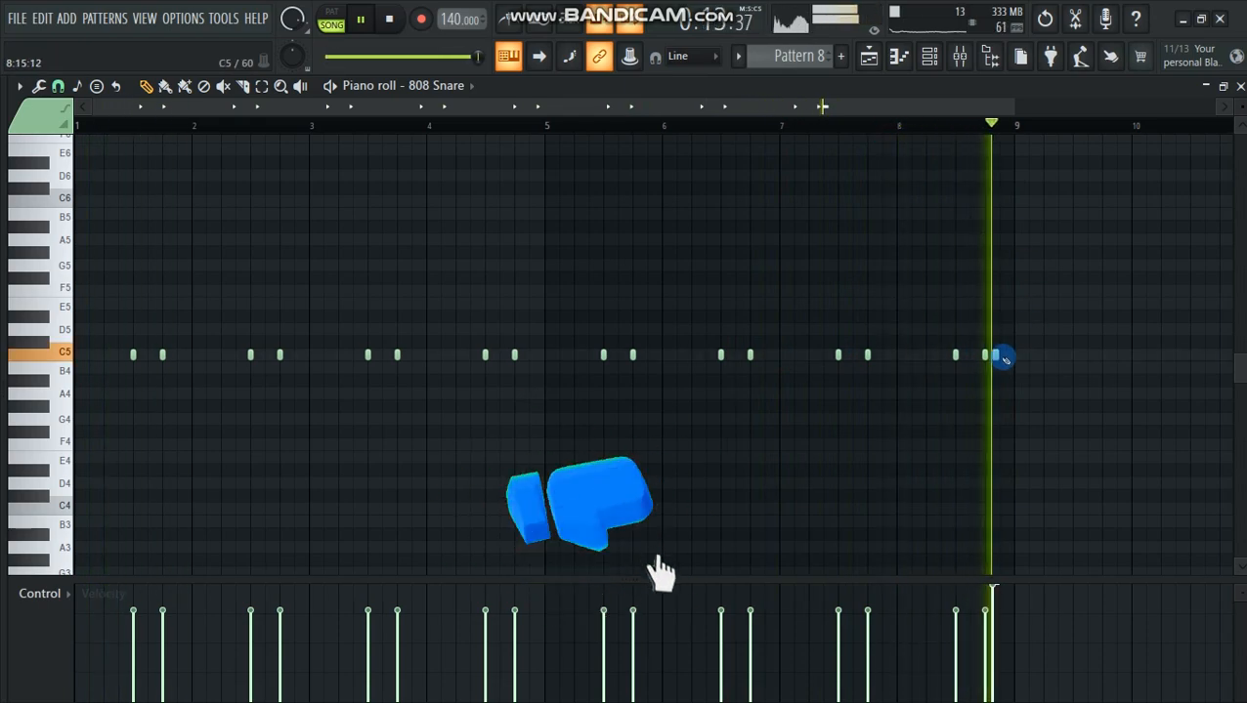
click(297, 354)
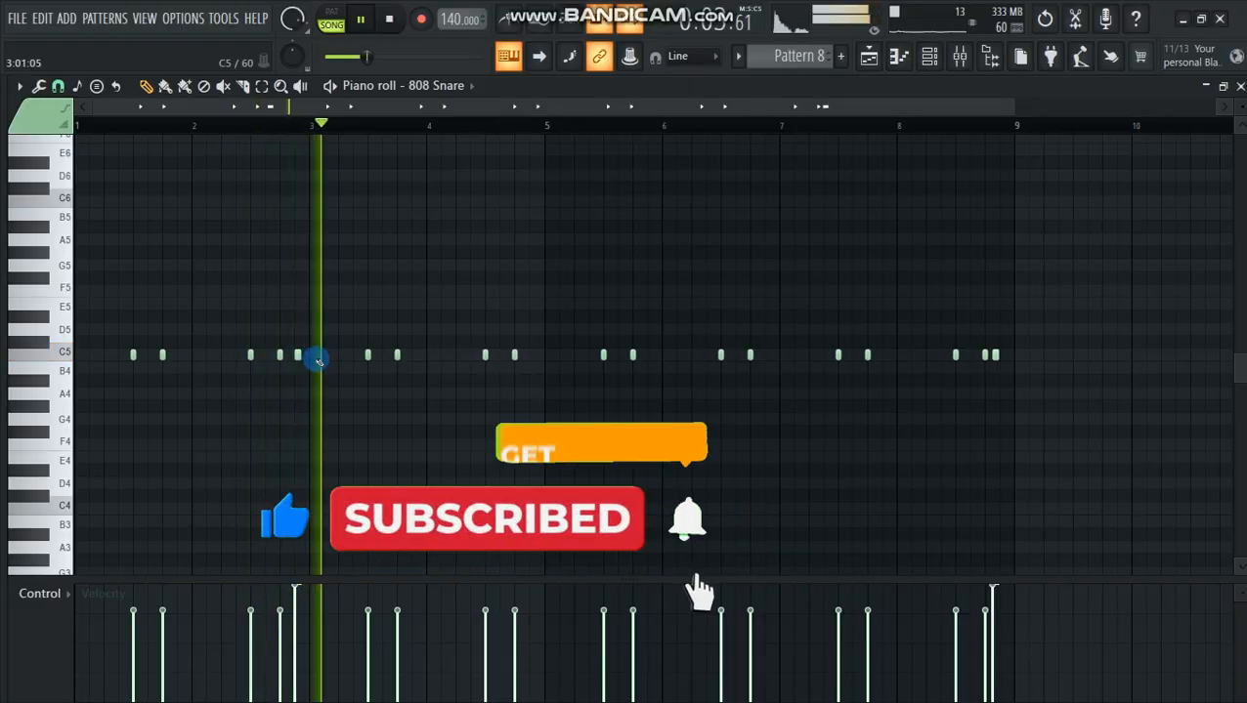
click(502, 356)
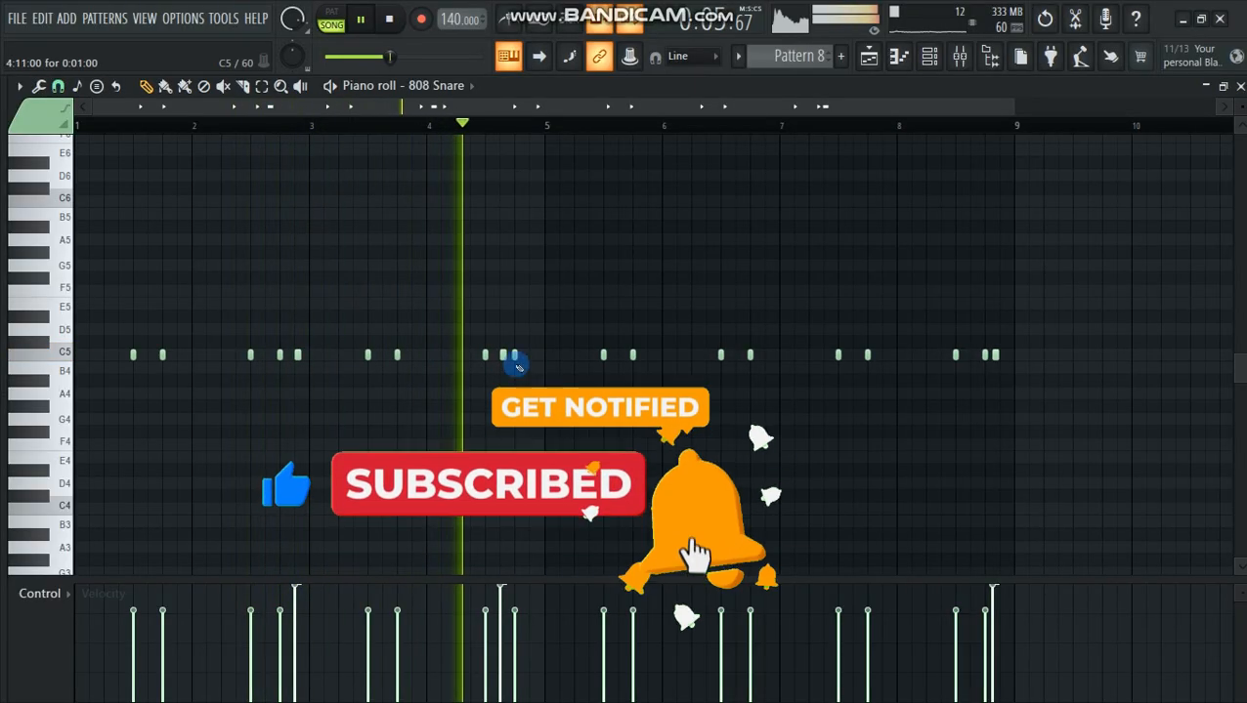
right_click(502, 356)
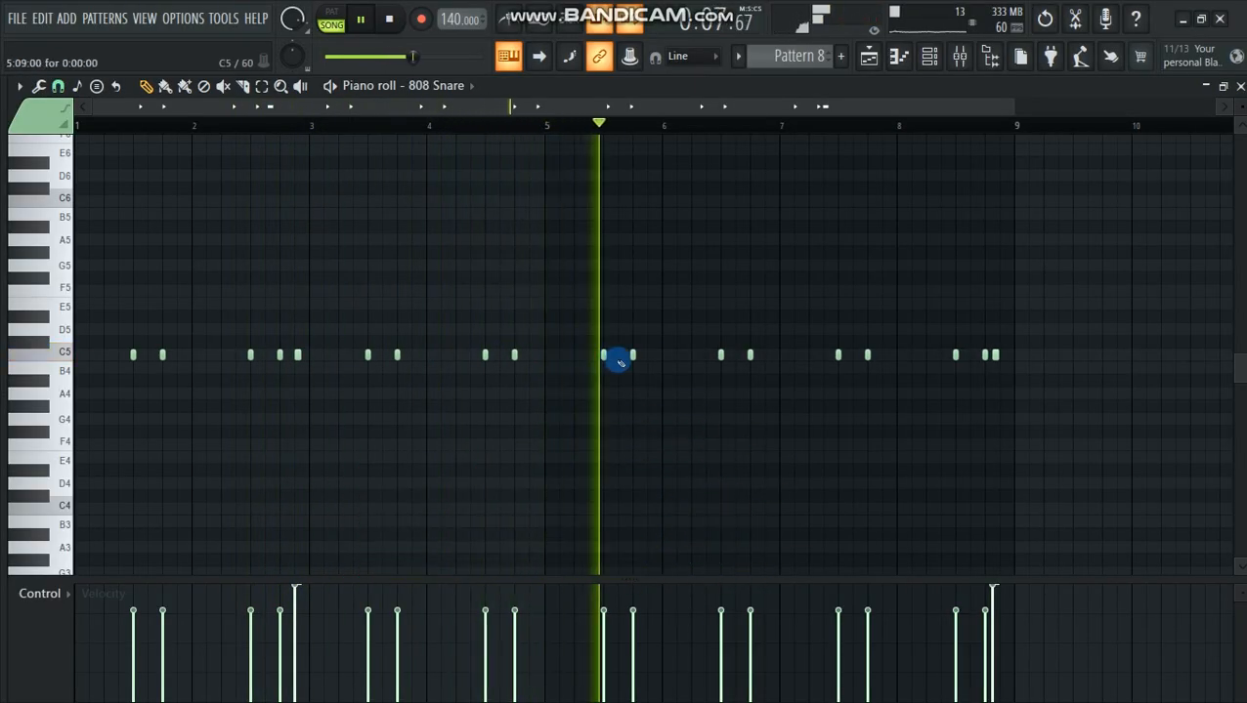
- Add a C5 snare hit on step 15 of bar 5, trying and discarding another on step 15 of bar 6
click(649, 355)
click(766, 356)
right_click(766, 355)
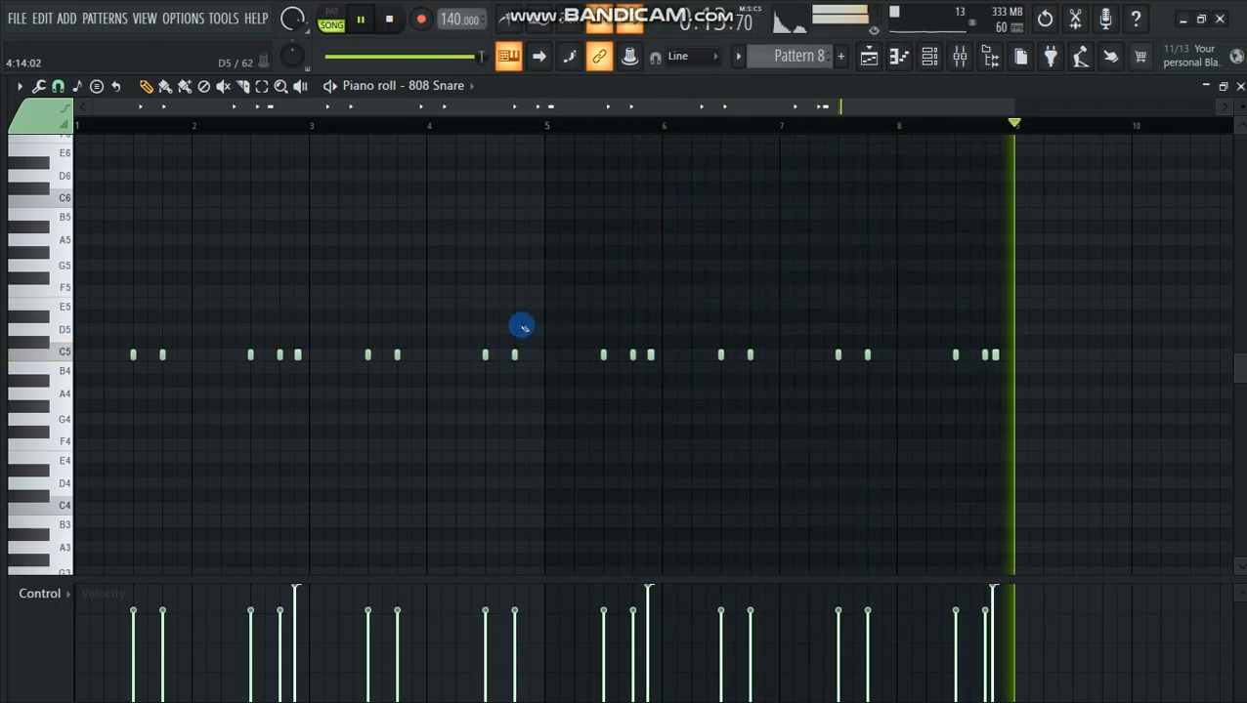
key(space)
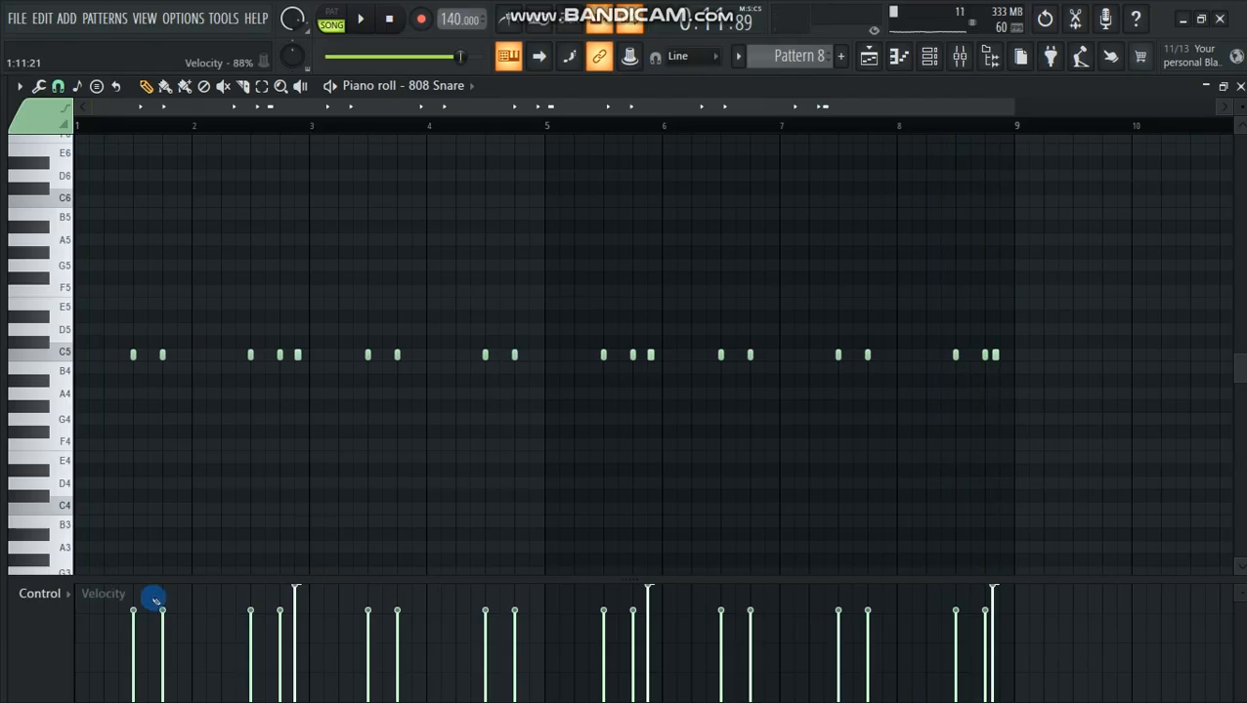
- Raise the velocity of every 808 Snare note to maximum and play the song to check it
drag(137, 589, 1021, 520)
key(space)
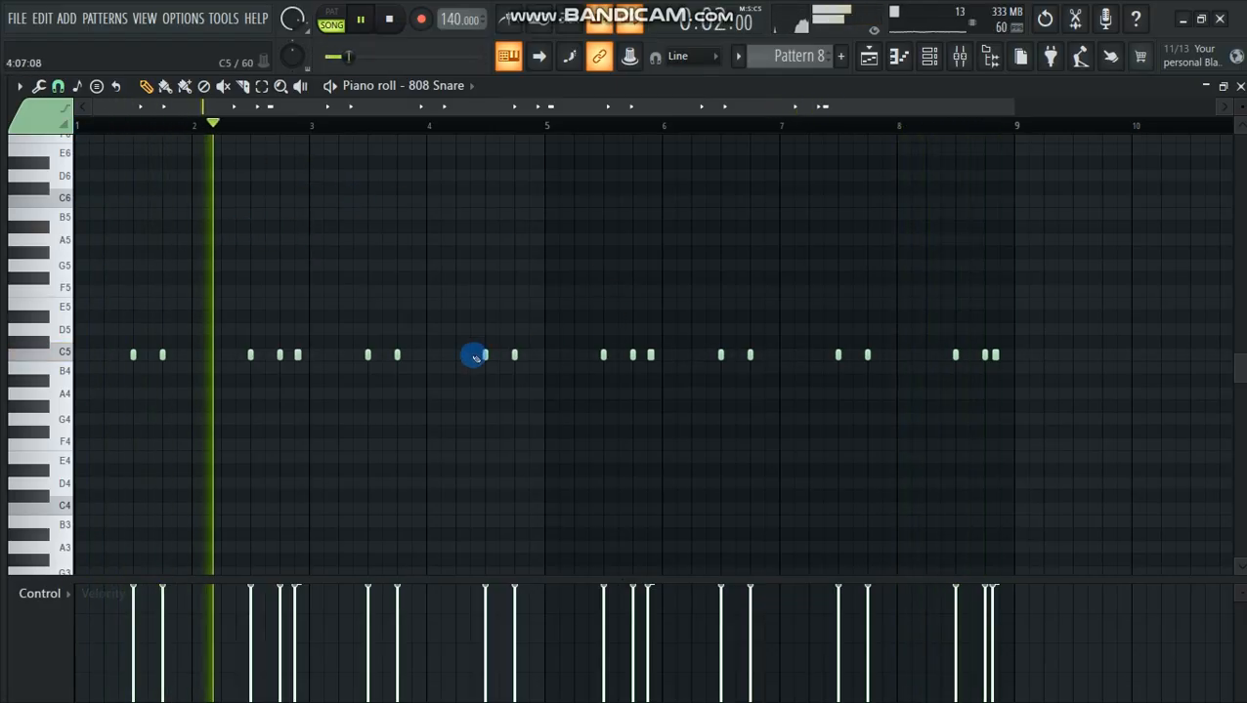
scroll(472, 353, down, 1)
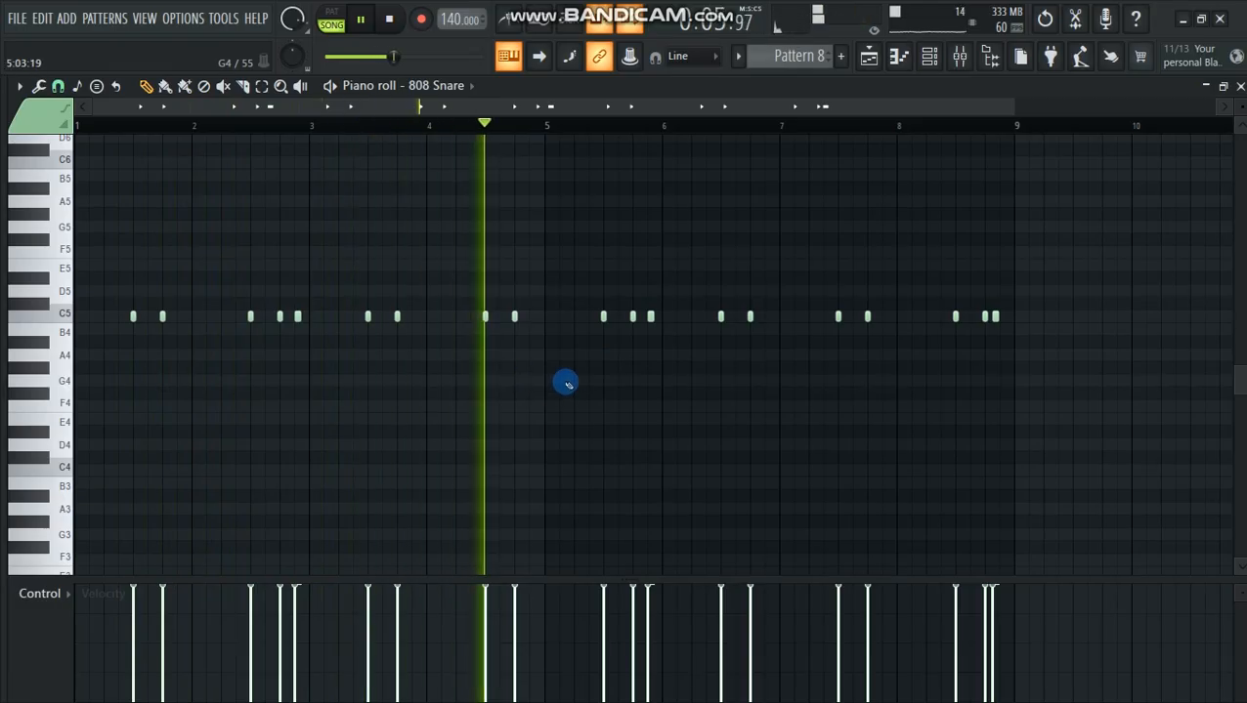
key(space)
- Select the four drum clips in the playlist, duplicate them along the timeline, and play the arrangement from bar 1
click(867, 58)
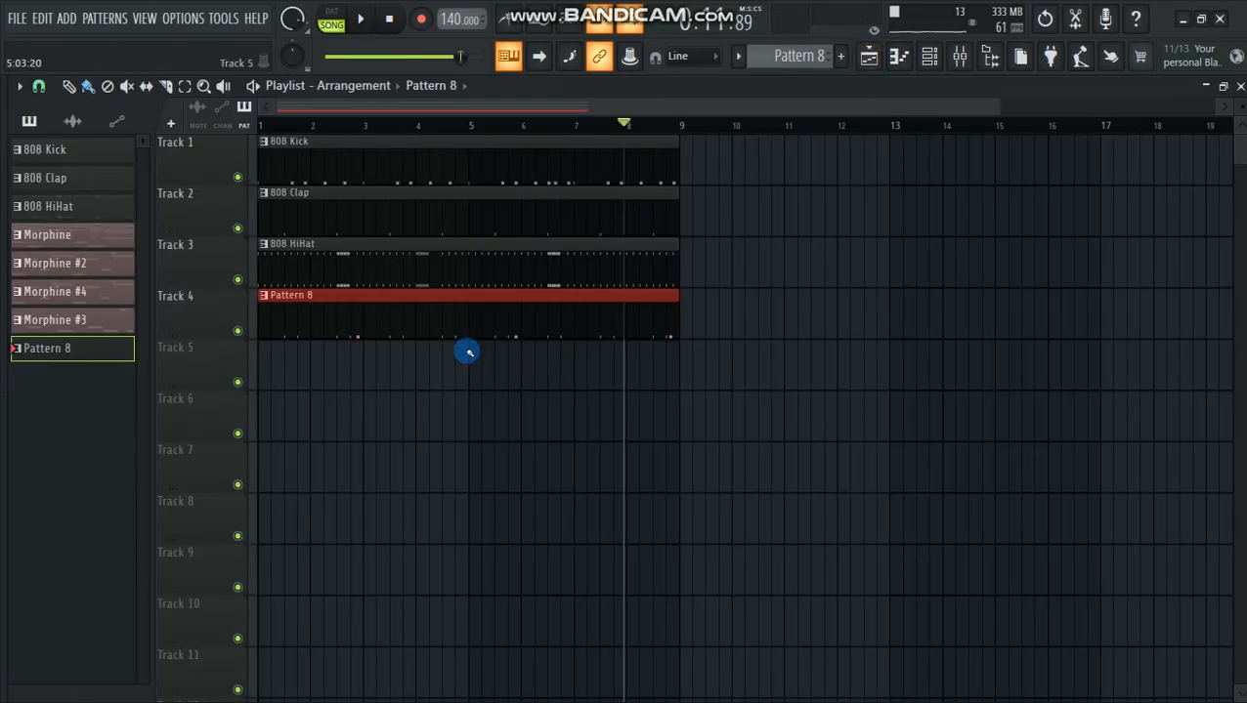
drag(762, 168, 495, 322)
key(ctrl+b)
click(863, 400)
right_click(917, 409)
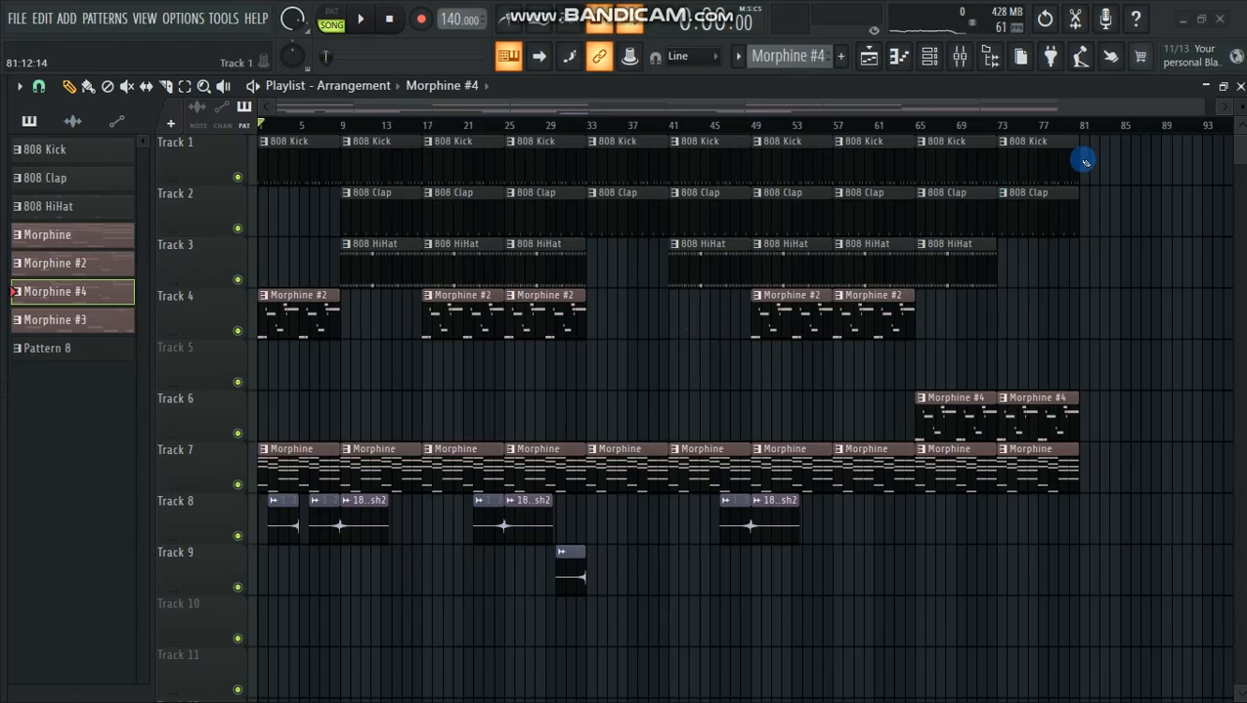
key(space)
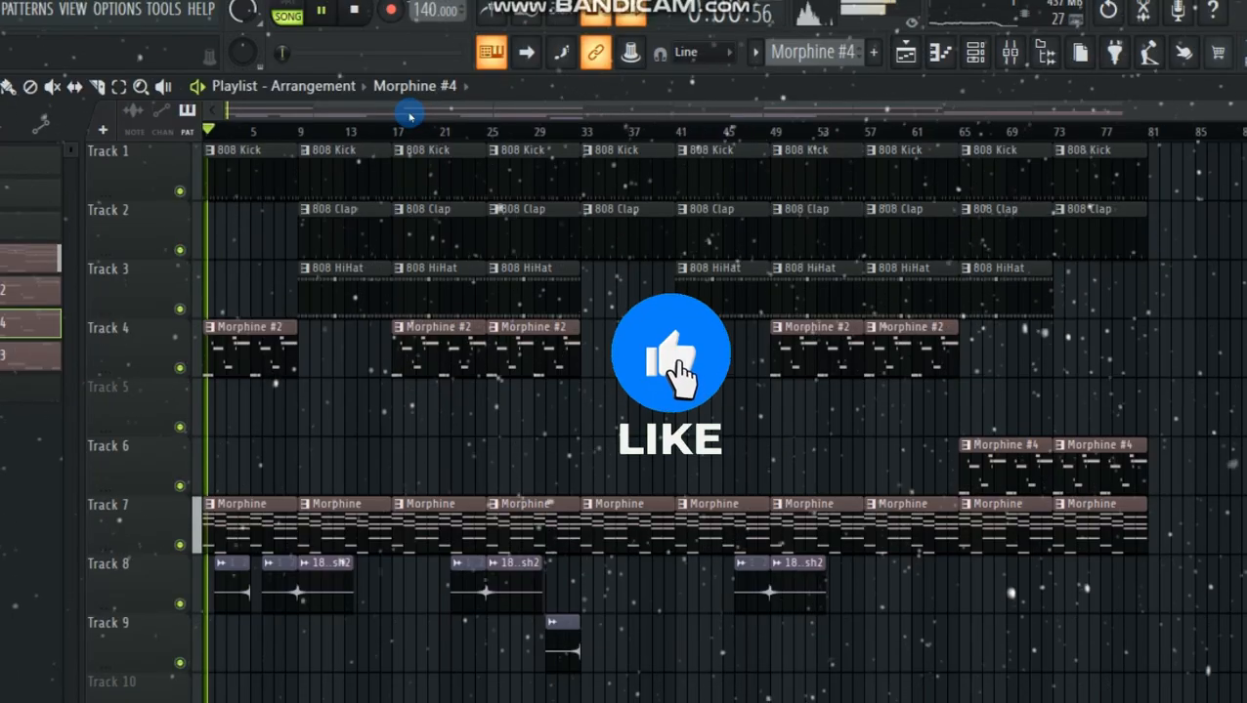